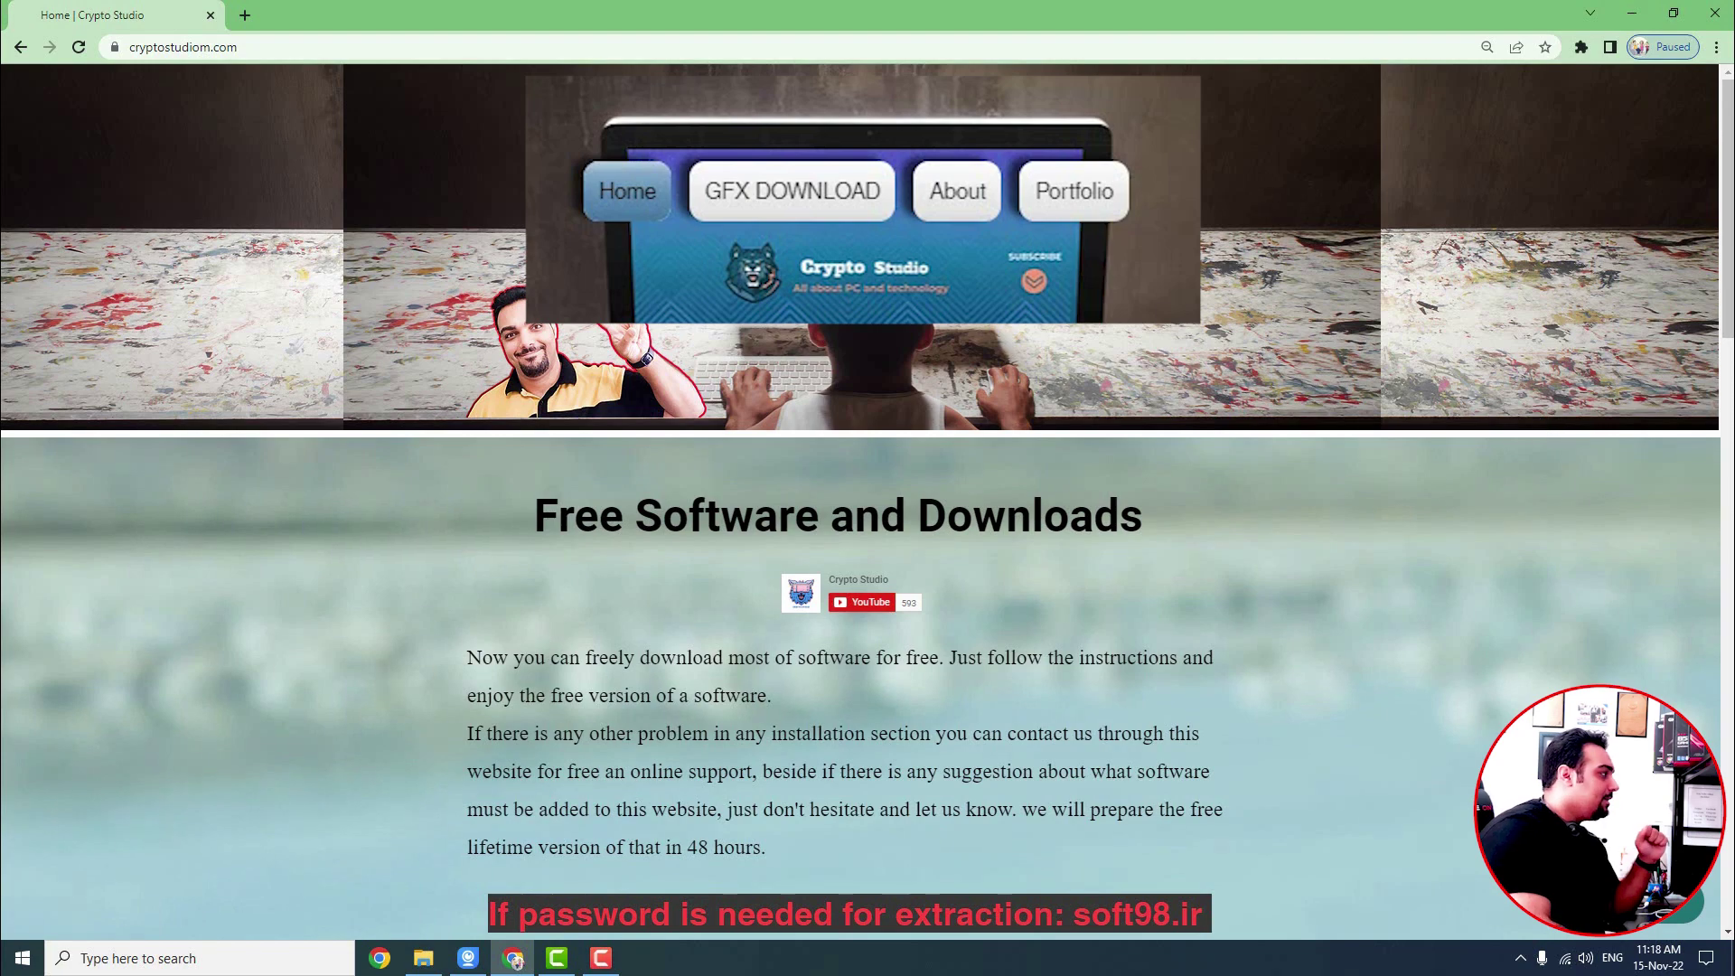
# - Open the Premiere Templates page from the site's GFX DOWNLOAD section and view the listed templates
pyautogui.click(749, 208)
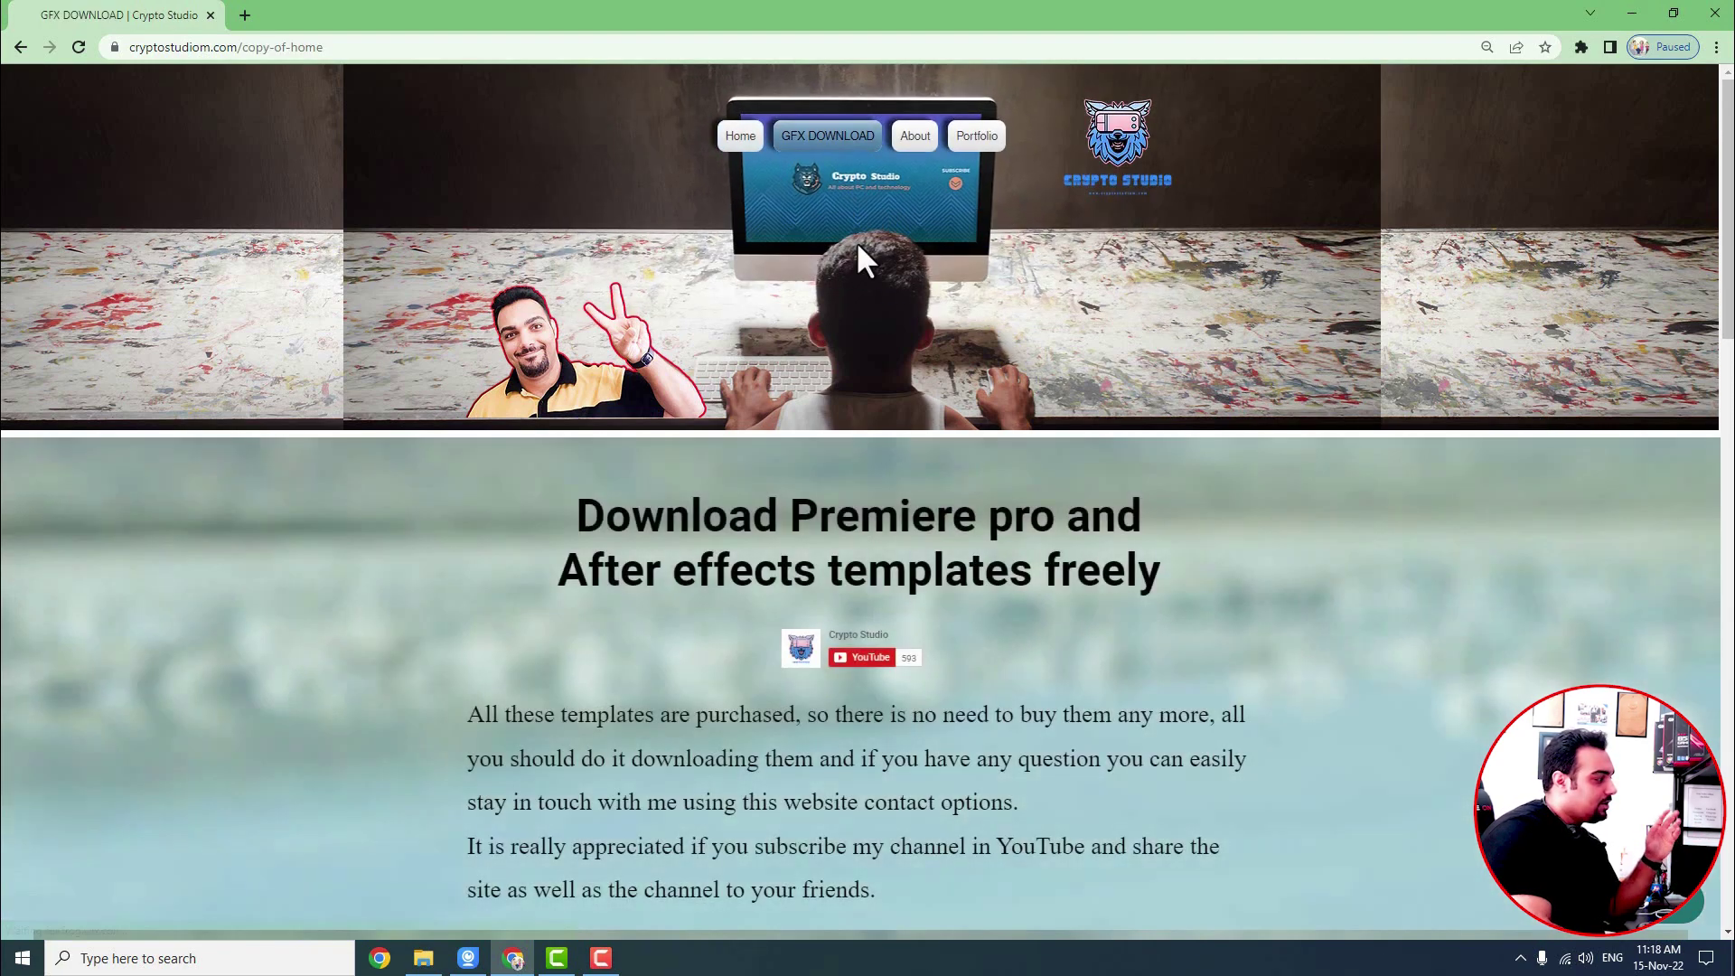
pyautogui.scroll(-2, 871, 473)
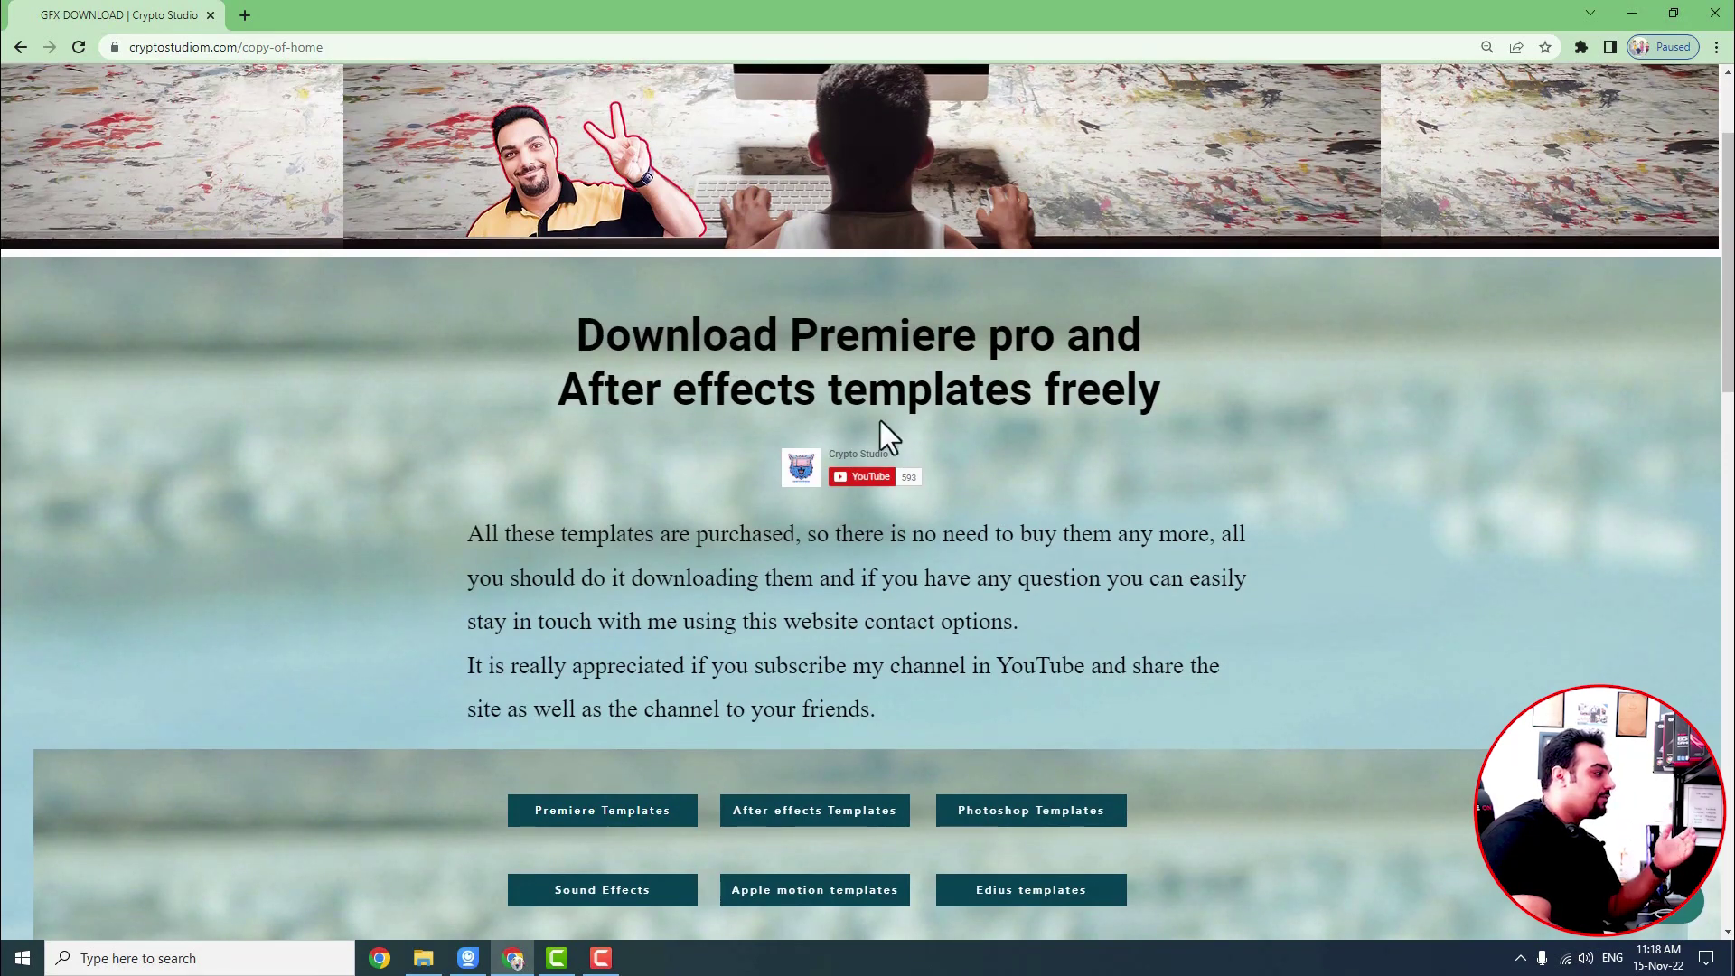
pyautogui.scroll(-4, 1121, 397)
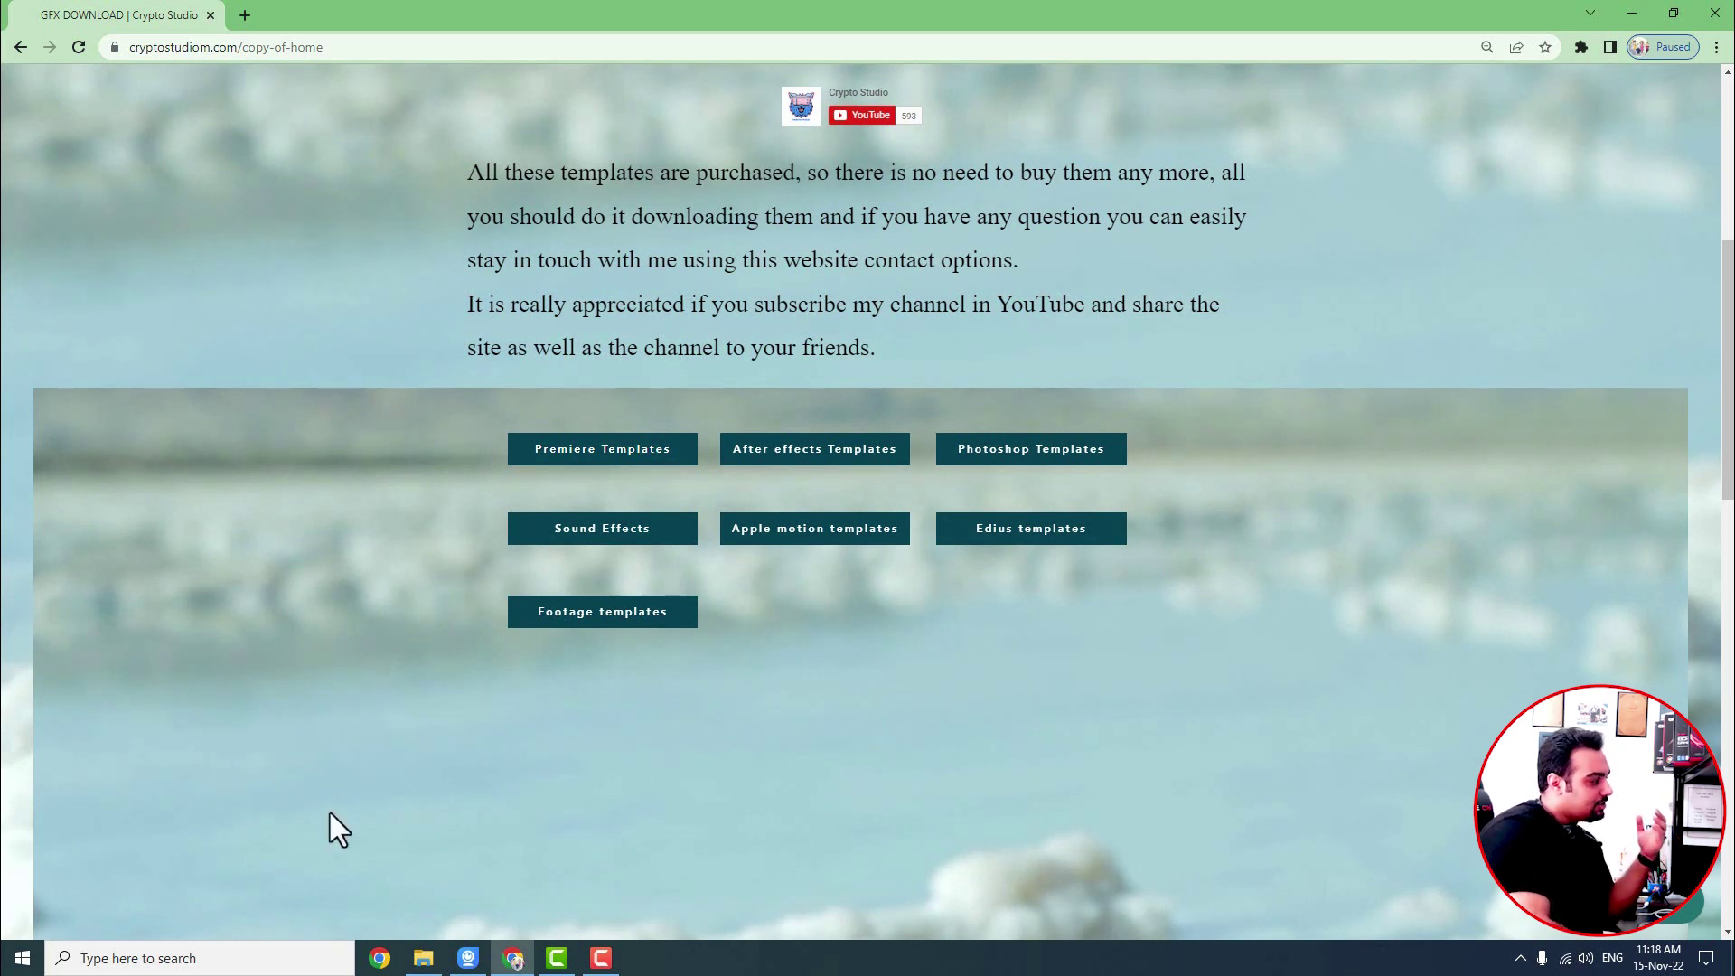
pyautogui.click(561, 459)
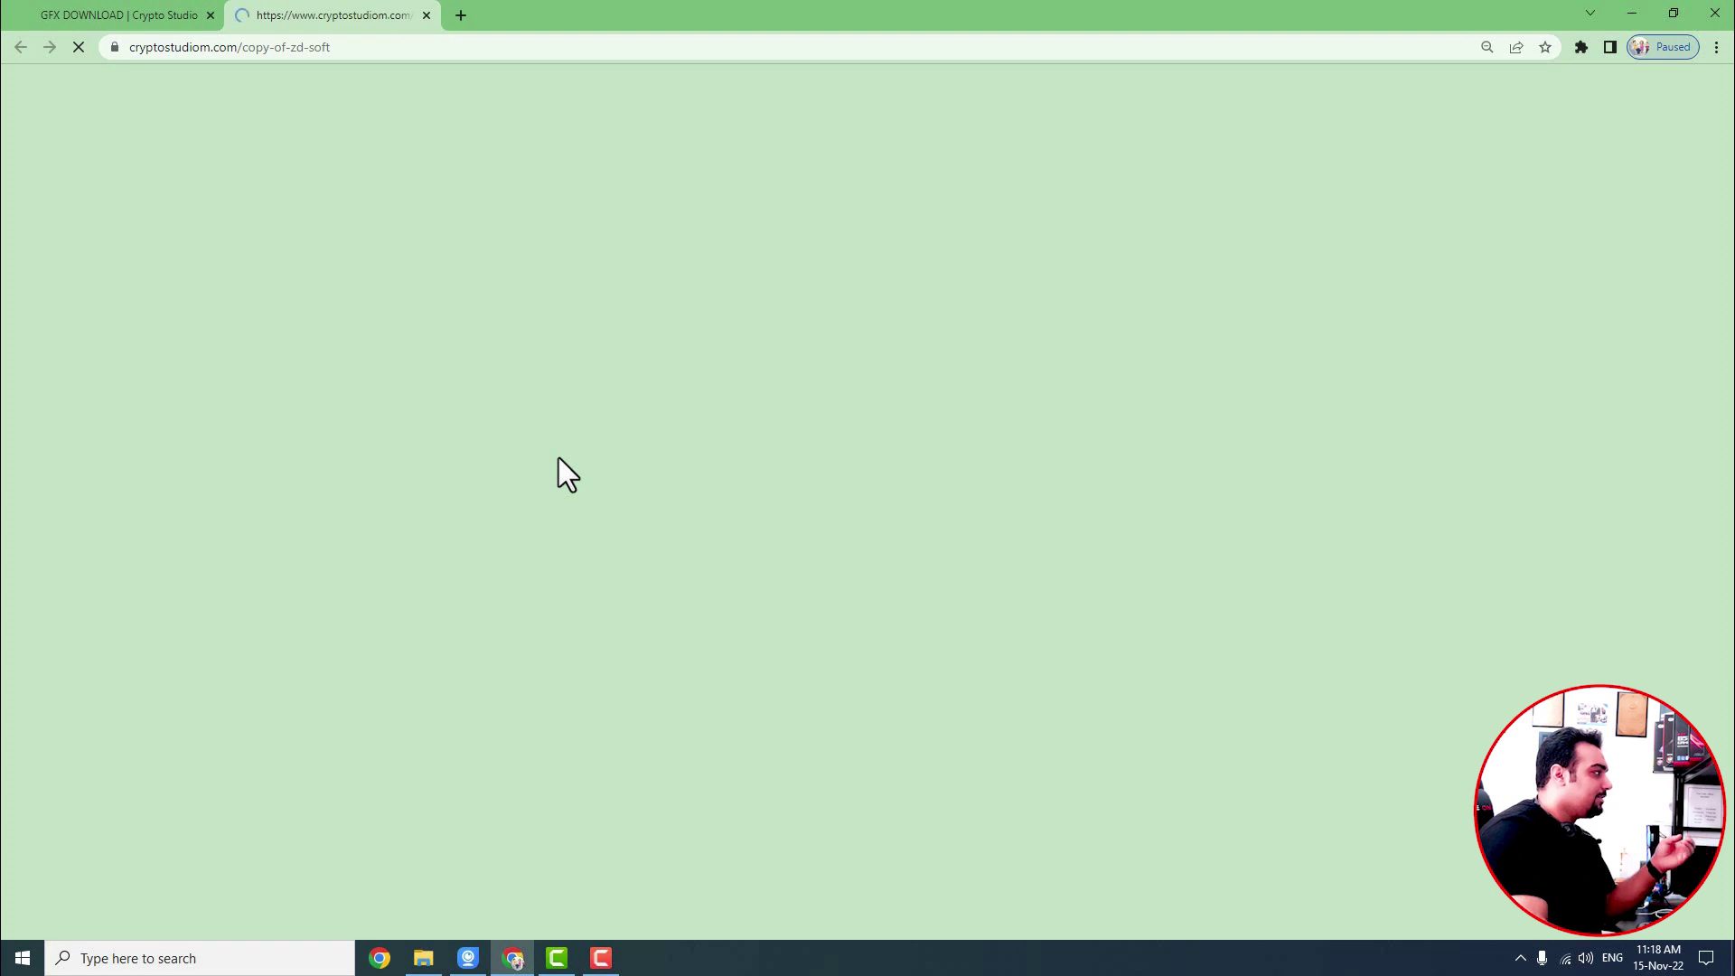
pyautogui.scroll(-3, 638, 479)
pyautogui.scroll(1, 639, 466)
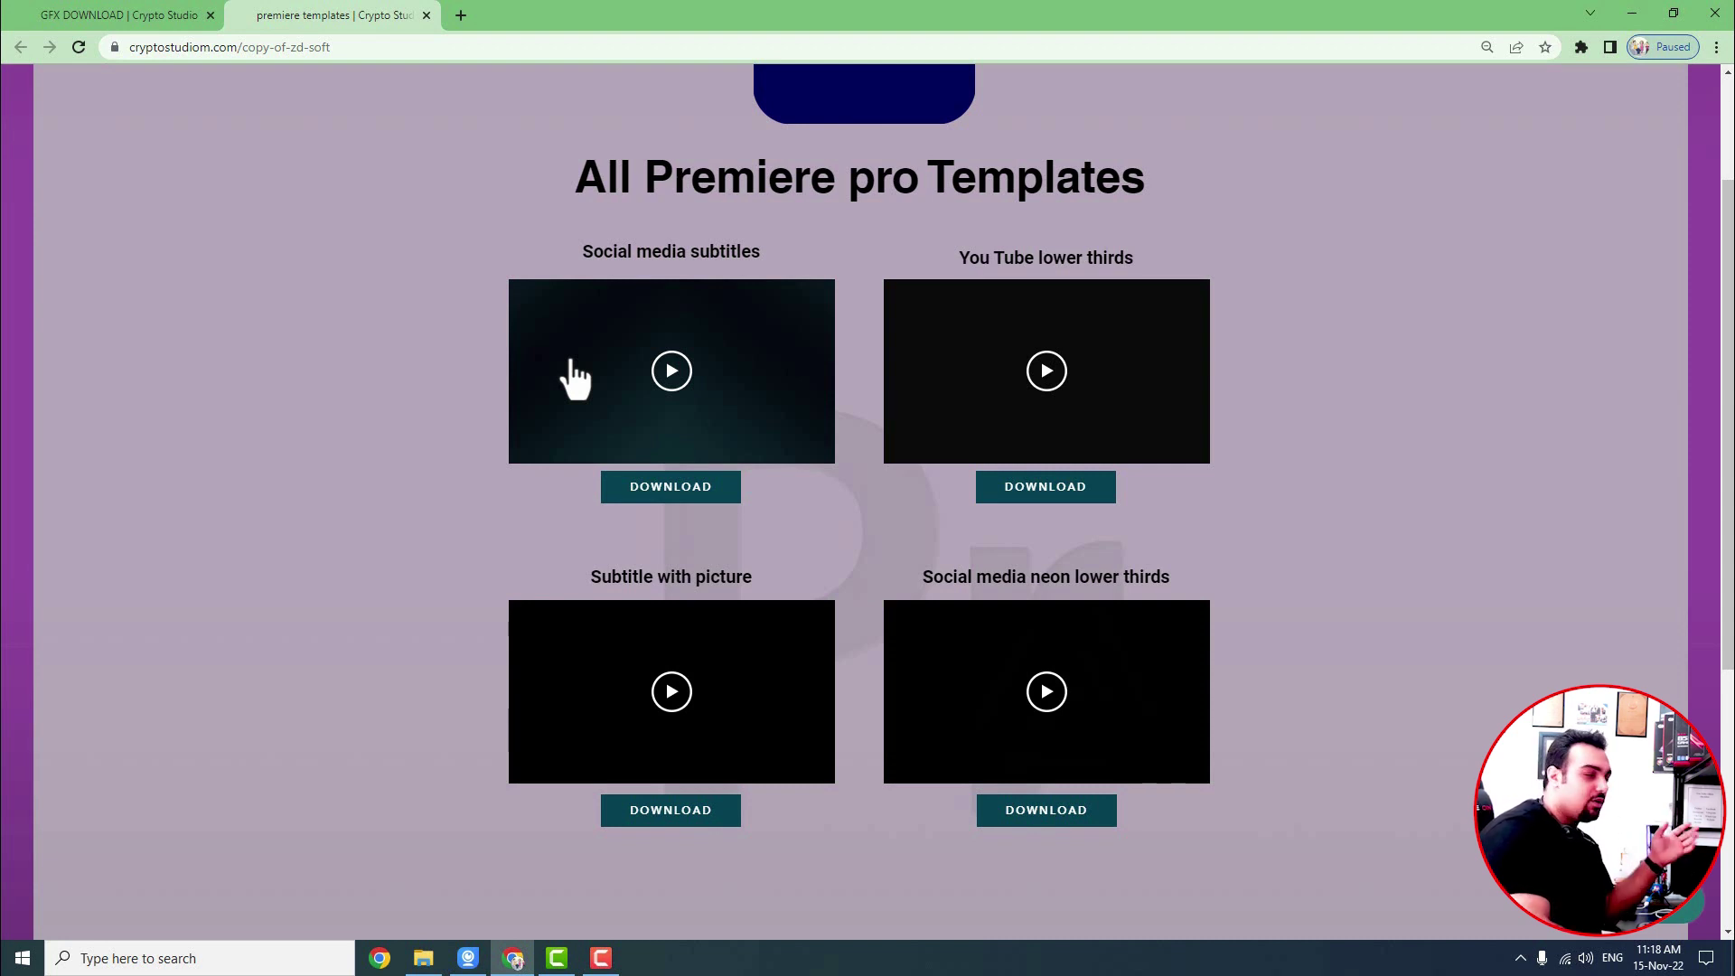
# - Preview the Social media subtitles video with its sound muted, and play the You Tube lower thirds video
pyautogui.click(672, 370)
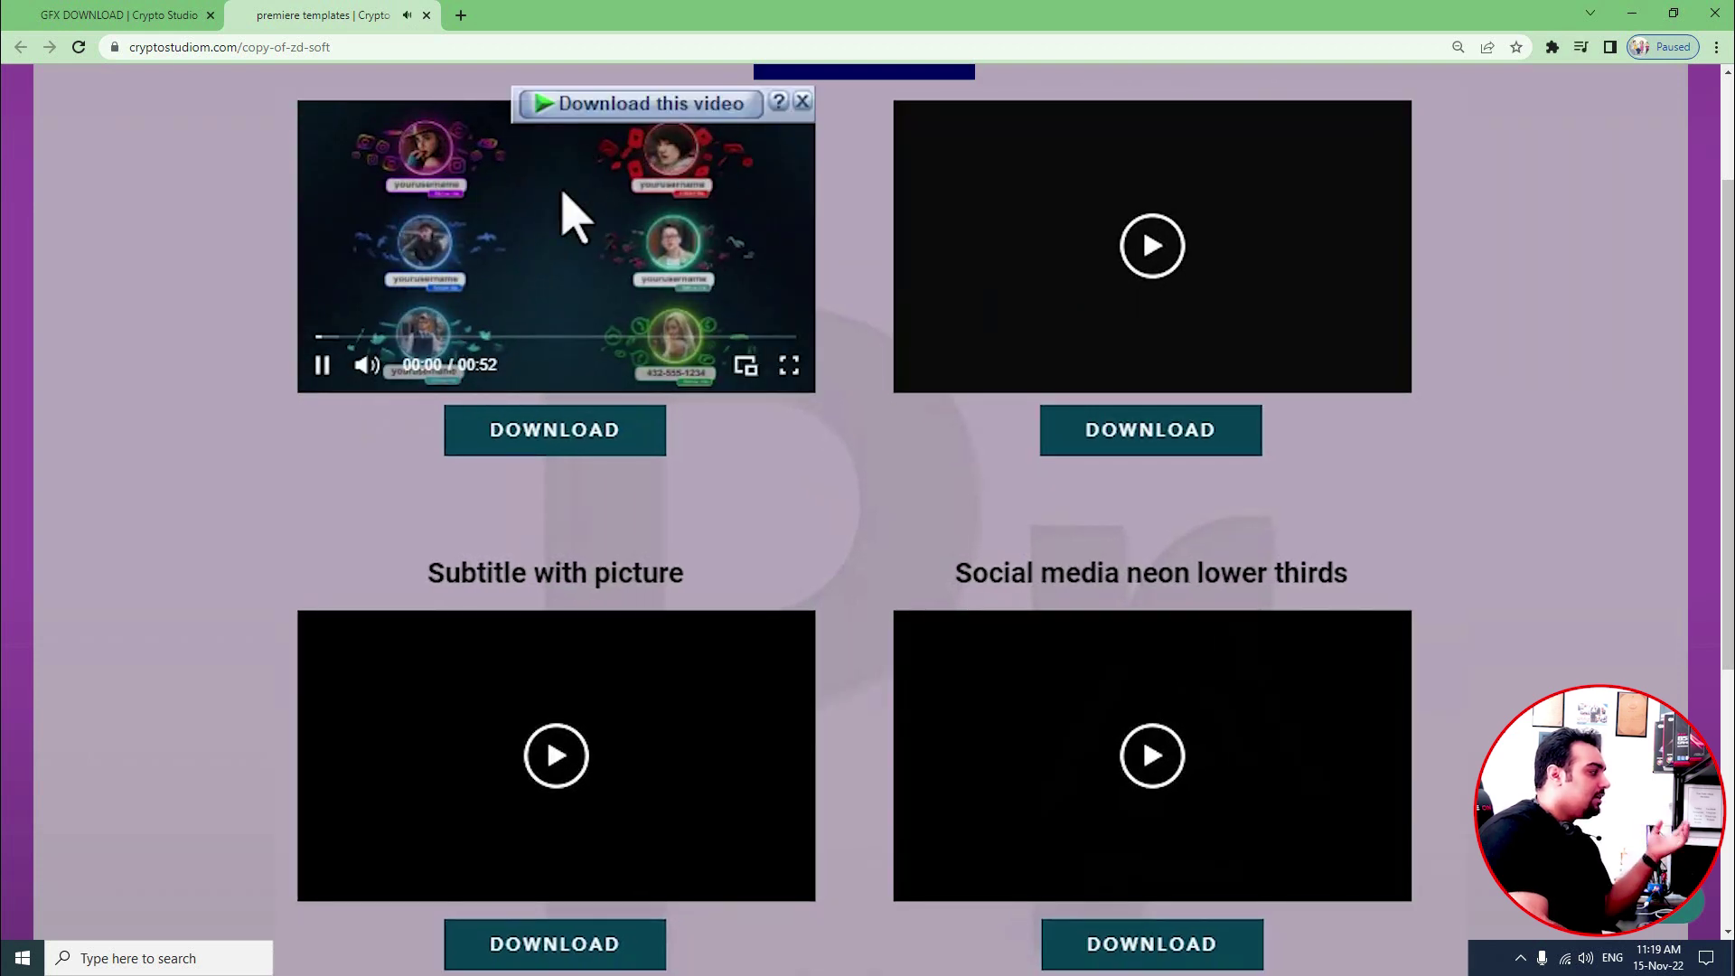
pyautogui.click(365, 367)
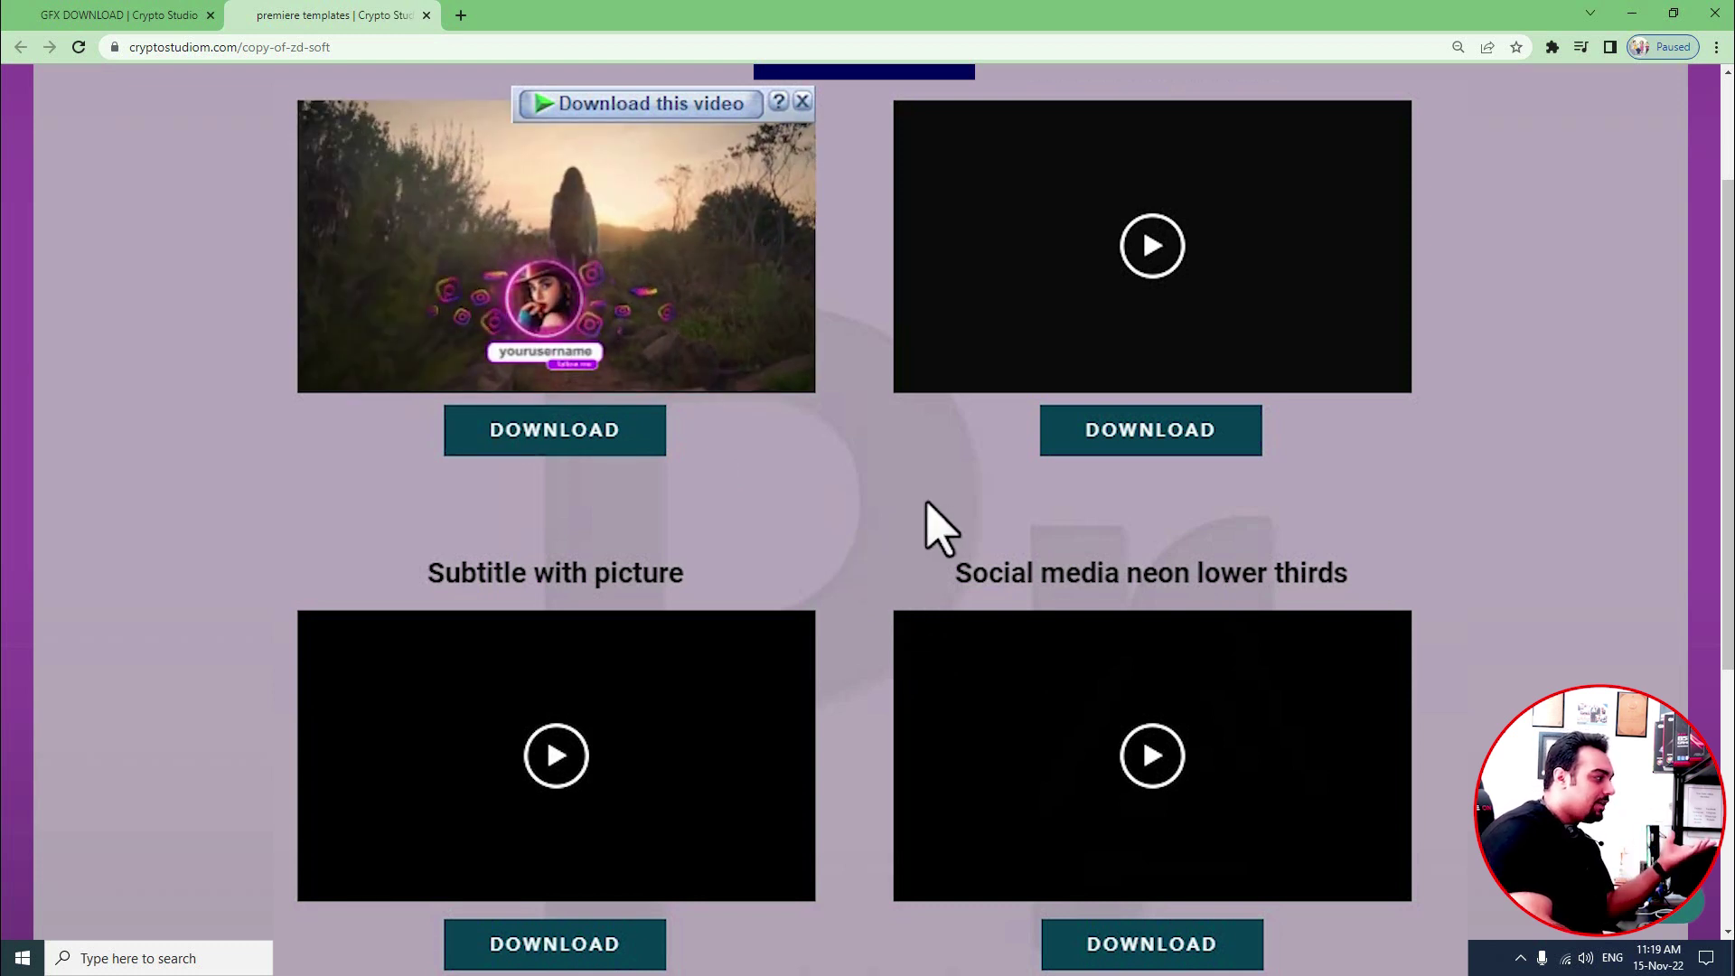
pyautogui.click(1153, 248)
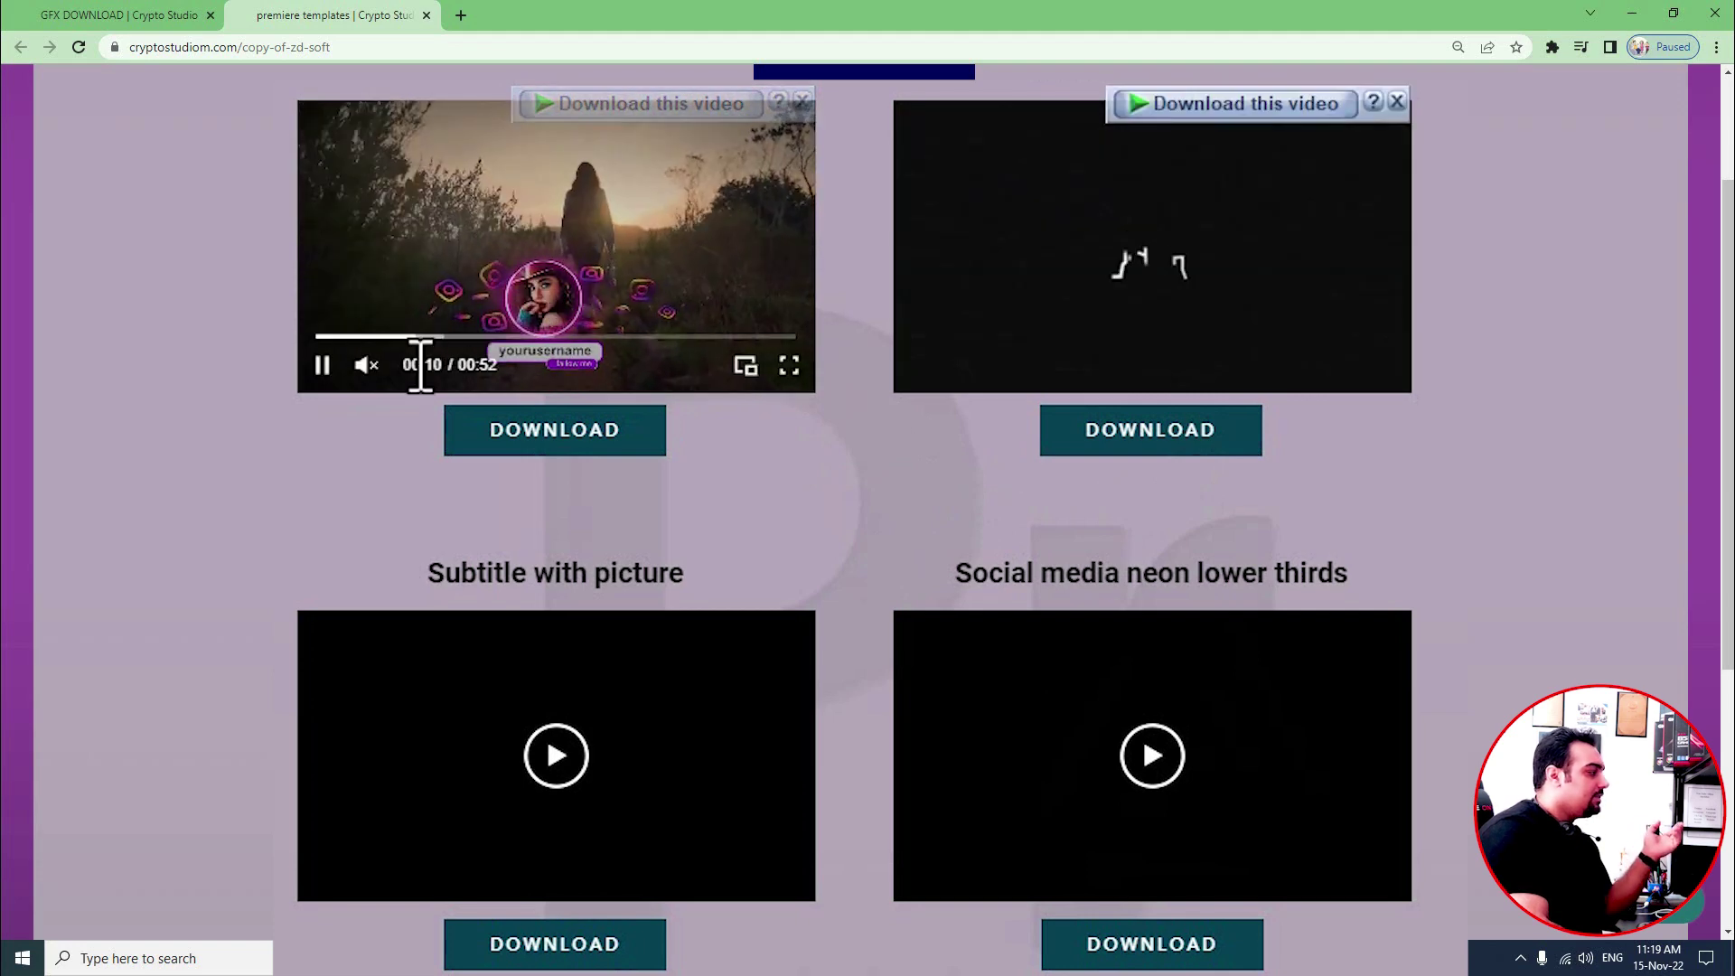
pyautogui.click(323, 365)
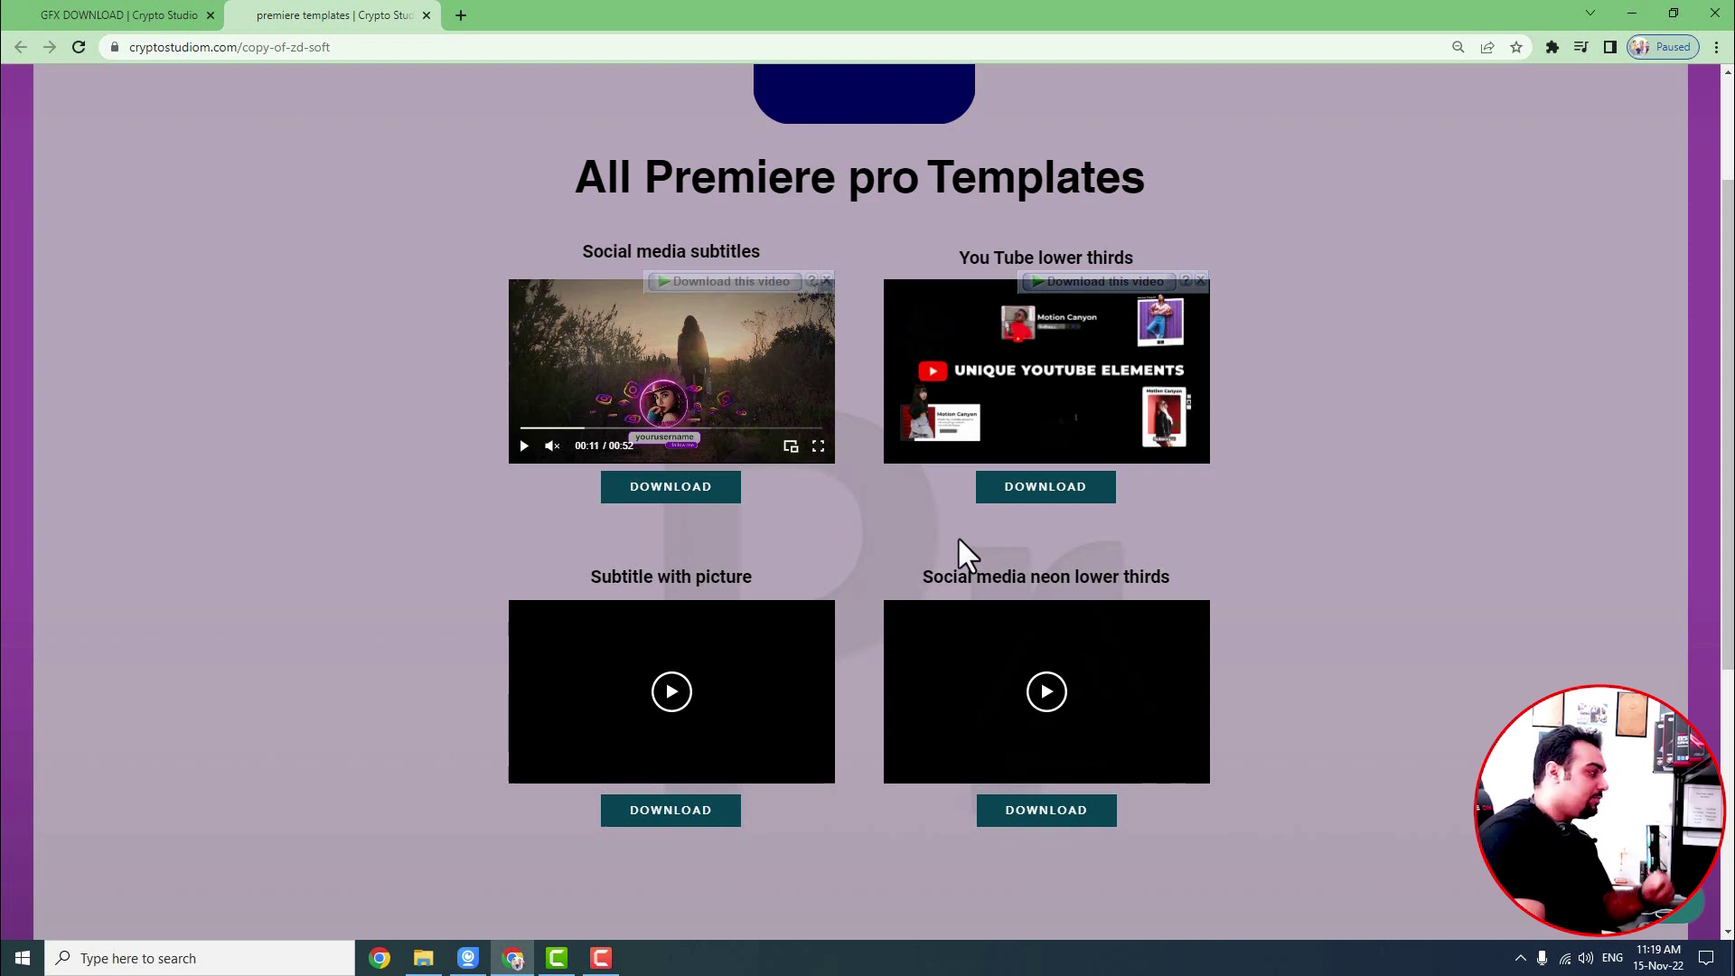
pyautogui.scroll(2, 1067, 543)
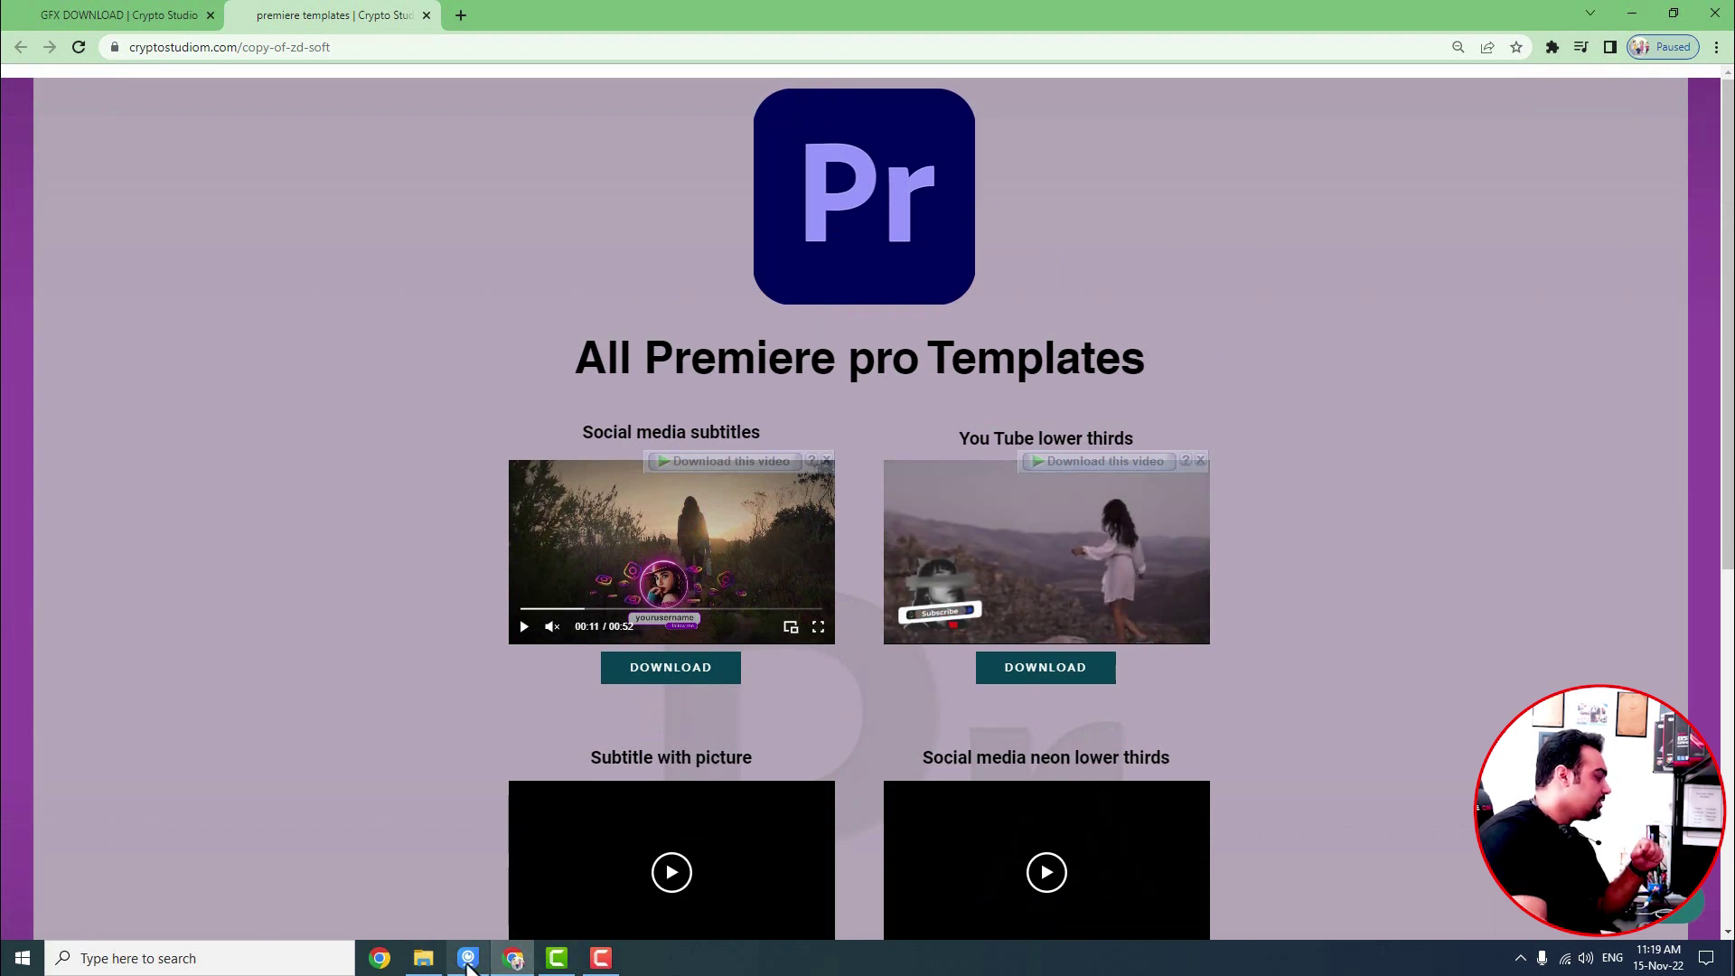
# - Switch to File Explorer, open the Unique Subscribe Lower Thirds project from the Premiere pro folder, and convert it as Unique Subscribe Lower Thirds_2
pyautogui.click(423, 958)
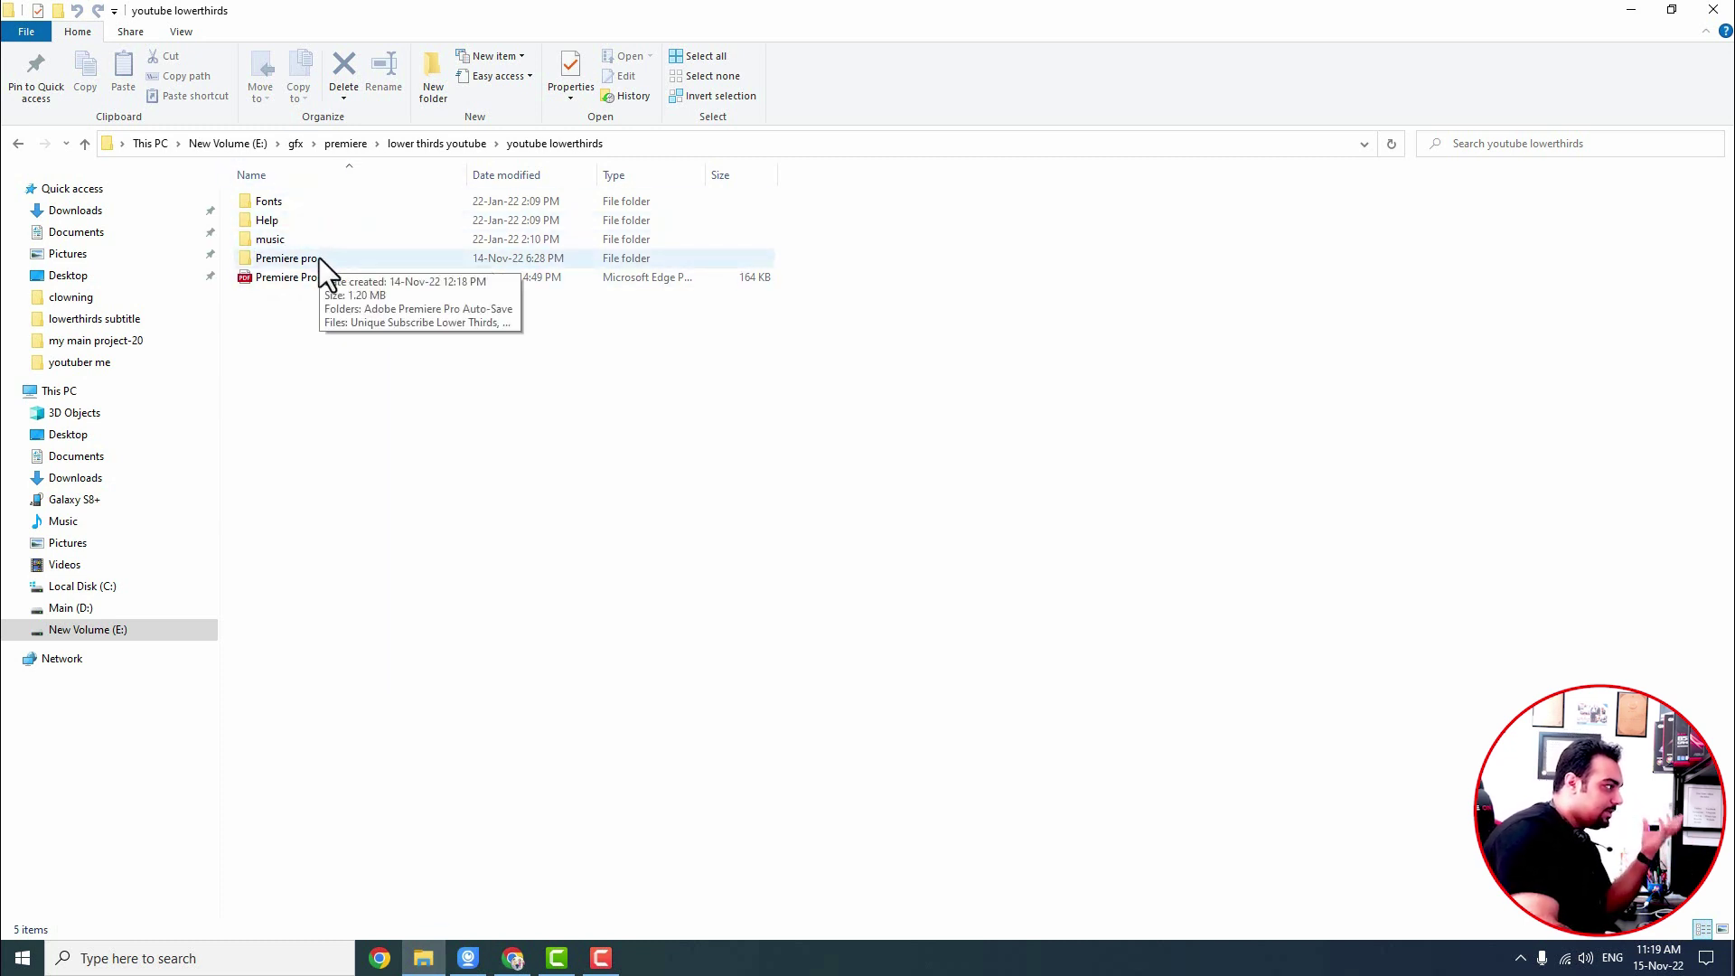
pyautogui.doubleClick(279, 261)
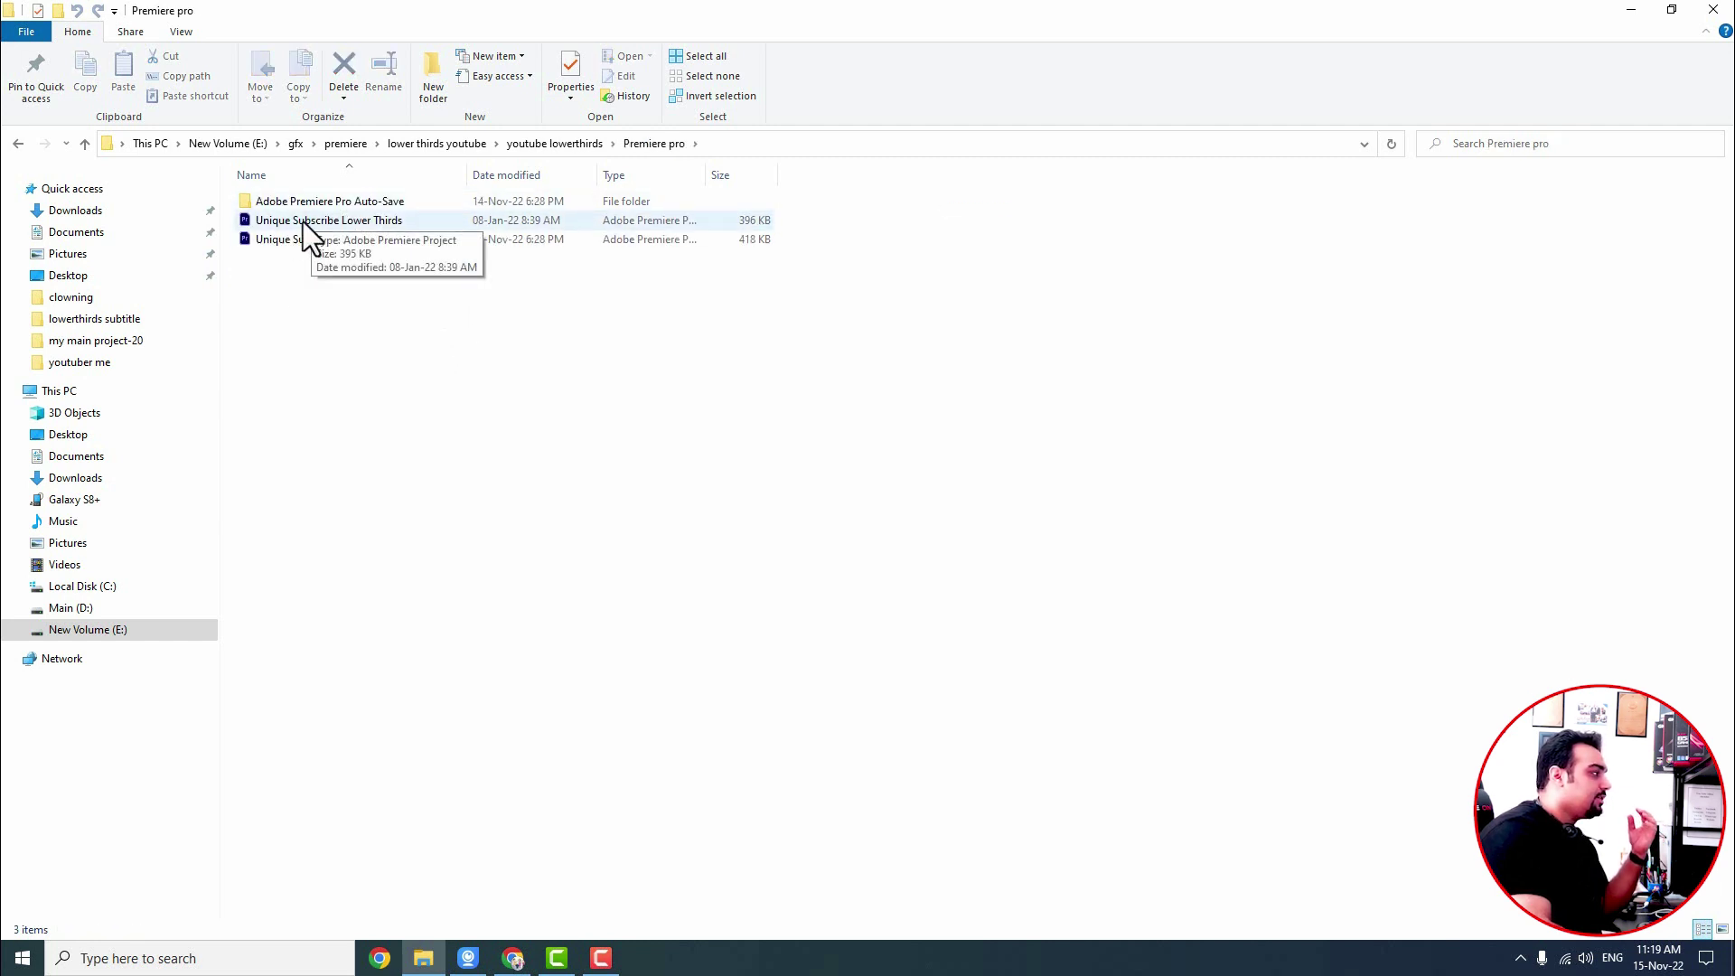
pyautogui.doubleClick(389, 222)
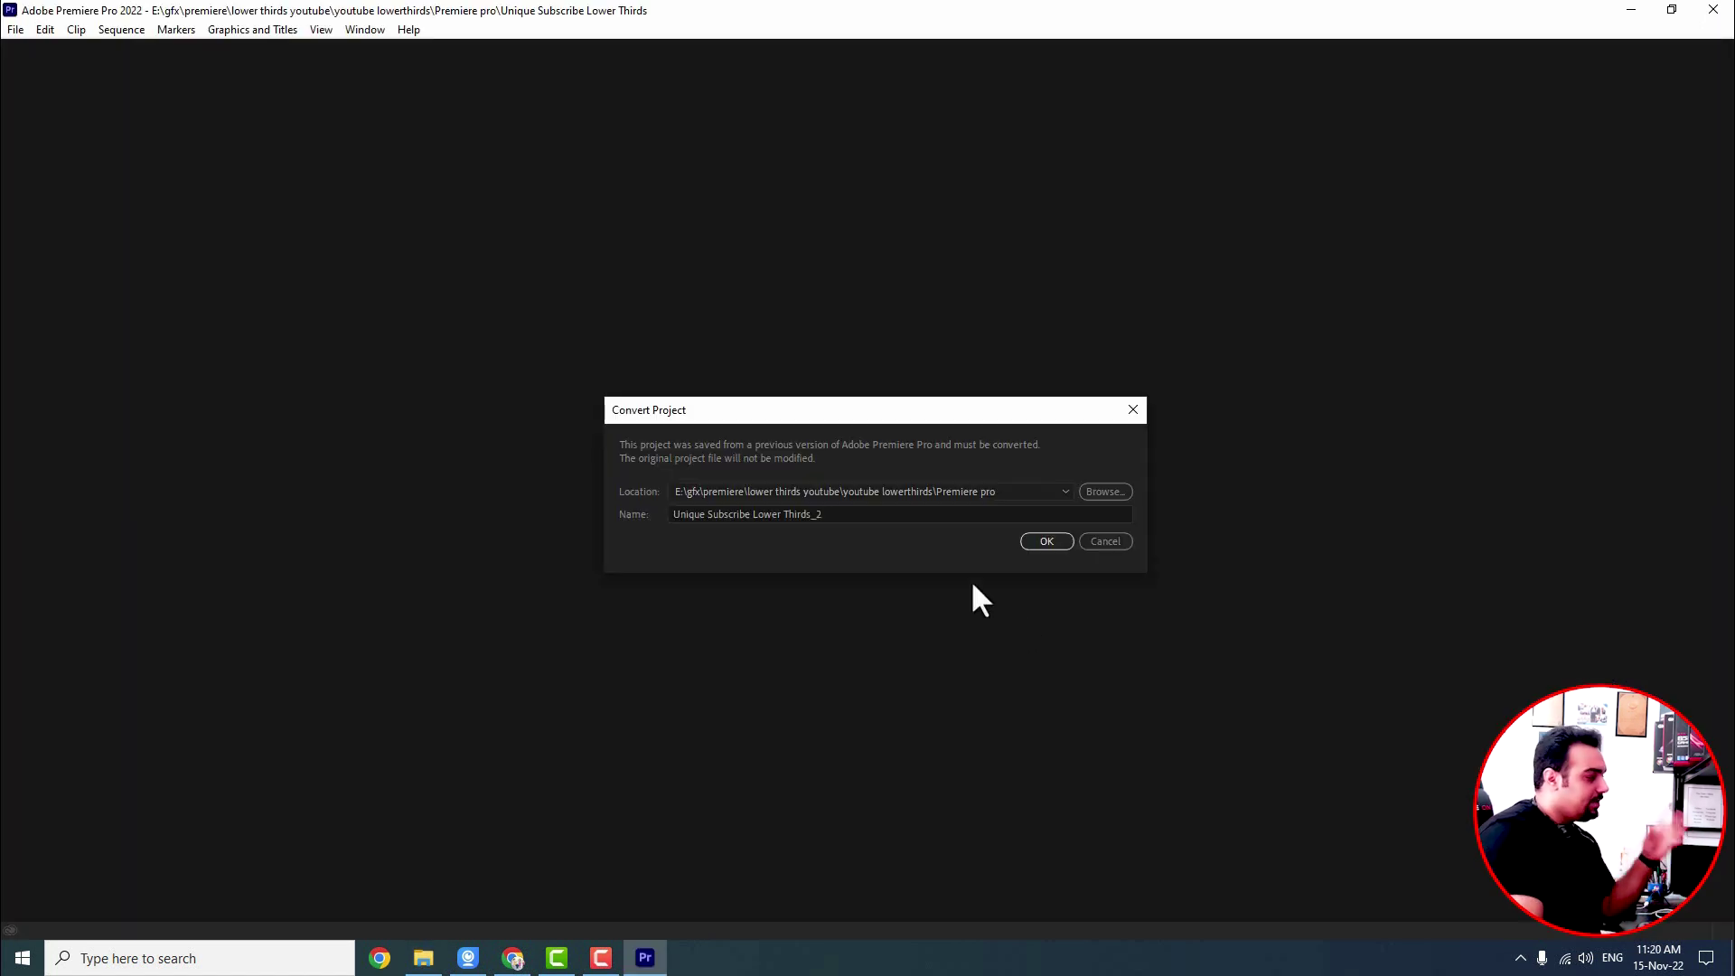
pyautogui.click(1048, 544)
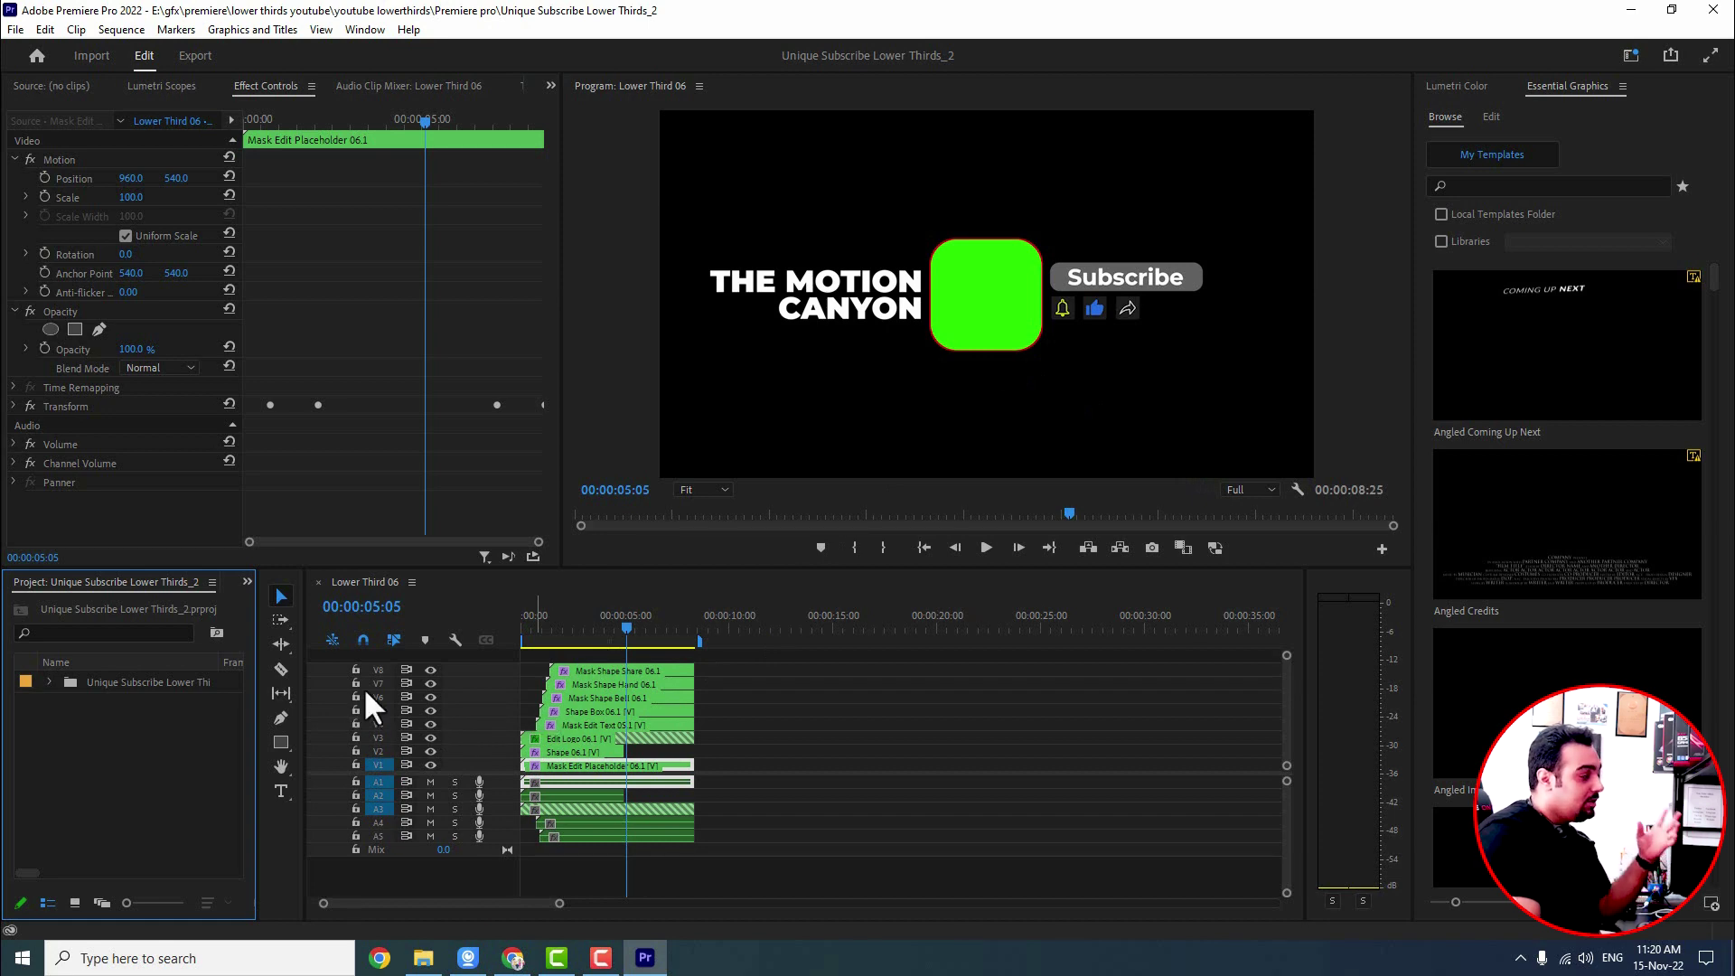
# - Return to Chrome and look through the Social media subtitles and Subtitle with picture preview videos, leaving both paused
pyautogui.click(507, 960)
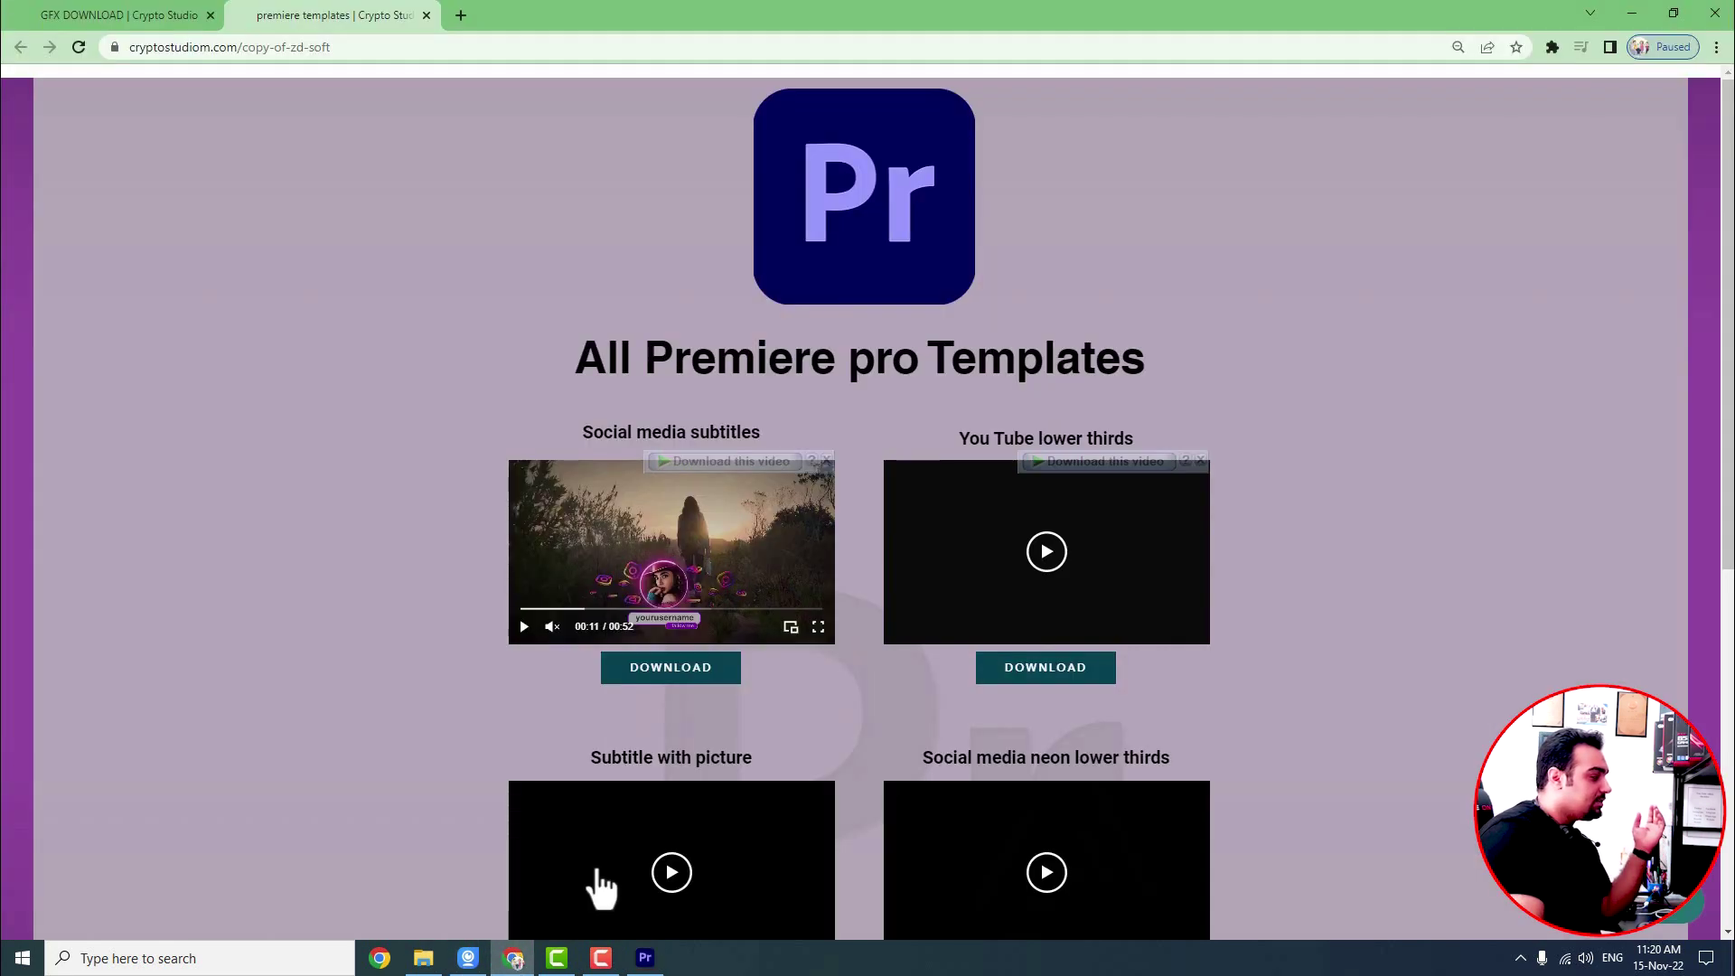
pyautogui.click(571, 610)
pyautogui.moveTo(571, 610); pyautogui.dragTo(544, 610)
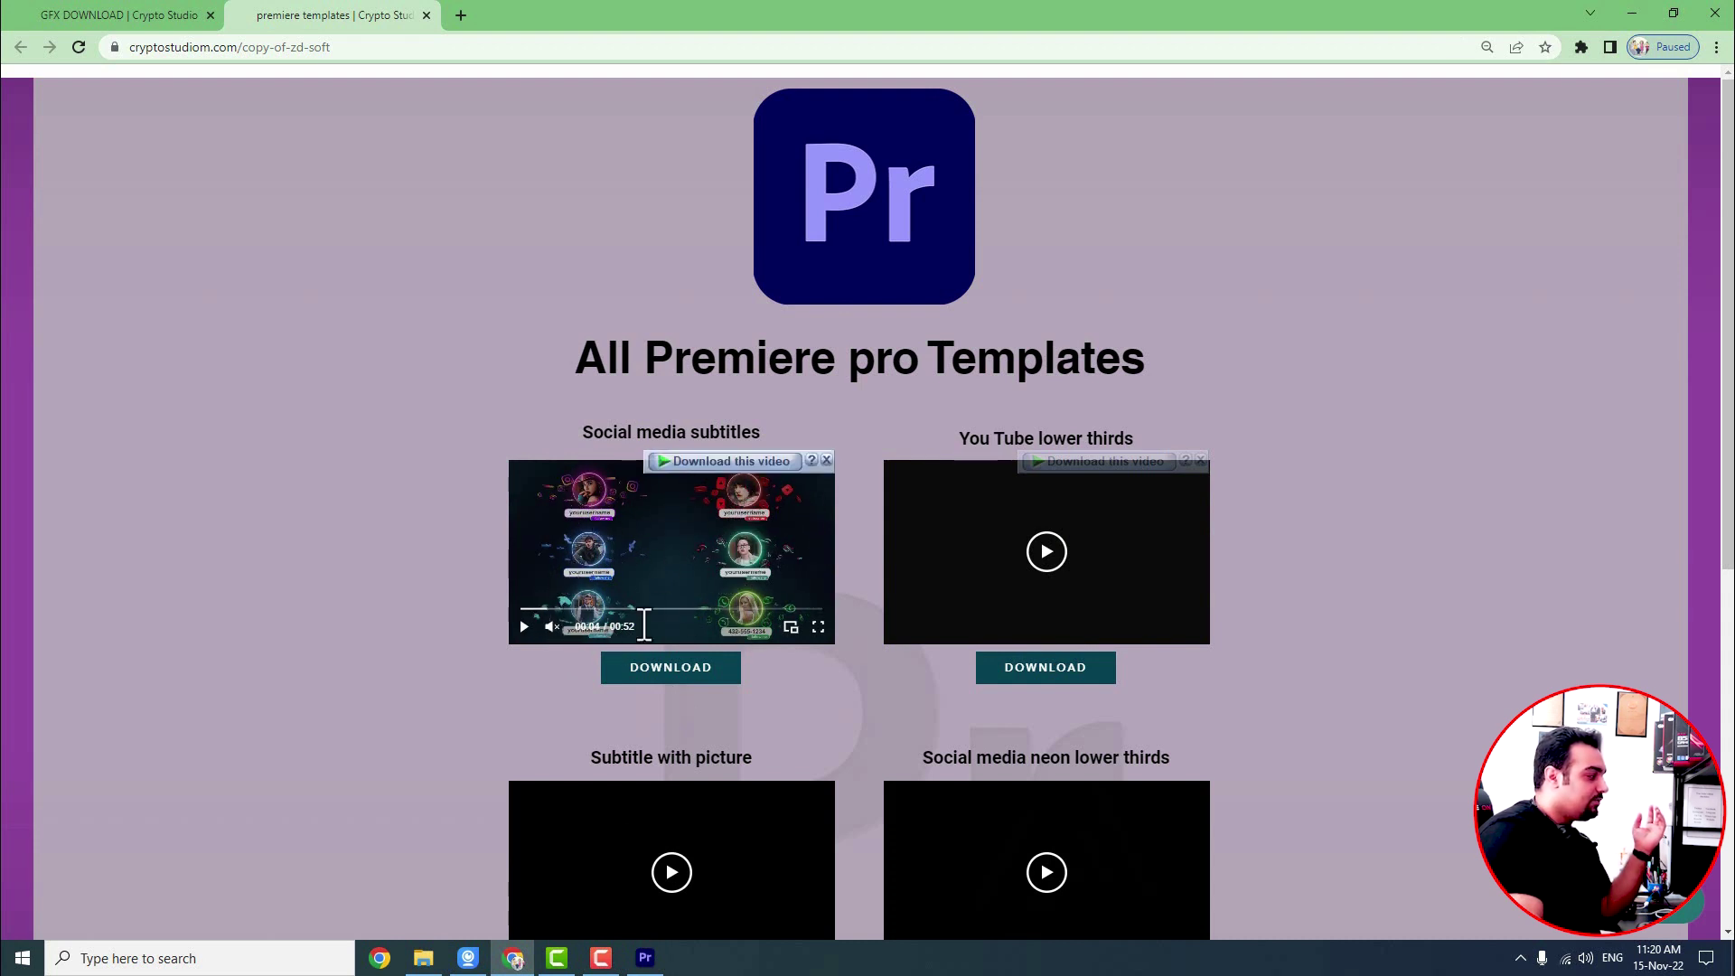
pyautogui.scroll(-2, 988, 639)
pyautogui.click(670, 694)
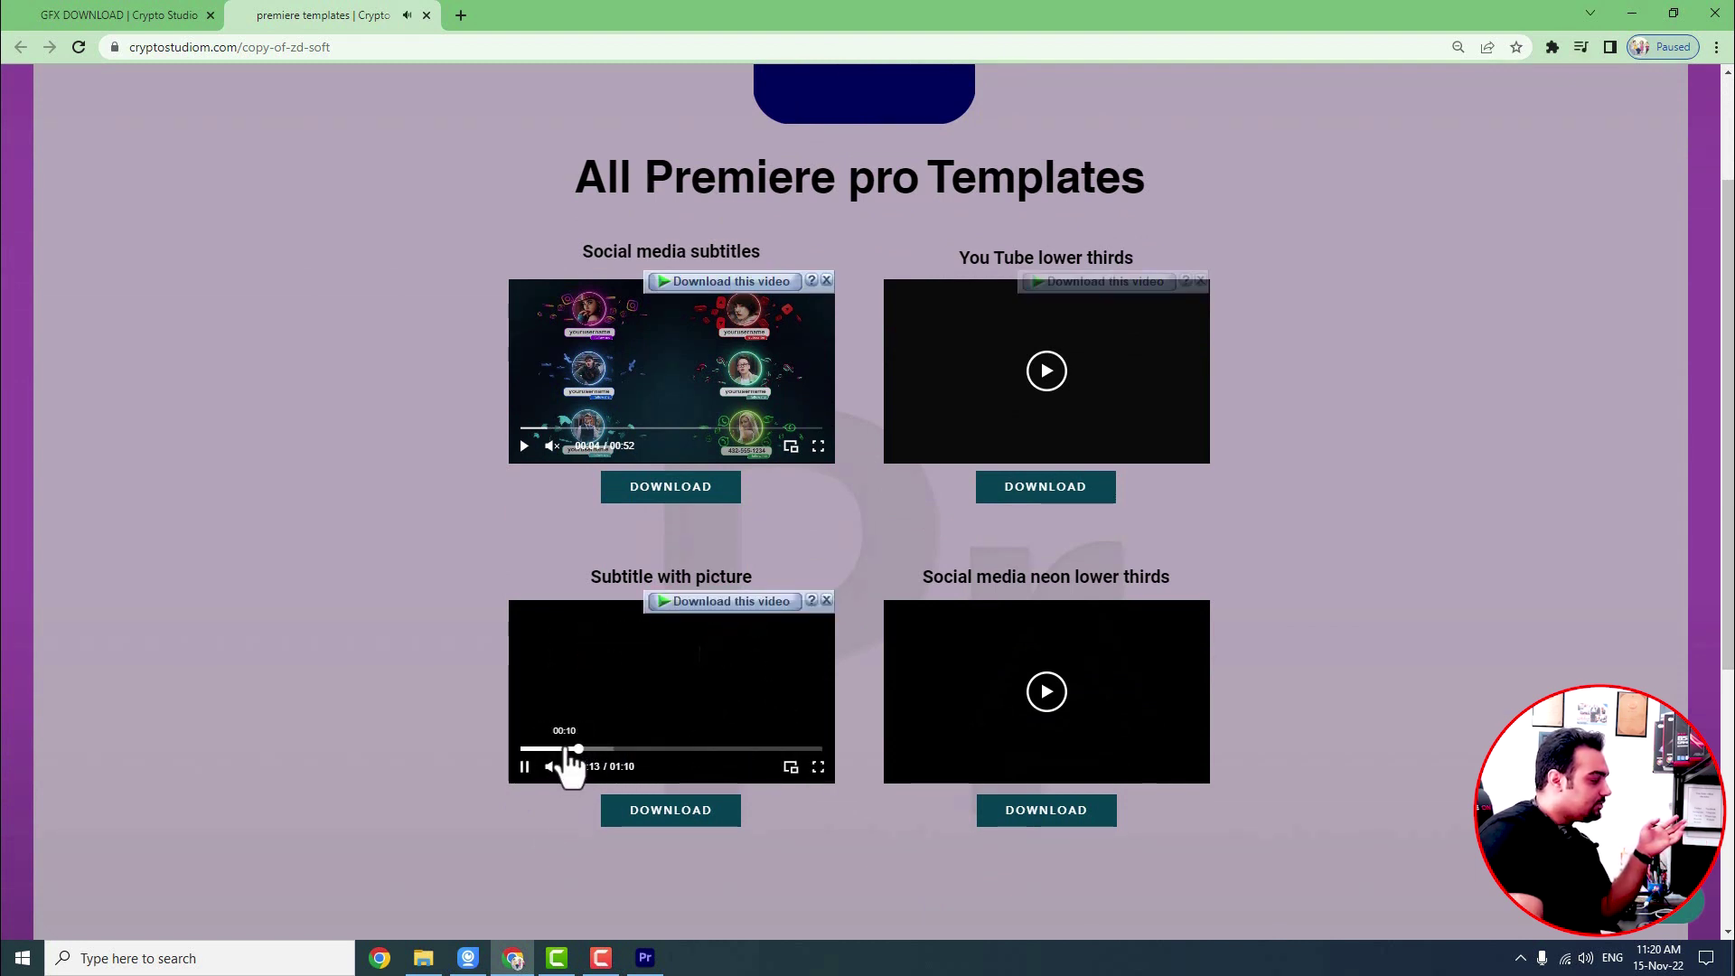
pyautogui.click(564, 749)
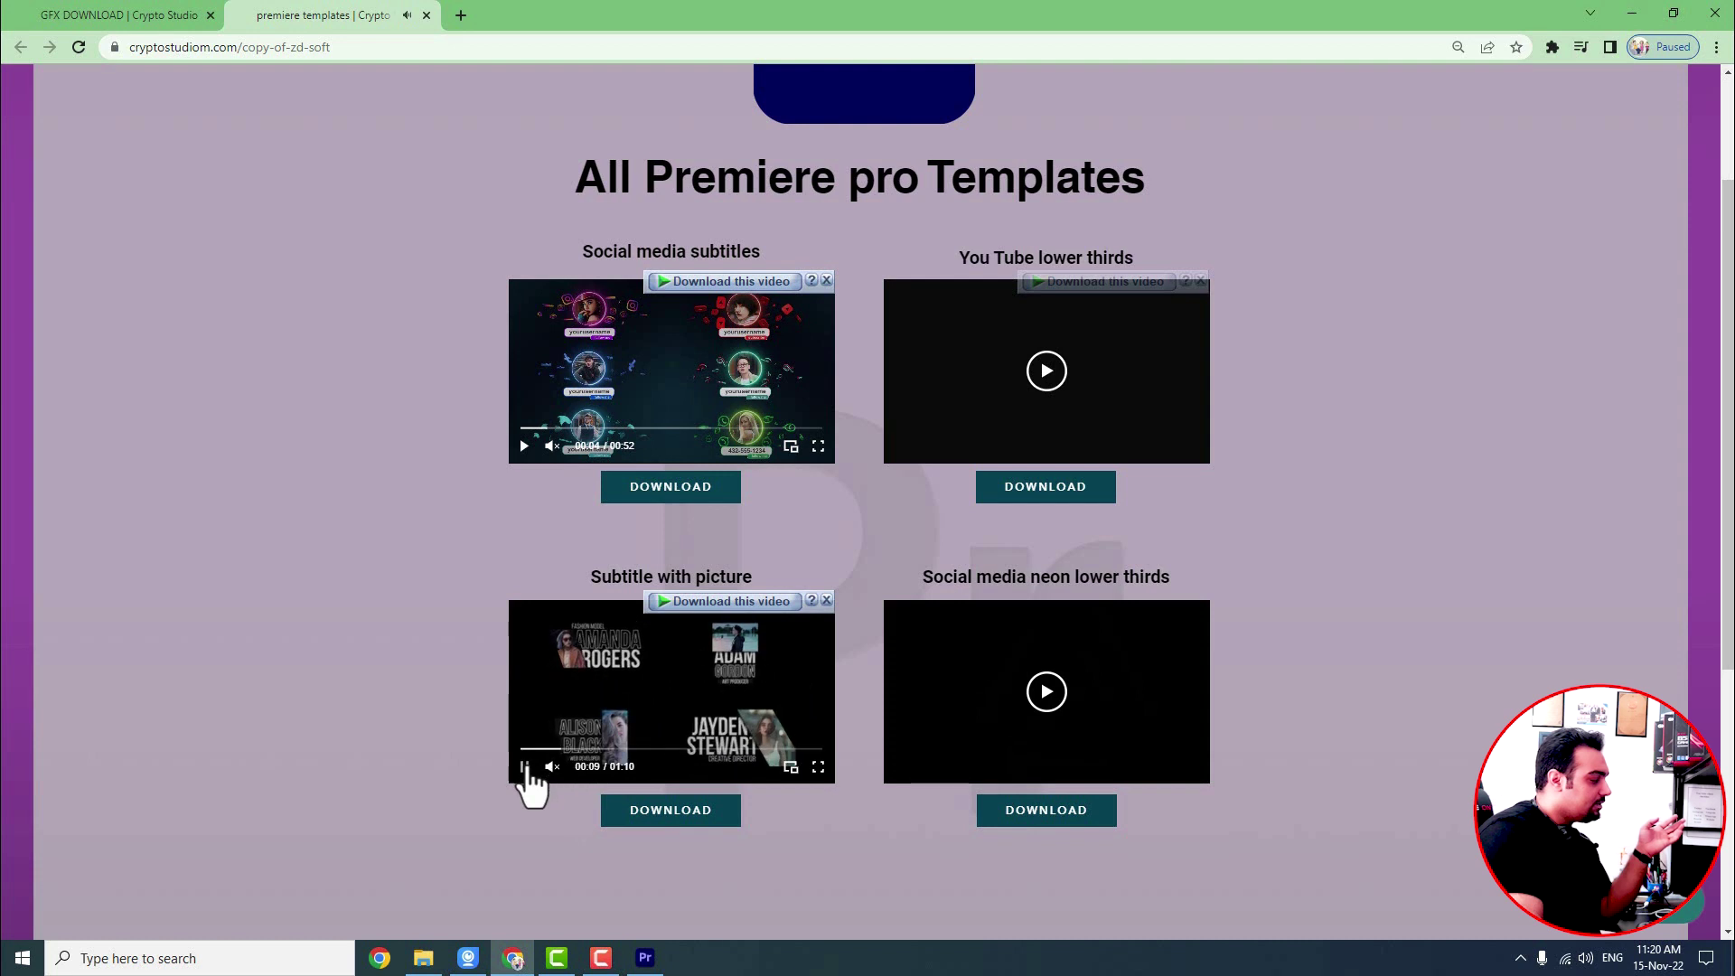
pyautogui.click(524, 767)
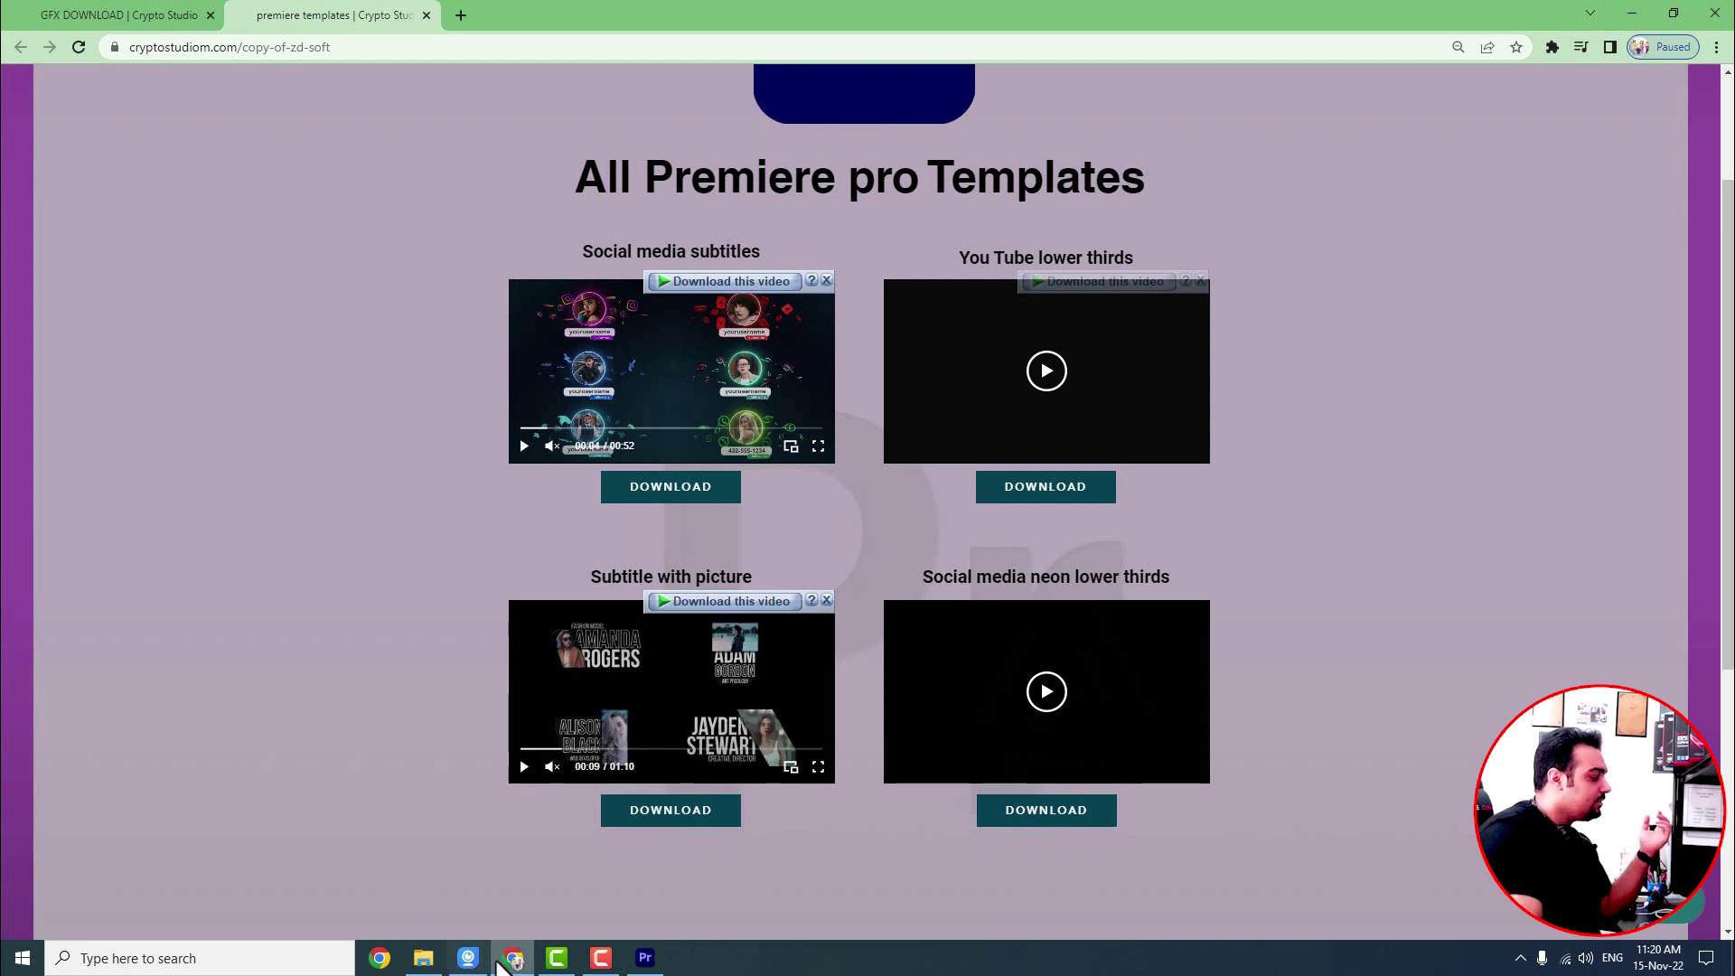
# - Switch to Premiere Pro and expand the project's 02. Final Comp bin down to its Lower Thirds sequences
pyautogui.click(646, 958)
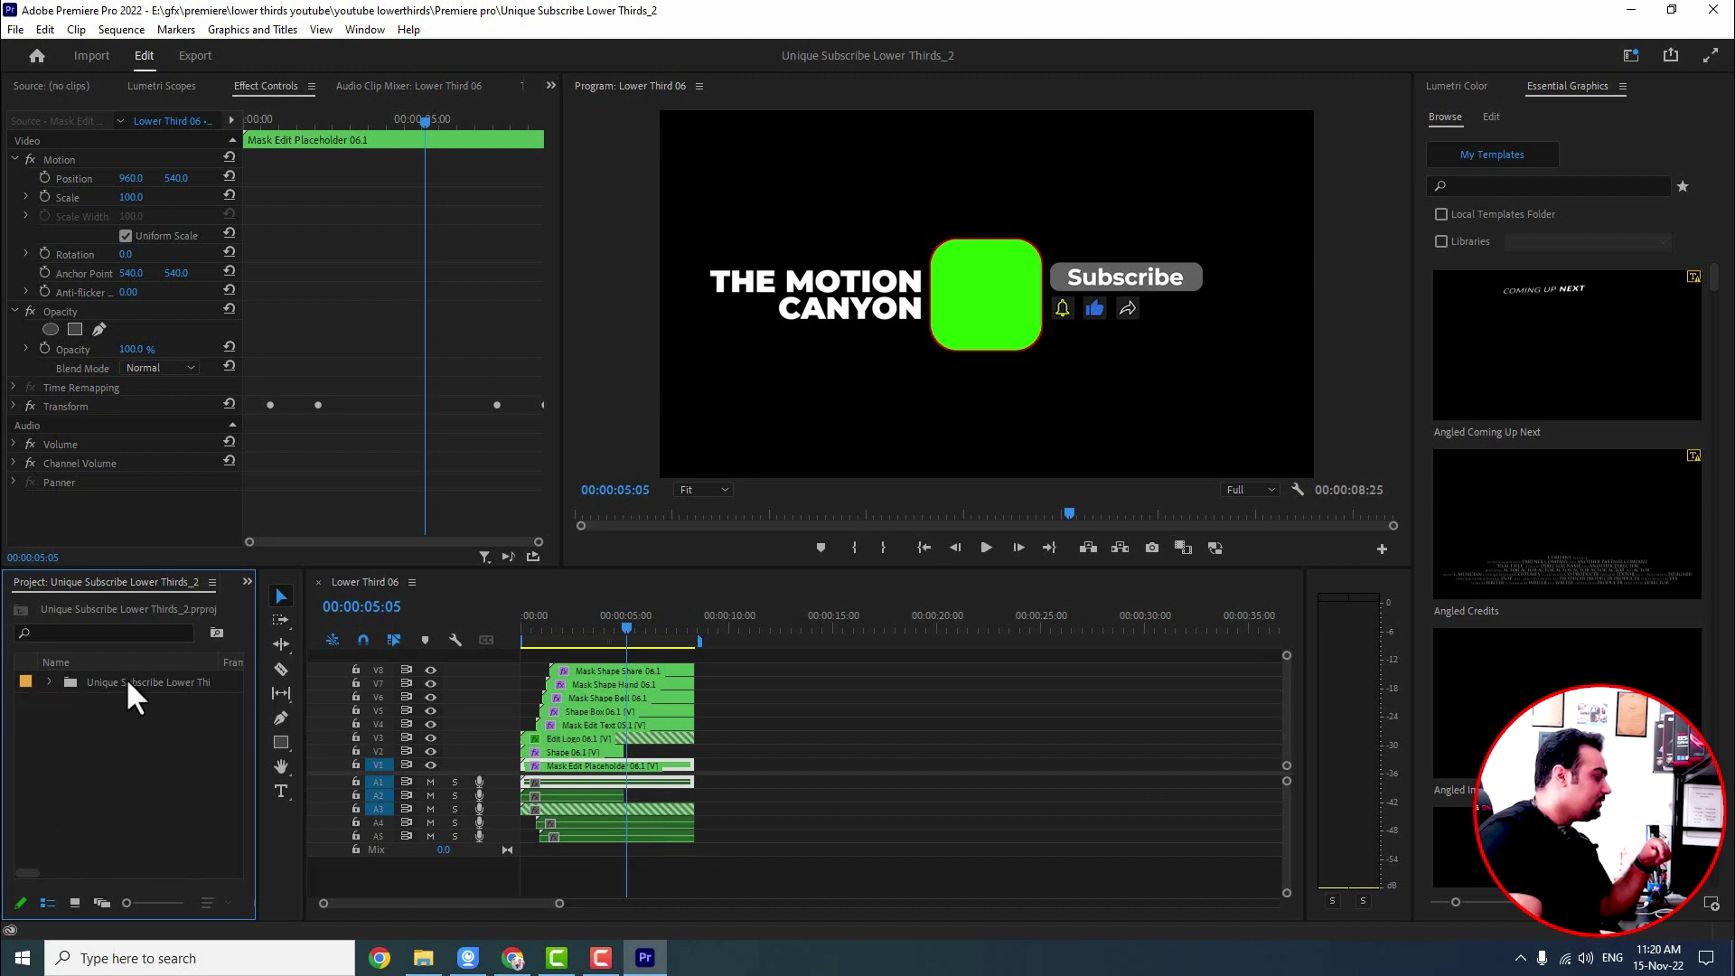
pyautogui.click(48, 682)
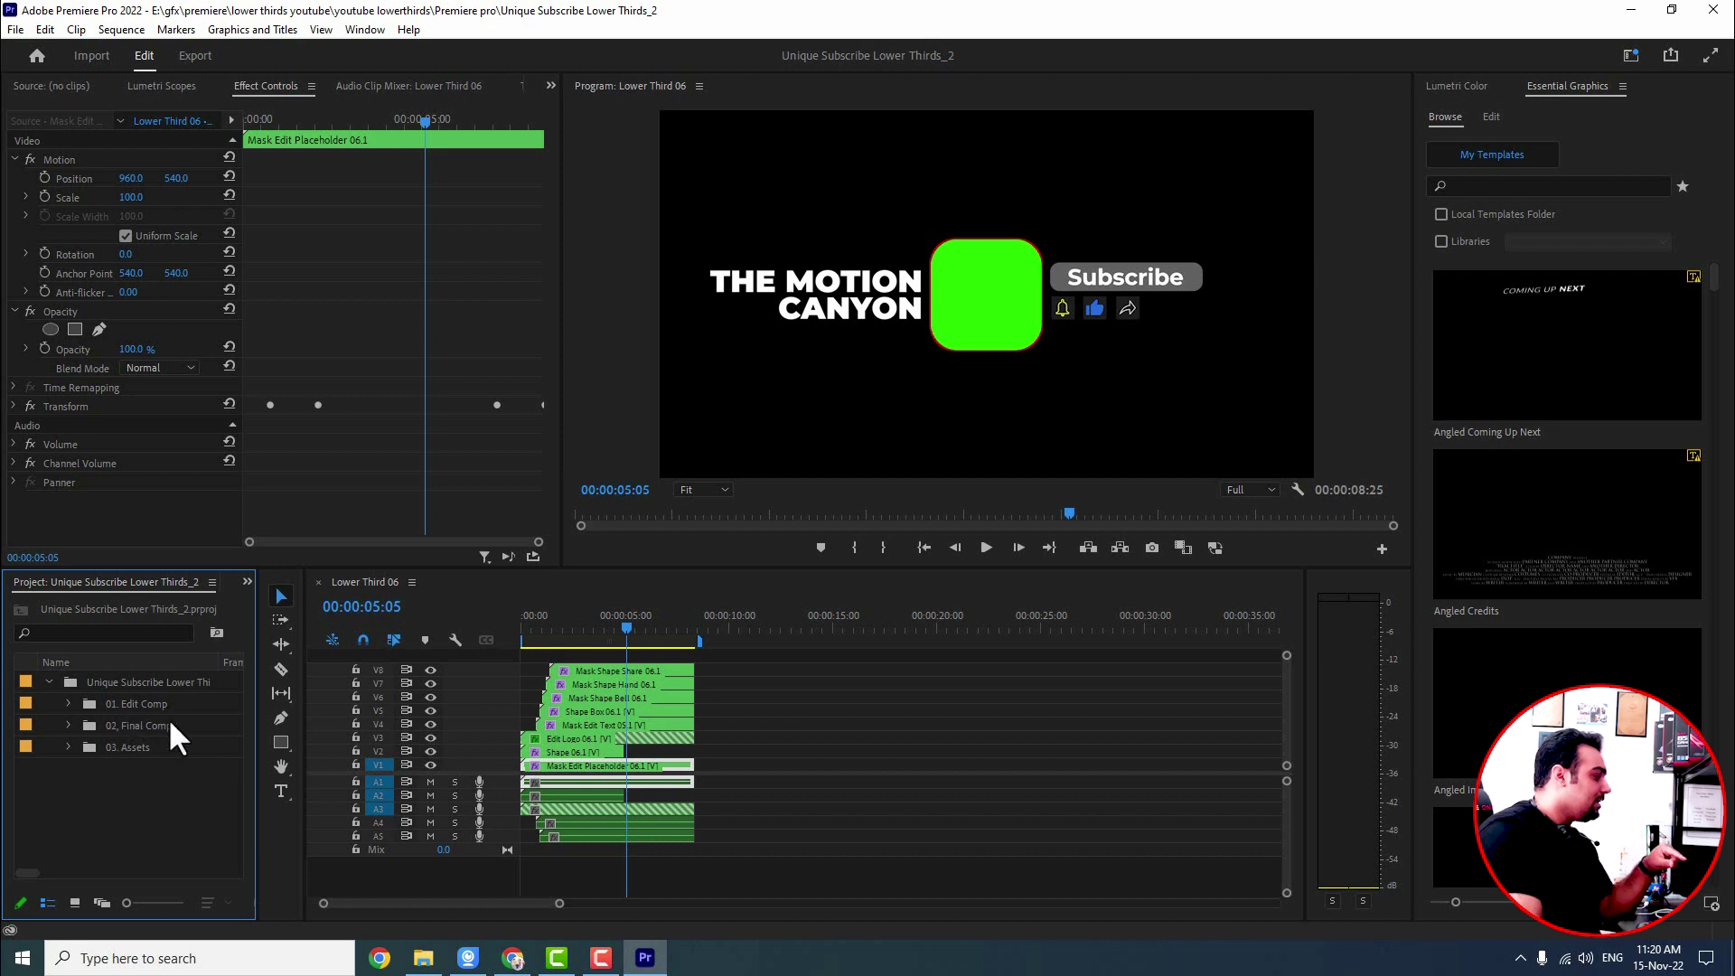
pyautogui.click(68, 726)
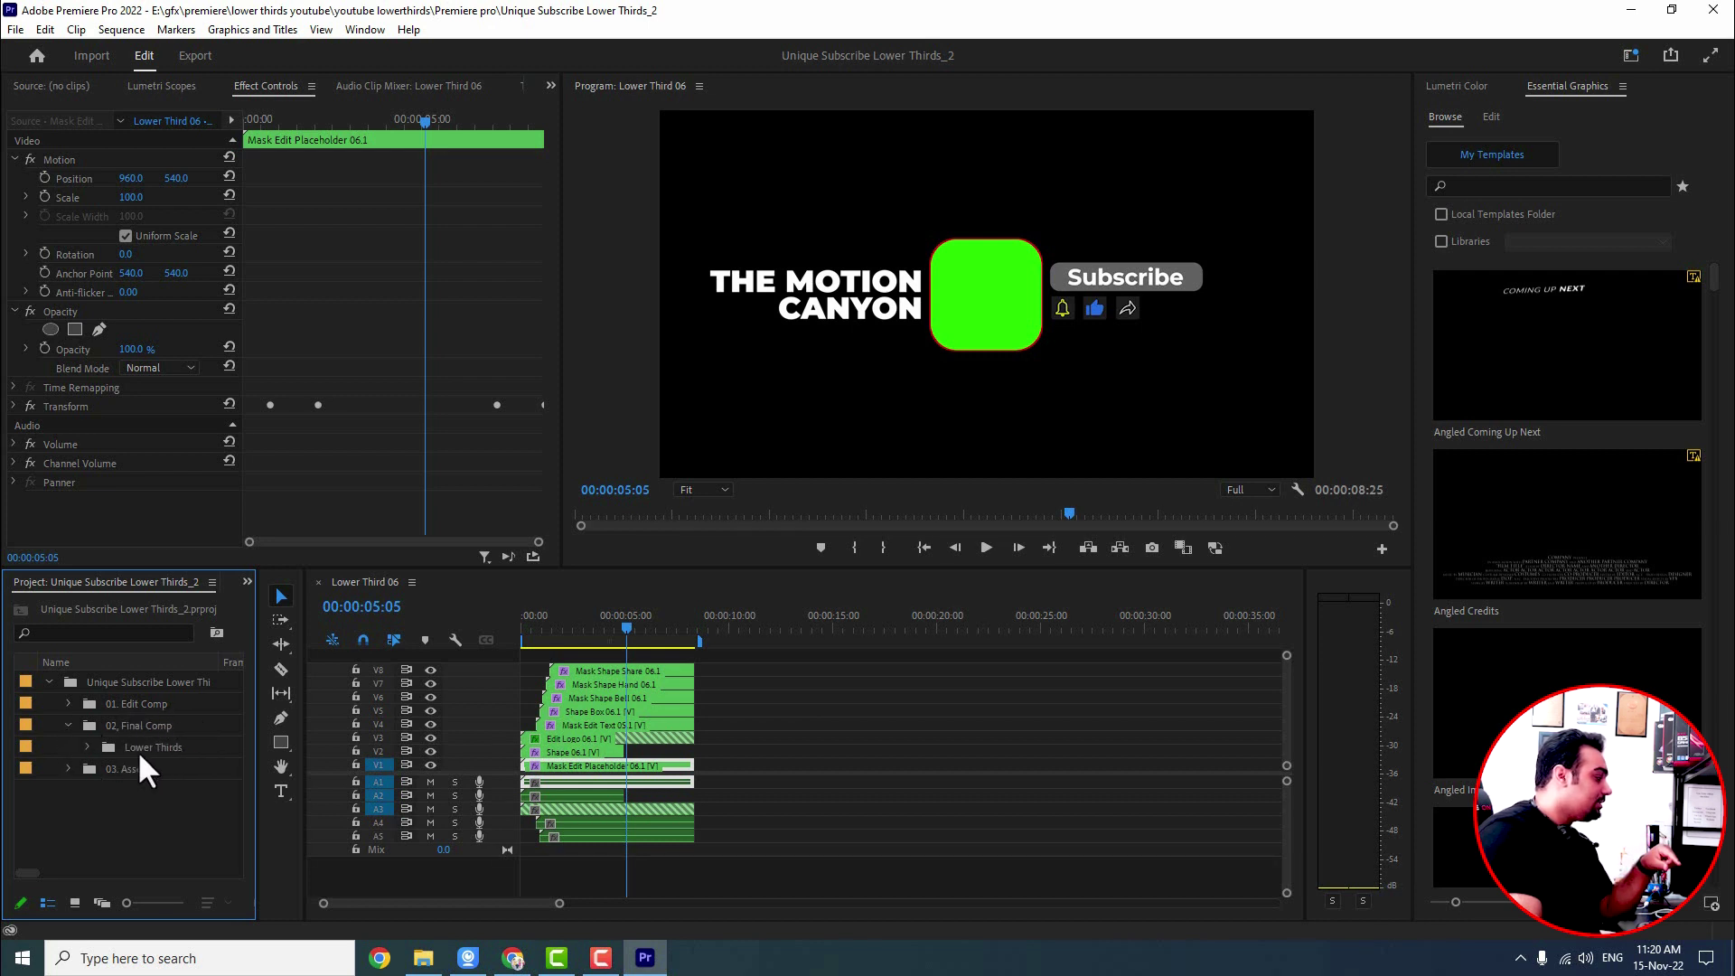
pyautogui.click(87, 747)
pyautogui.scroll(-1, 136, 750)
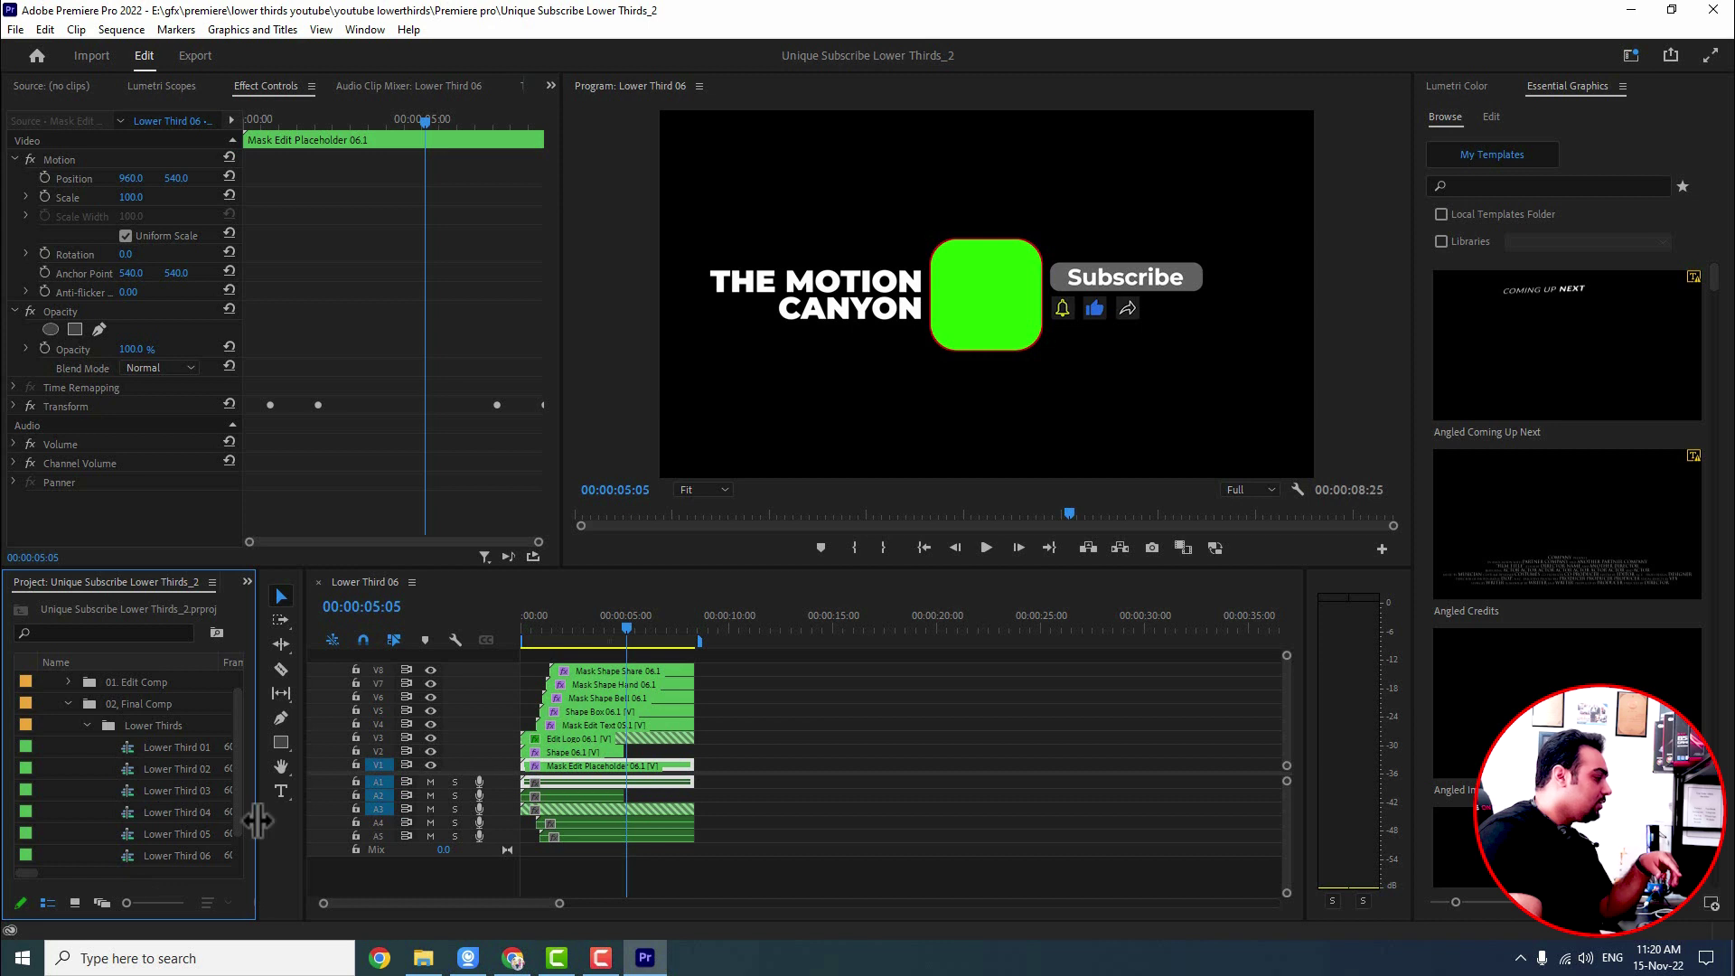
# - Open the Lower Third 04 sequence and place the playhead at 00:00:05:05
pyautogui.doubleClick(164, 809)
pyautogui.click(608, 631)
pyautogui.moveTo(608, 631)
pyautogui.mouseDown()
pyautogui.moveTo(692, 633)
pyautogui.moveTo(610, 651)
pyautogui.mouseUp()
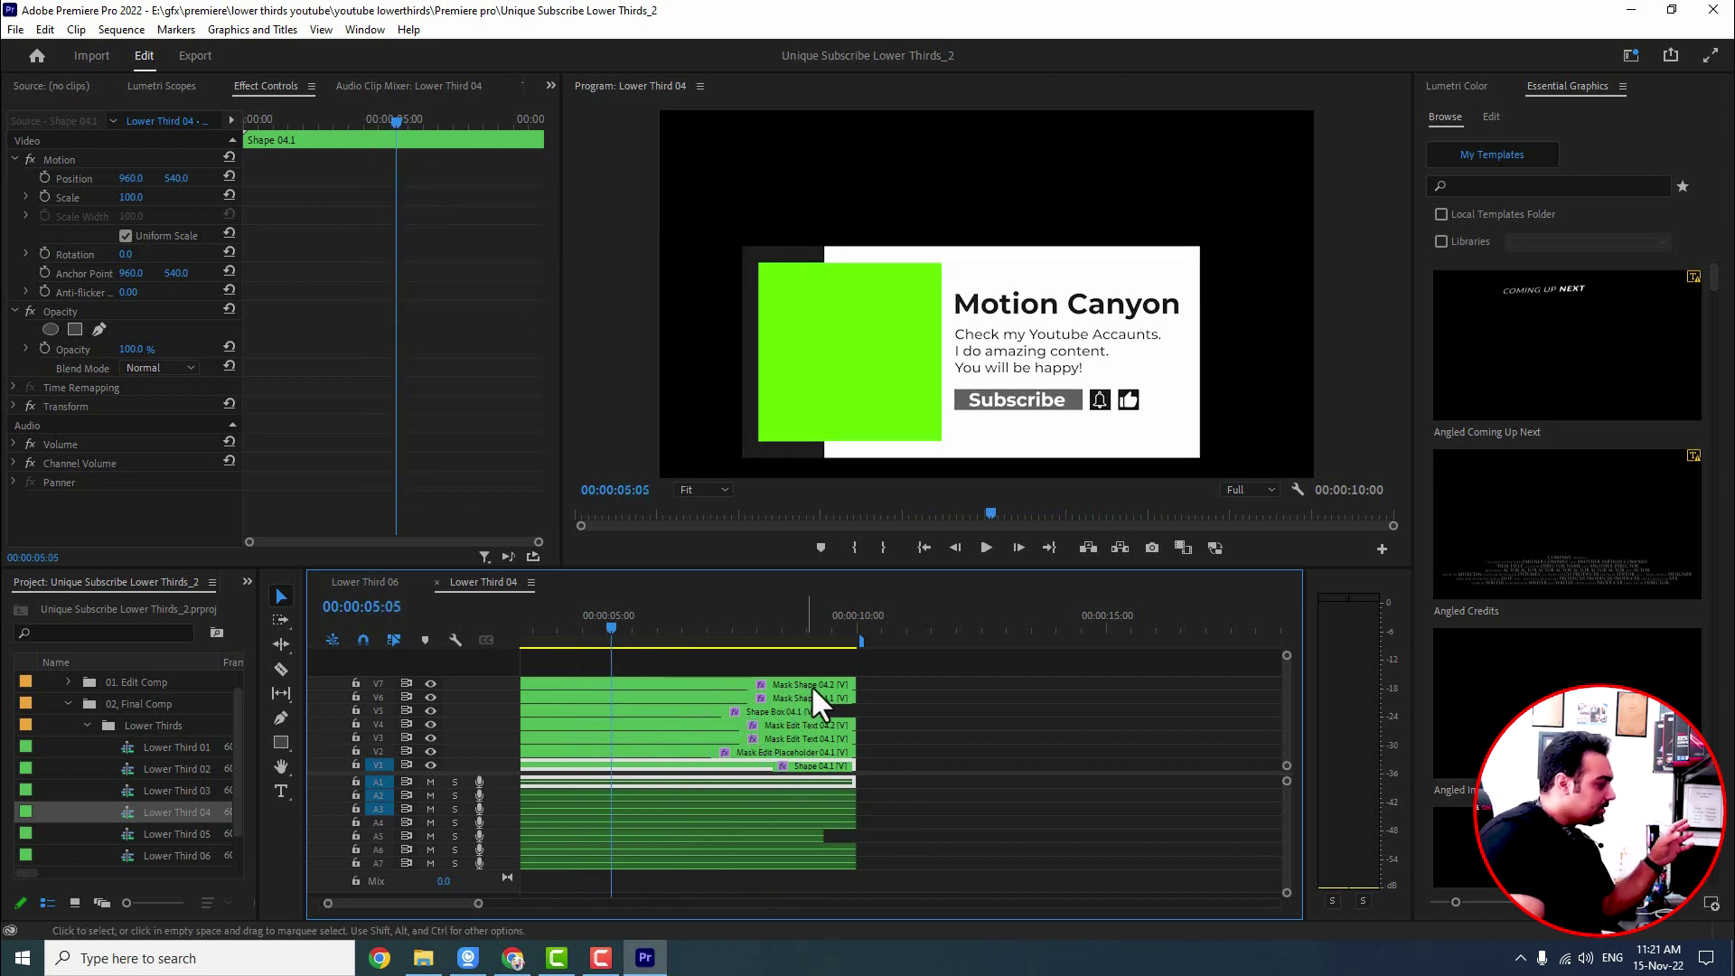
# - Examine the layers of Lower Third 04 and open the nested Mask Shape 04.2 clip to view its contents
pyautogui.click(704, 685)
pyautogui.click(690, 714)
pyautogui.click(678, 739)
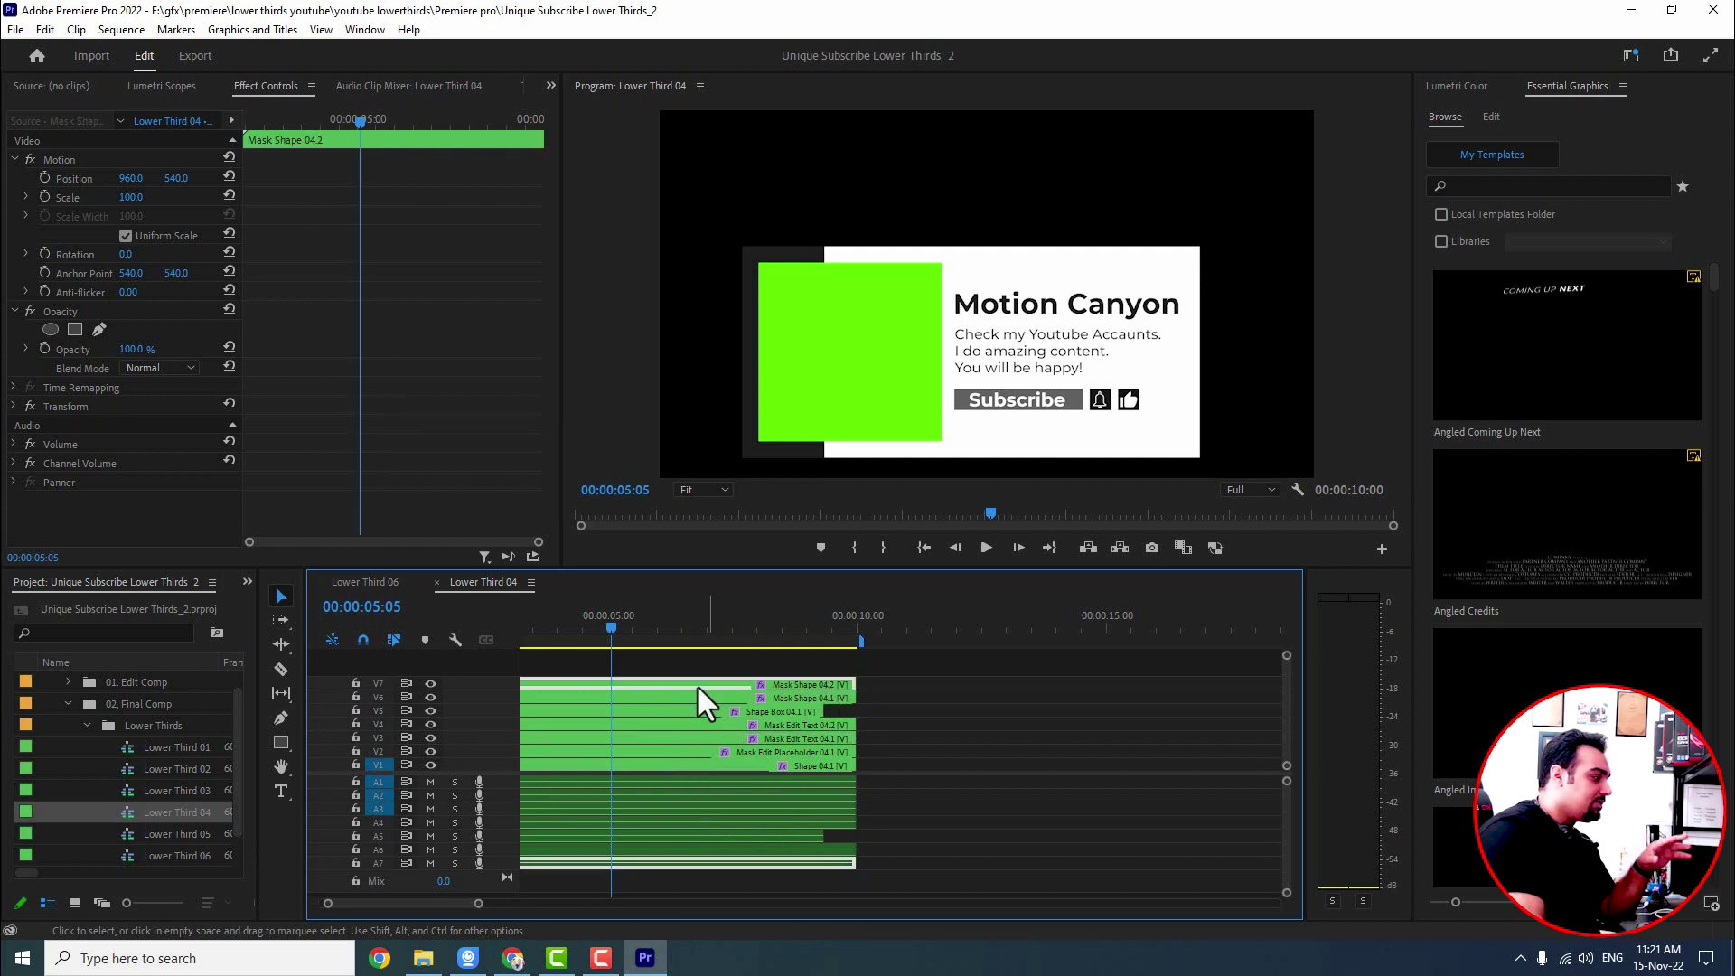
pyautogui.doubleClick(669, 682)
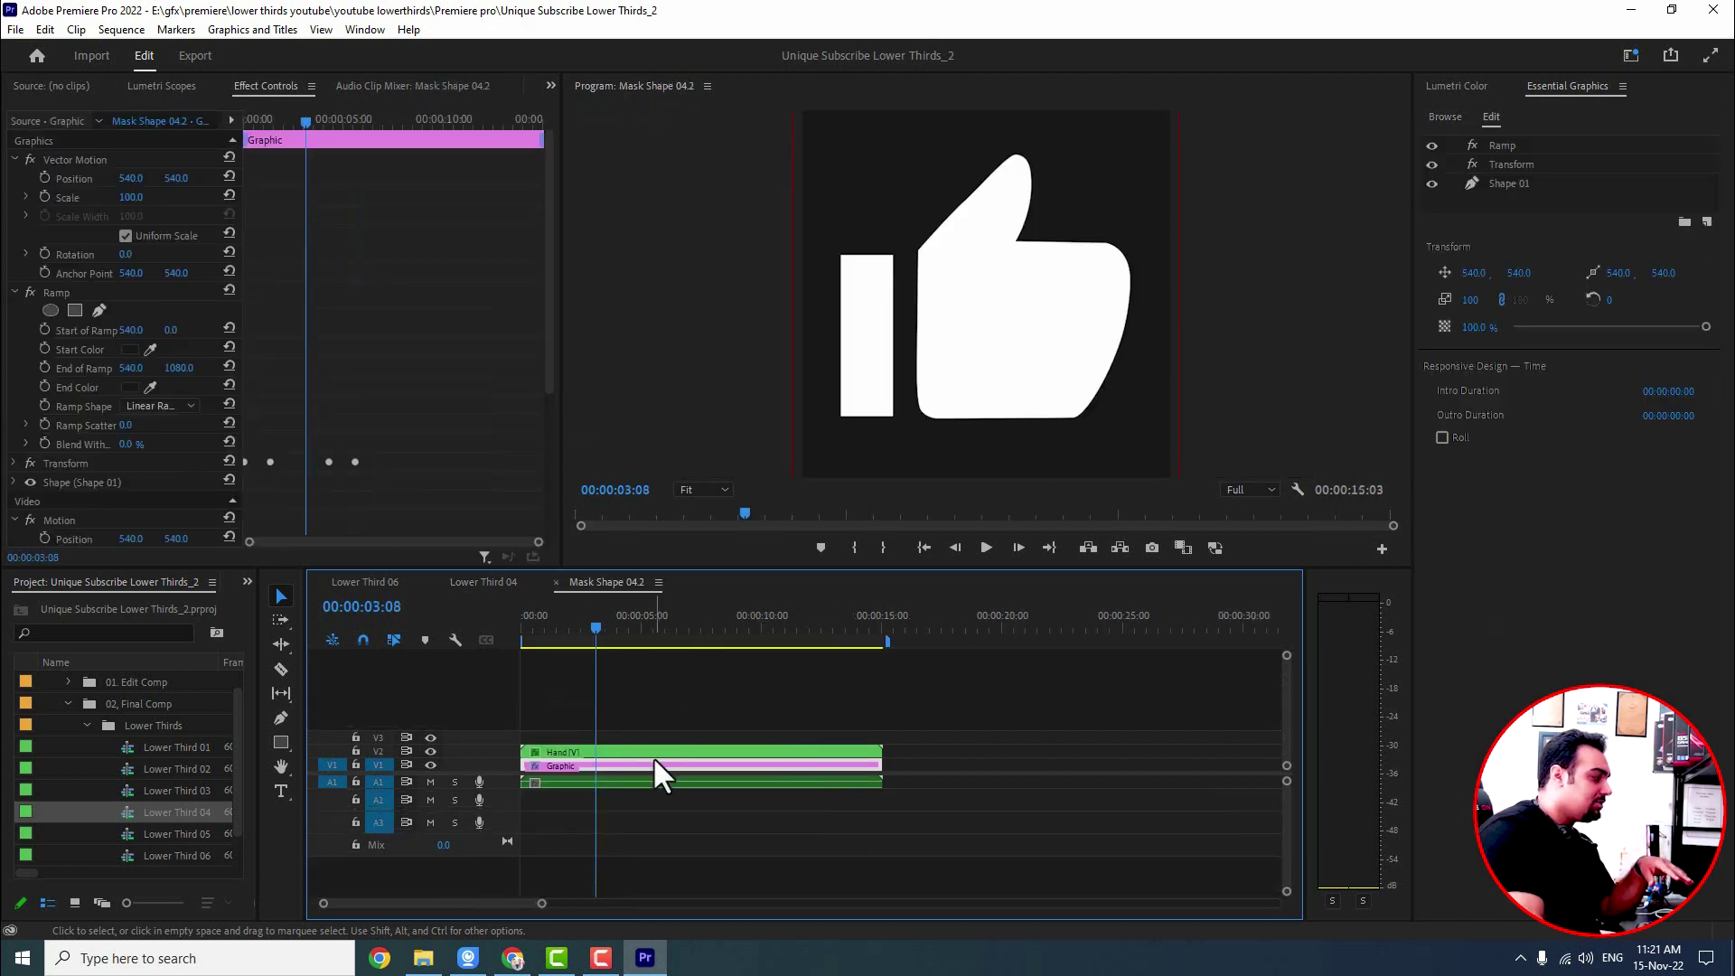
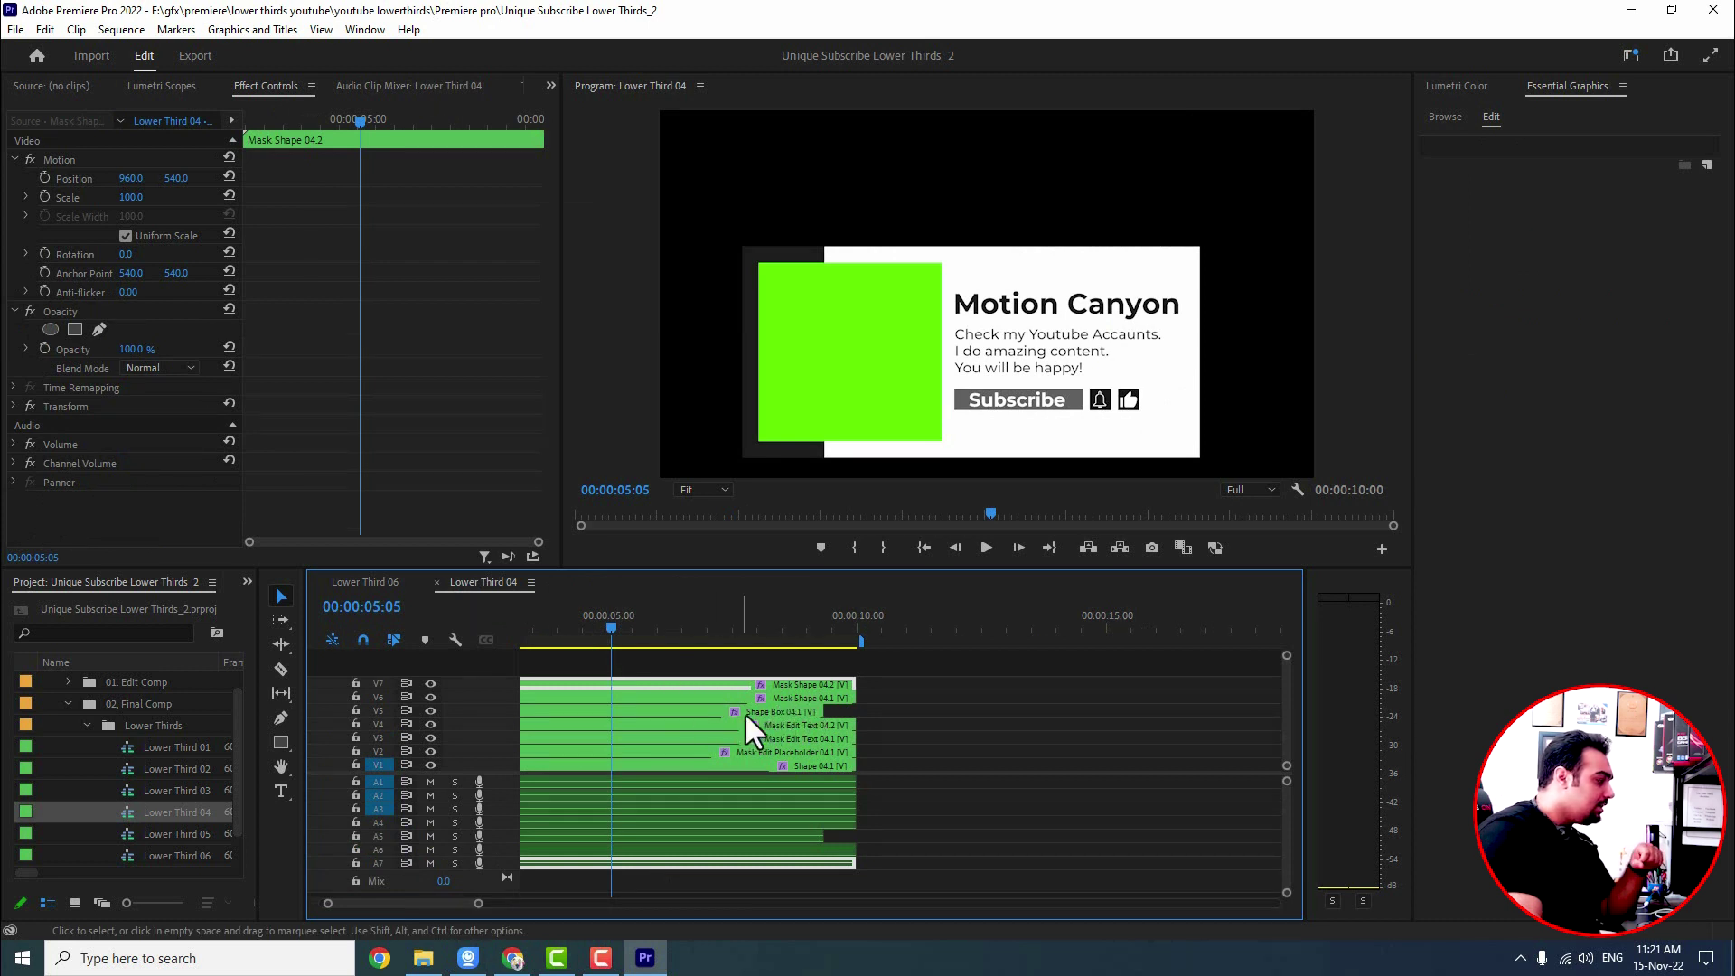
# - Open the nested Mask Shape 04.1 clip to view its contents, and close it to return to Lower Third 04
pyautogui.click(797, 699)
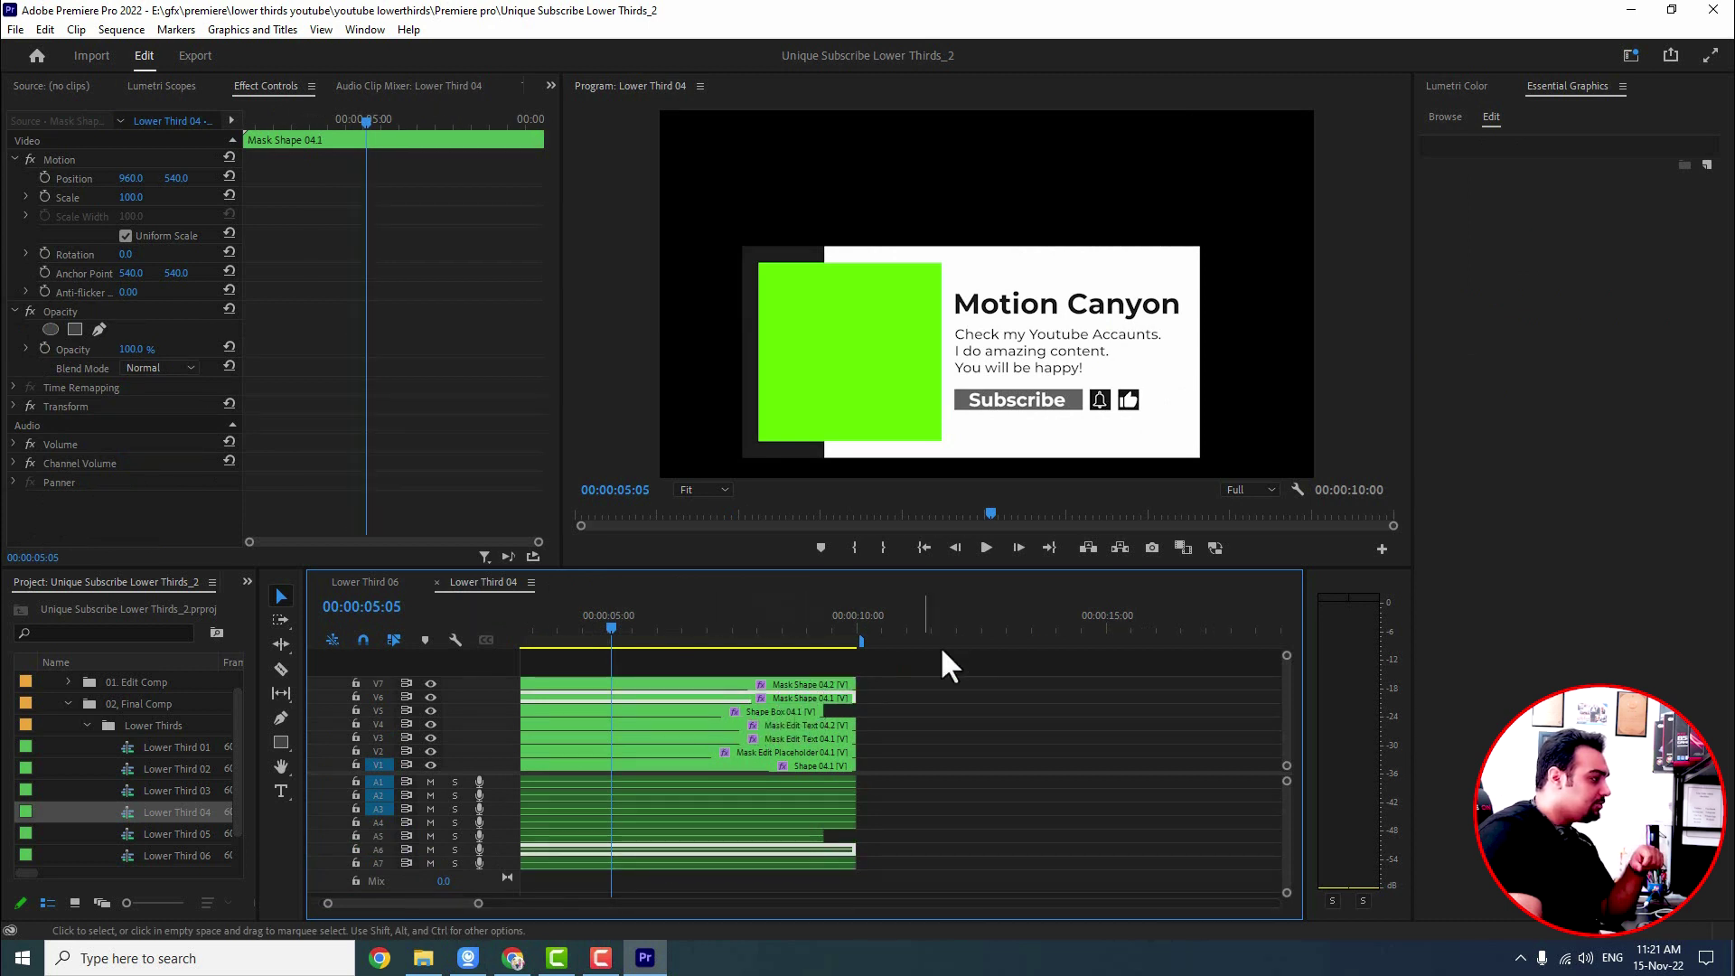
pyautogui.doubleClick(805, 696)
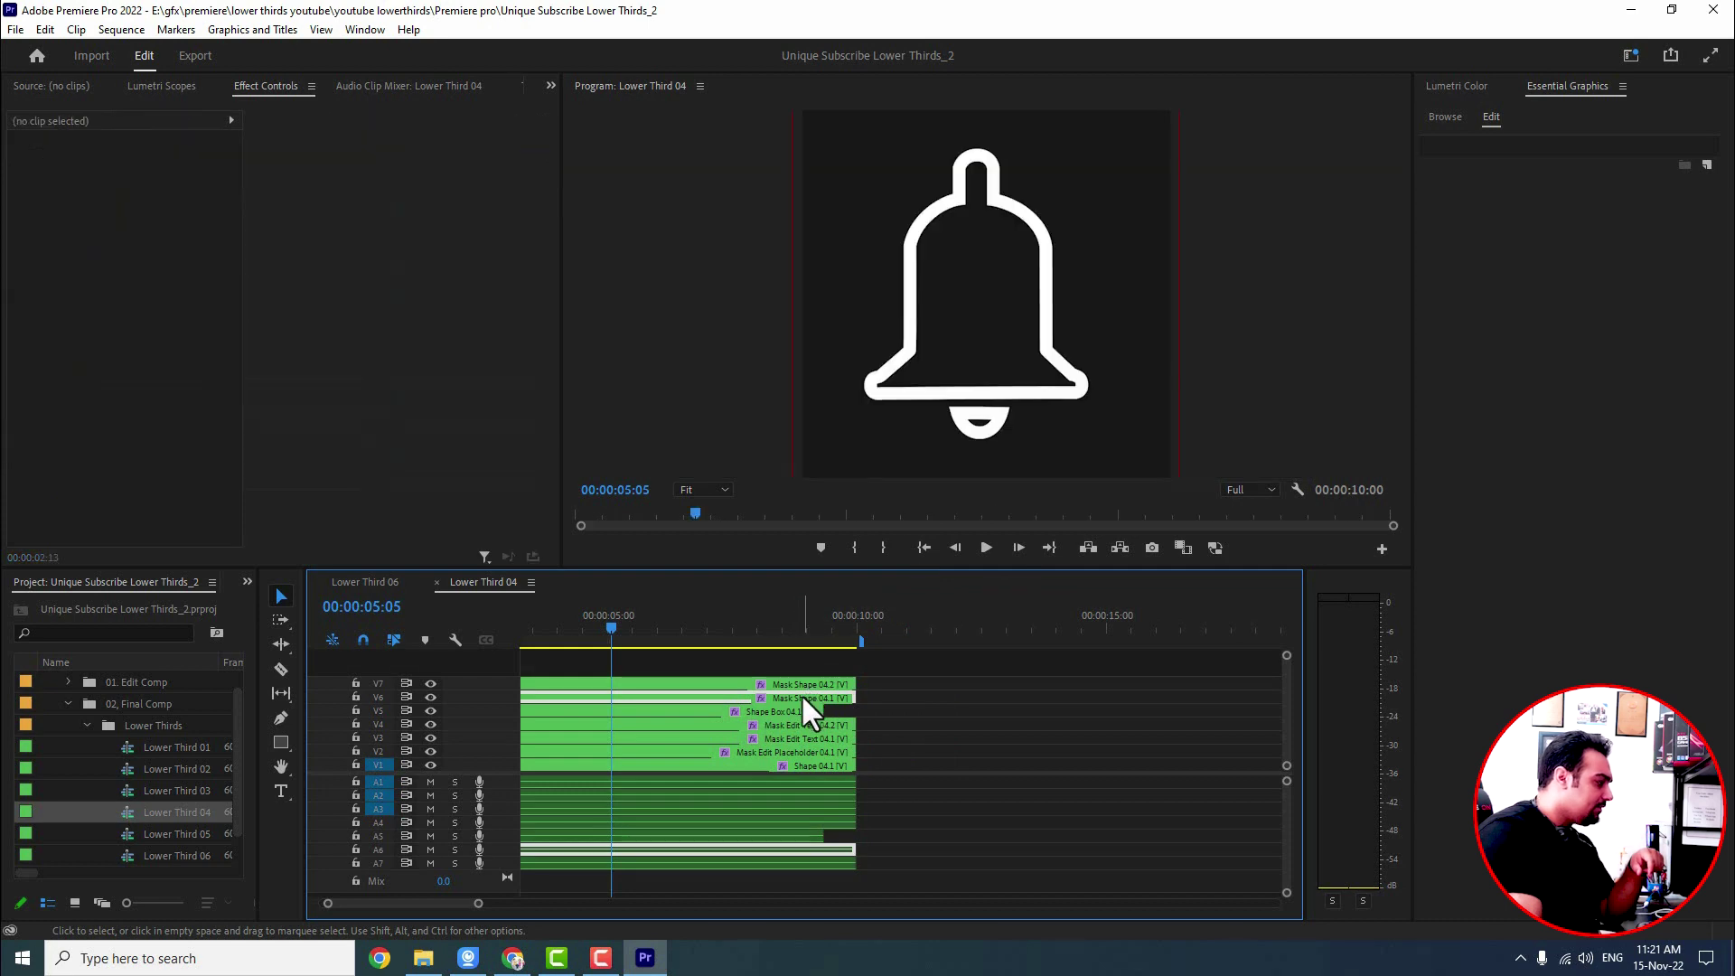
pyautogui.click(604, 622)
pyautogui.click(556, 583)
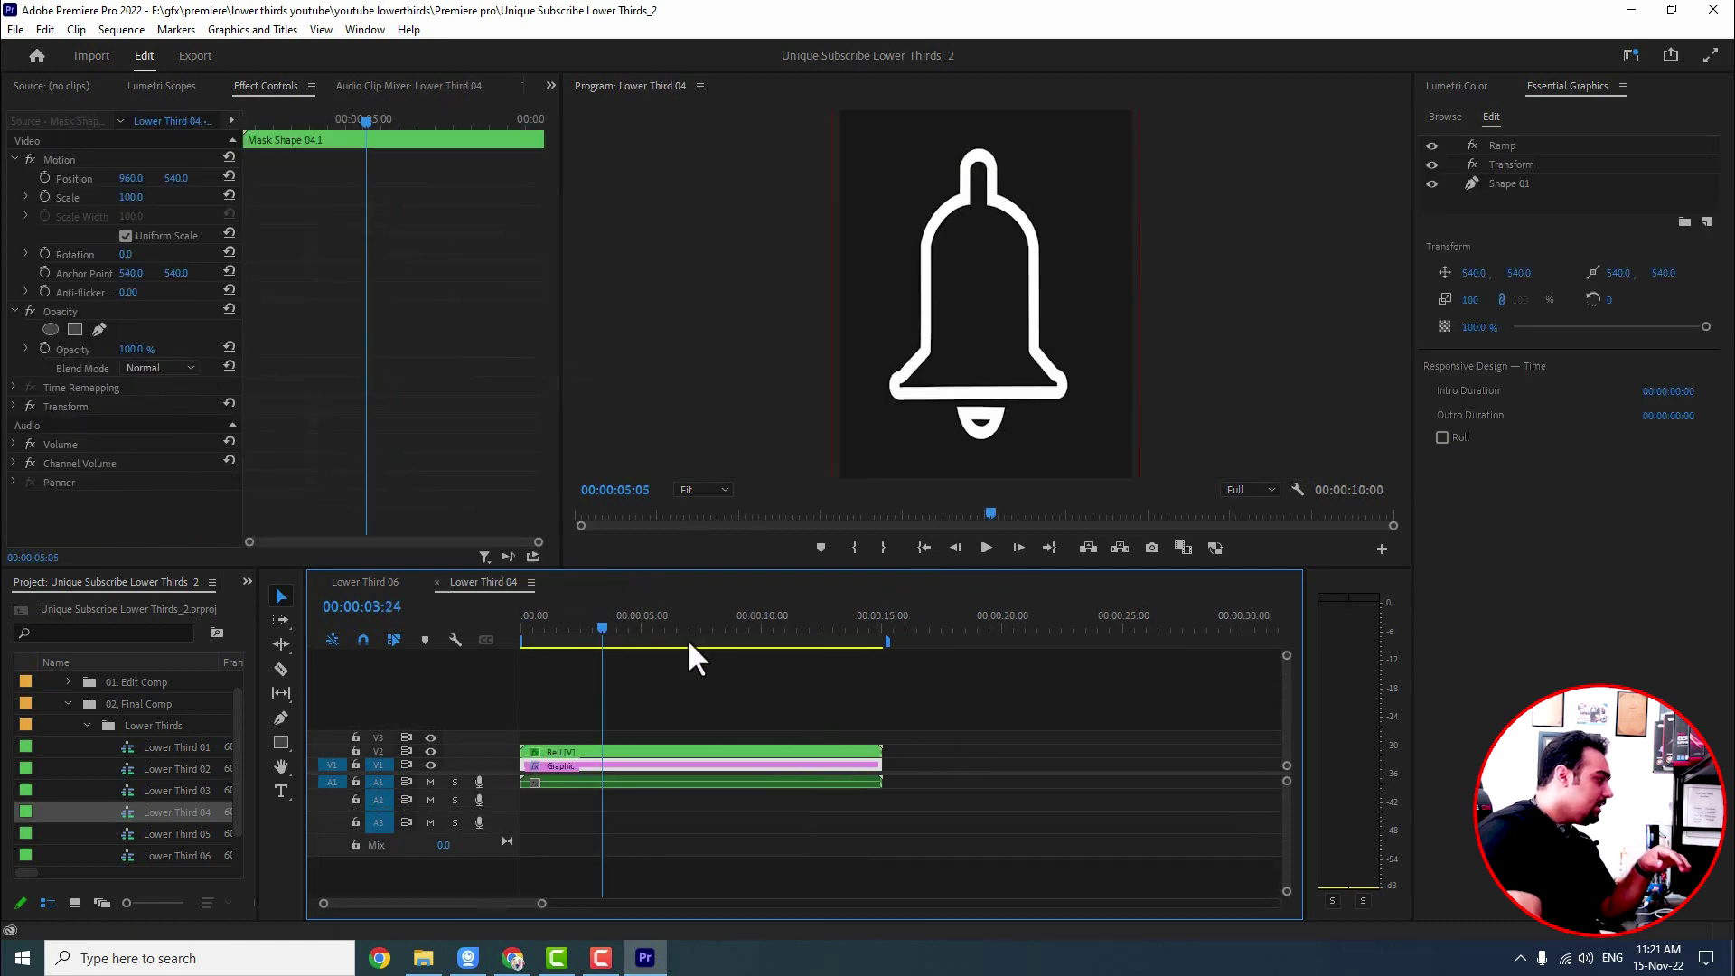
# - Open the nested Shape Box 04.1 clip and go through Mask Edit Text 04.3 down to the Edit Text 04.3 sequence
pyautogui.doubleClick(747, 707)
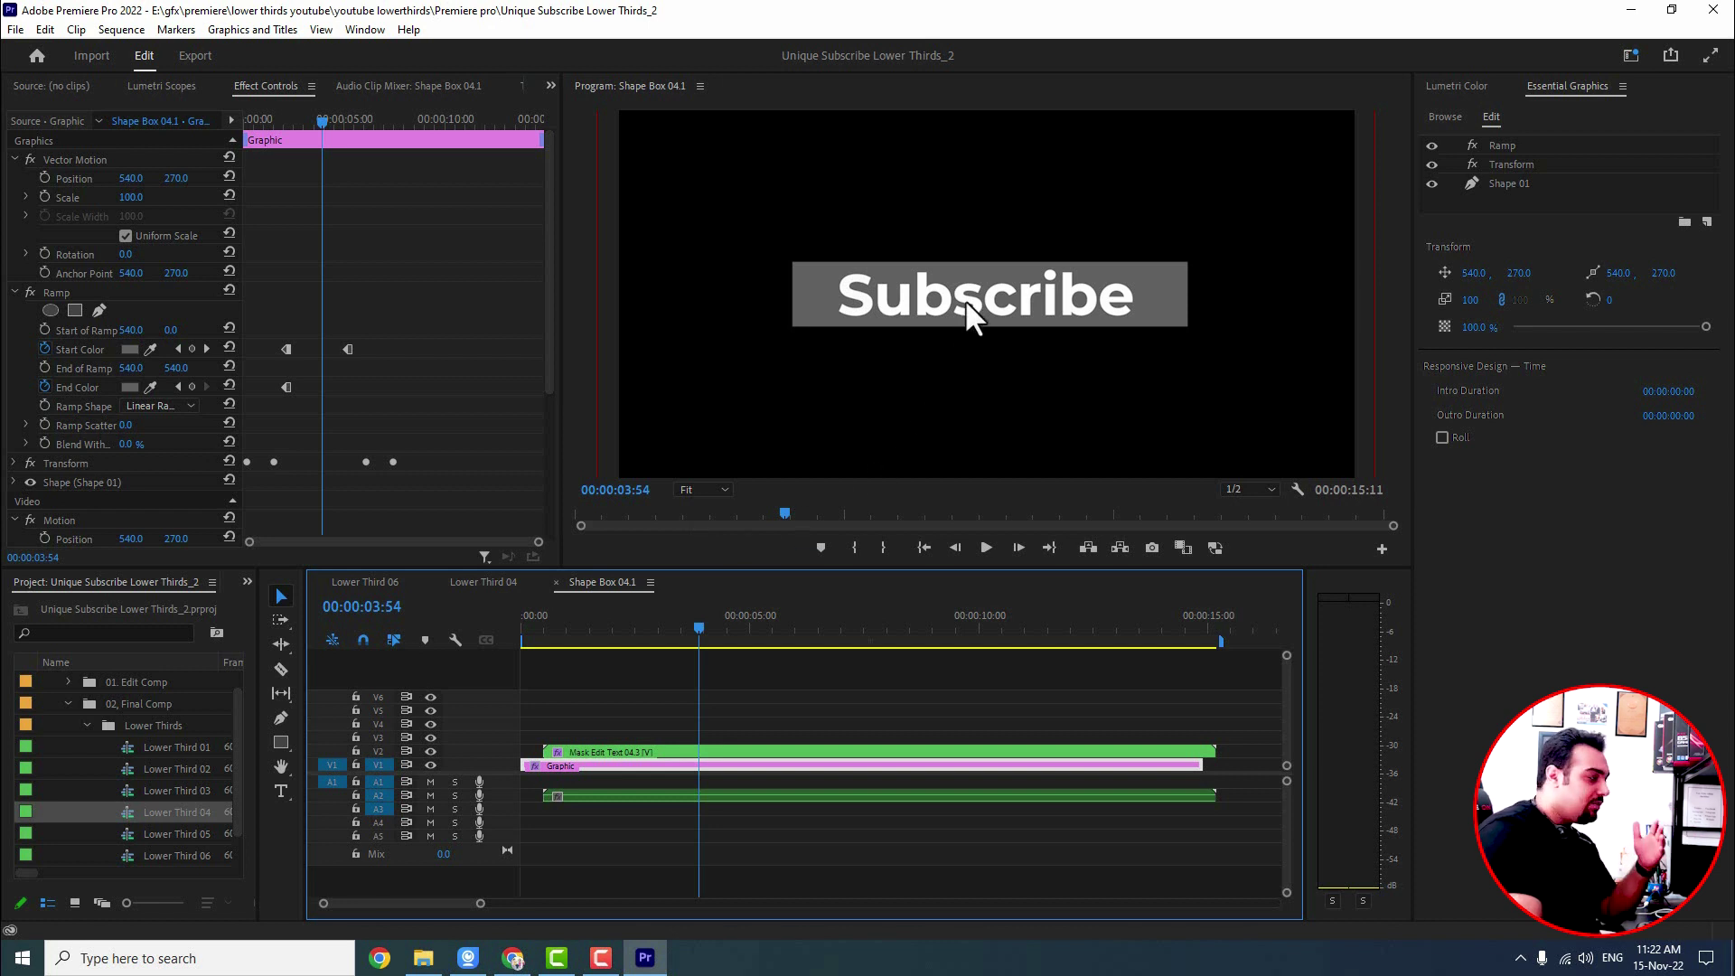
pyautogui.doubleClick(615, 751)
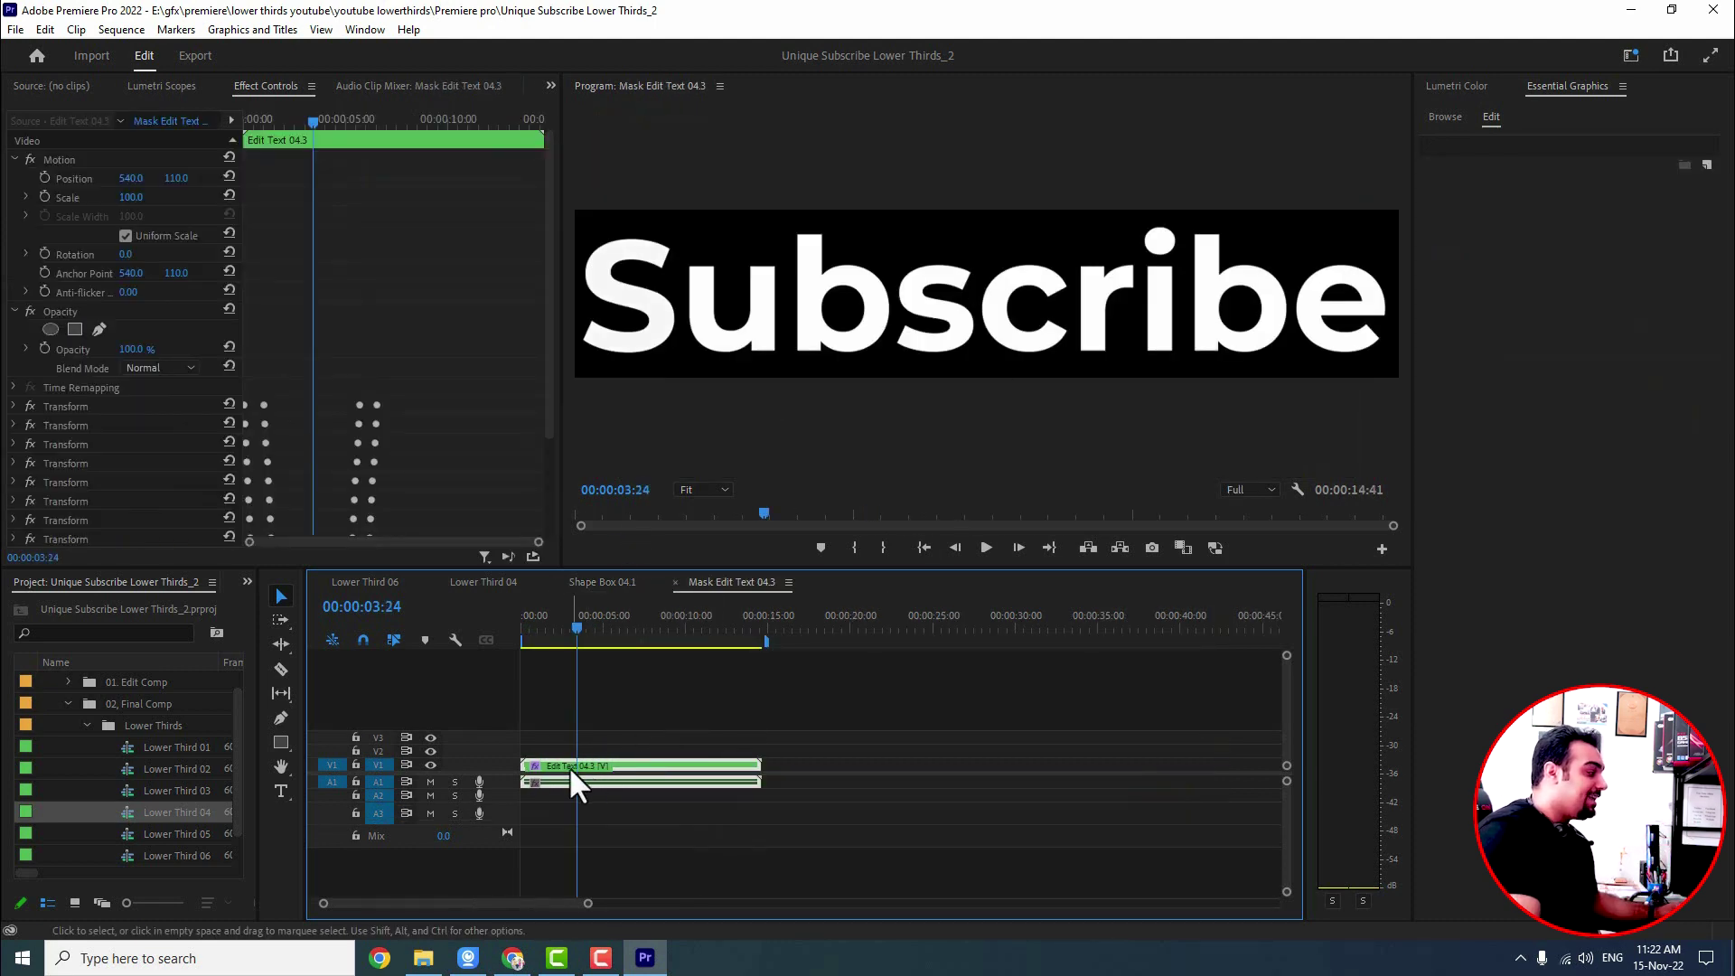
pyautogui.doubleClick(593, 762)
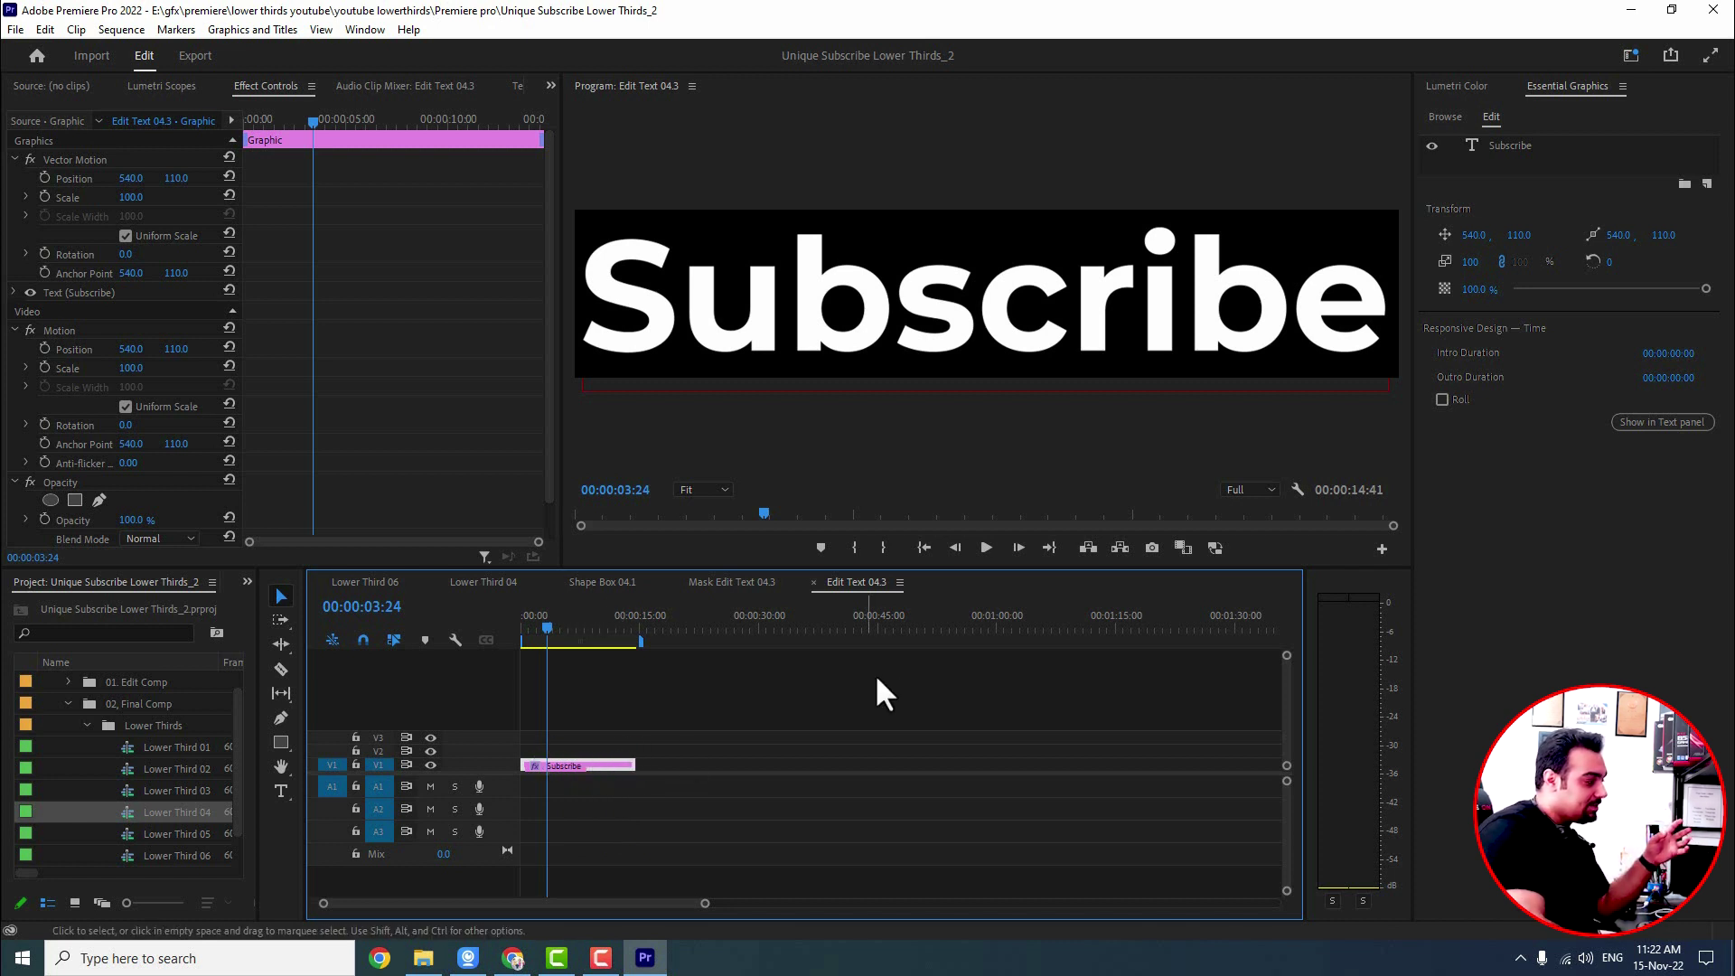
# - Try replacing the Subscribe text in the Edit Text 04.3 graphic with "bhnmg", and undo the edit
pyautogui.doubleClick(954, 295)
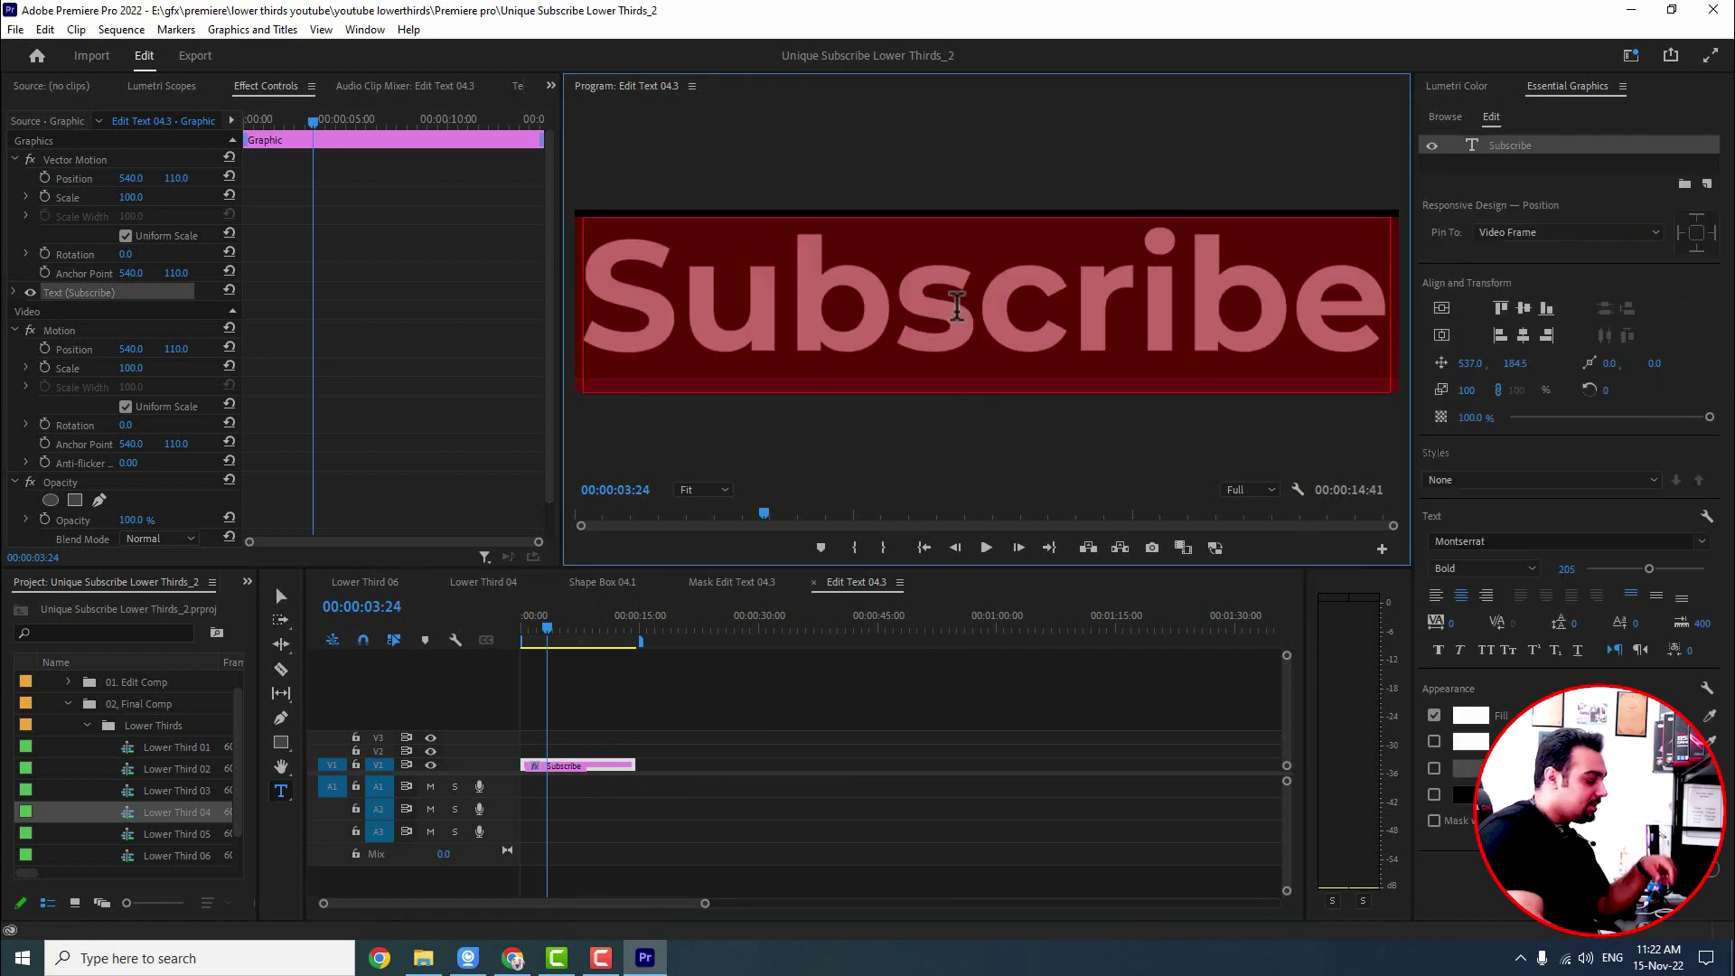
pyautogui.write('bhnmg')
pyautogui.hotkey('ctrl', 'z')
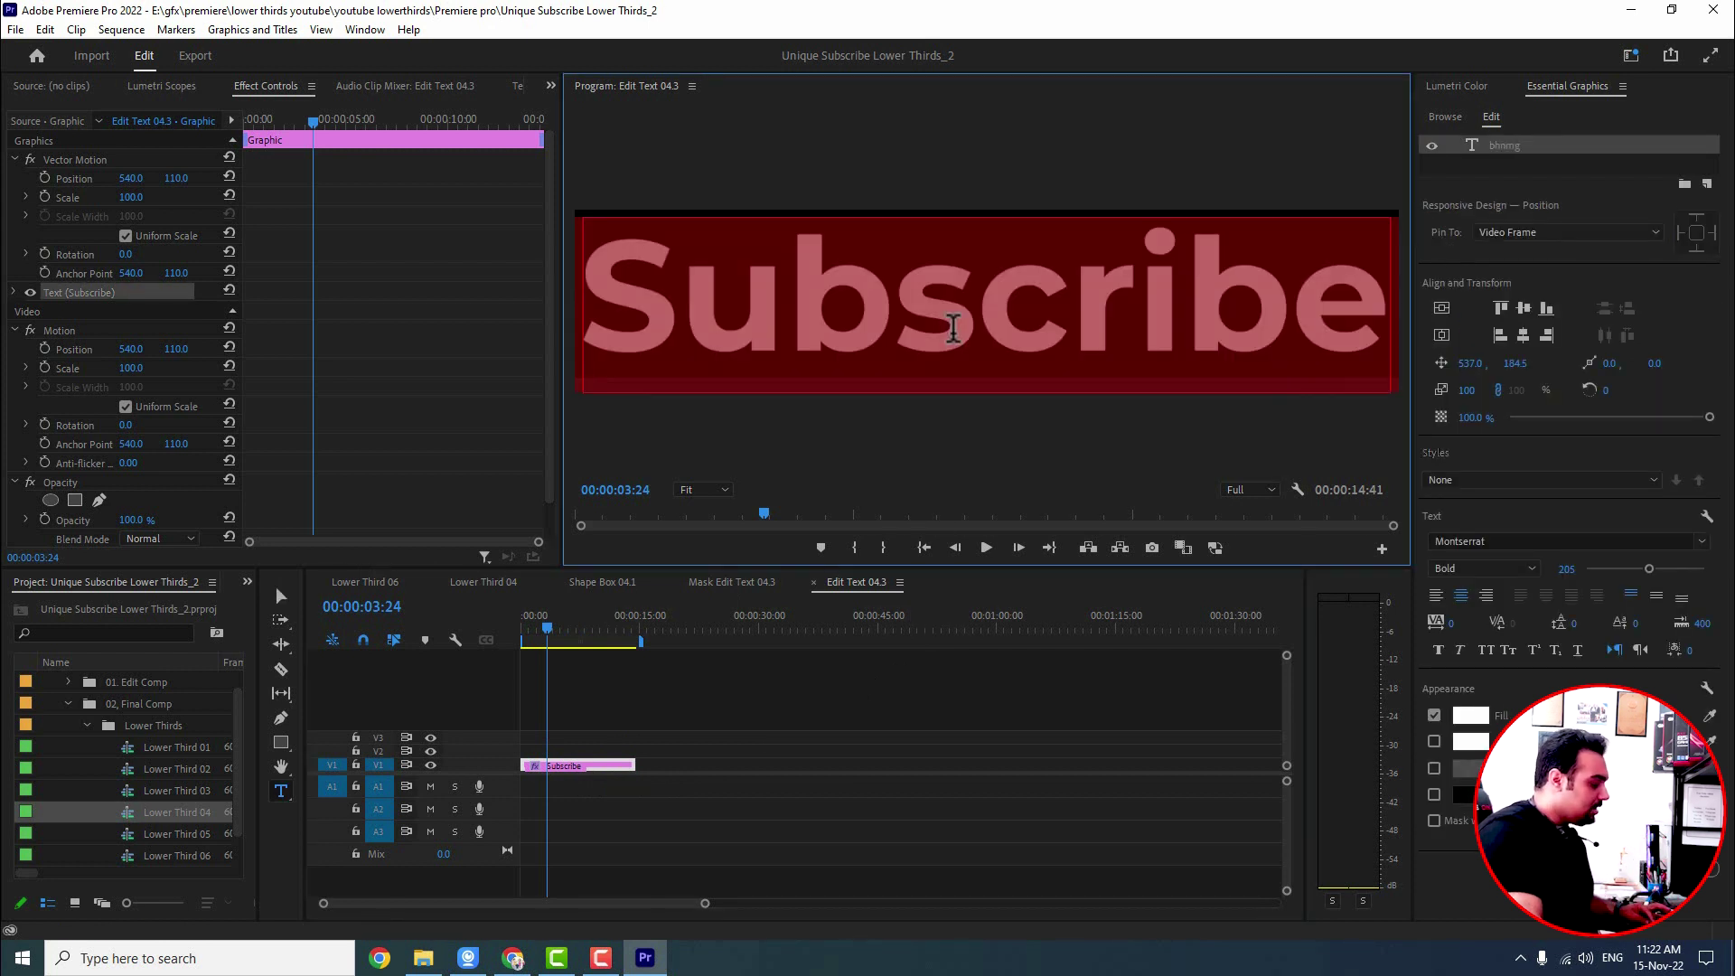
# - Close the Edit Text 04.3, Mask Edit Text 04.3 and Shape Box 04.1 sequences to return to Lower Third 04
pyautogui.click(814, 582)
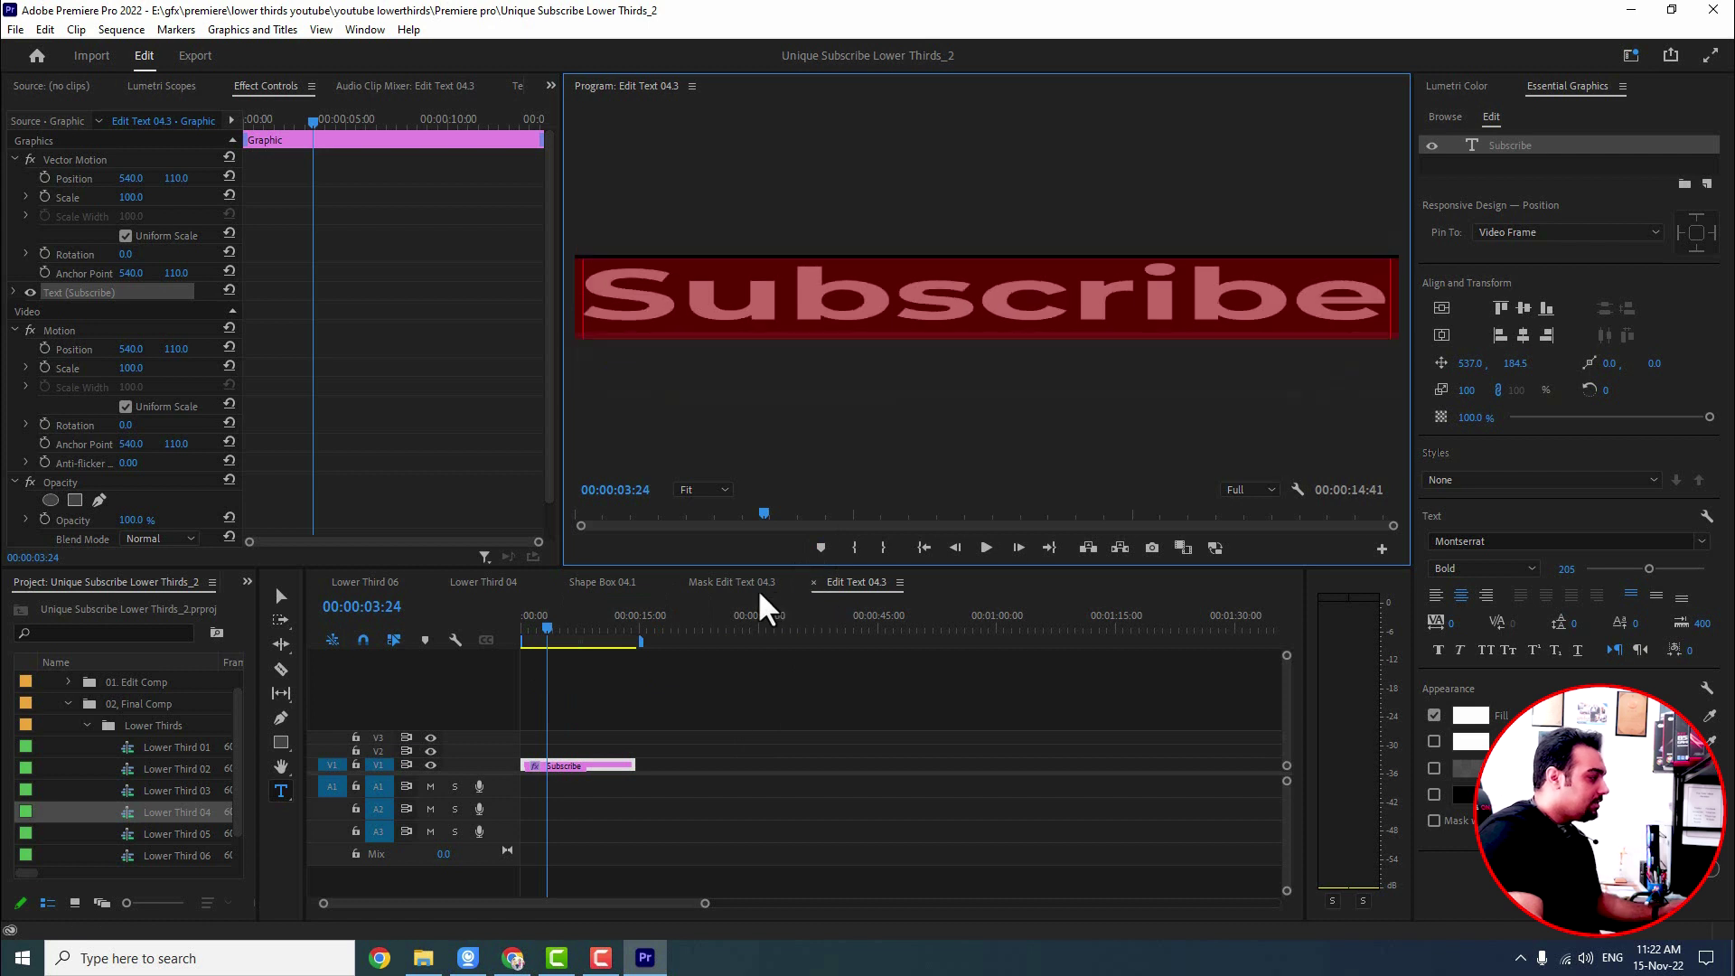
pyautogui.click(677, 582)
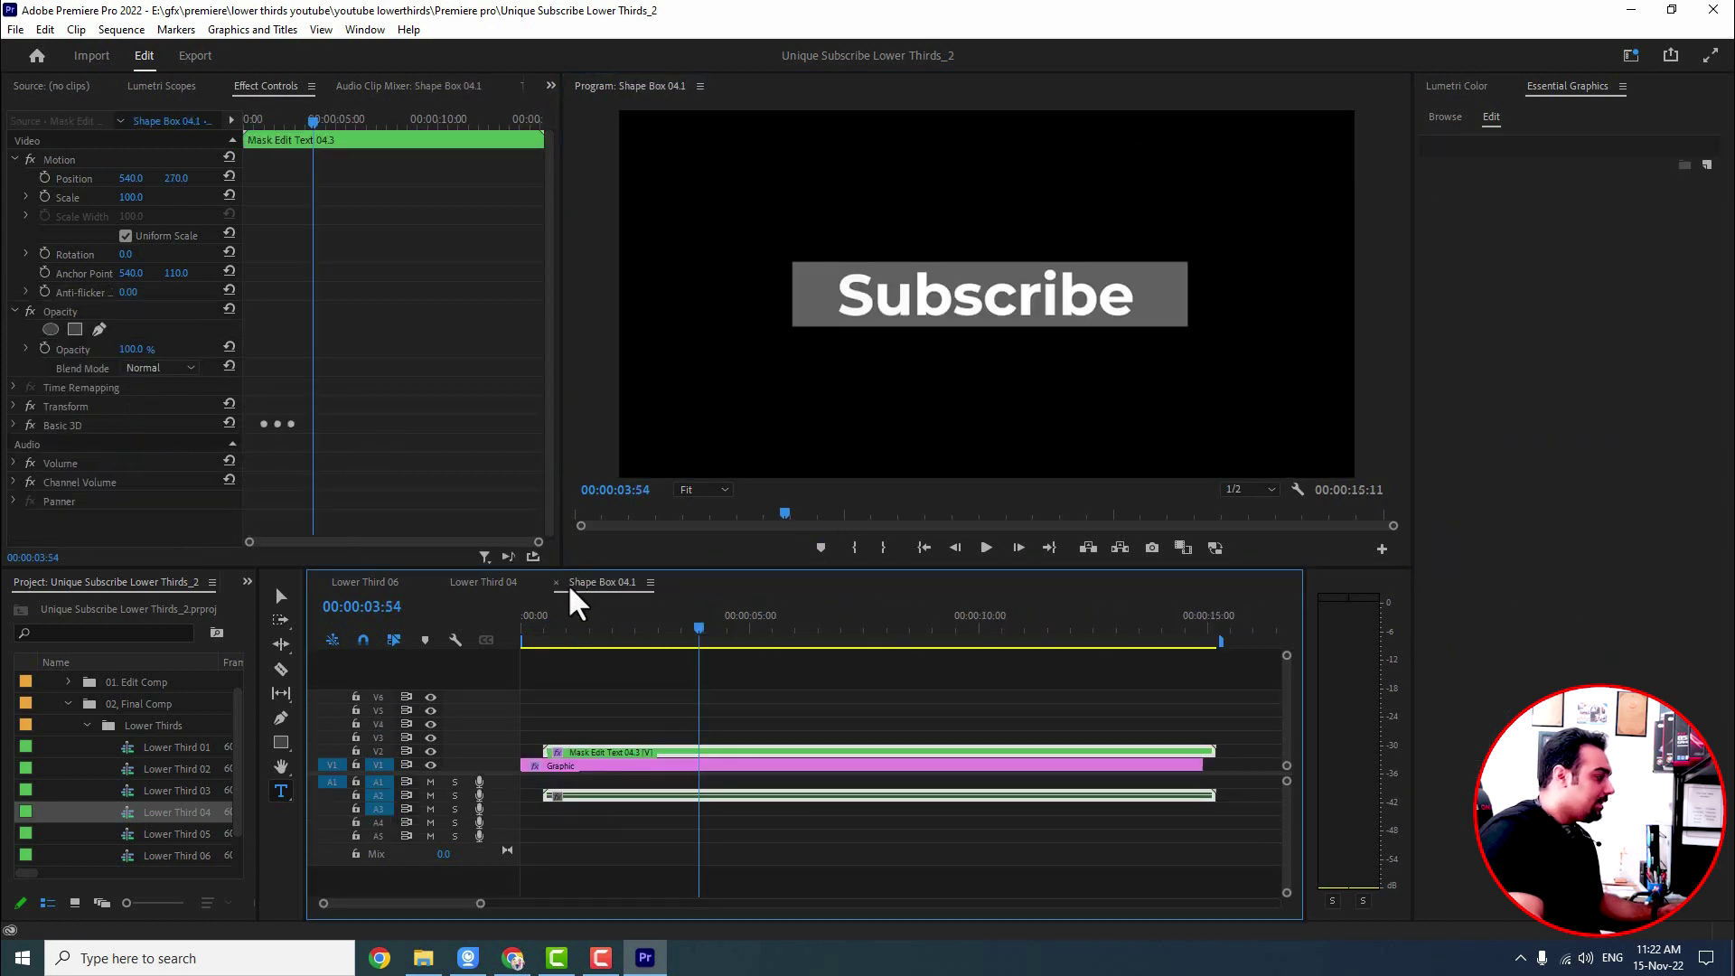
pyautogui.click(556, 582)
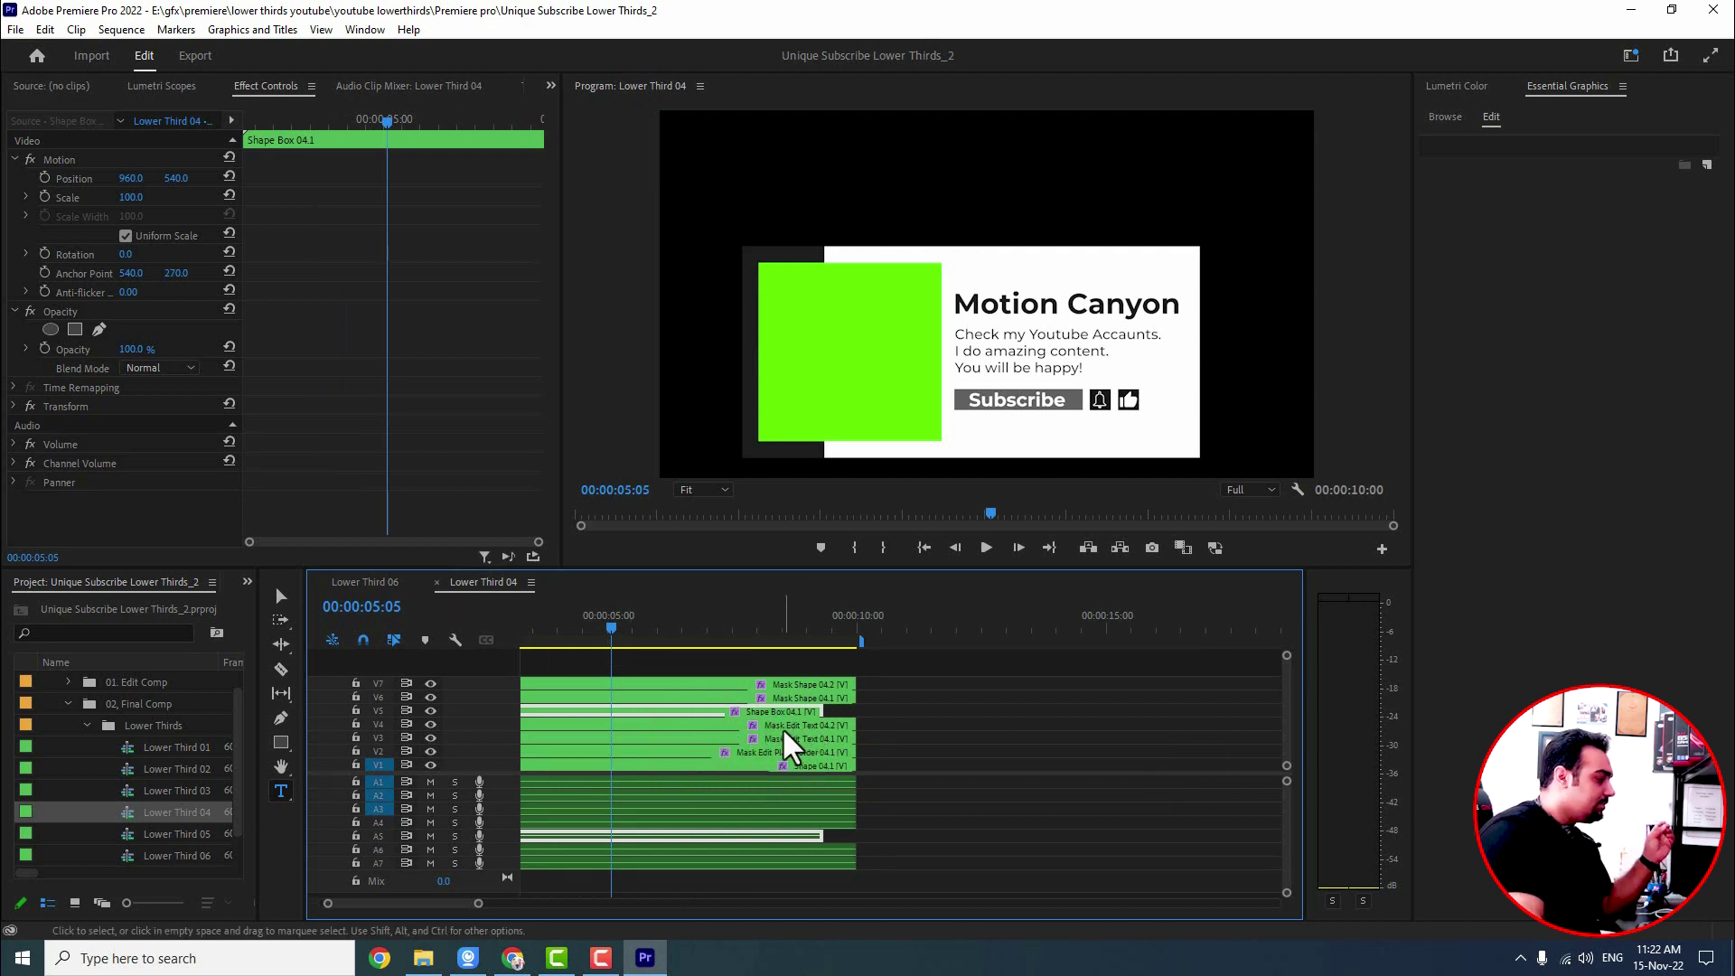
# - Open the nested Mask Edit Text 04.2 clip from Lower Third 04 and go down into the Edit Text 04.2 sequence
pyautogui.doubleClick(754, 726)
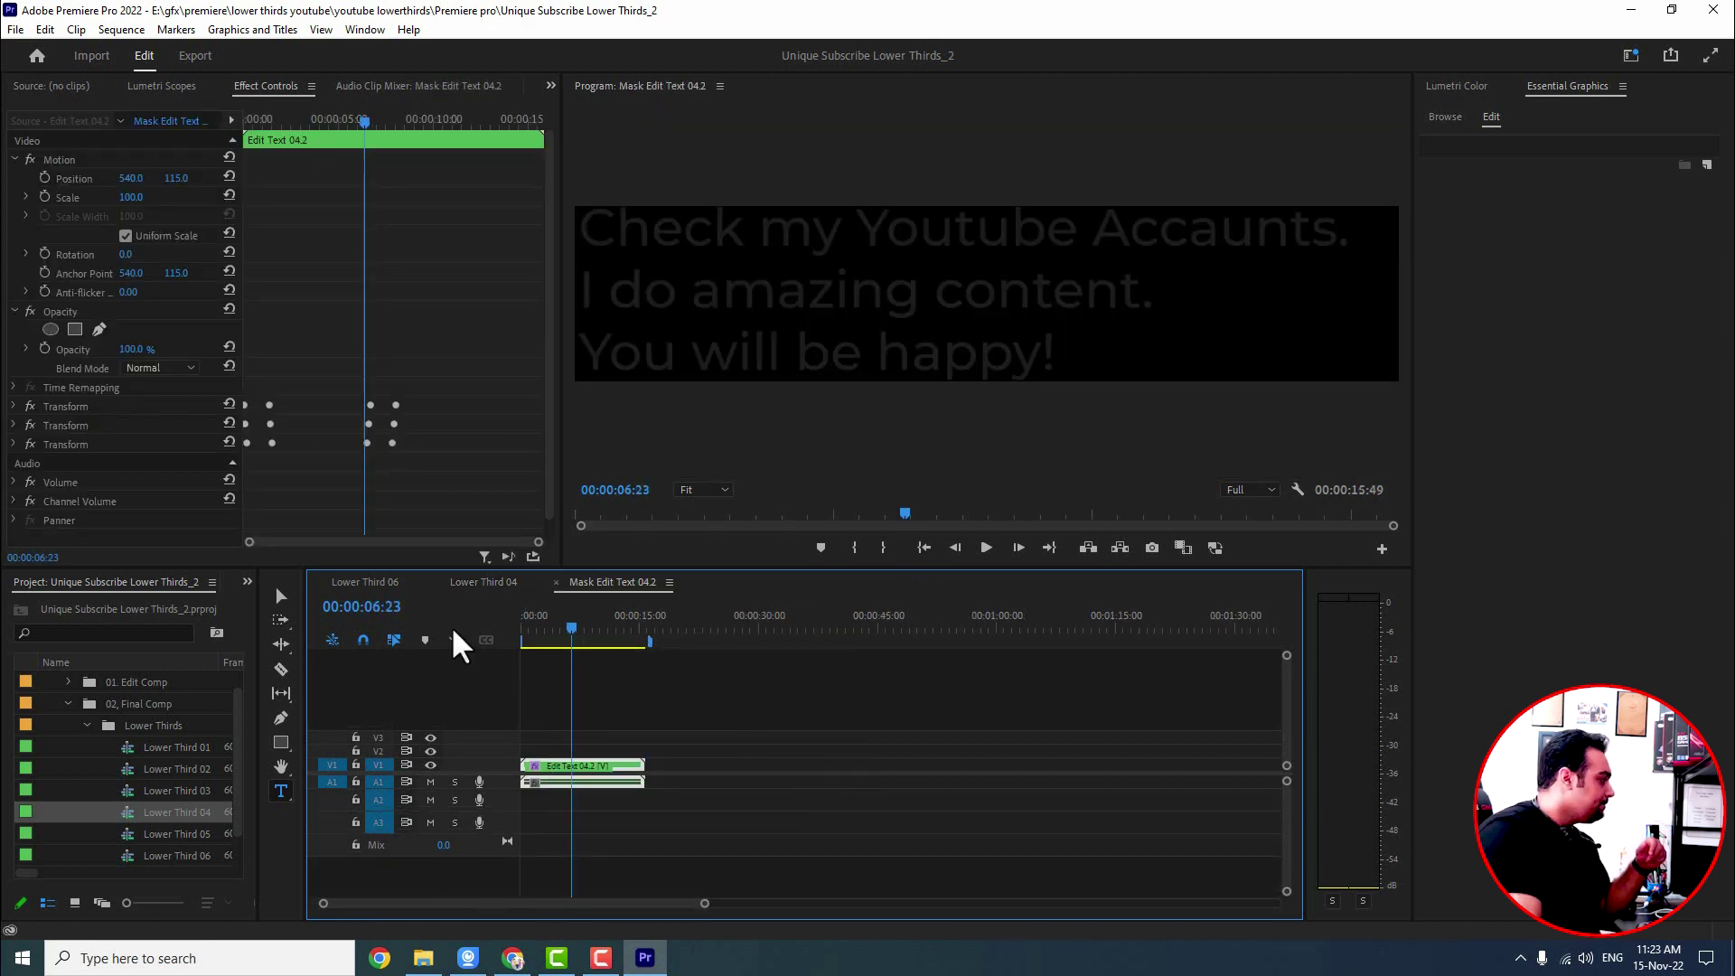
pyautogui.click(484, 582)
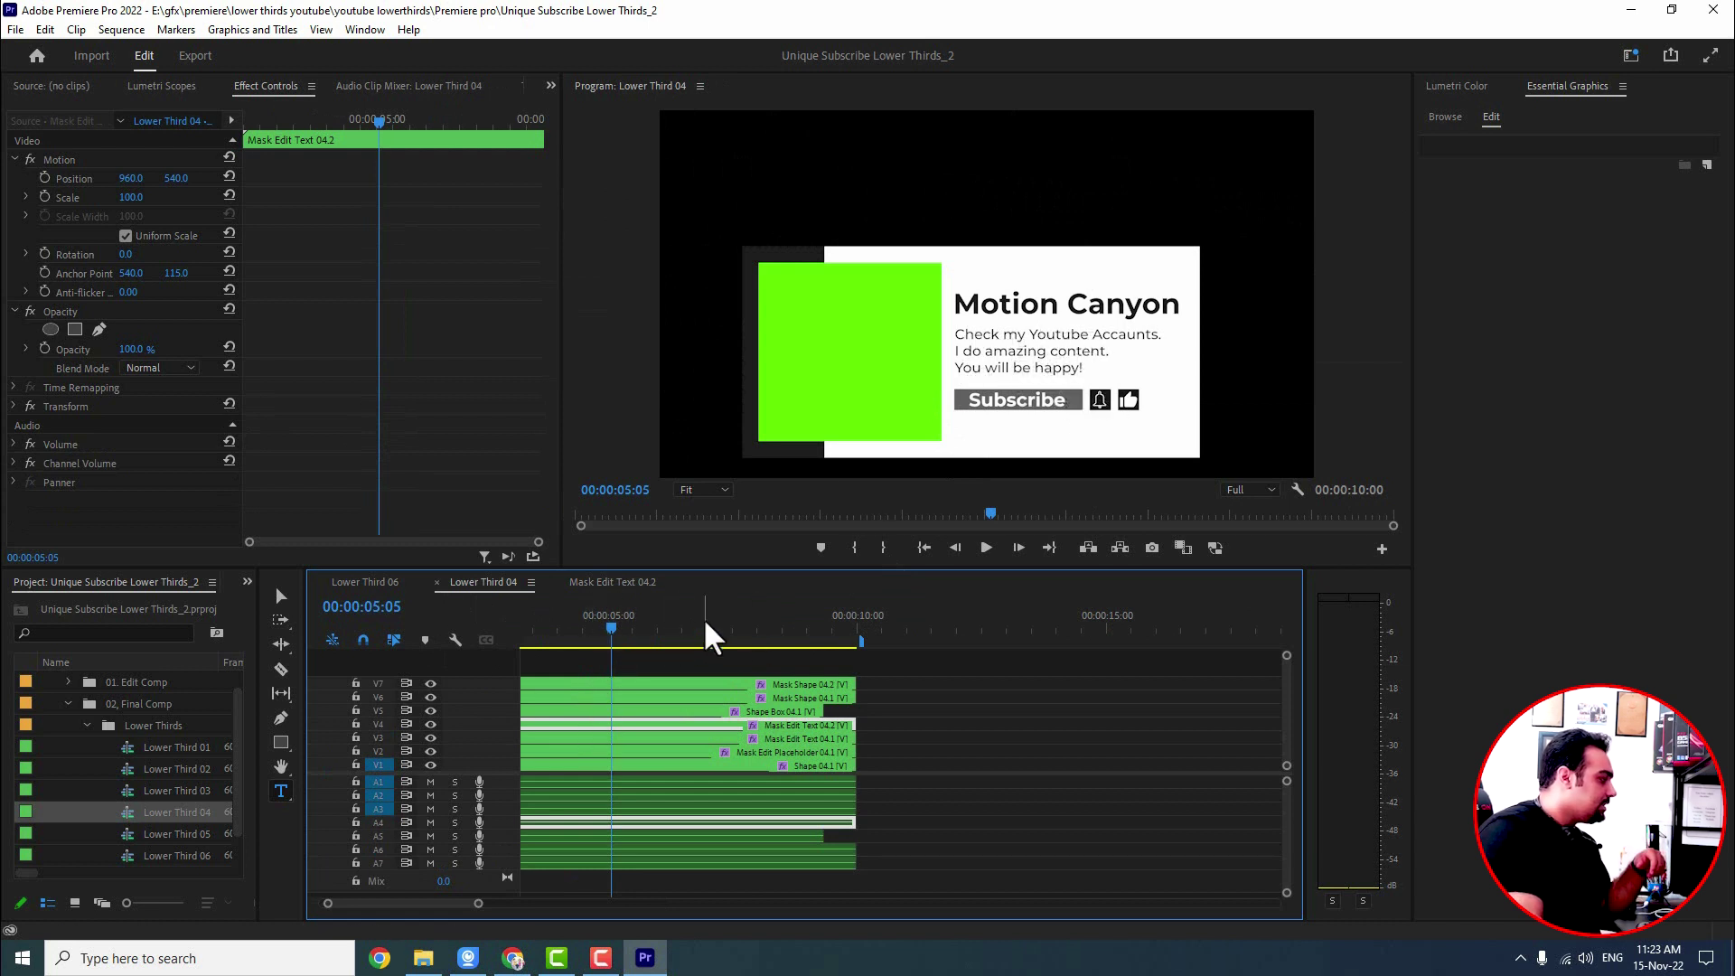
pyautogui.click(604, 582)
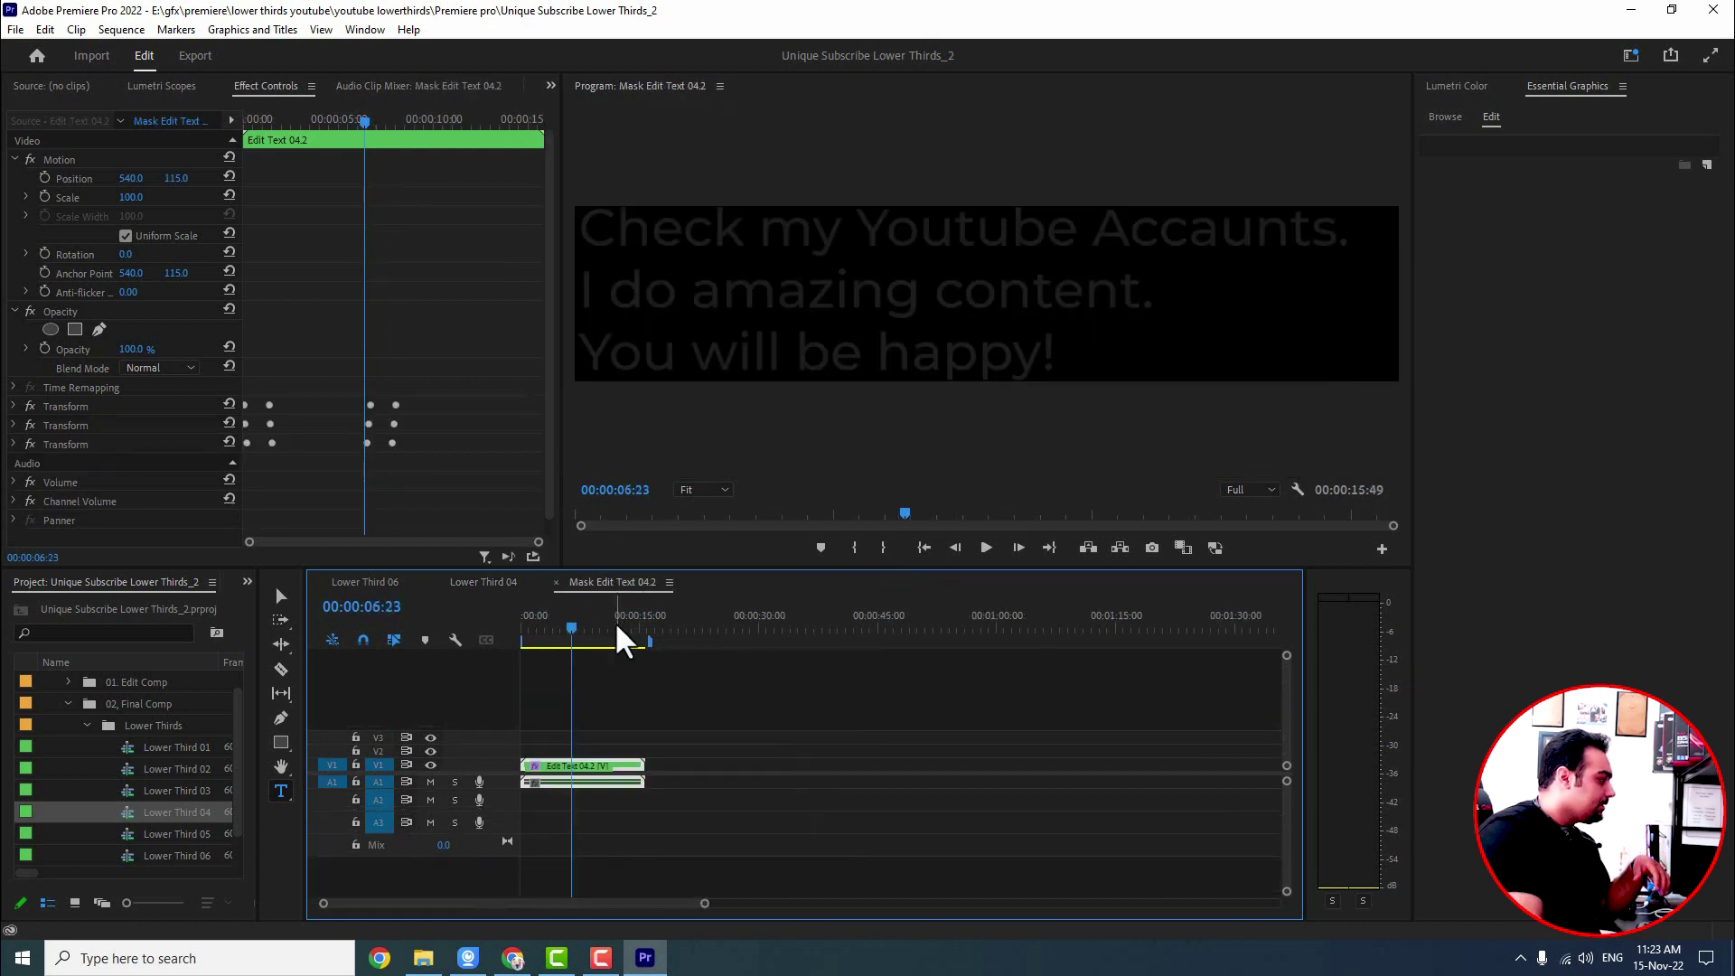
pyautogui.doubleClick(594, 775)
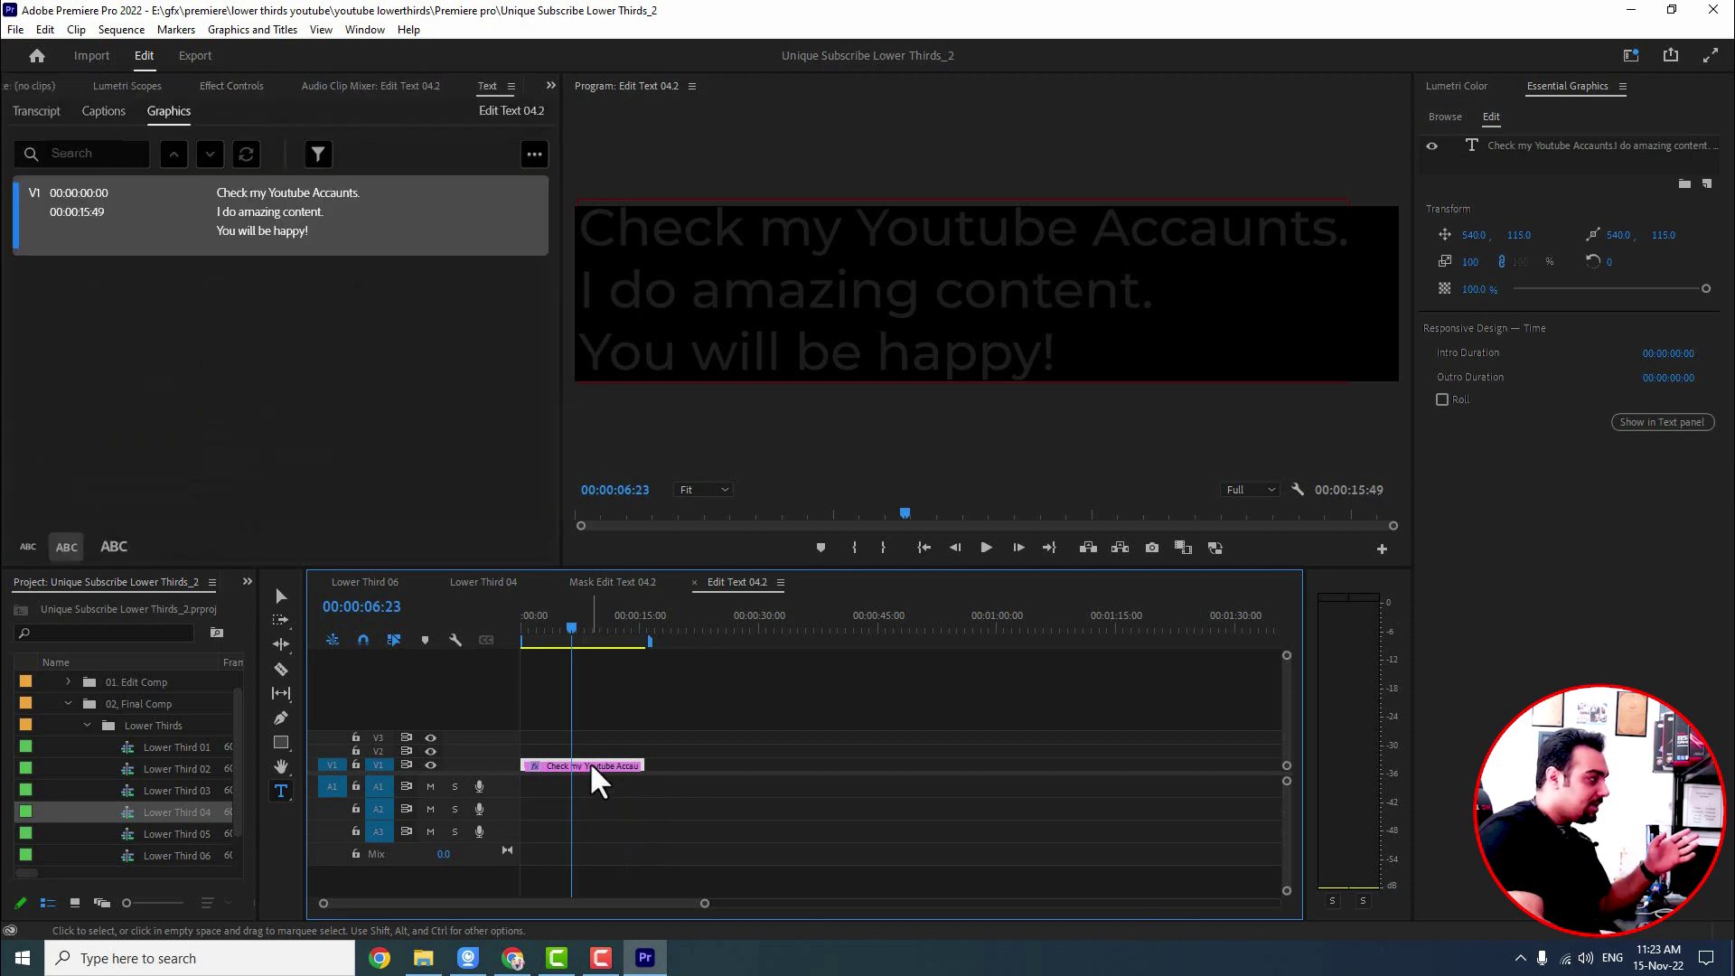
# - Replace the three-line description in Edit Text 04.2 with "Thanks for susbscribing me" and return to Lower Third 04
pyautogui.click(838, 301)
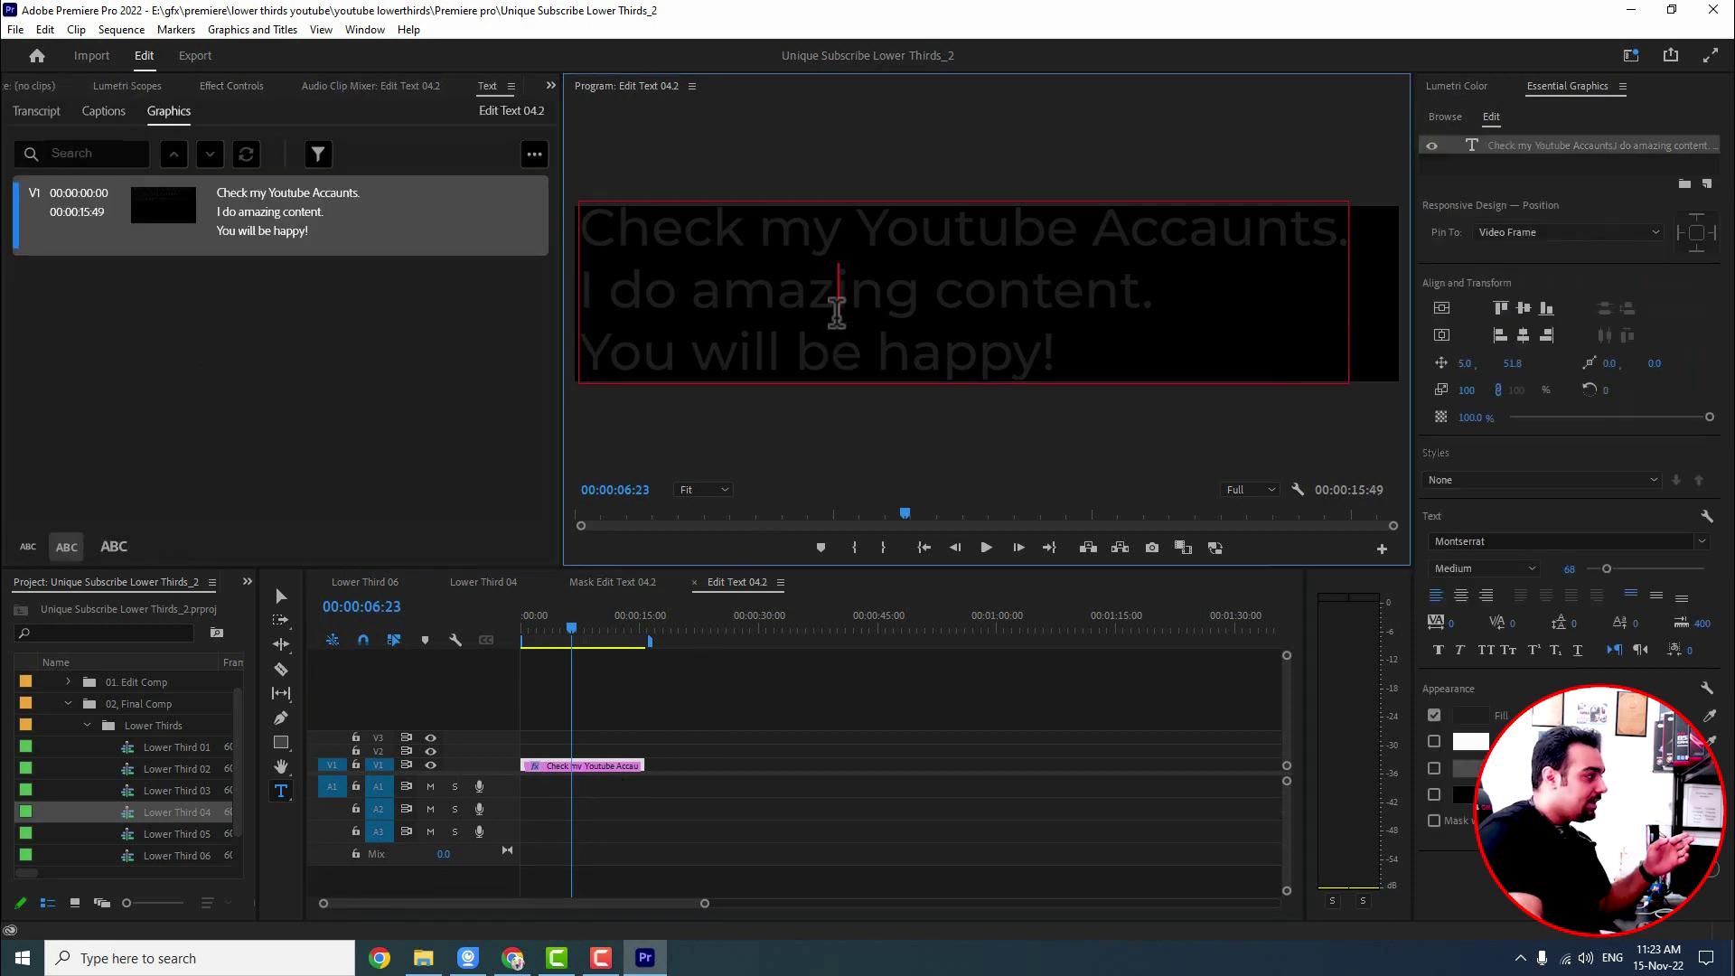
pyautogui.tripleClick(740, 294)
pyautogui.moveTo(1054, 352); pyautogui.dragTo(595, 233)
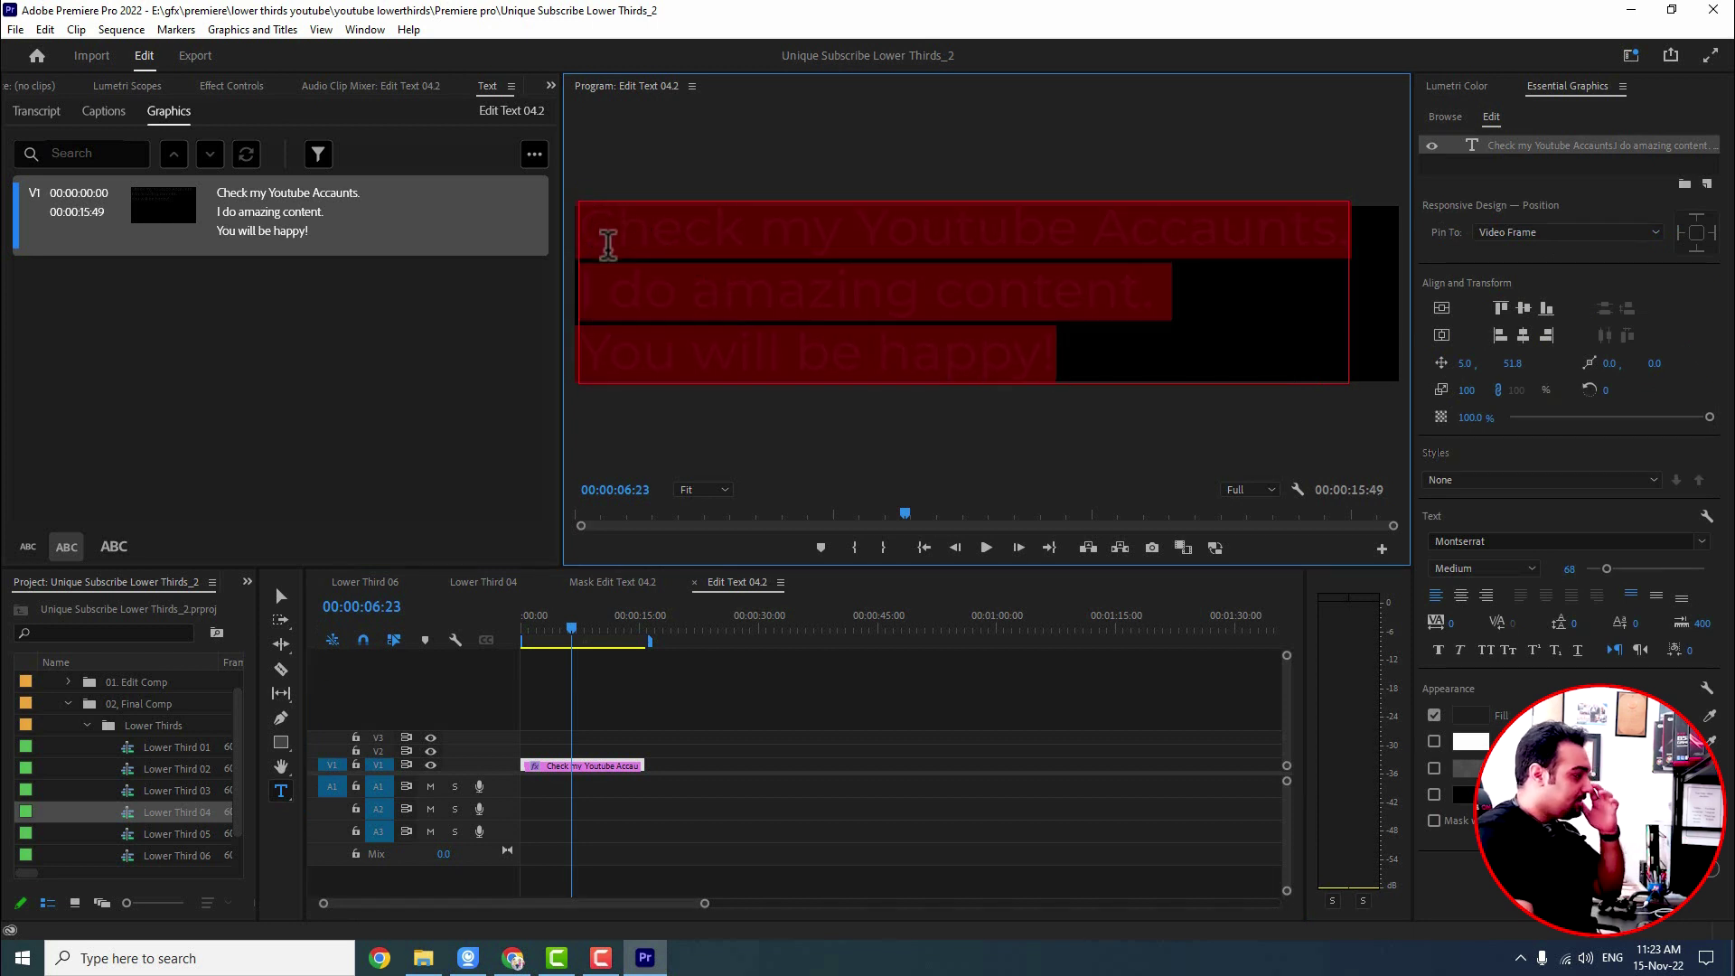
pyautogui.write('Thanks for')
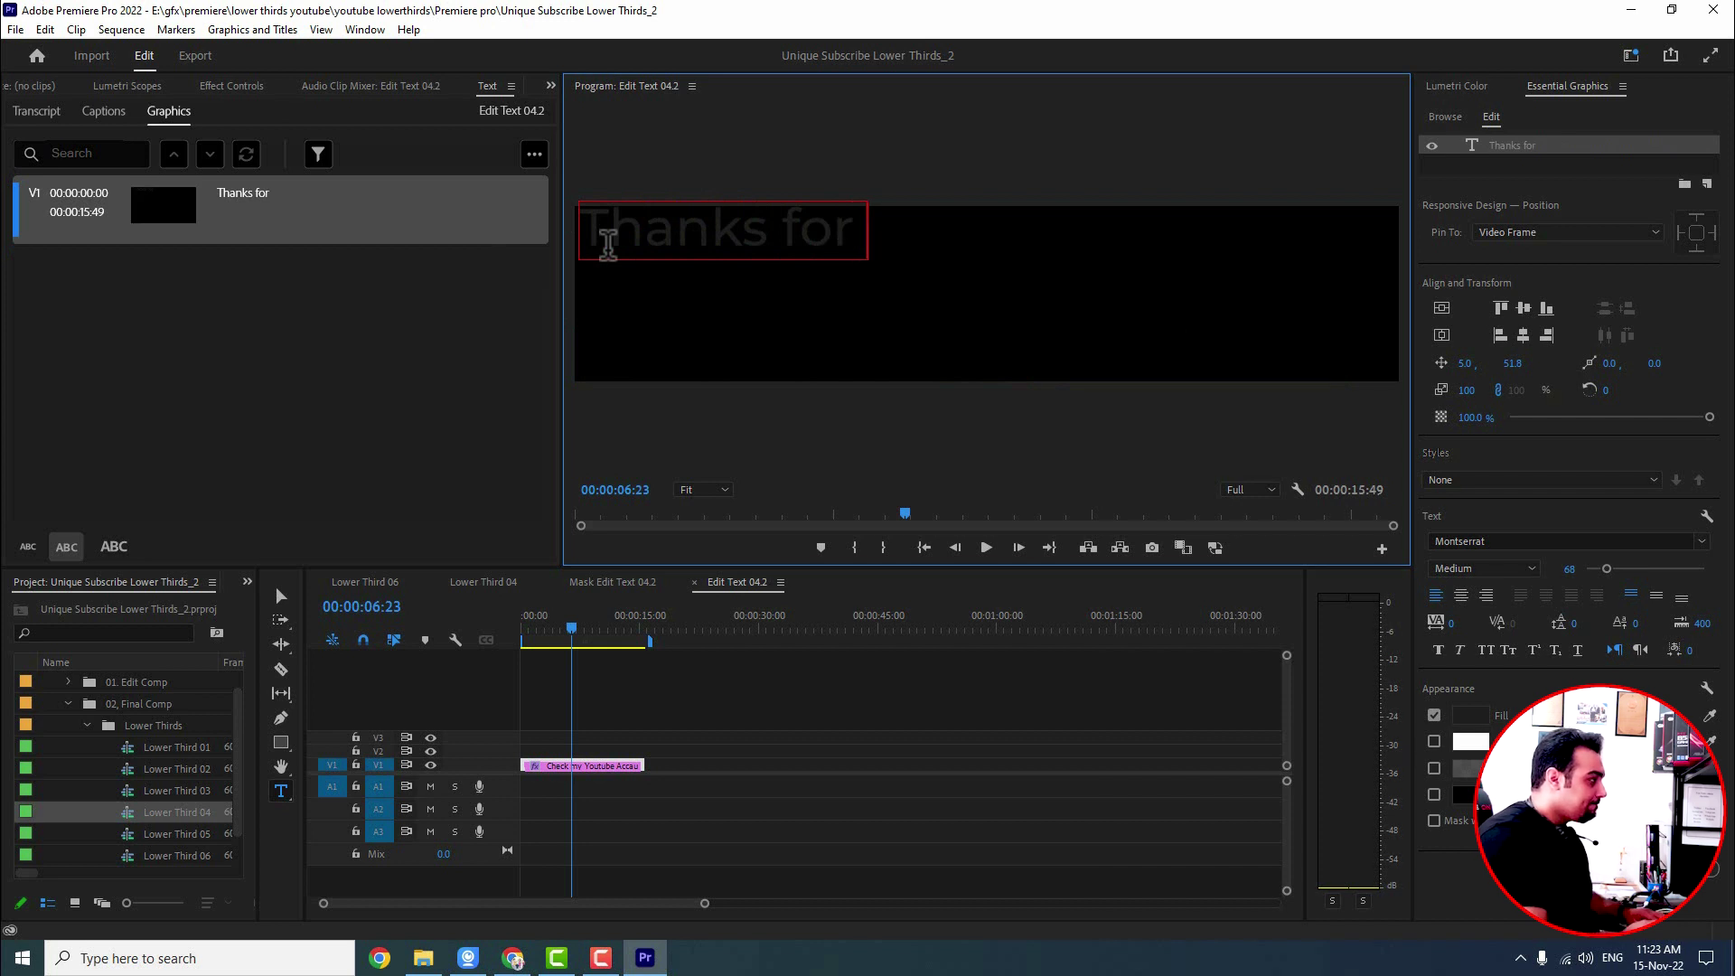
pyautogui.write(' susc')
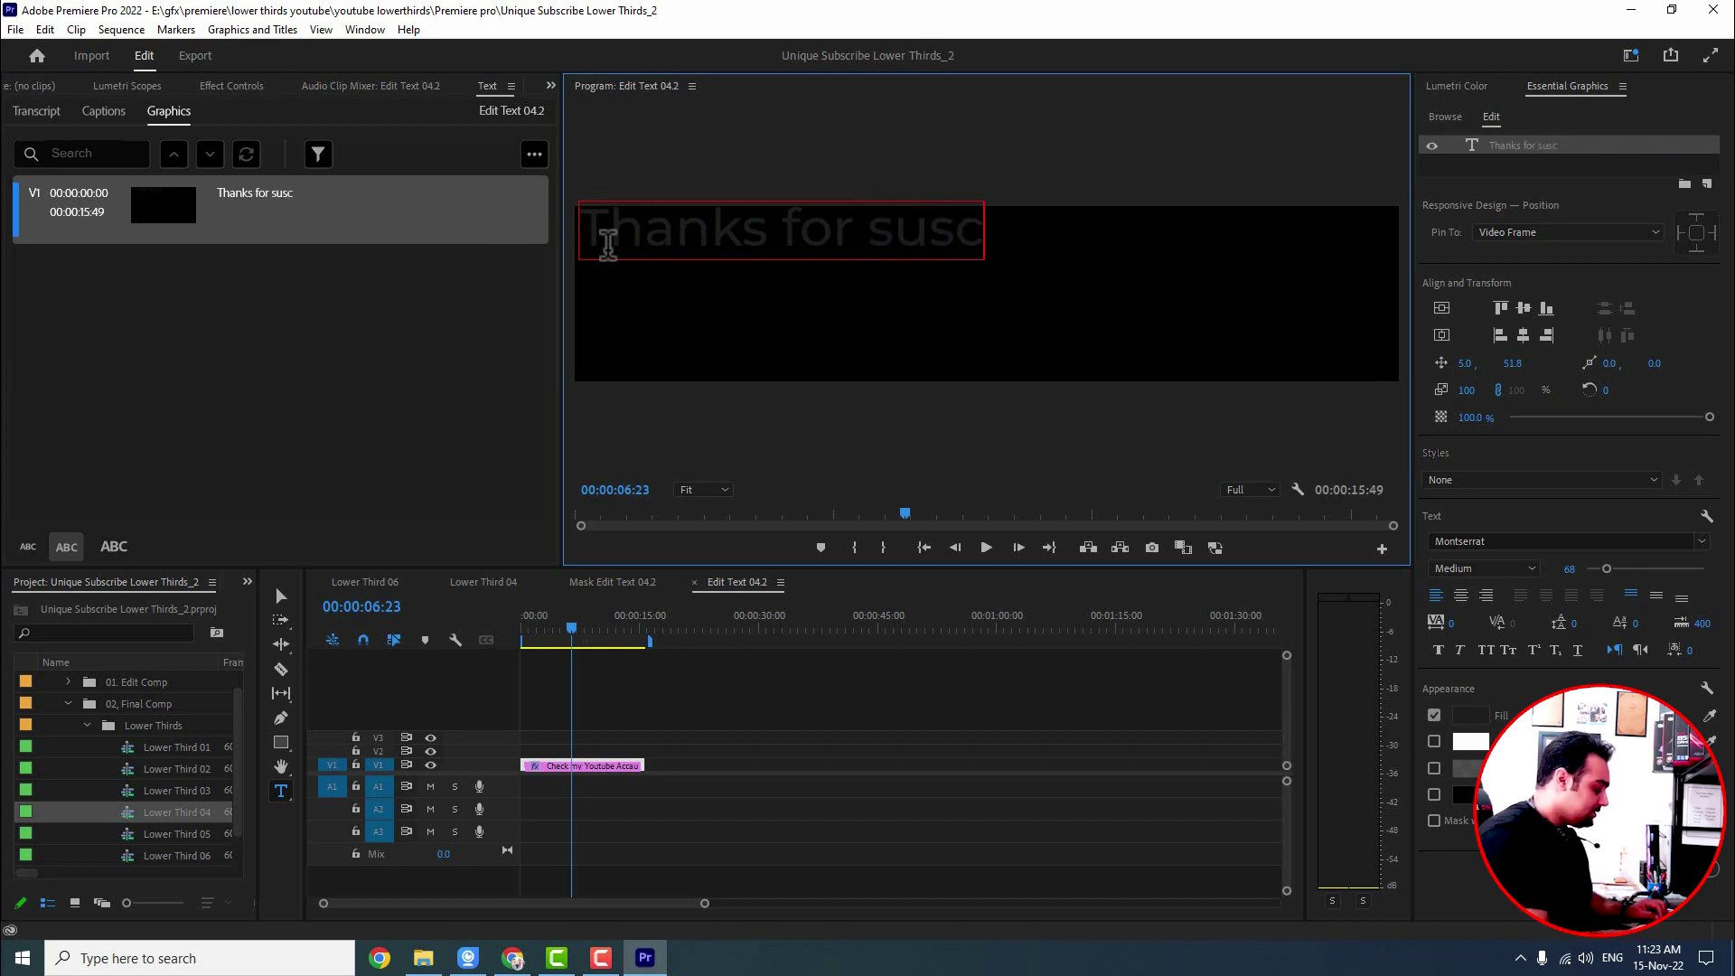
pyautogui.press('BackSpace')
pyautogui.write('bscribingm')
pyautogui.press('BackSpace')
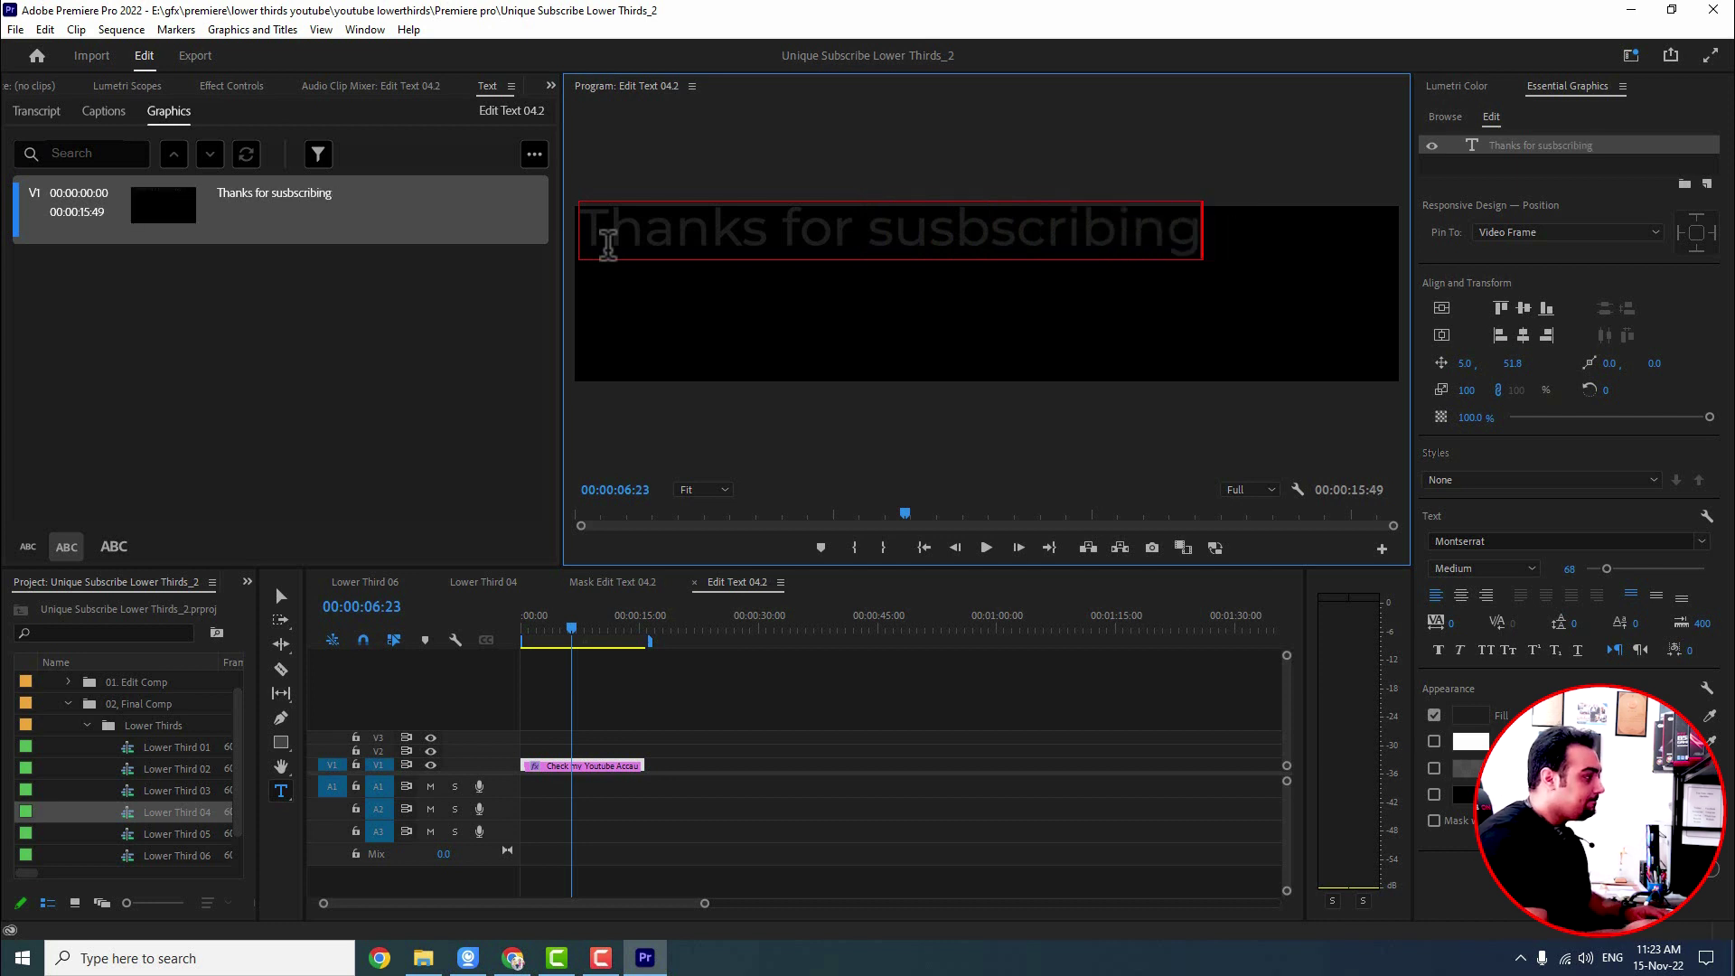
pyautogui.write('me')
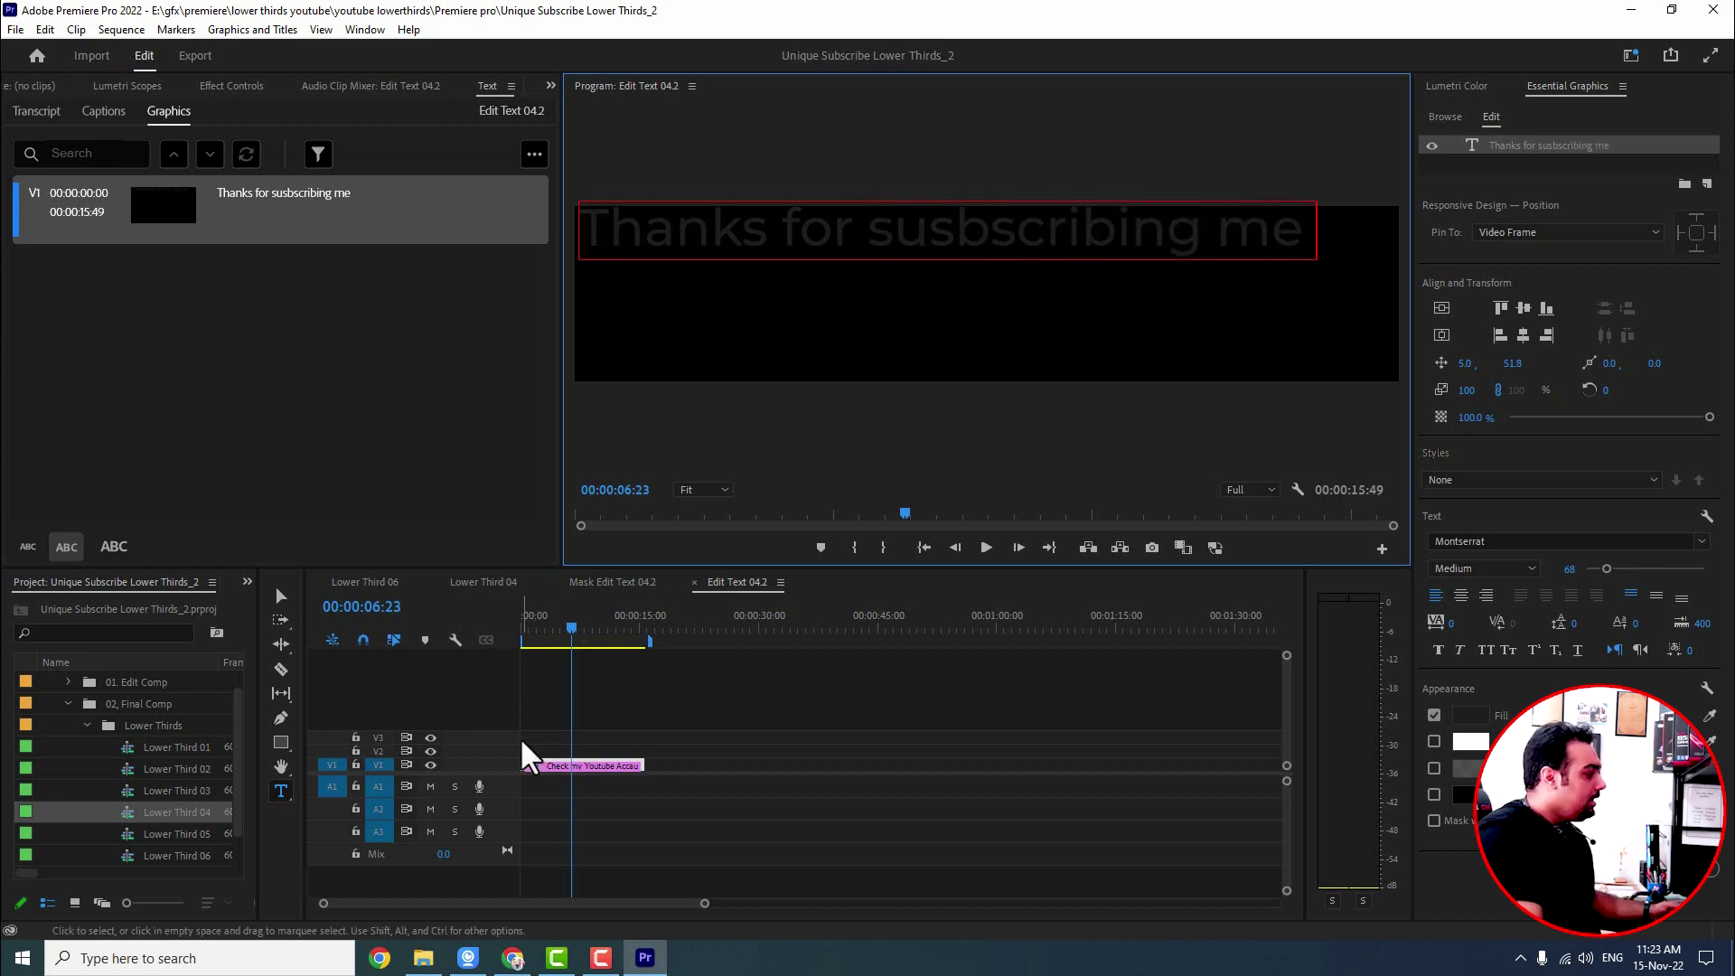
pyautogui.click(493, 584)
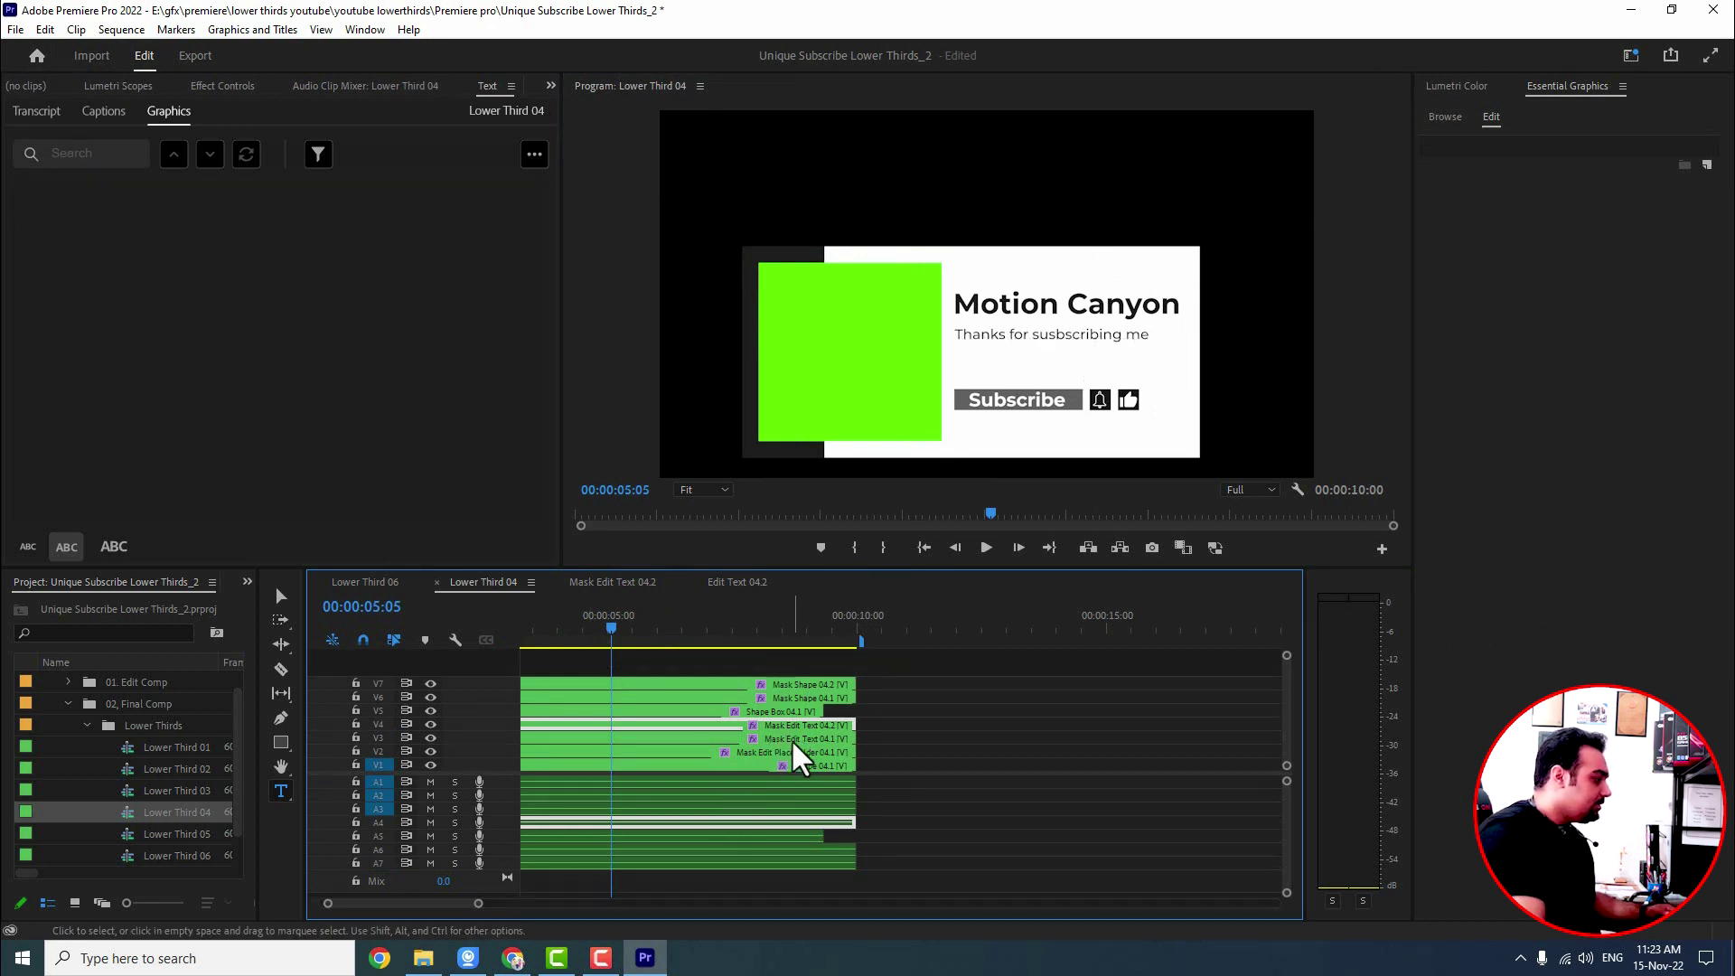
# - Close the two 04.2 text sequences and go through the nested Mask Edit Text 04.1 clip down to Edit Text 04.1
pyautogui.click(696, 582)
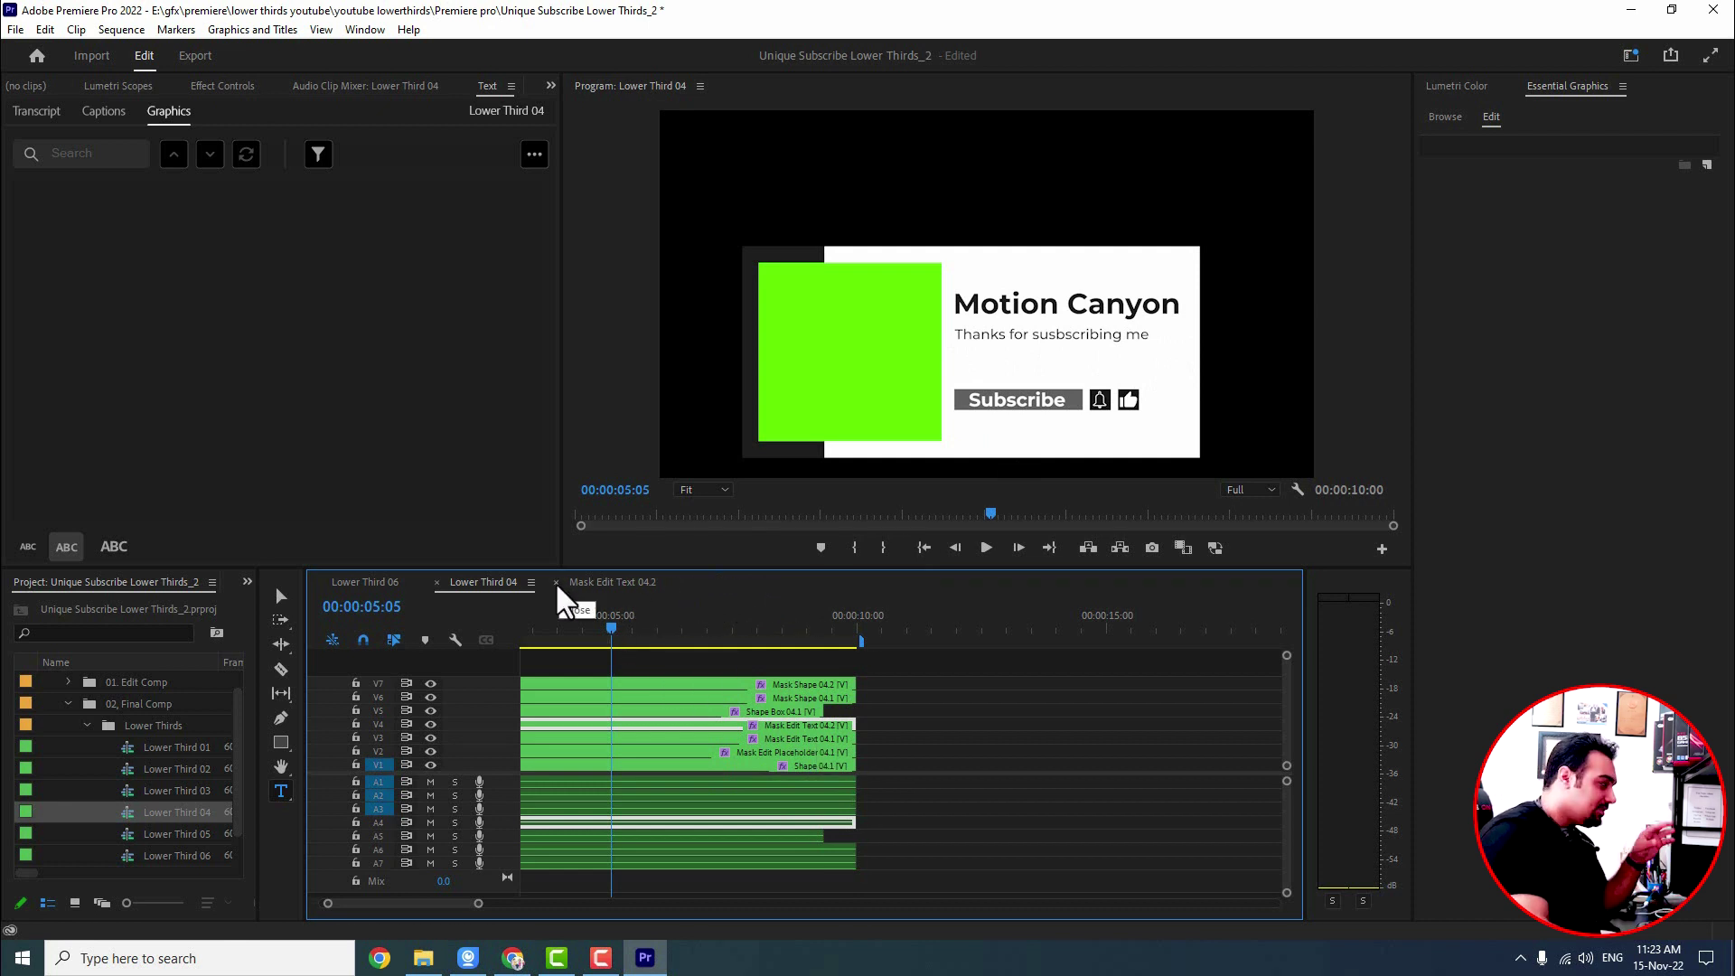
pyautogui.click(557, 583)
pyautogui.doubleClick(823, 740)
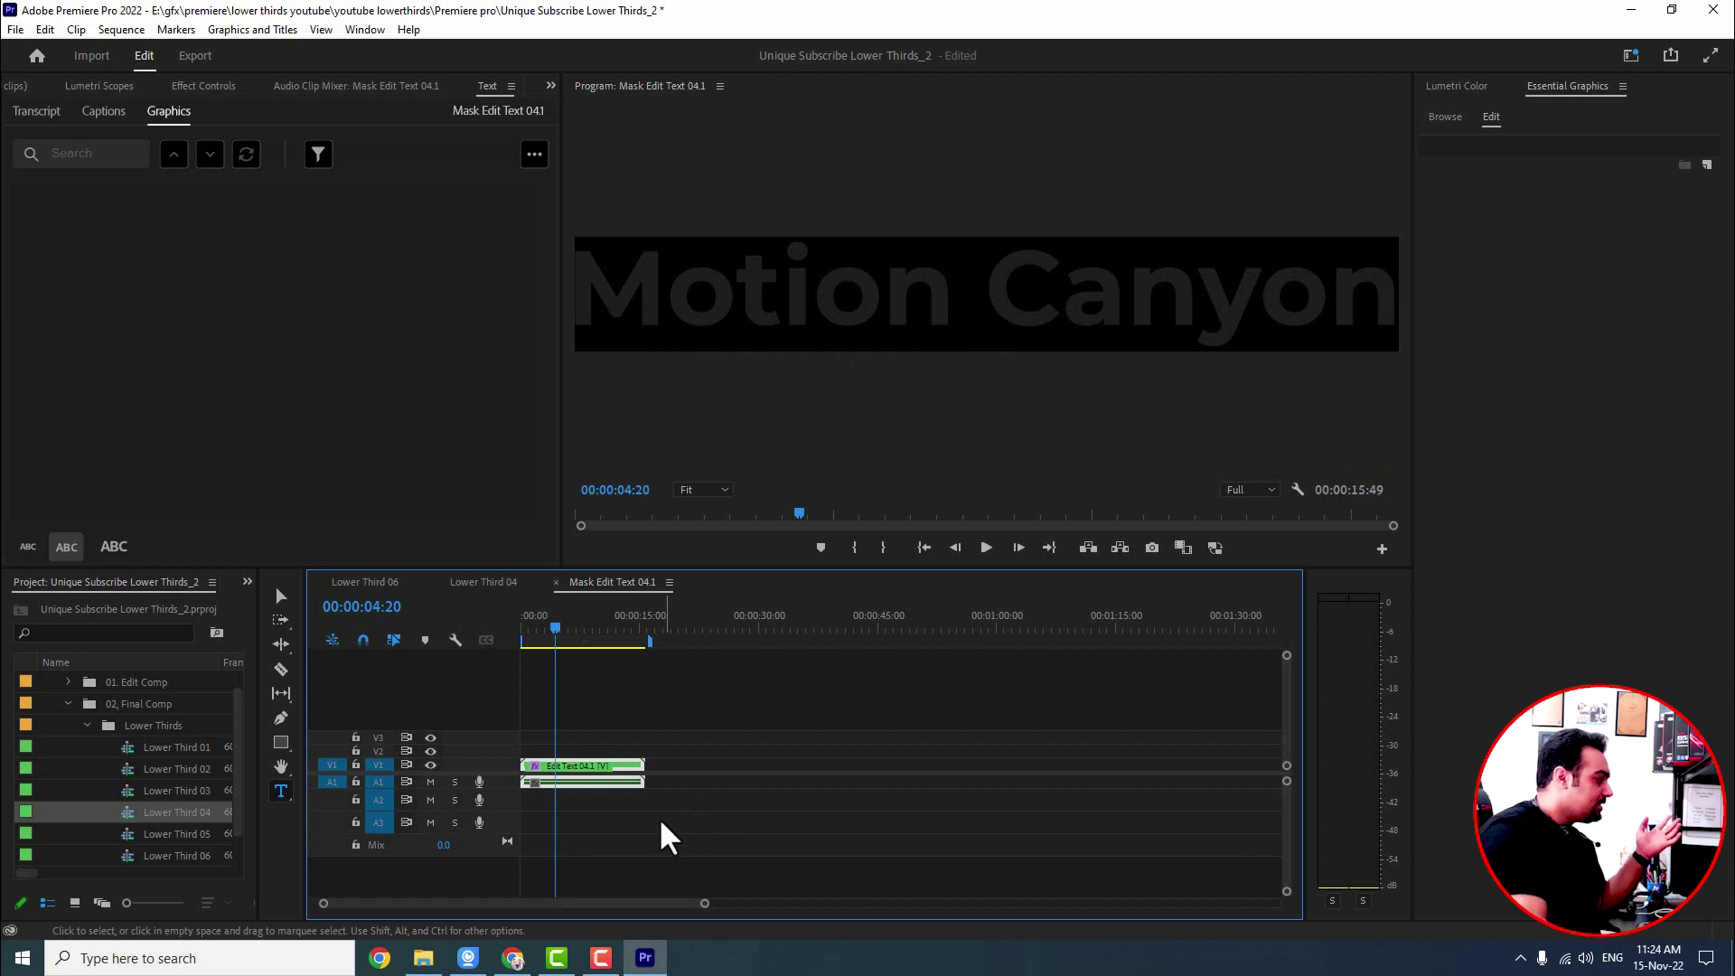
pyautogui.doubleClick(595, 770)
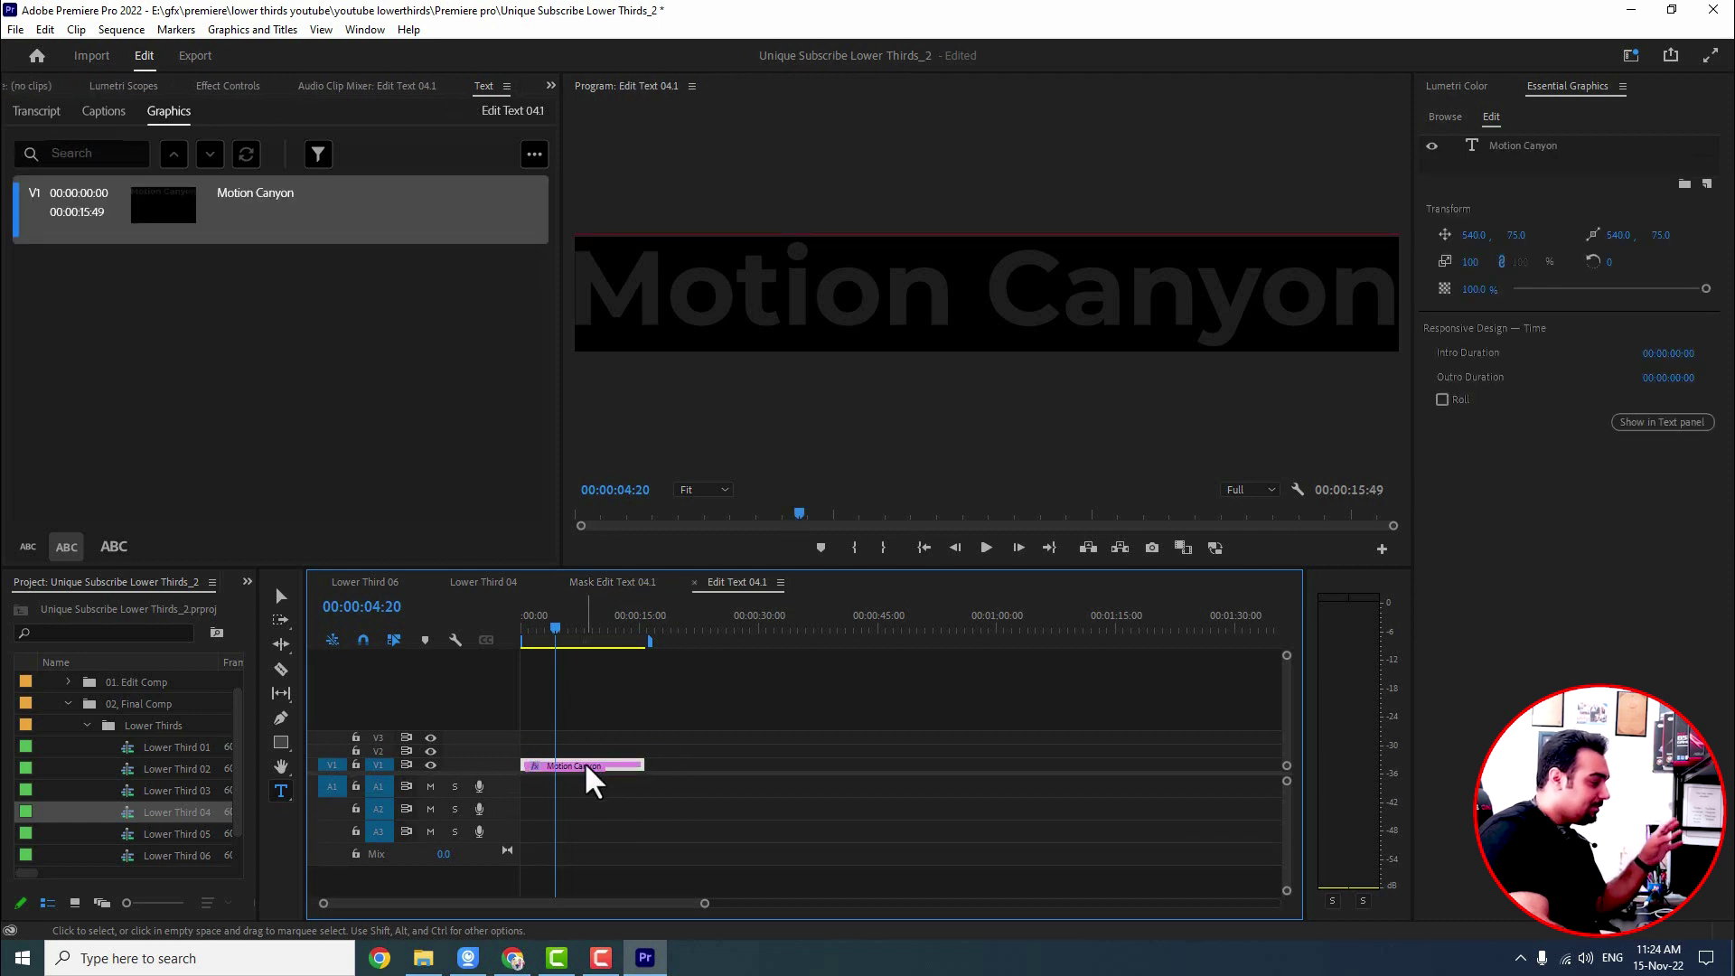
# - Replace the Motion Canyon title in Edit Text 04.1 with "Crypto Studio" and return to Lower Third 04
pyautogui.click(822, 271)
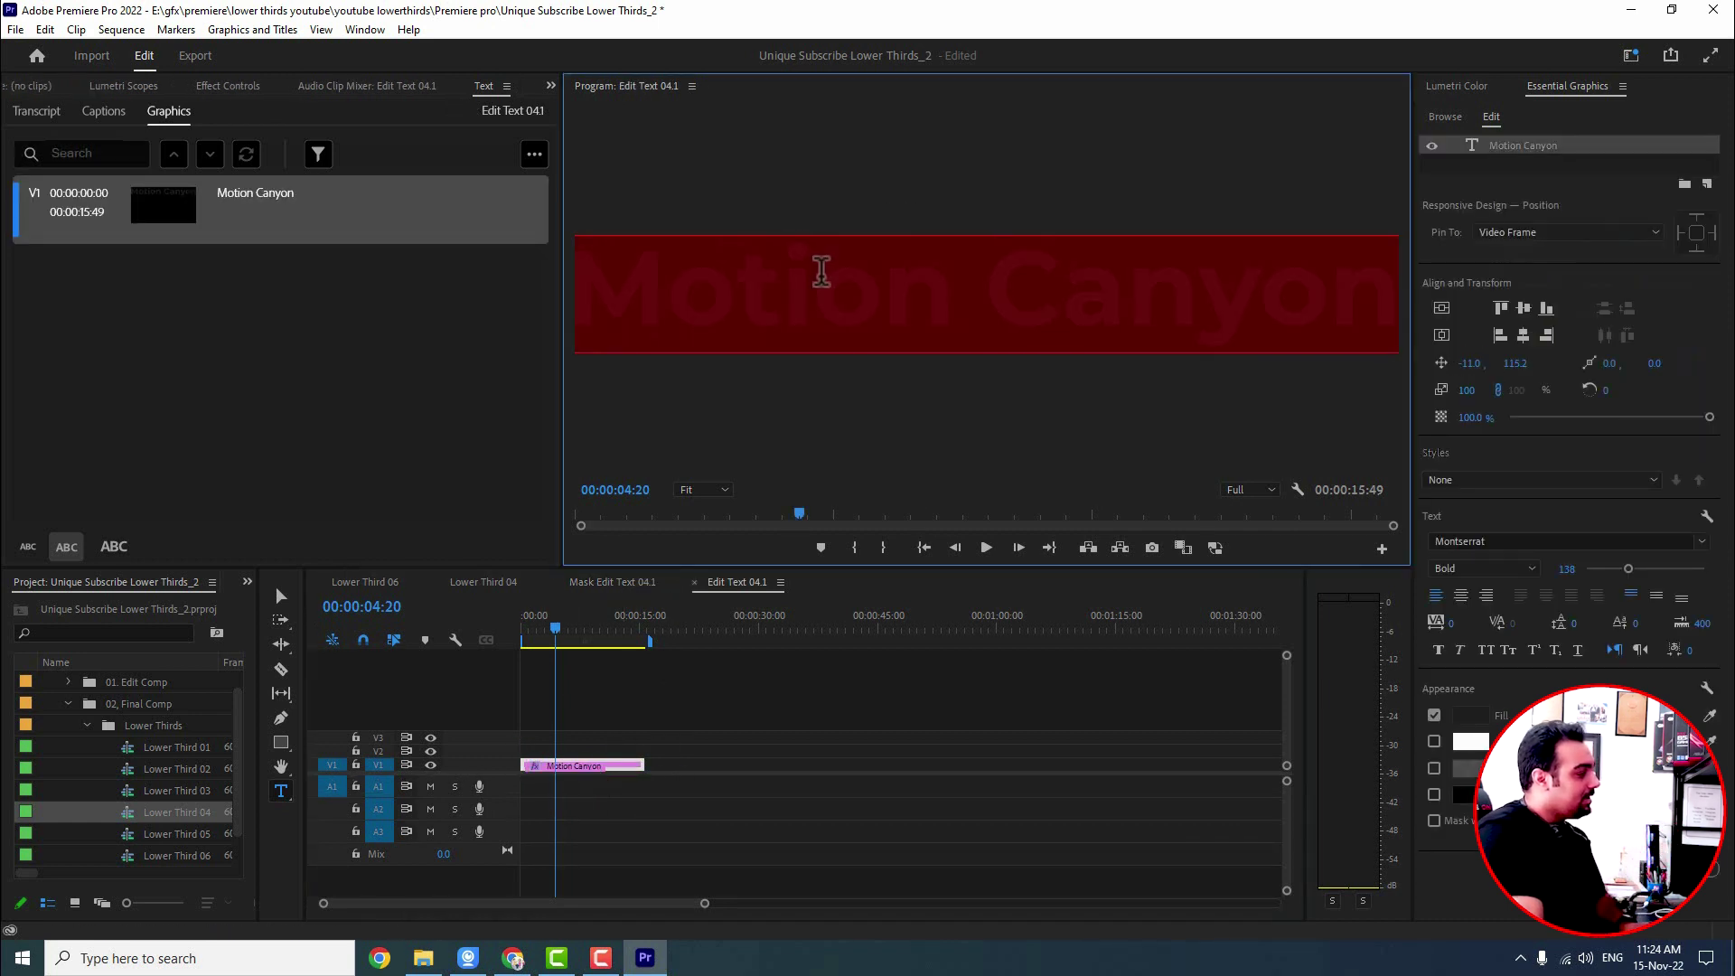
pyautogui.write('Cr')
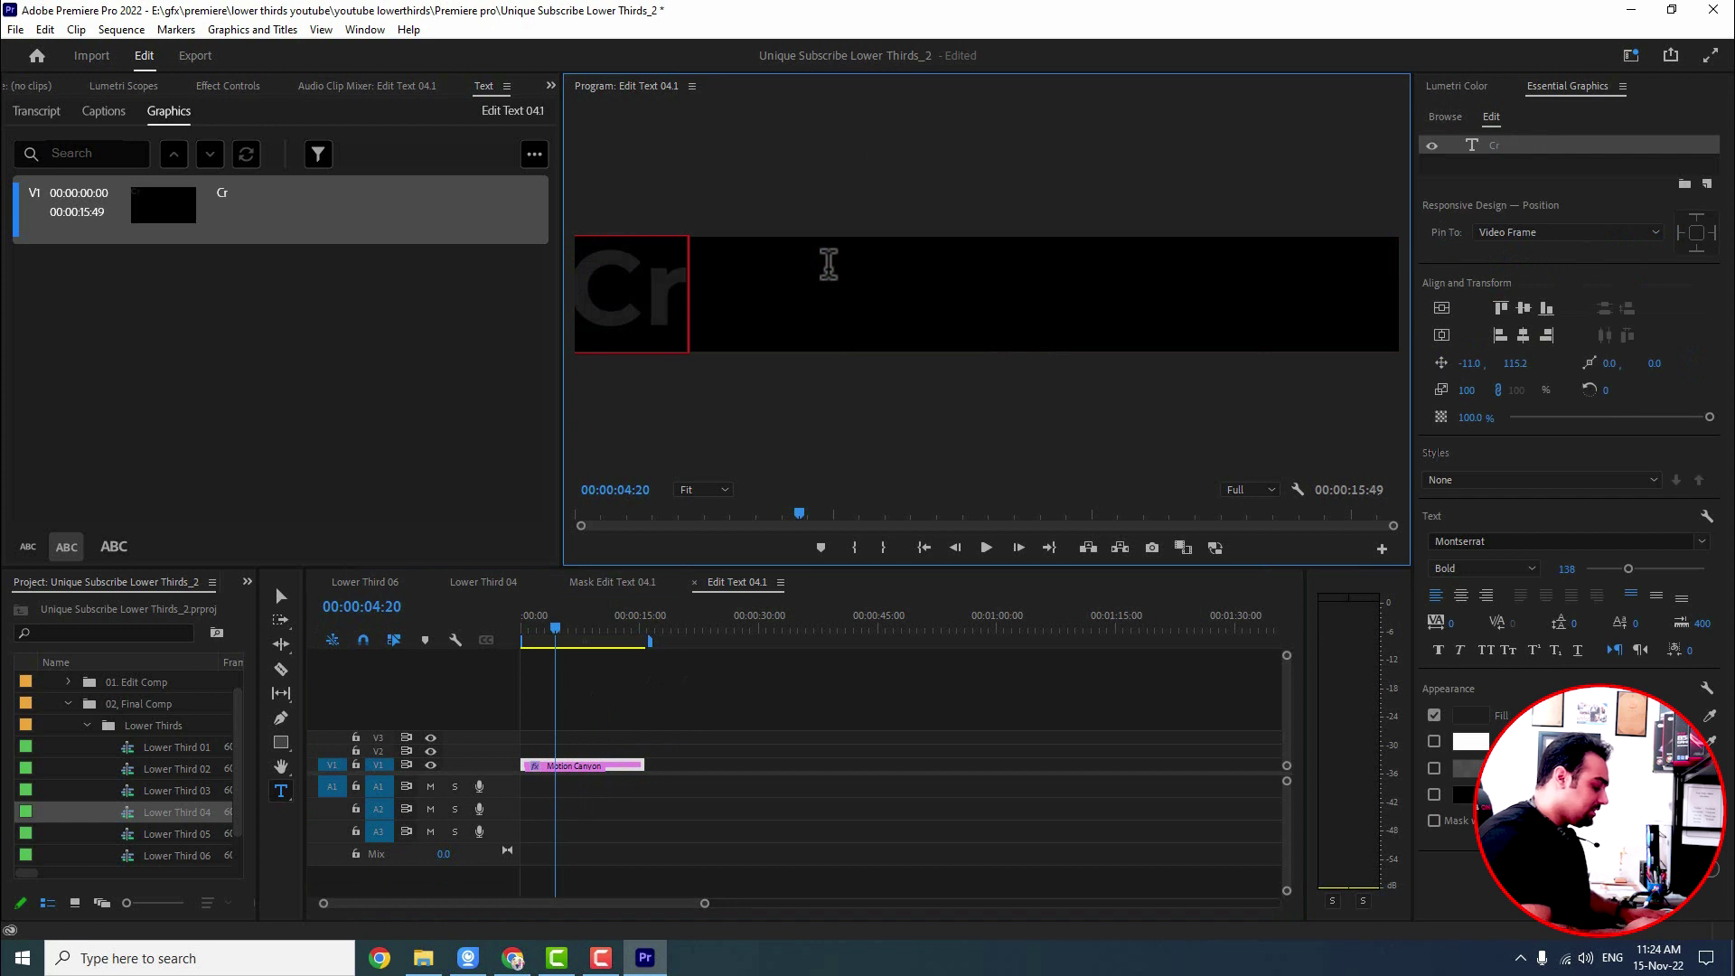
pyautogui.write('ypto Studio')
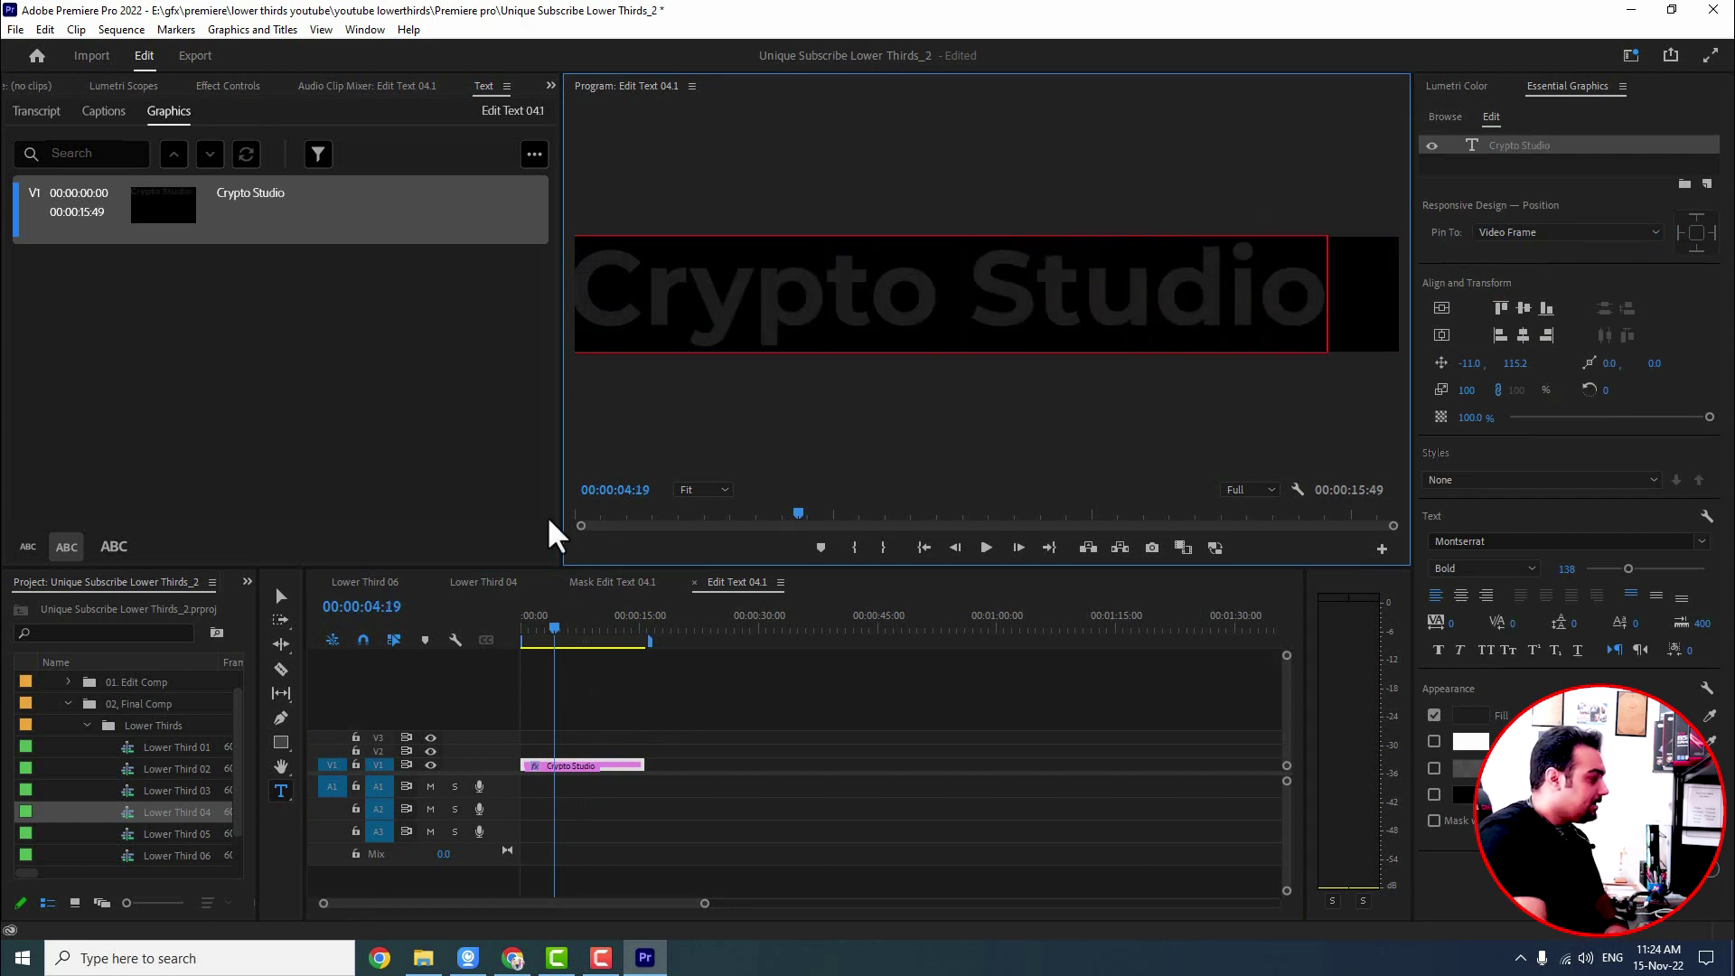
pyautogui.click(488, 583)
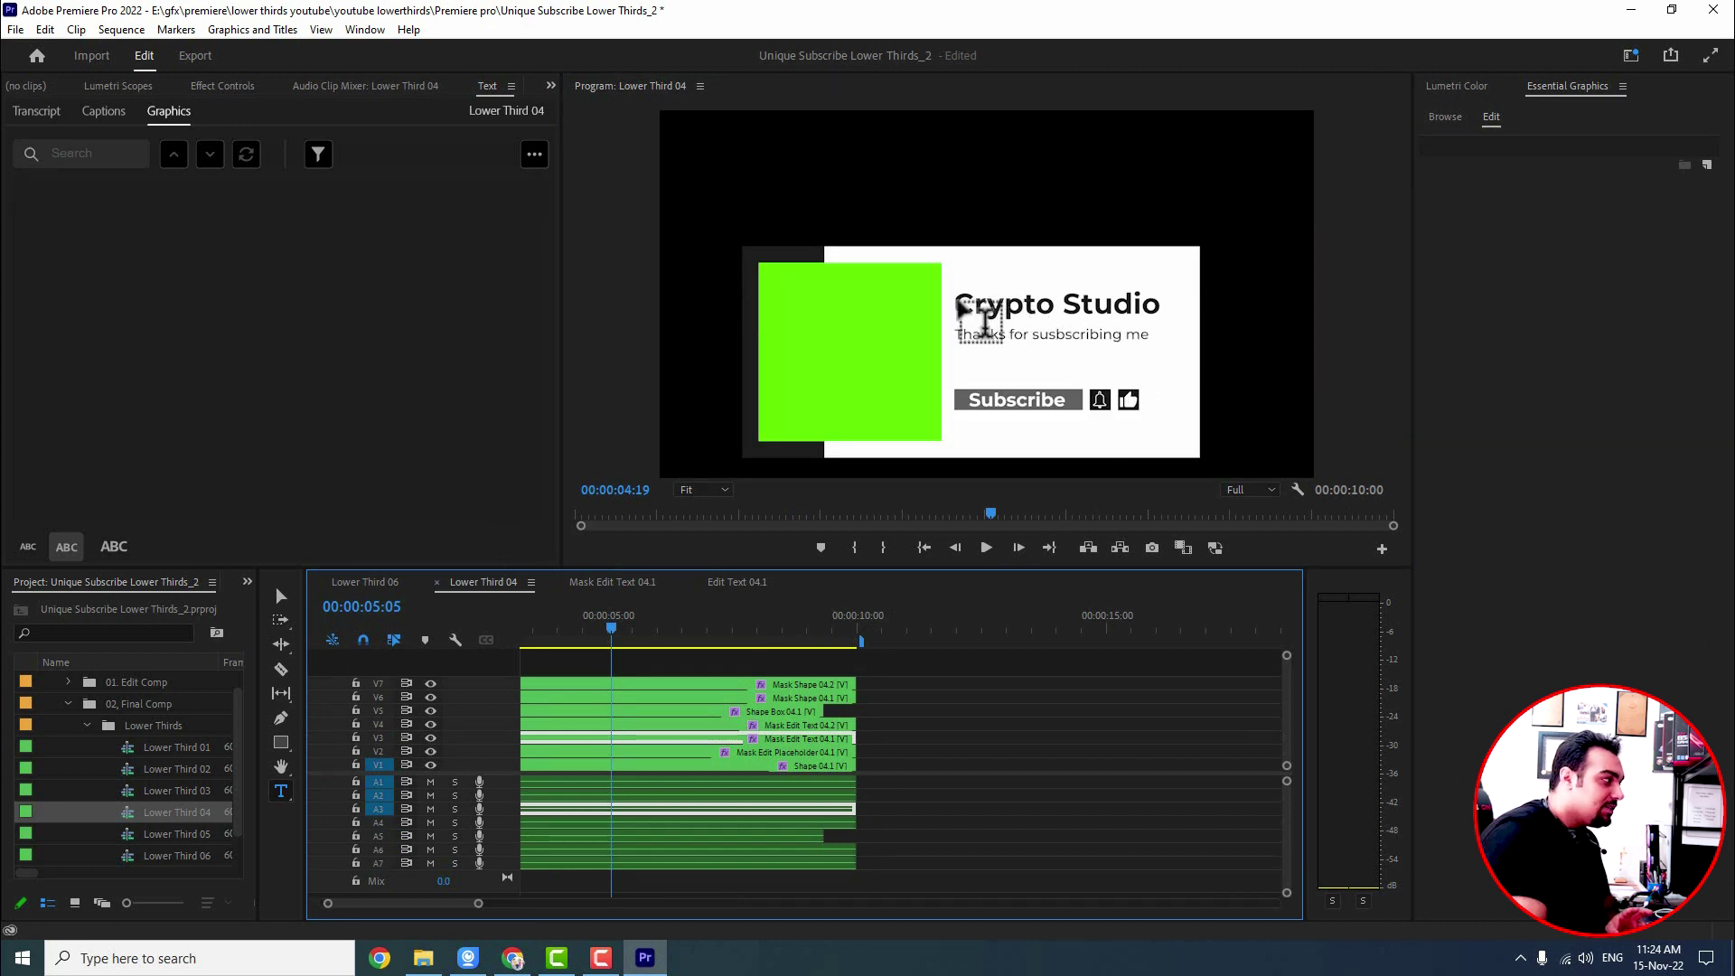
# - Magnify the Lower Third 04 preview to 75% and on to 100% to examine the edge of the Crypto Studio title
pyautogui.click(691, 490)
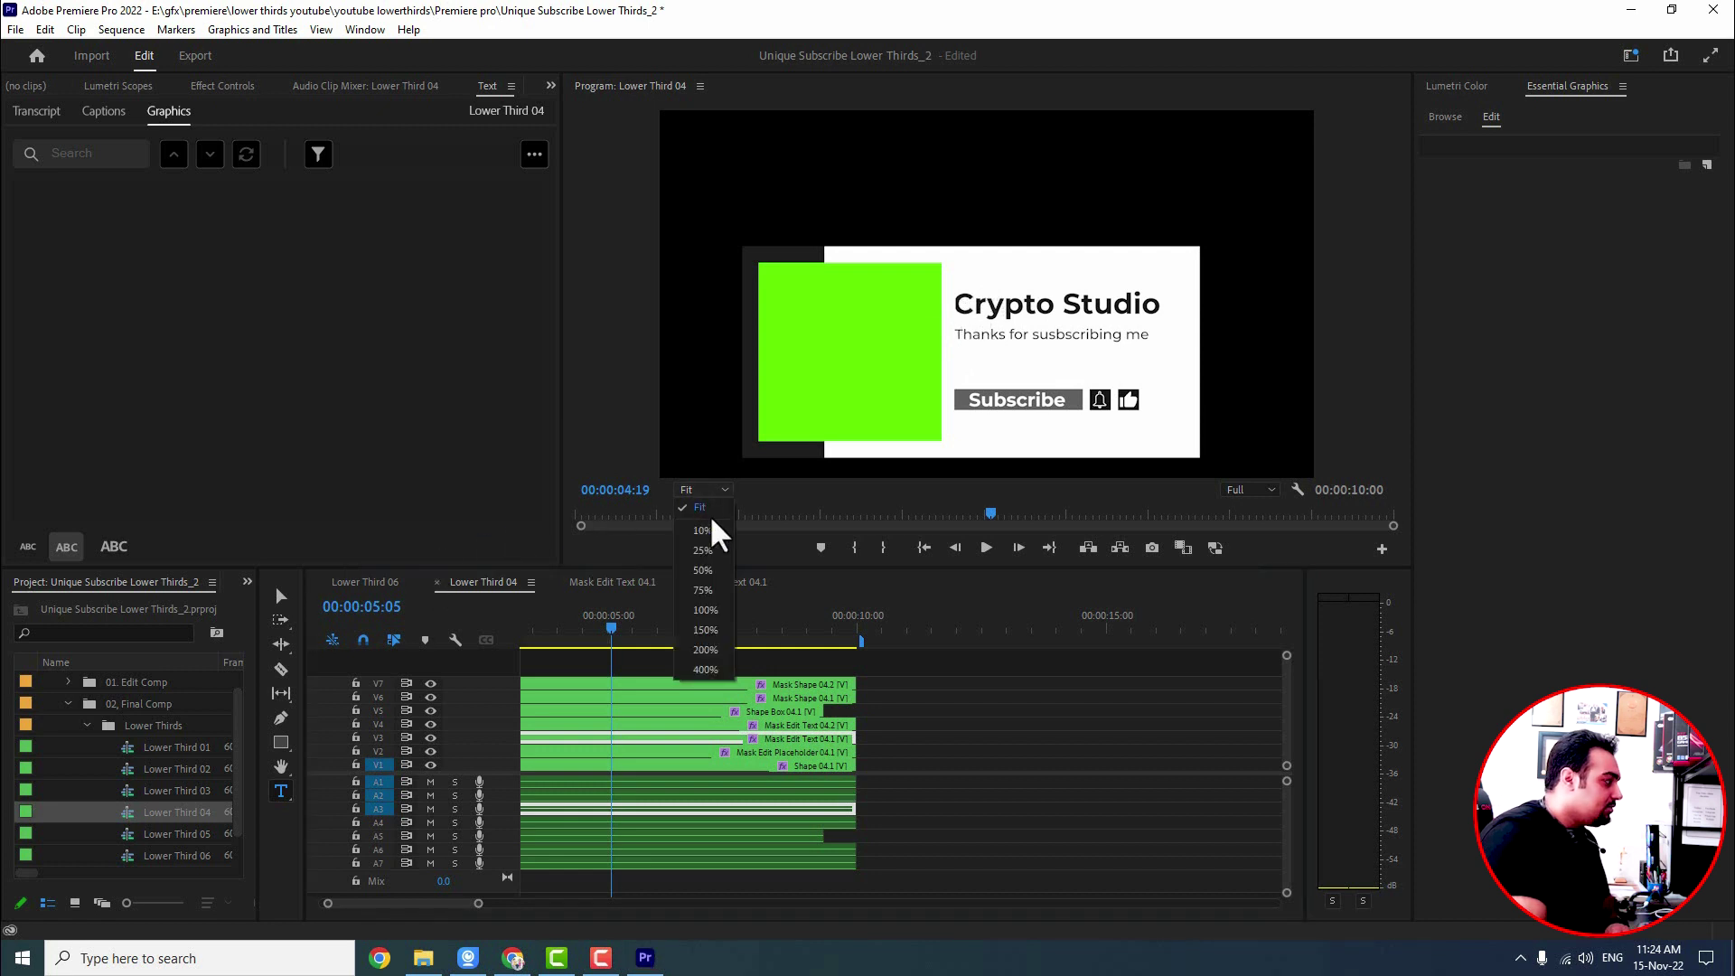
pyautogui.click(714, 595)
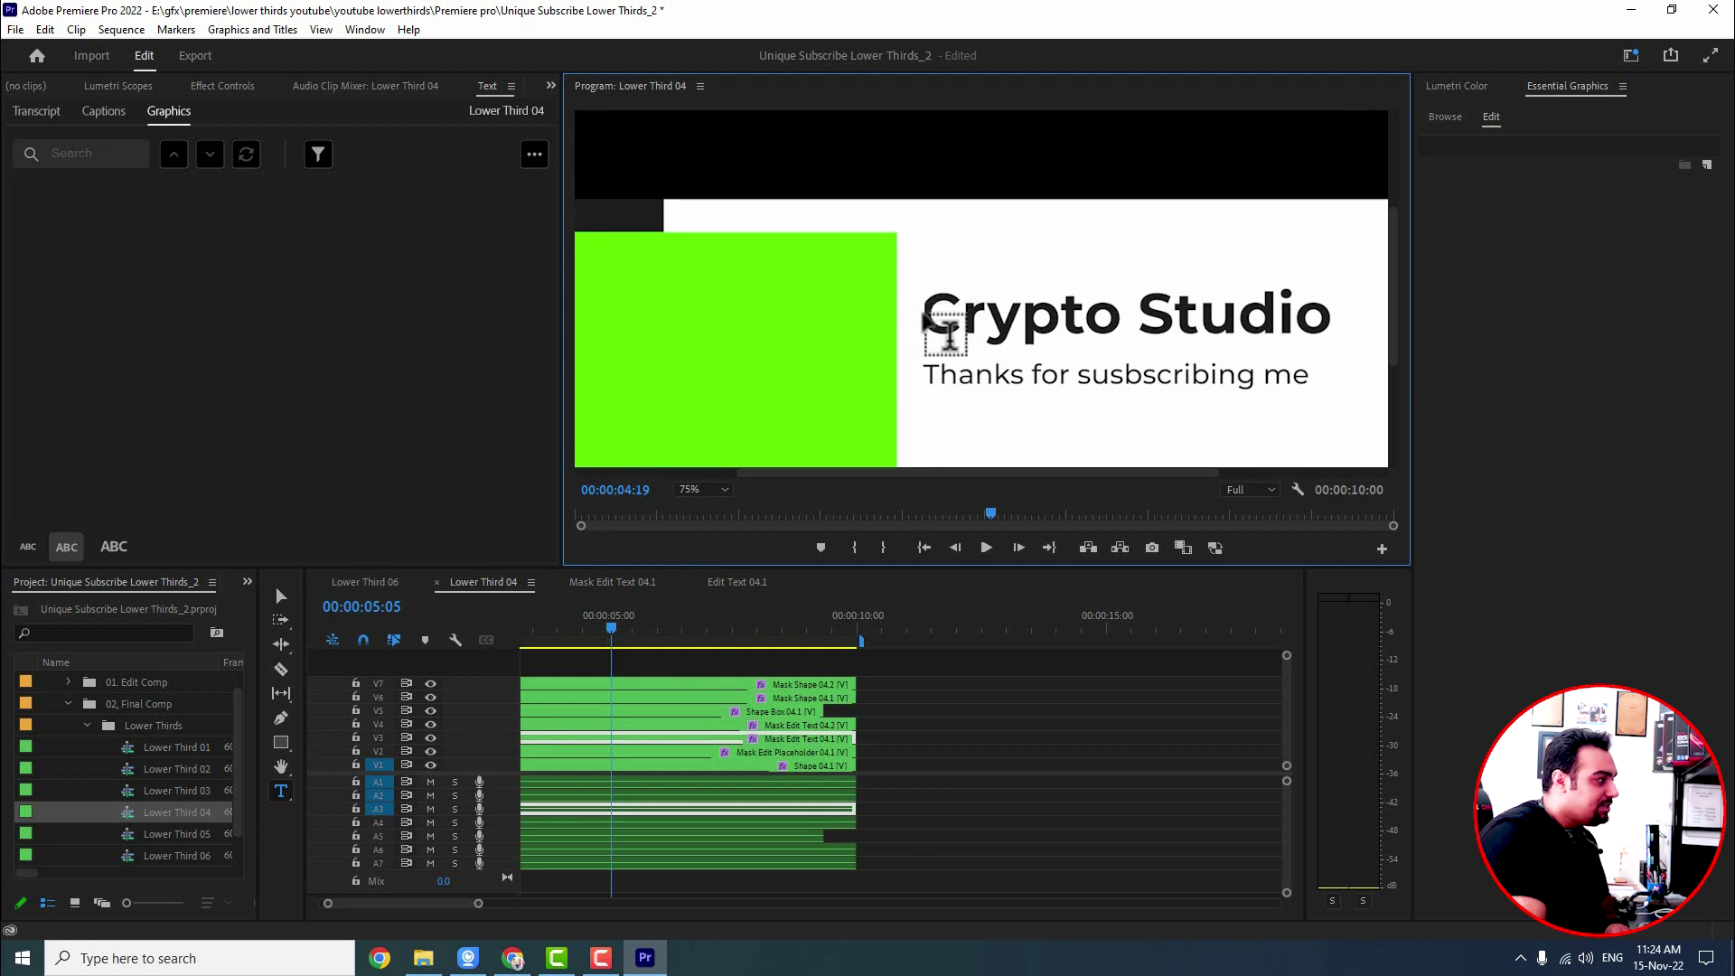
pyautogui.click(703, 490)
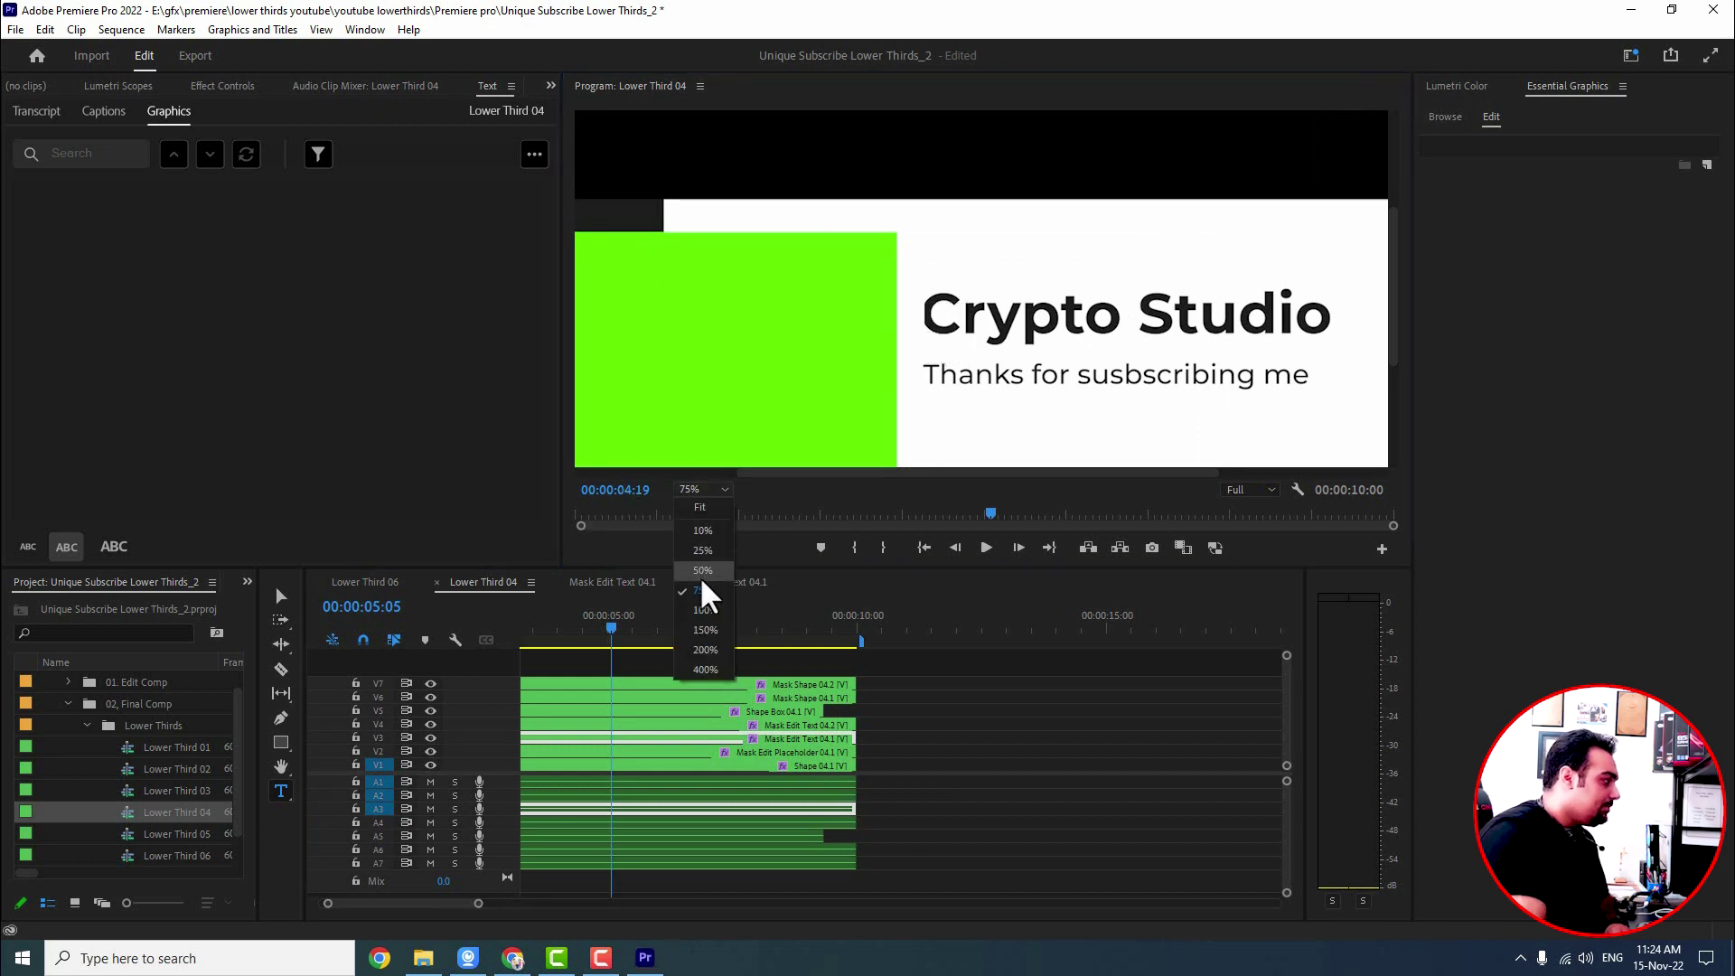
pyautogui.click(706, 611)
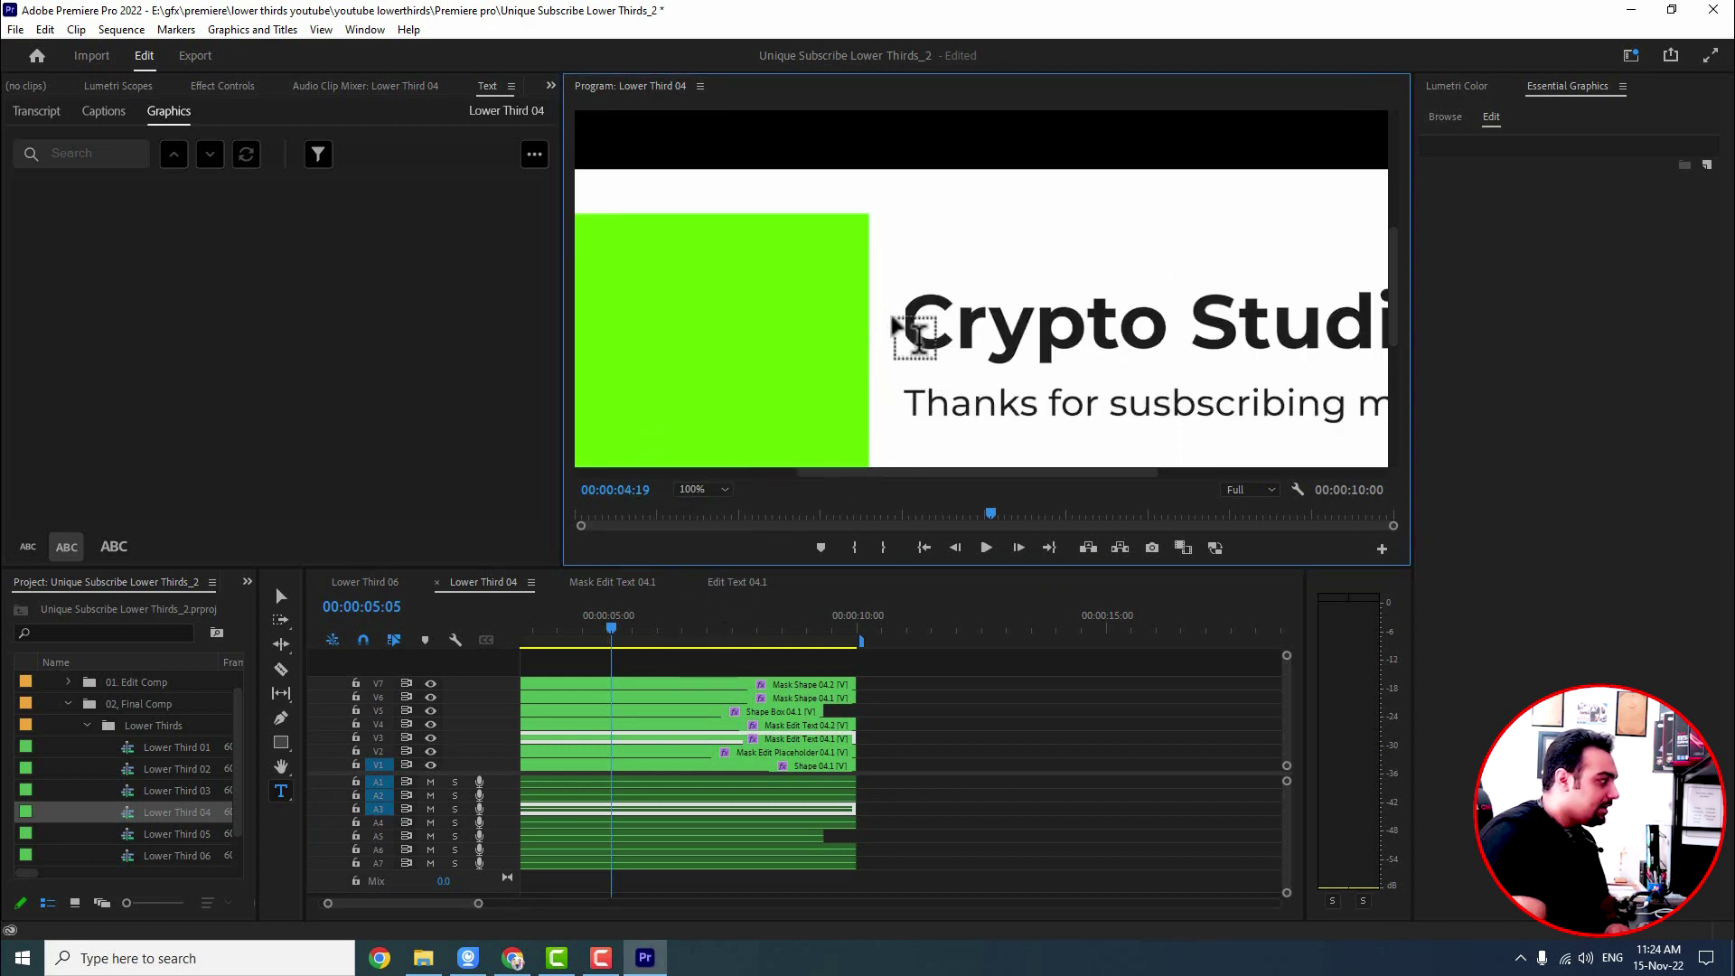
# - Set the font size of the Crypto Studio title in Edit Text 04.1 to 128 and go back to Lower Third 04
pyautogui.click(746, 583)
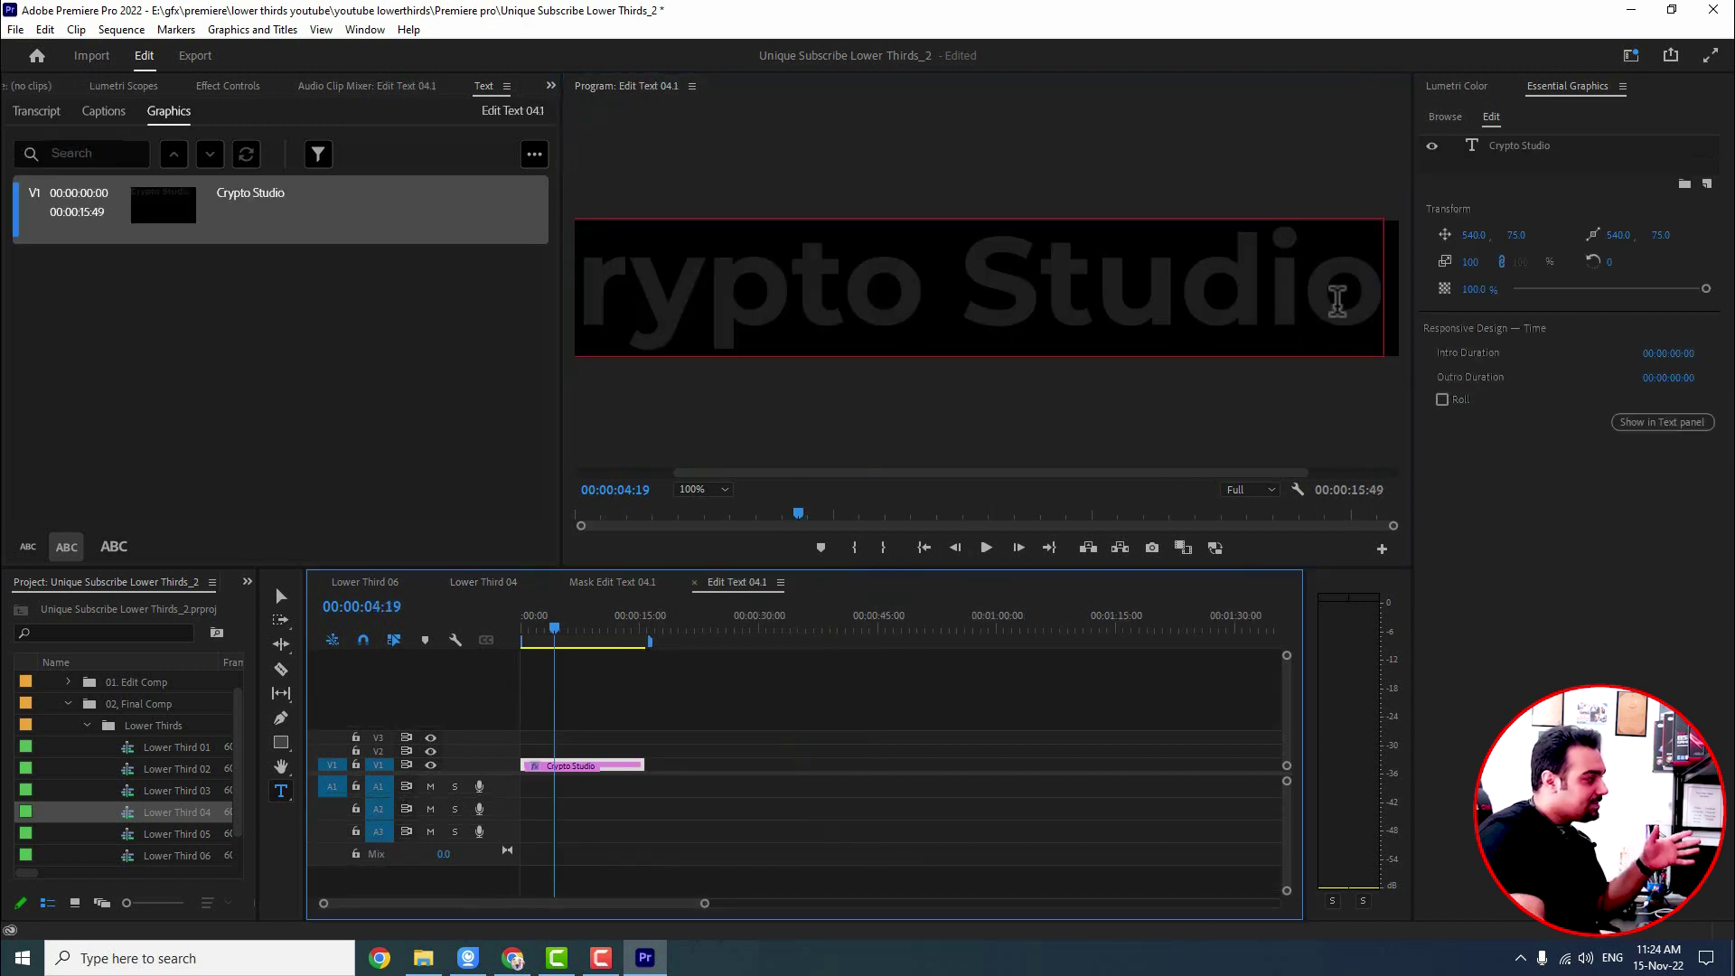
pyautogui.tripleClick(995, 283)
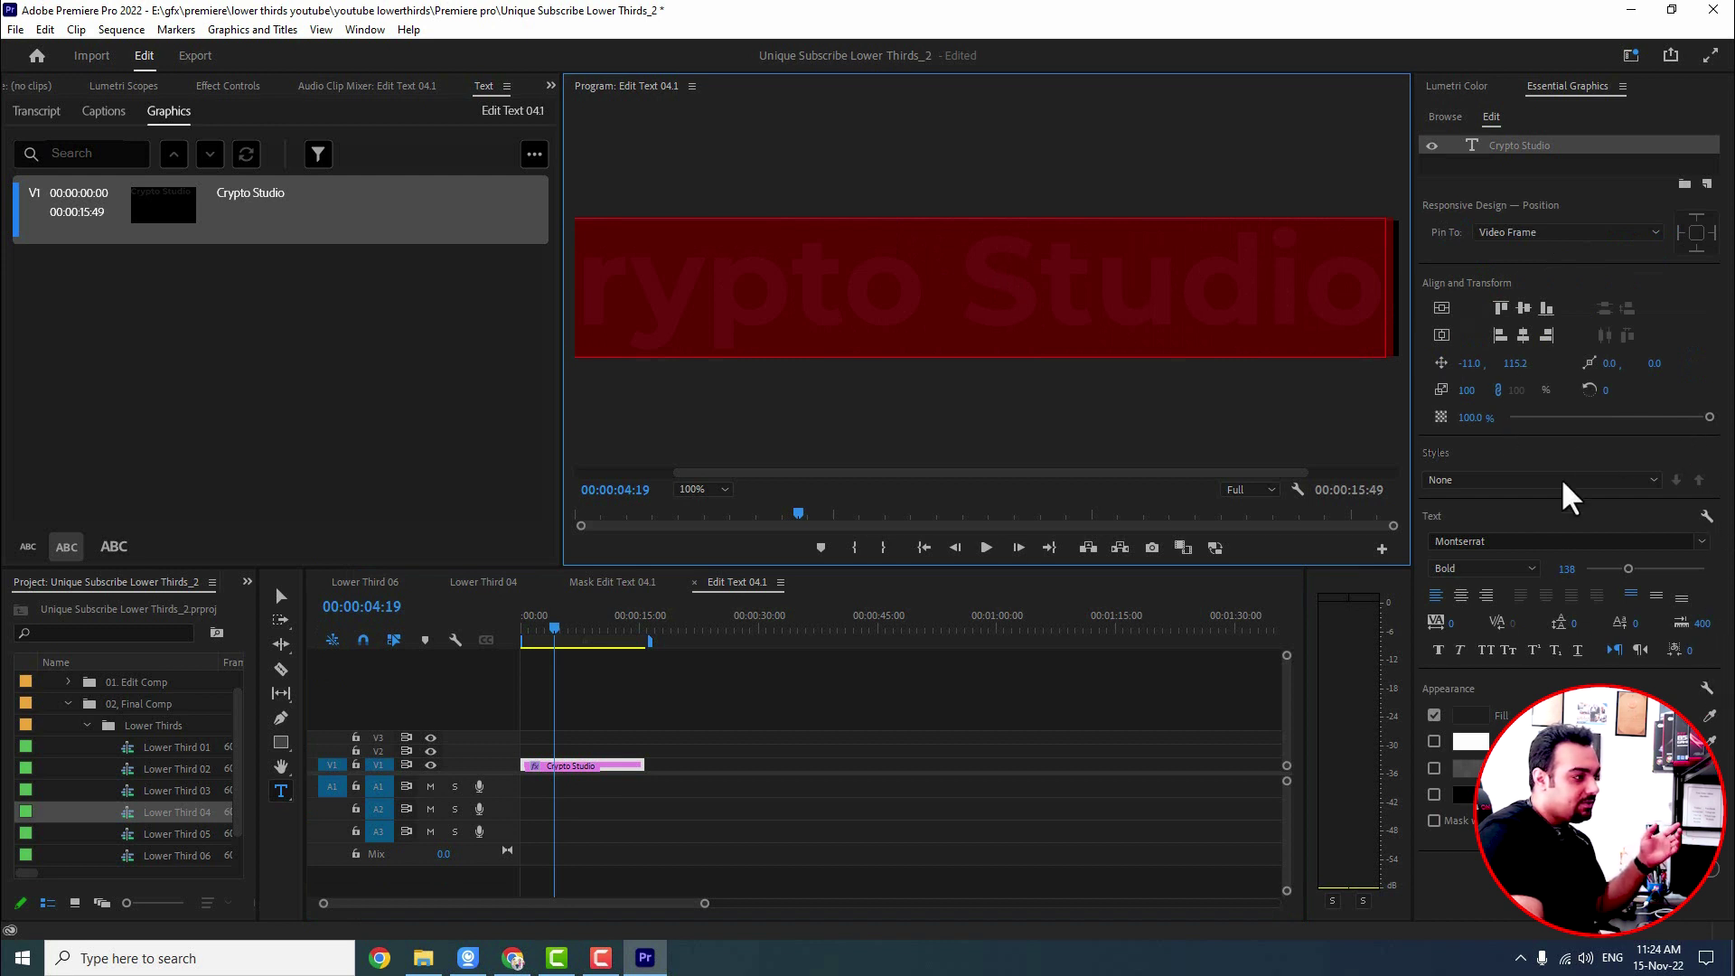
pyautogui.click(1577, 586)
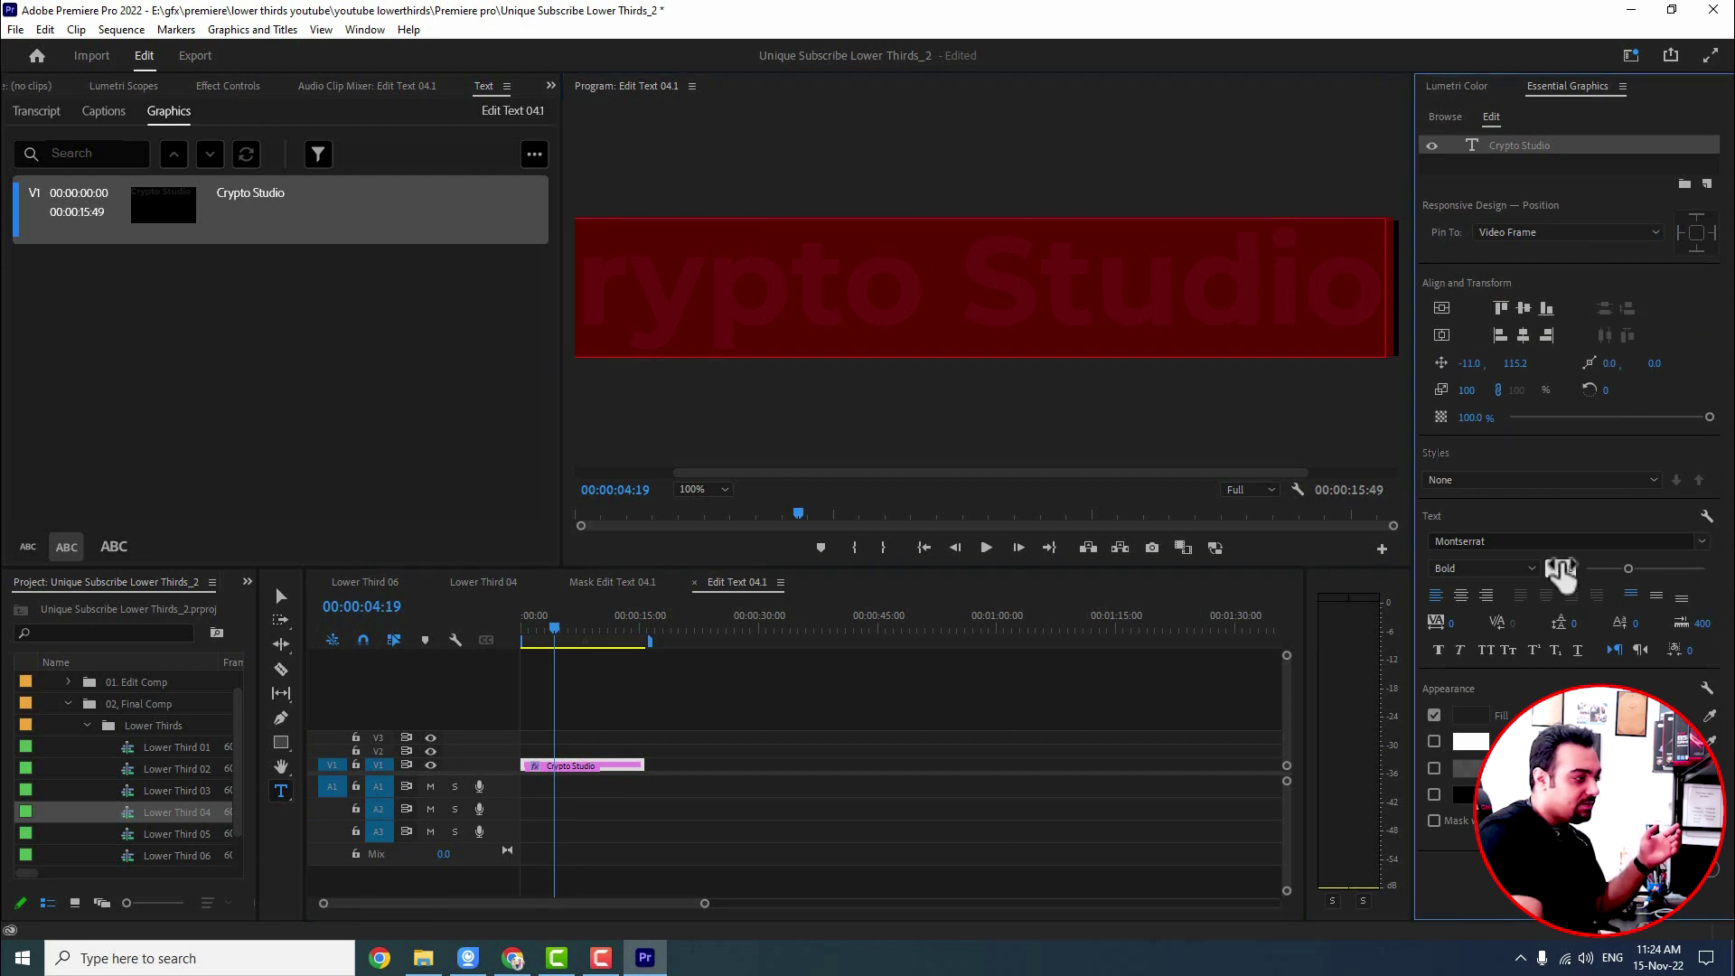
pyautogui.click(1565, 571)
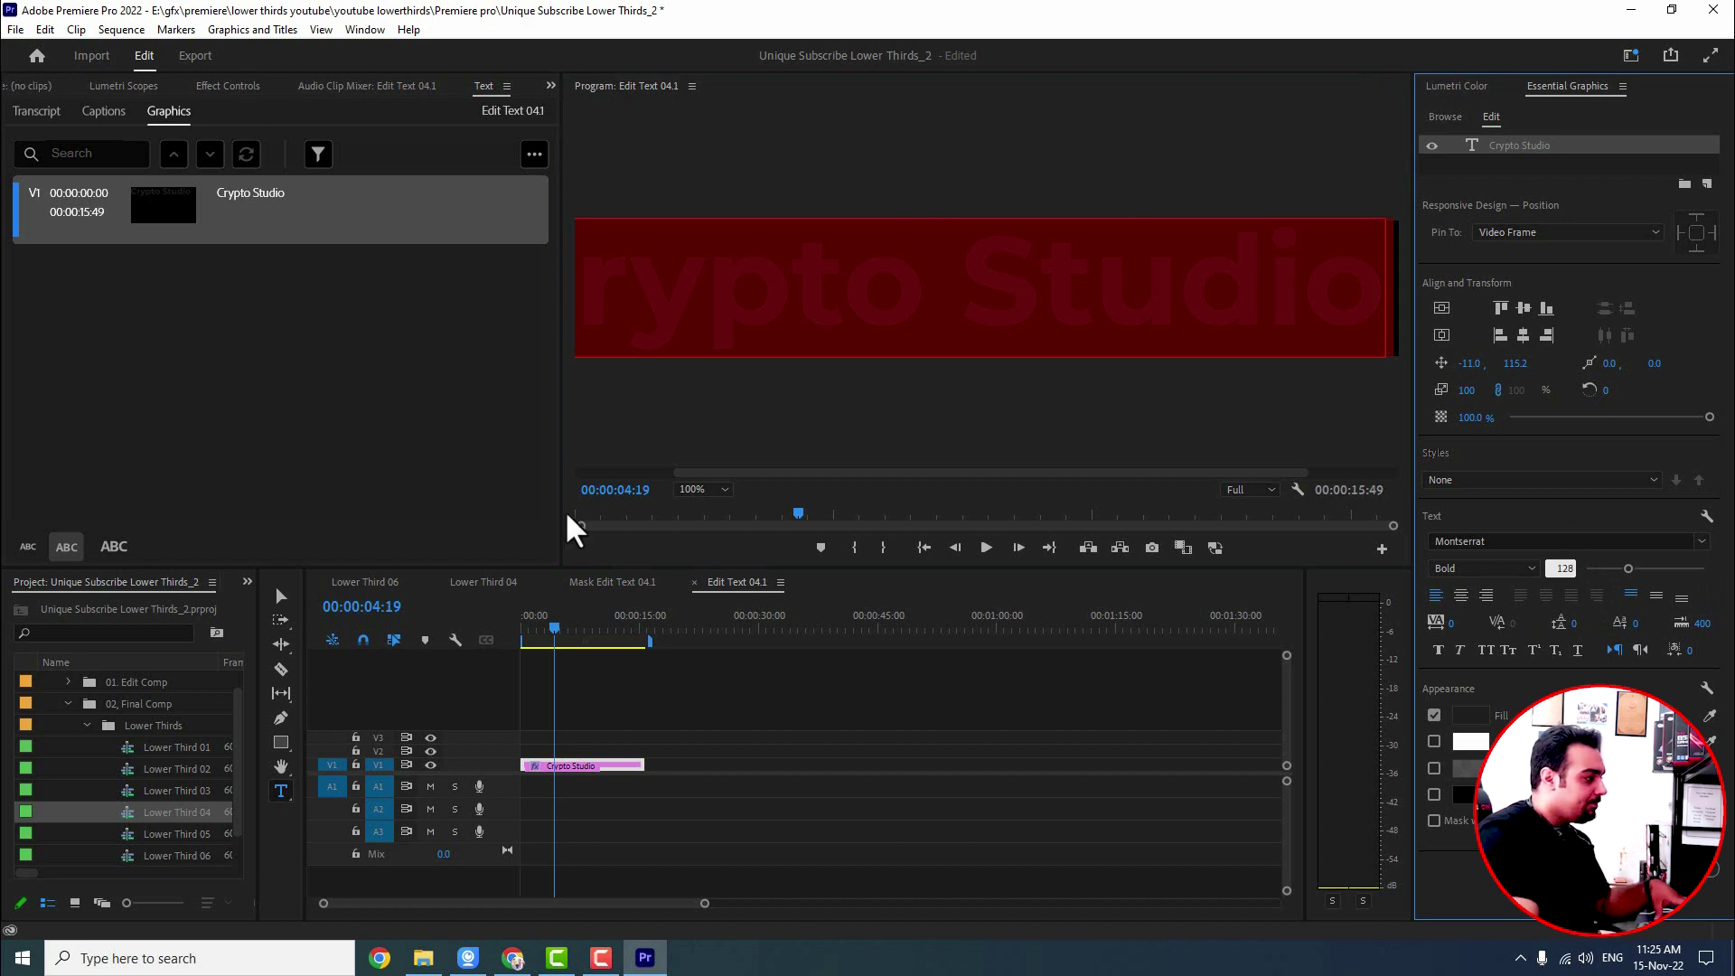
pyautogui.press('Return')
pyautogui.click(859, 379)
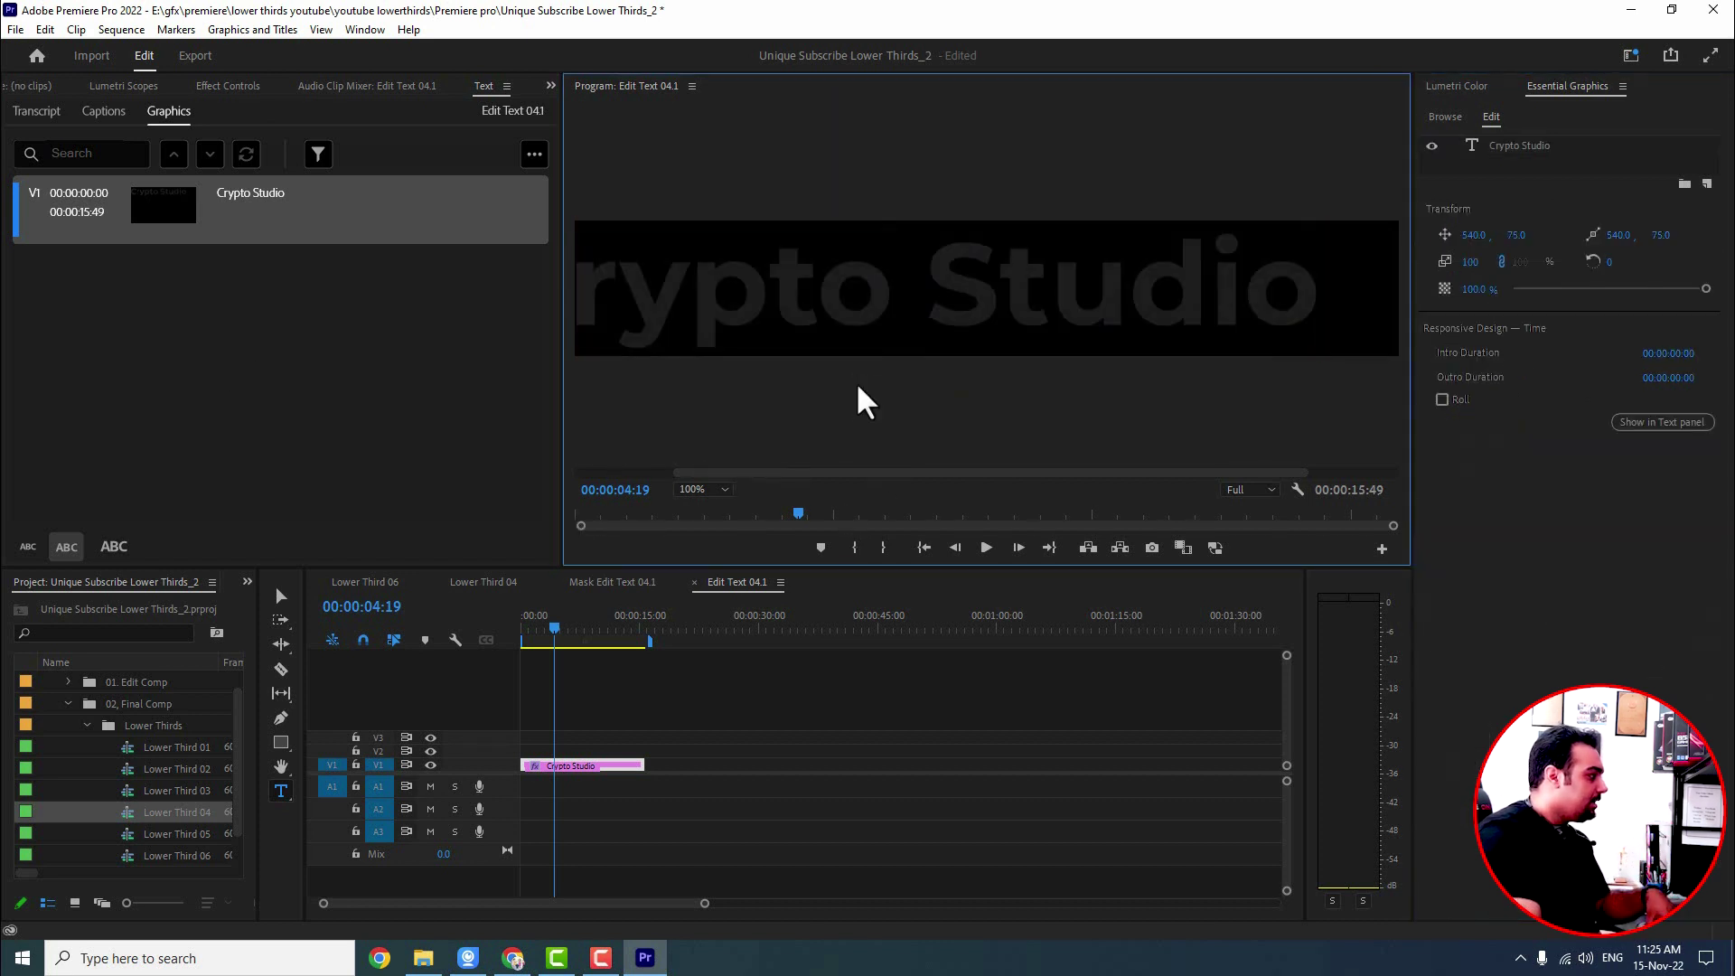
pyautogui.click(485, 584)
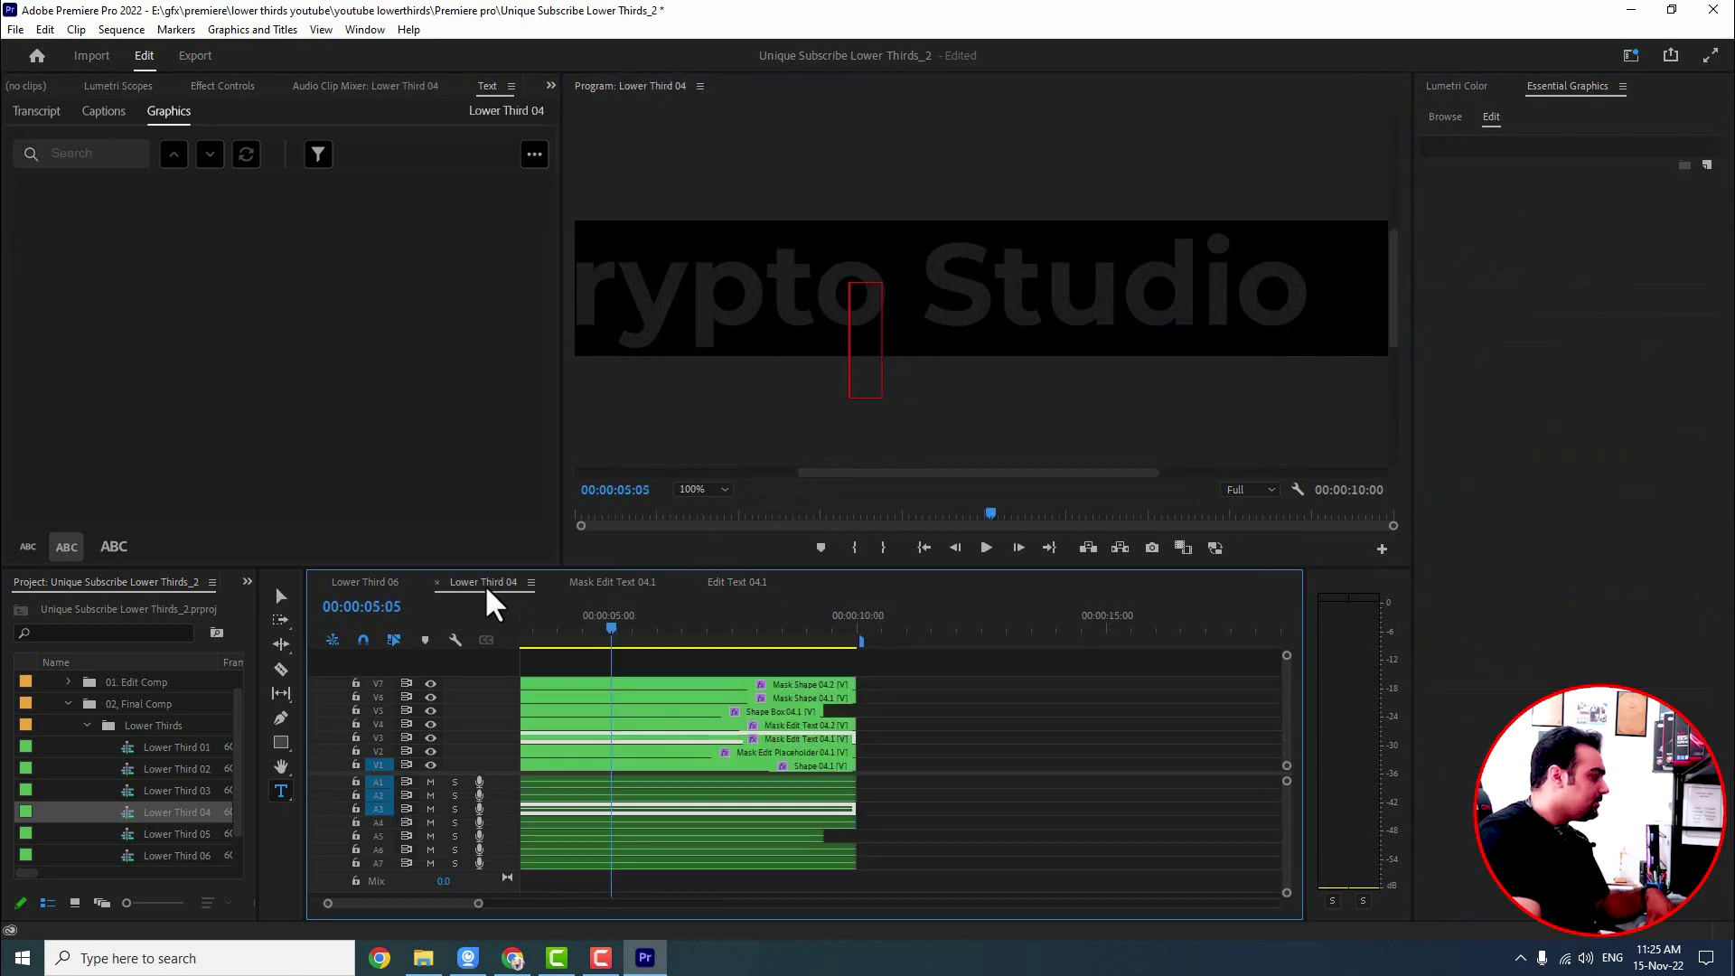
# - Recheck the title text in Edit Text 04.1 and examine its nested clip in the Mask Edit Text 04.1 sequence
pyautogui.click(743, 583)
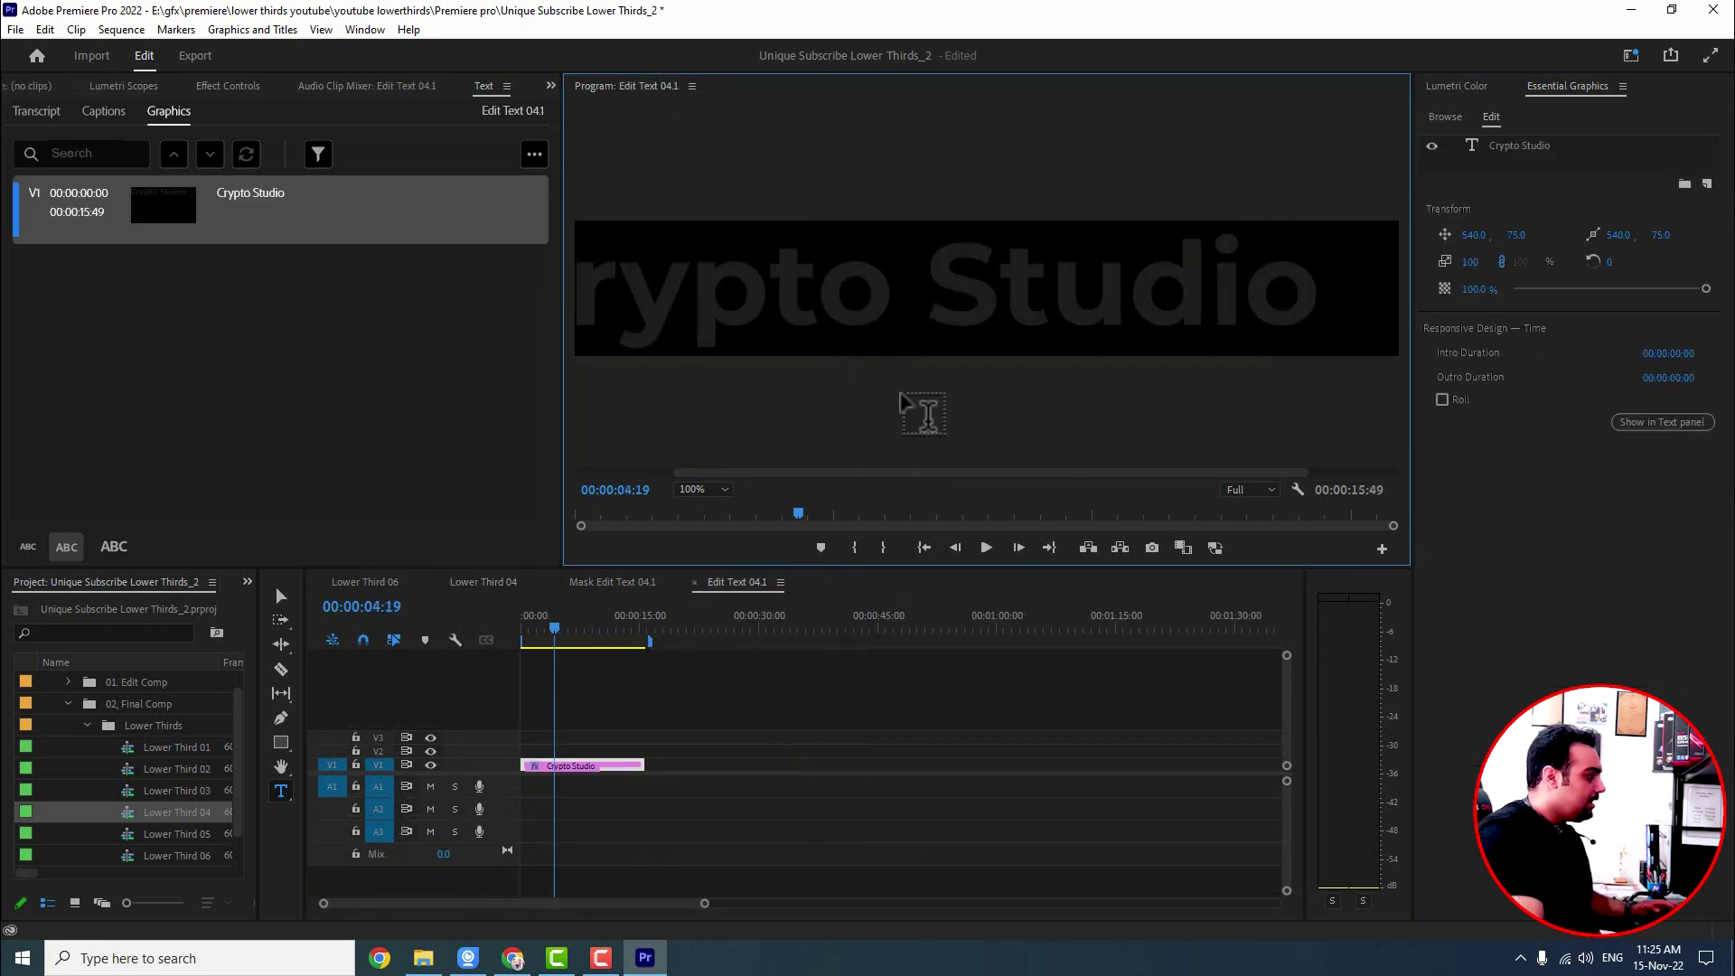
pyautogui.tripleClick(890, 294)
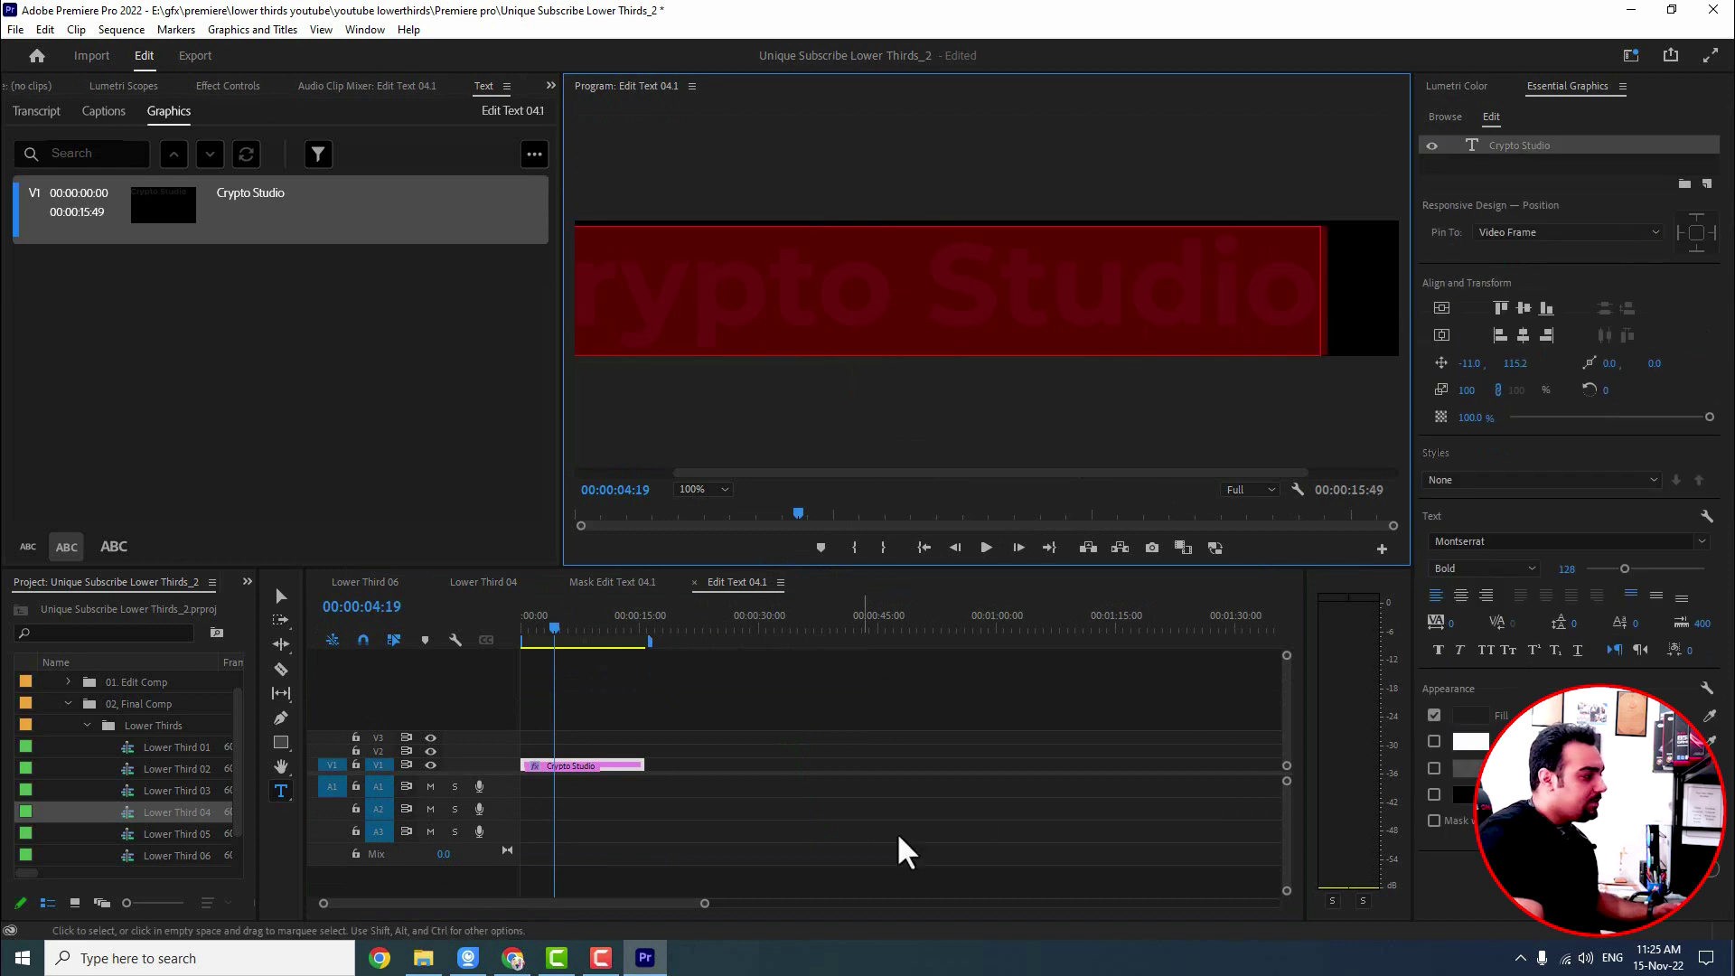
pyautogui.click(750, 655)
pyautogui.click(611, 583)
pyautogui.click(588, 768)
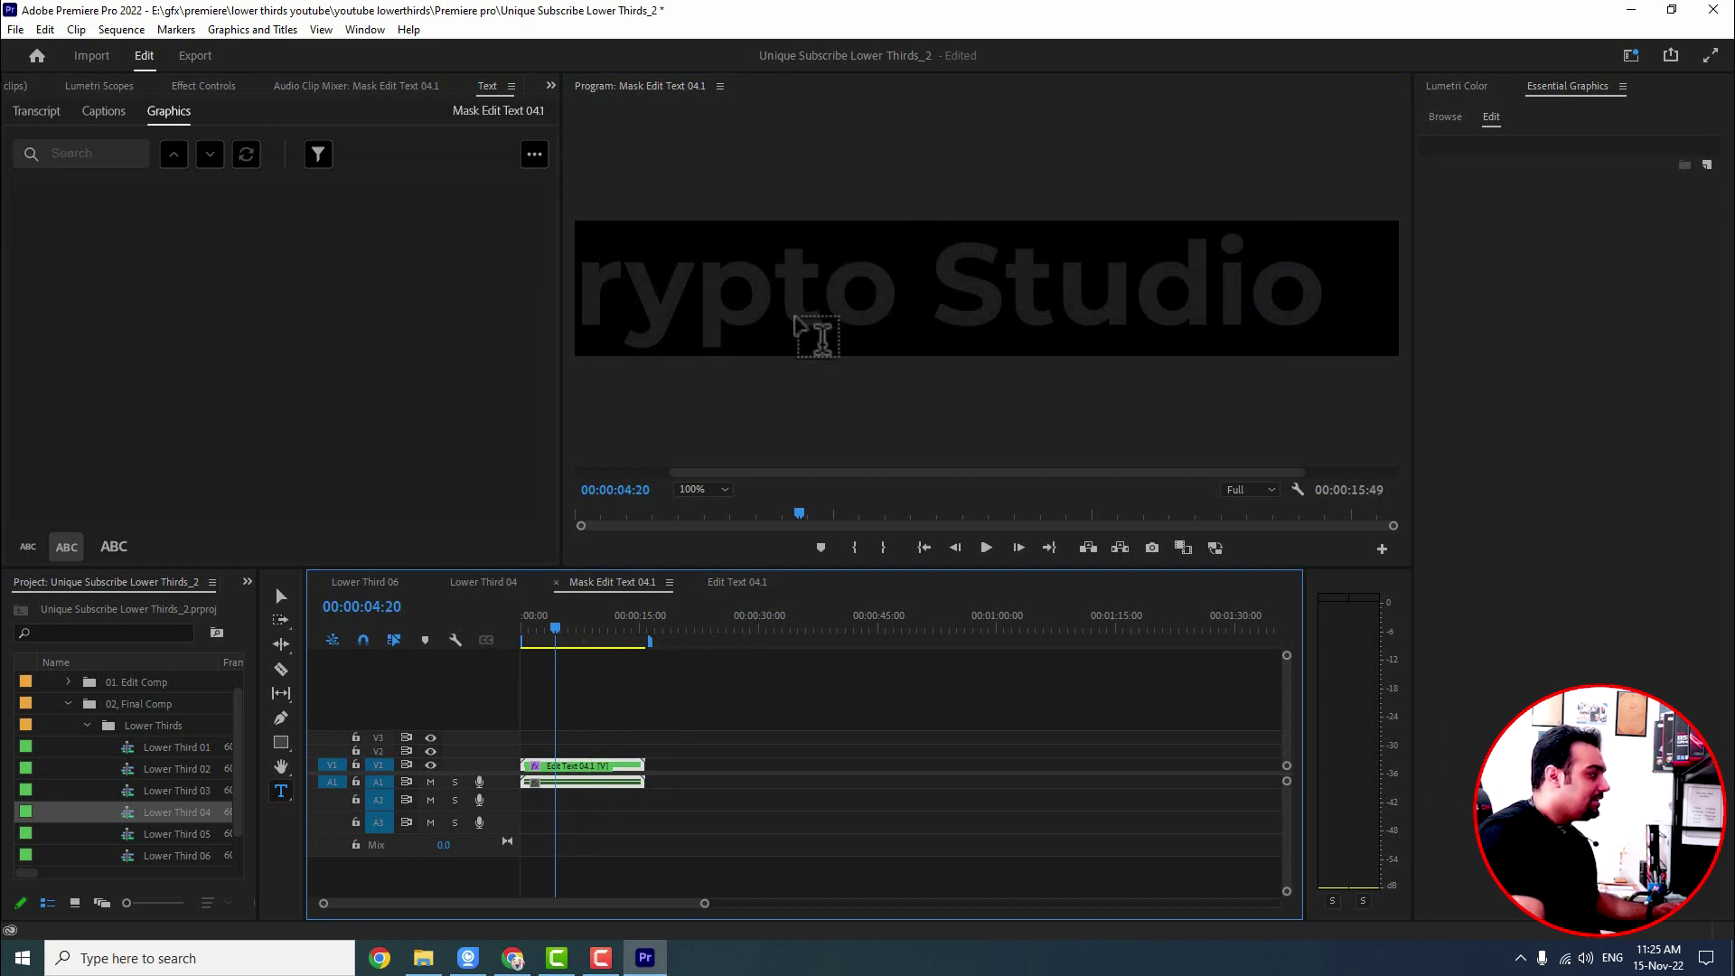
pyautogui.click(624, 690)
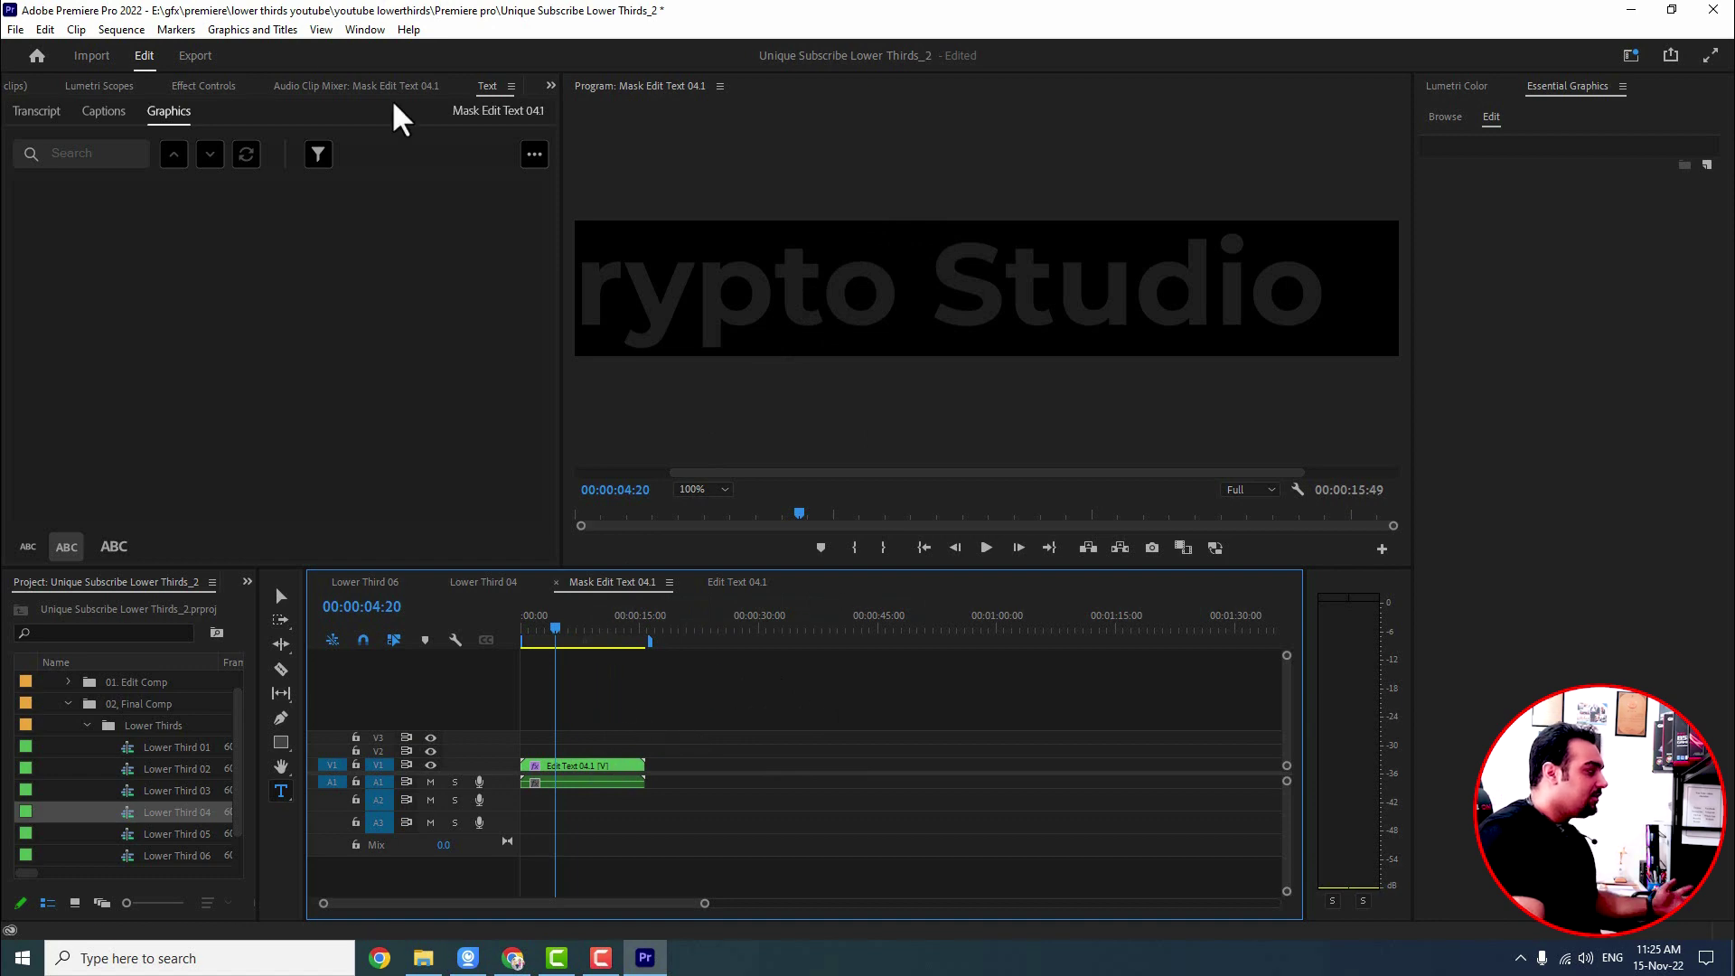
# - Set the vertical frame size of the Mask Edit Text 04.1 sequence to 250, accept deleting its previews, and return to Lower Third 04
pyautogui.click(121, 30)
pyautogui.click(171, 49)
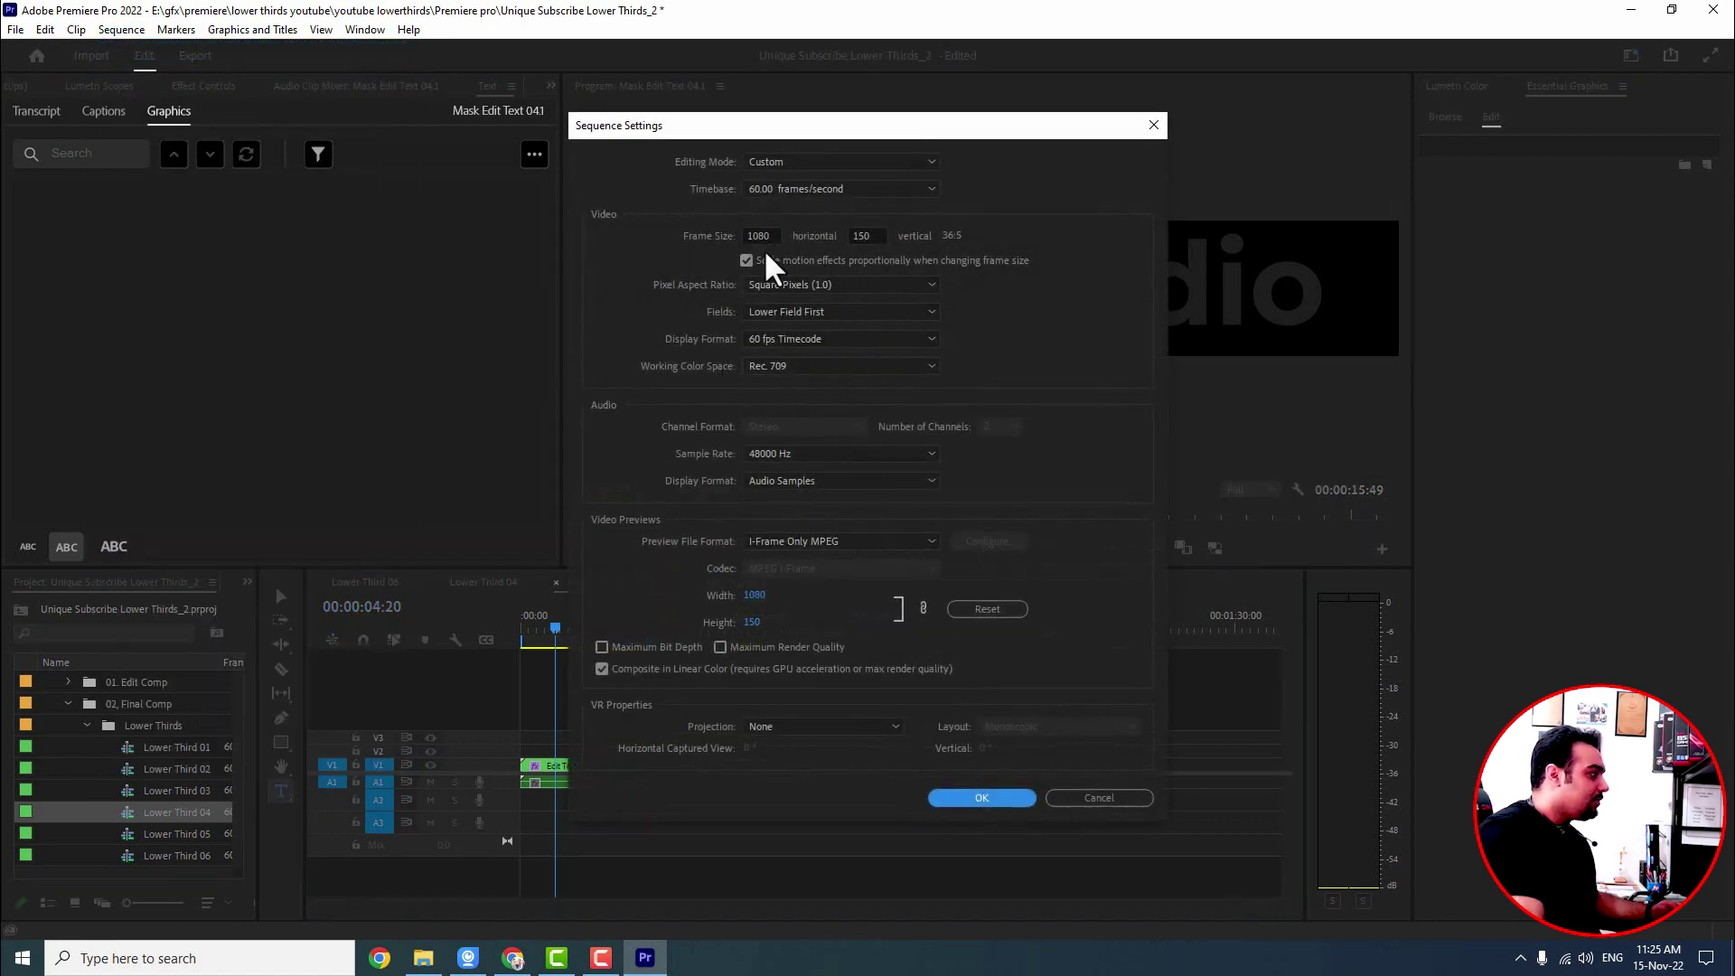
pyautogui.doubleClick(866, 238)
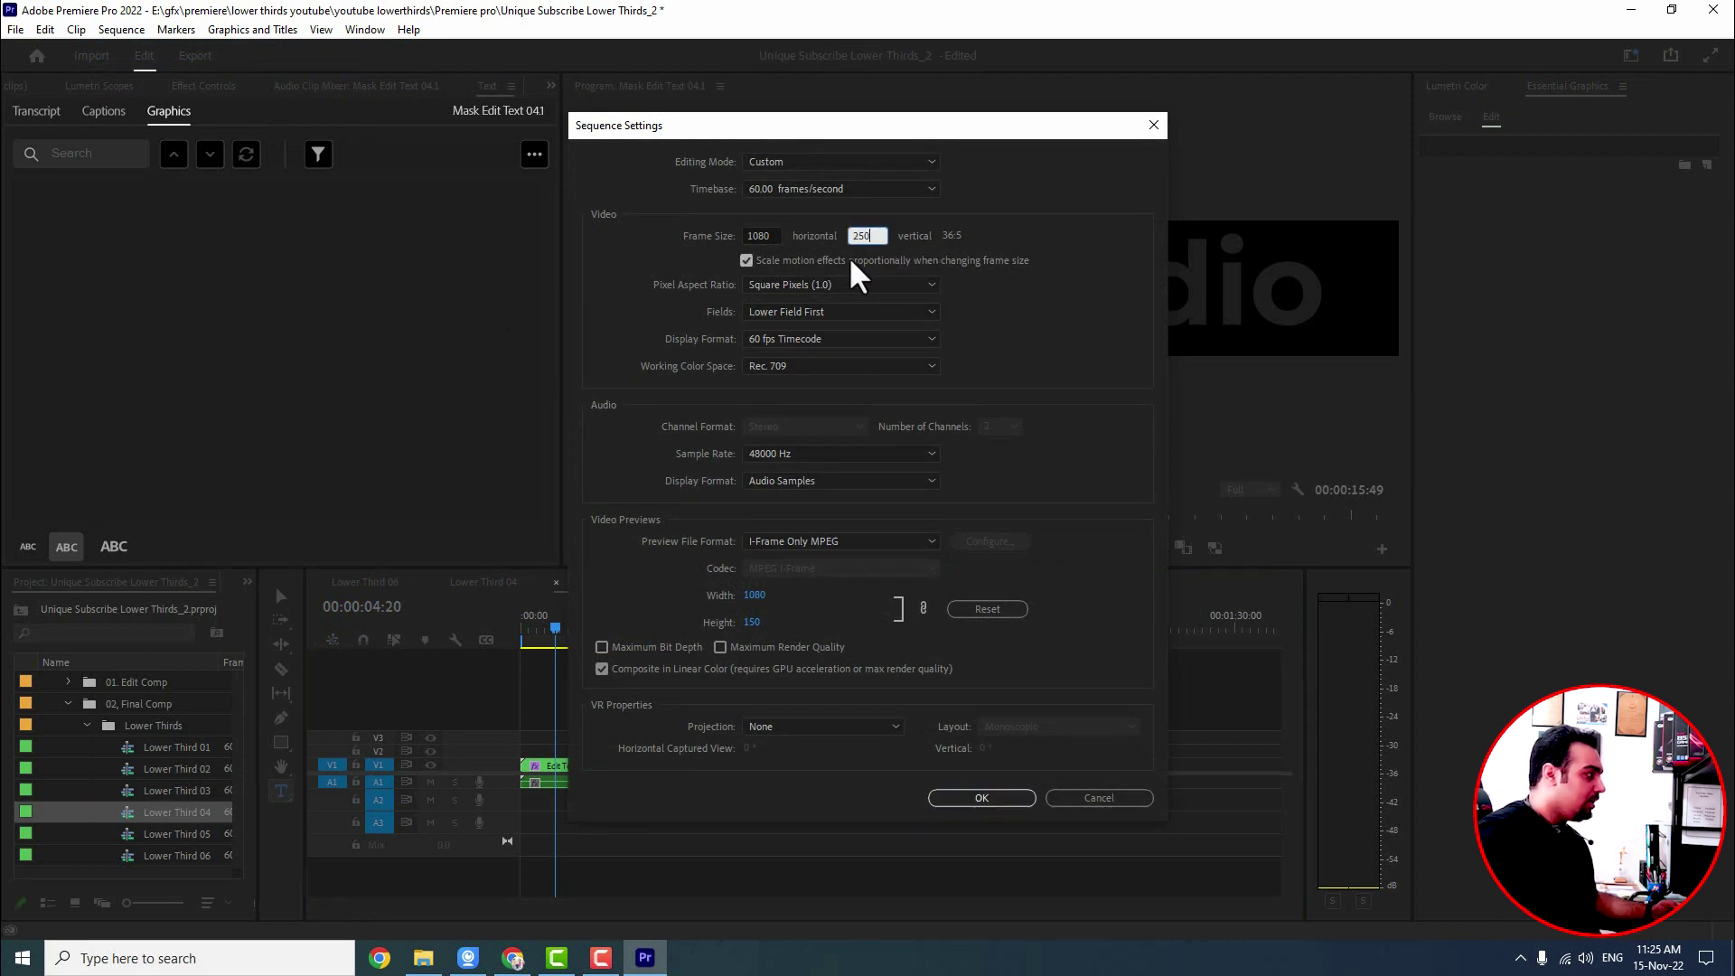
pyautogui.write('250')
pyautogui.click(955, 799)
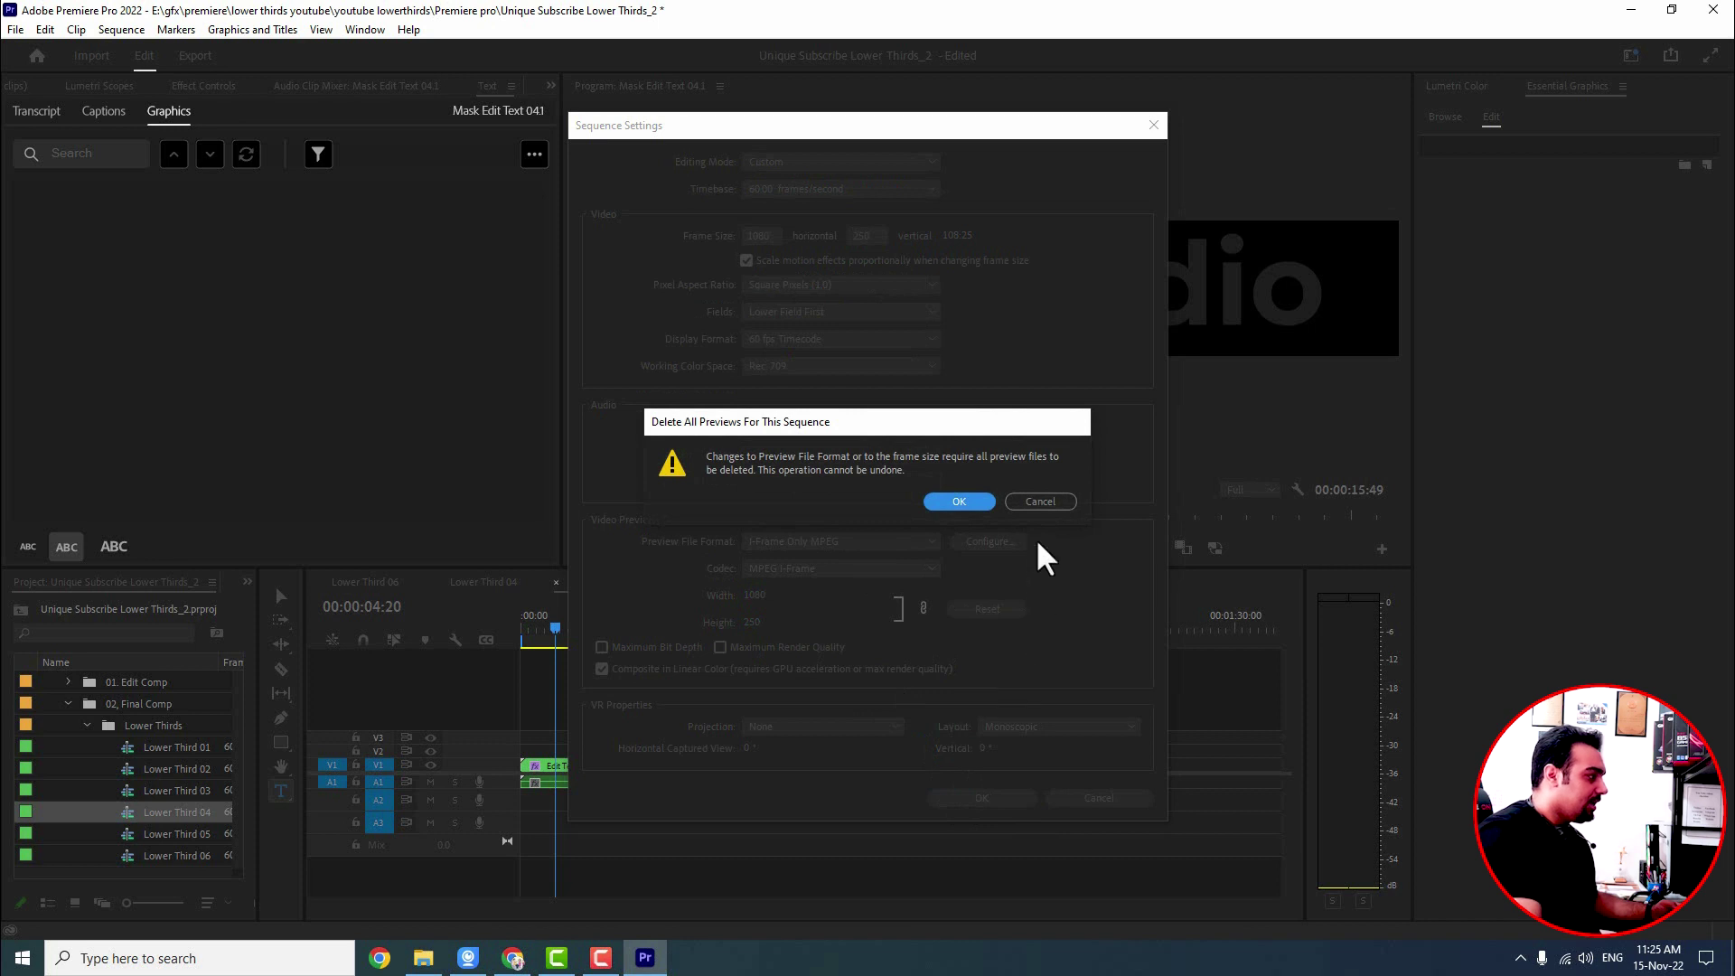
pyautogui.click(958, 502)
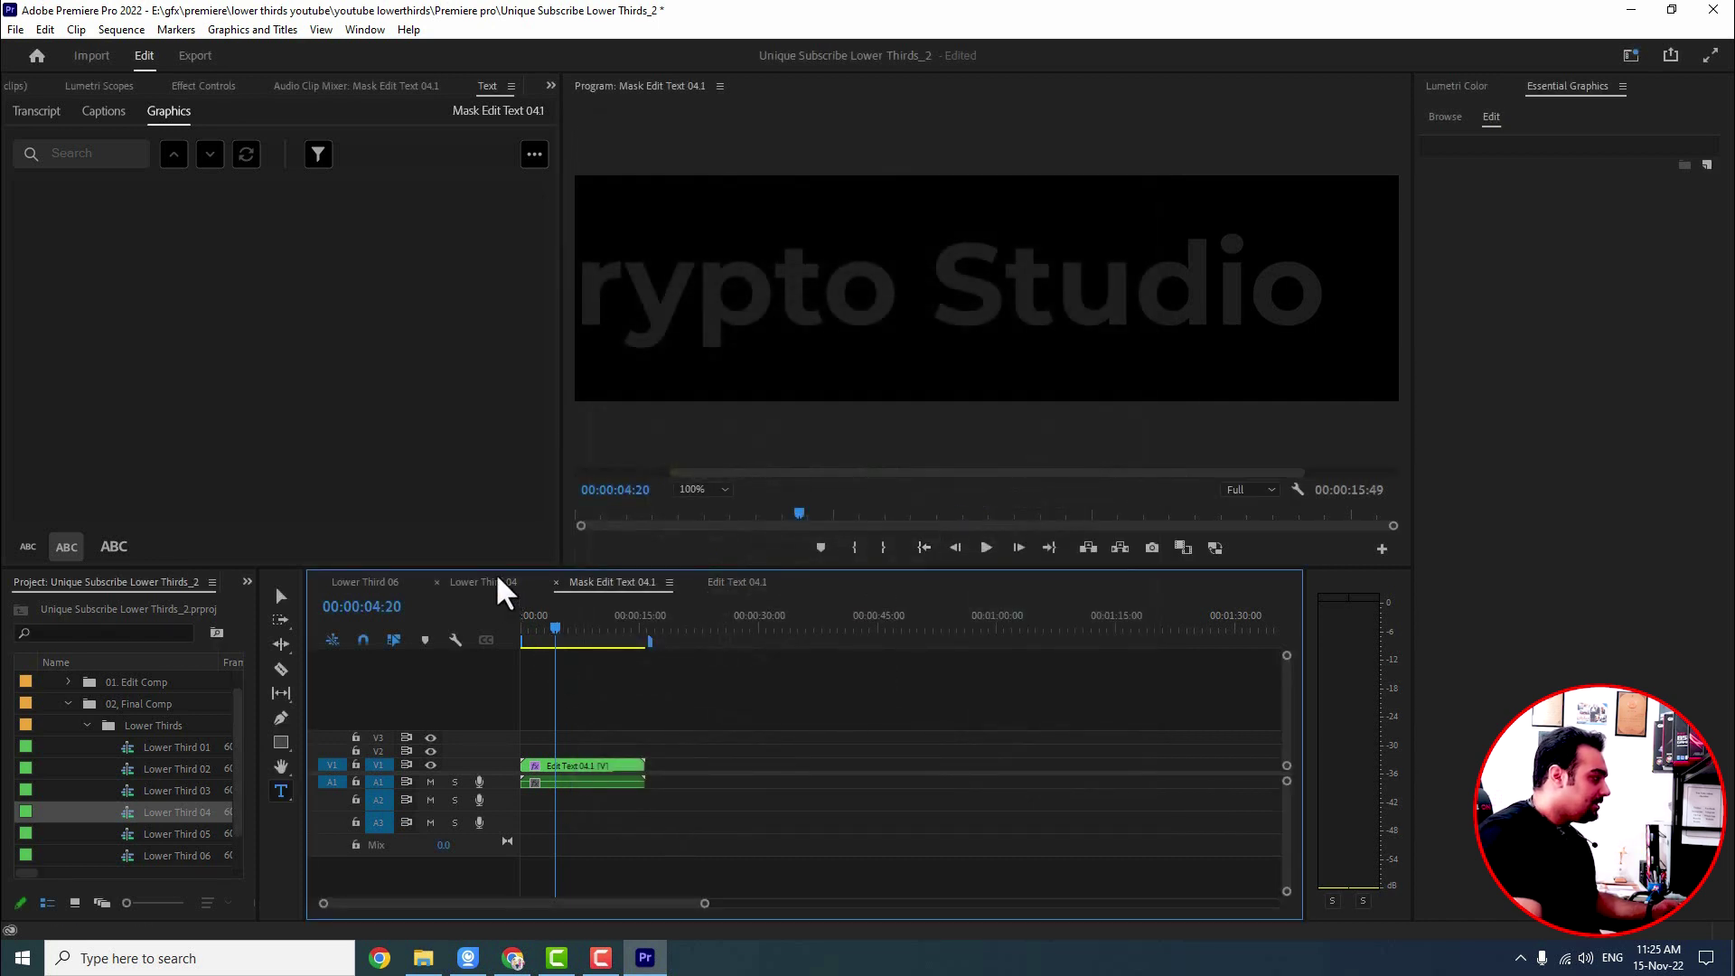
pyautogui.click(498, 583)
# - Move the Crypto Studio graphic in Edit Text 04.1 to position 630, 73 with Vector Motion and view Lower Third 04 fitted to the preview
pyautogui.click(756, 586)
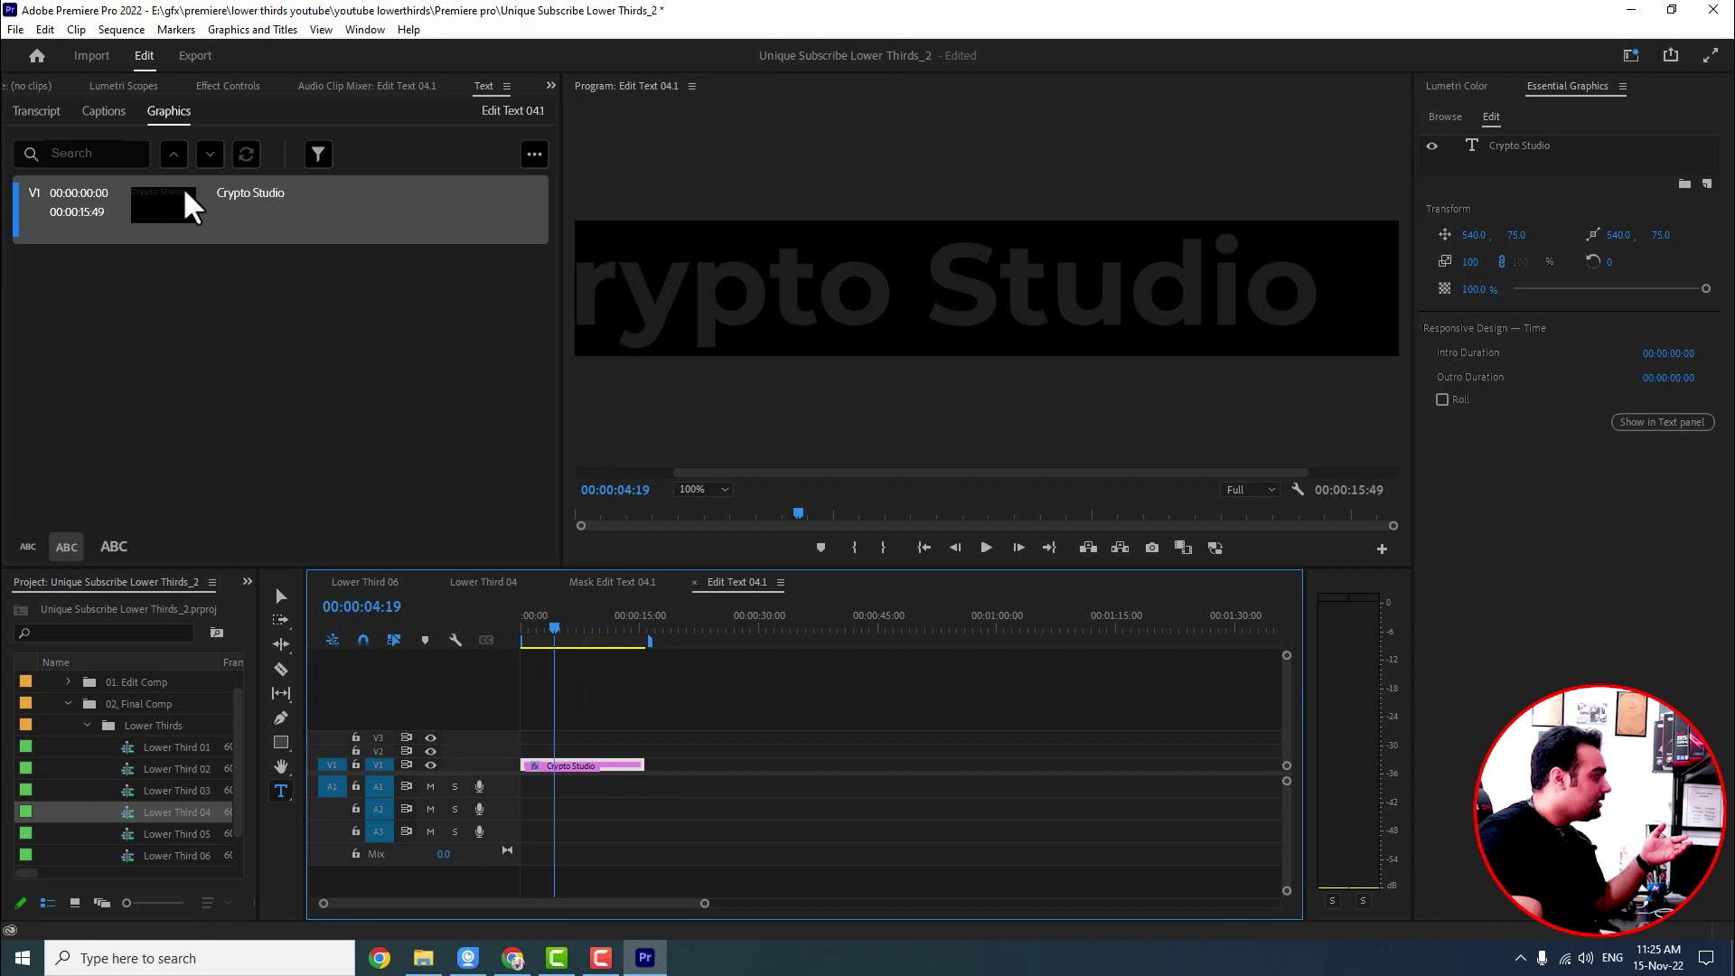
pyautogui.click(237, 87)
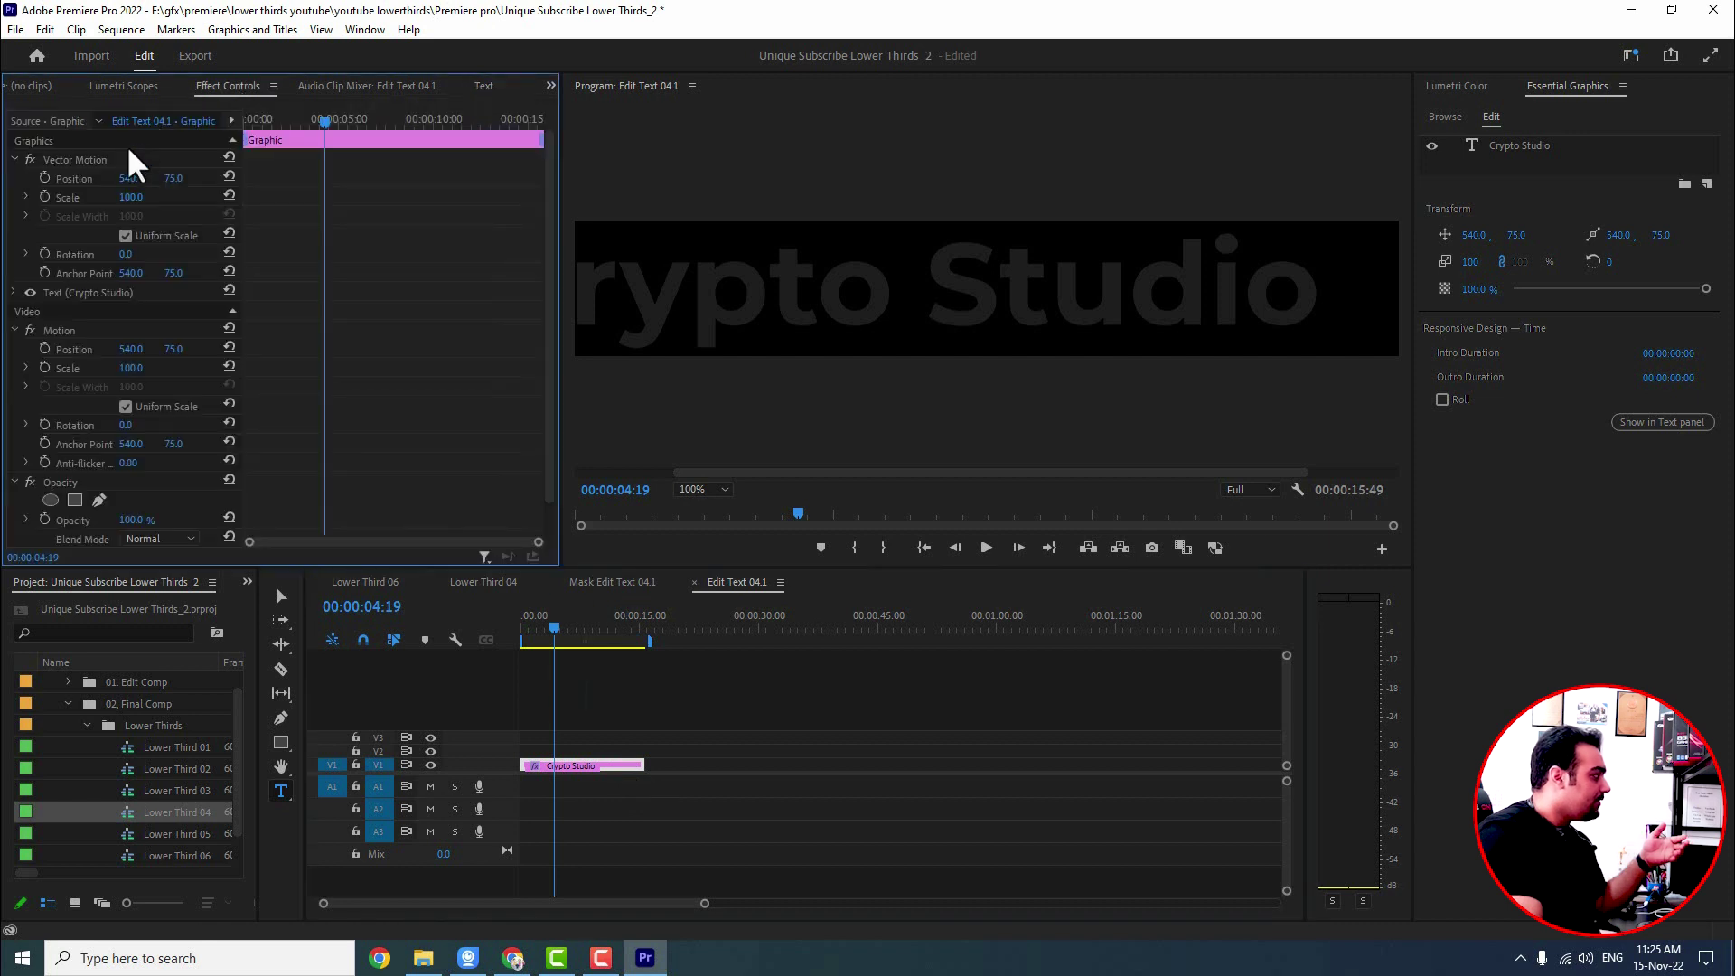
pyautogui.click(66, 159)
pyautogui.moveTo(846, 322); pyautogui.dragTo(943, 325)
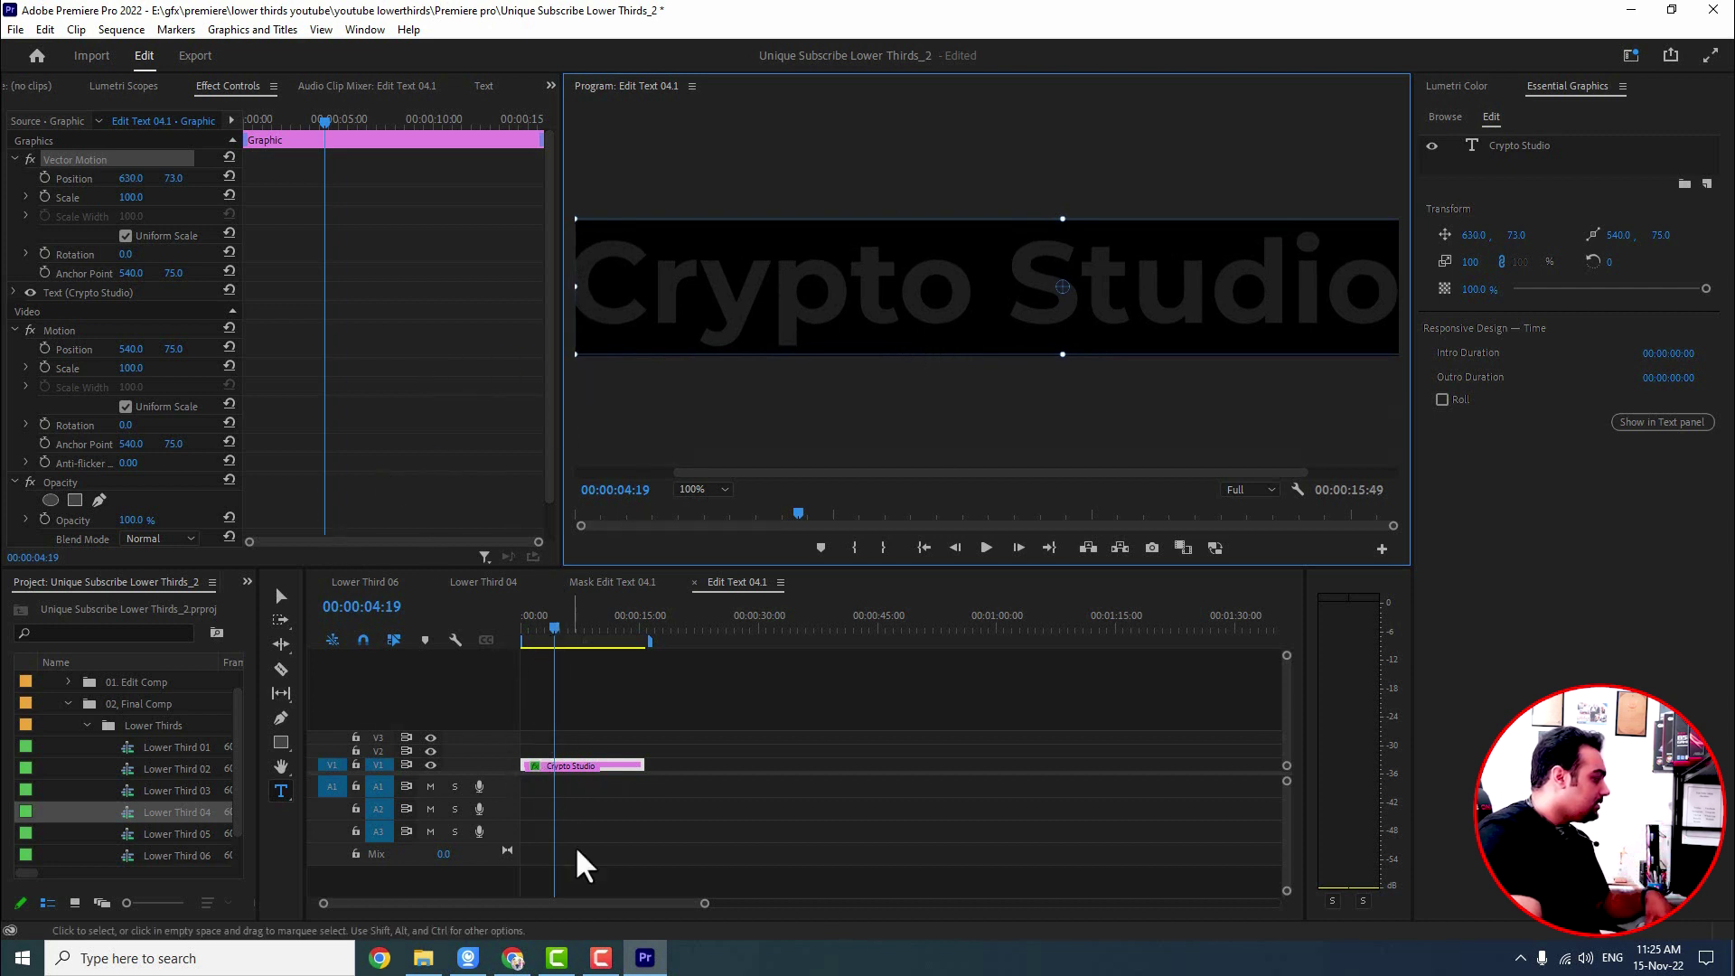
pyautogui.click(482, 582)
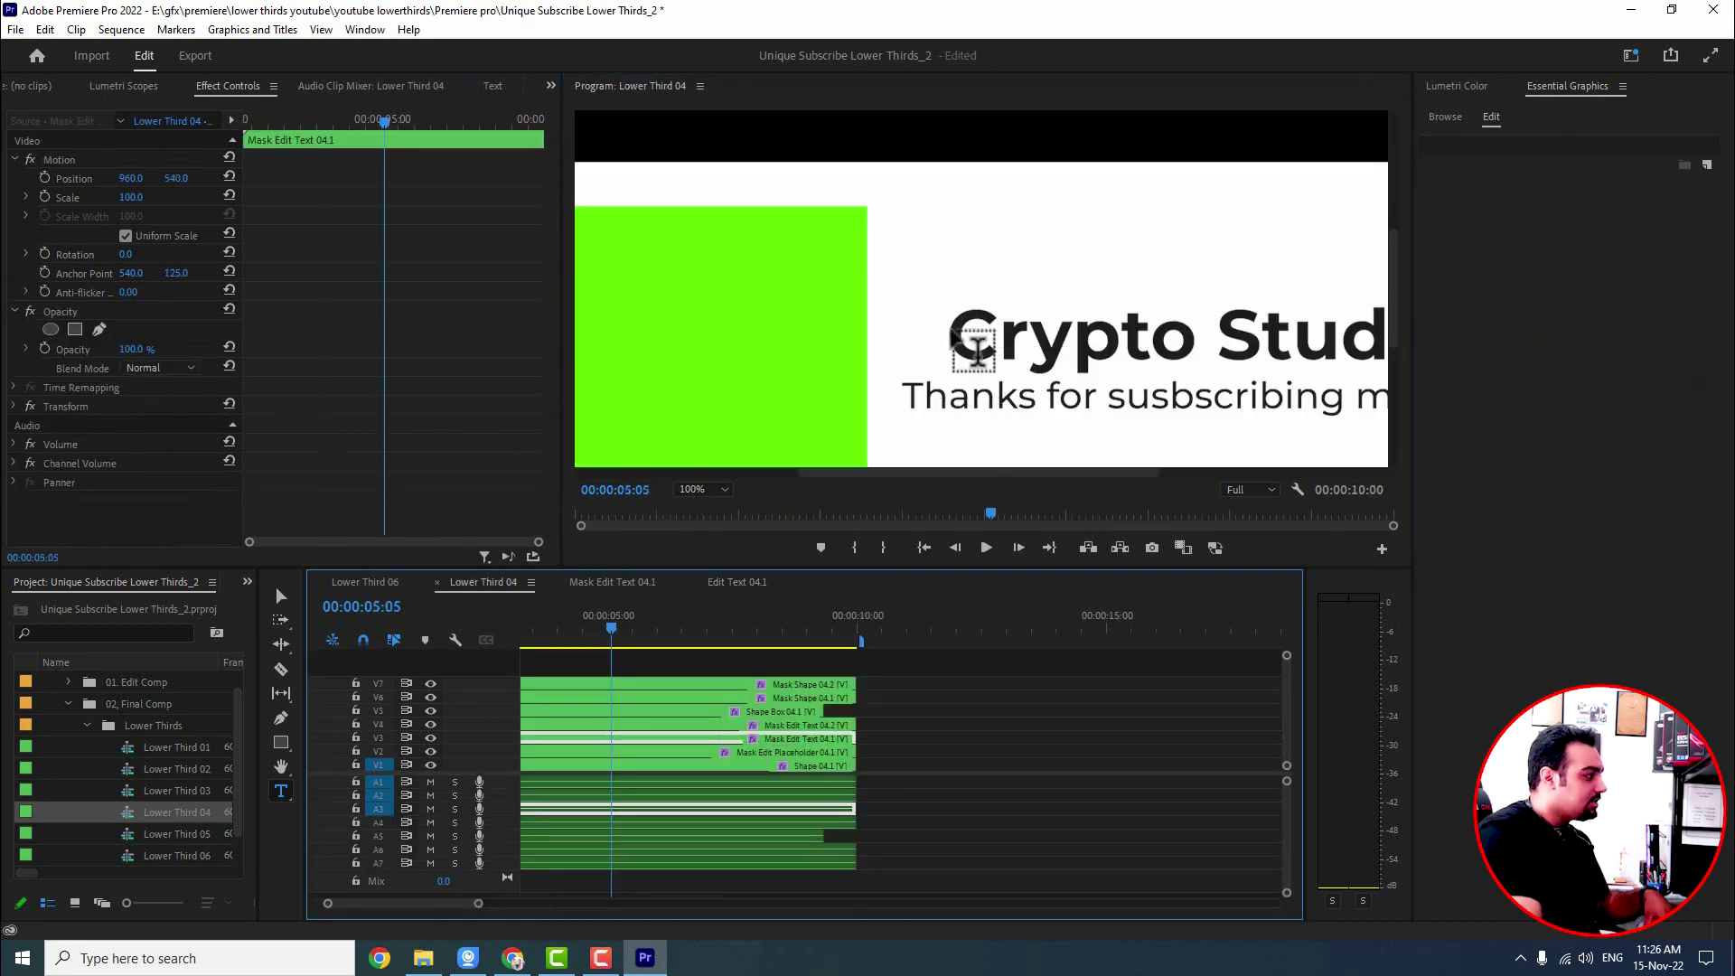
pyautogui.click(698, 494)
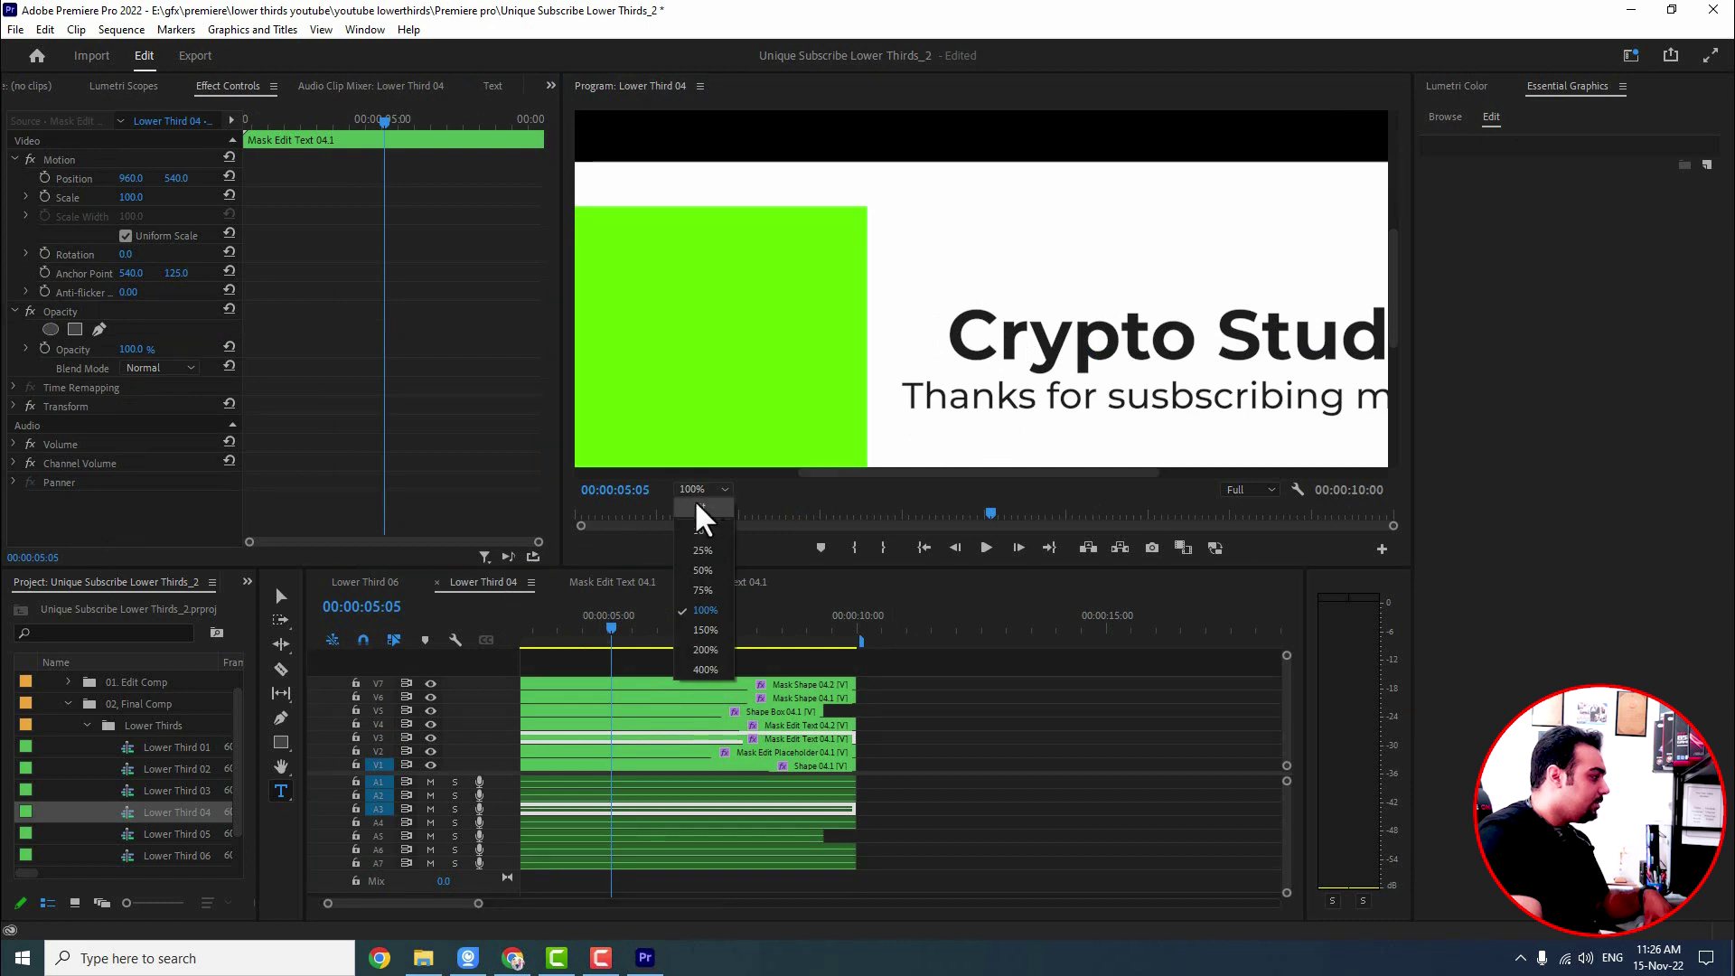
pyautogui.click(694, 511)
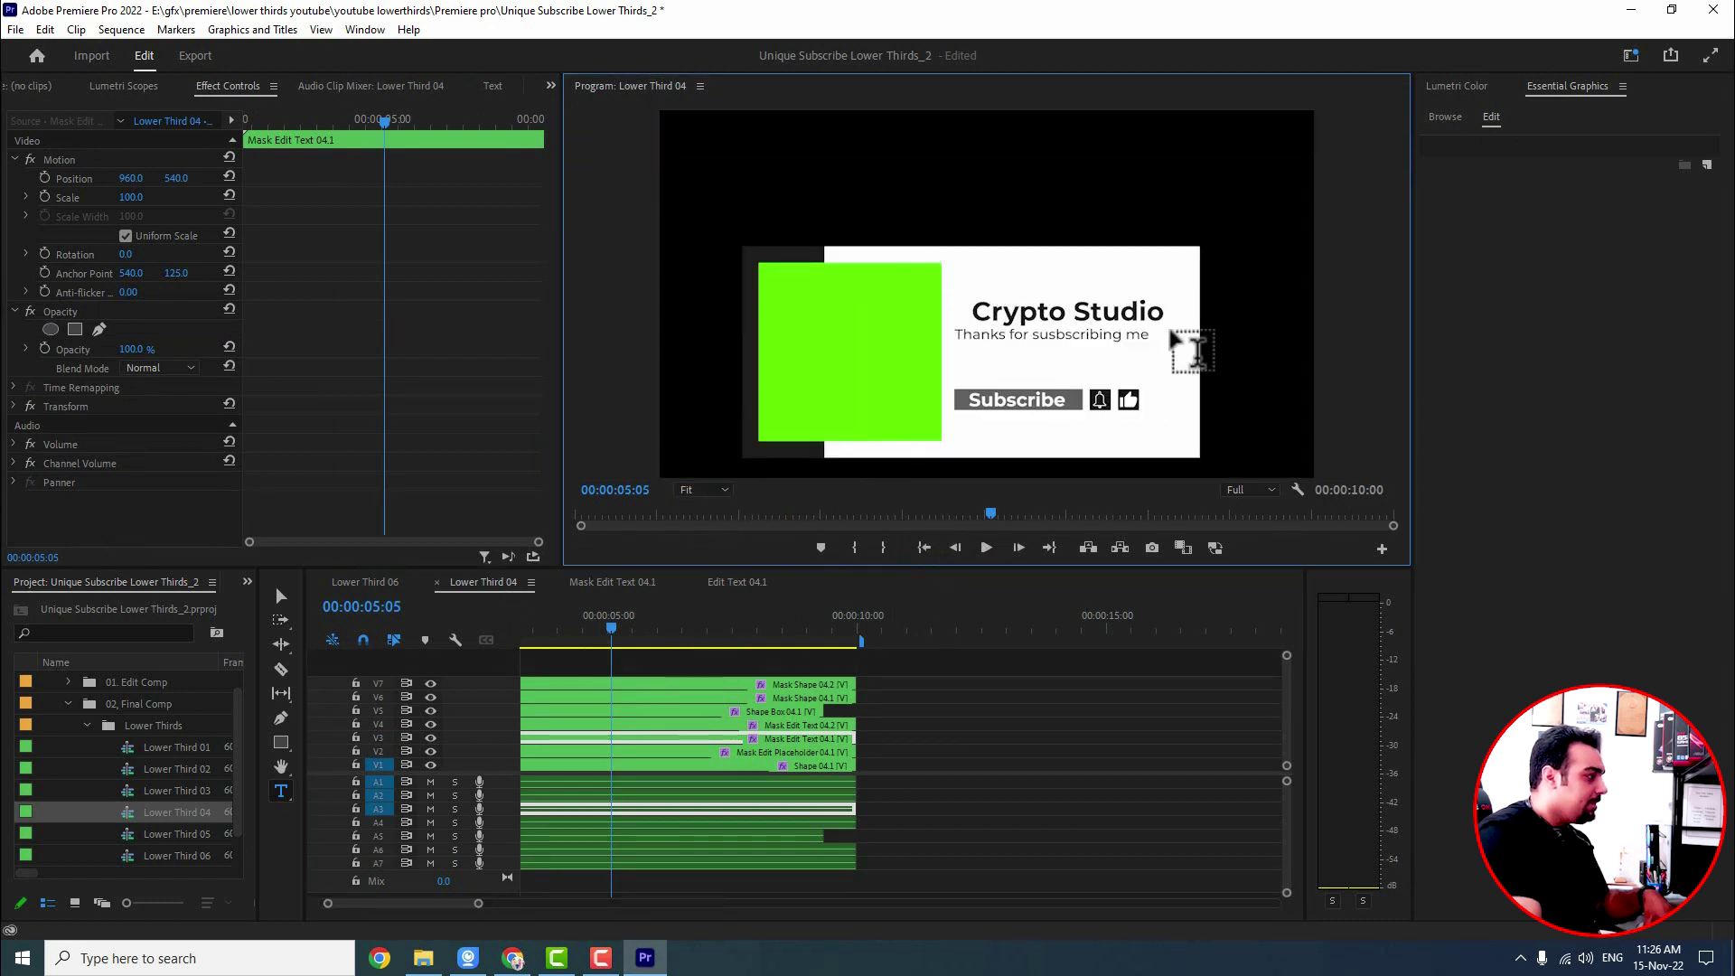
# - Compare the Crypto Studio title in Edit Text 04.1 with its nested clip in the Mask Edit Text 04.1 sequence
pyautogui.click(736, 579)
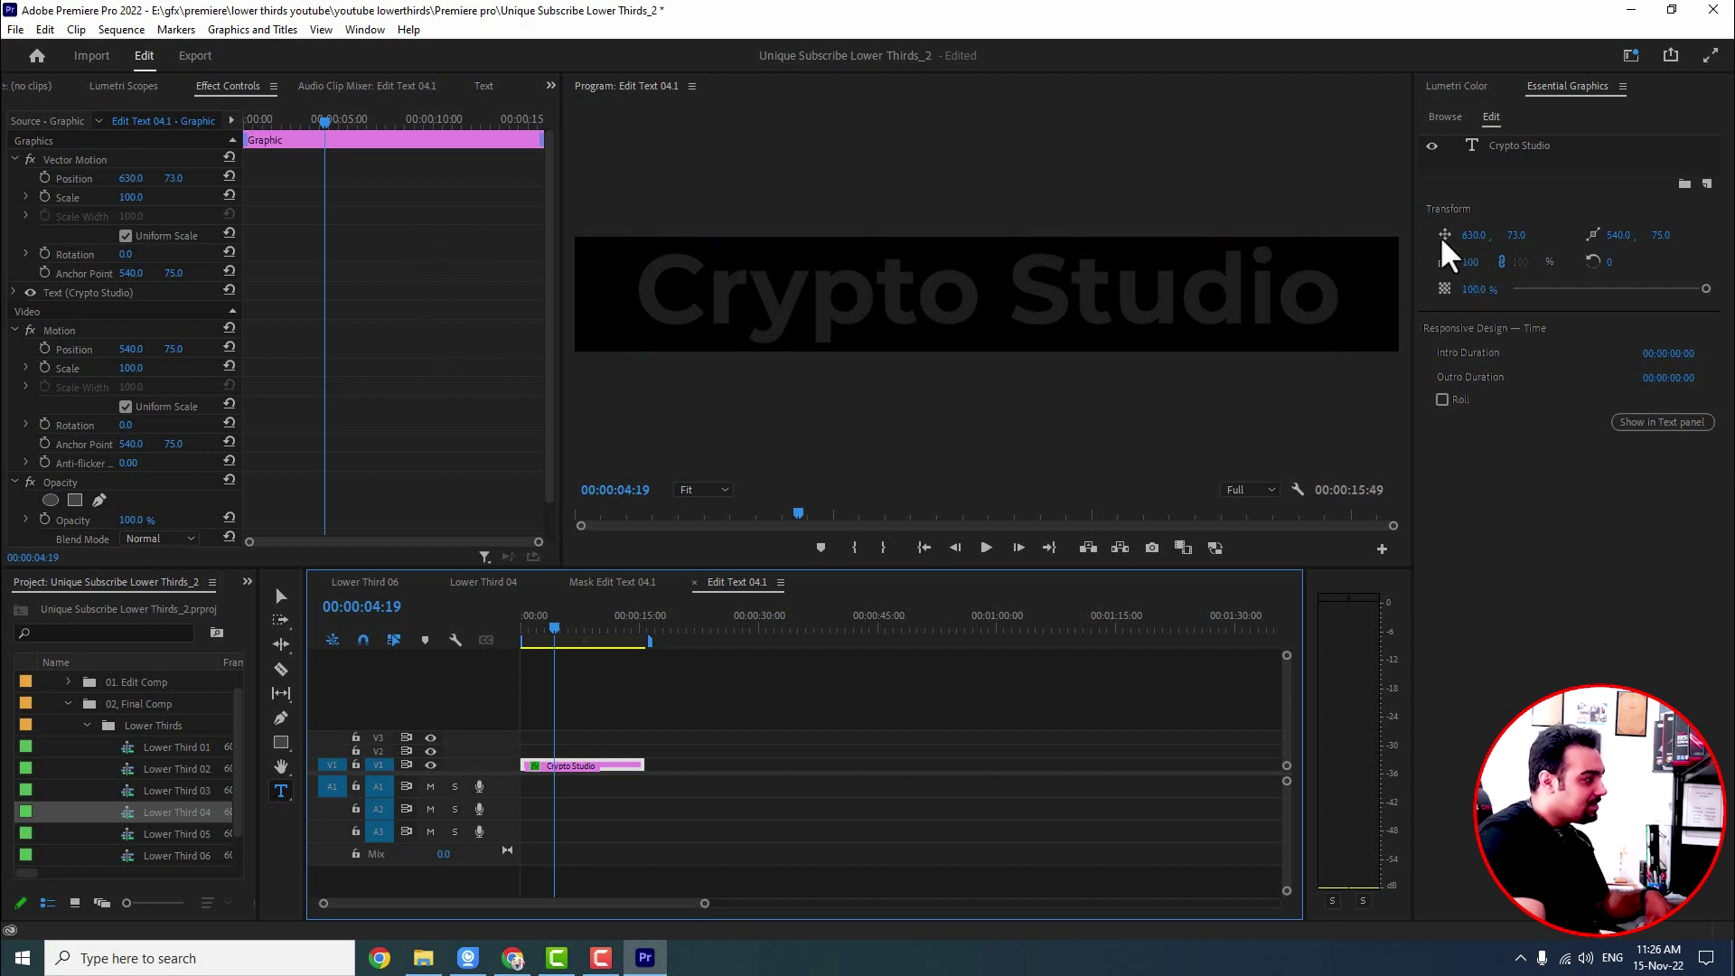
pyautogui.click(631, 583)
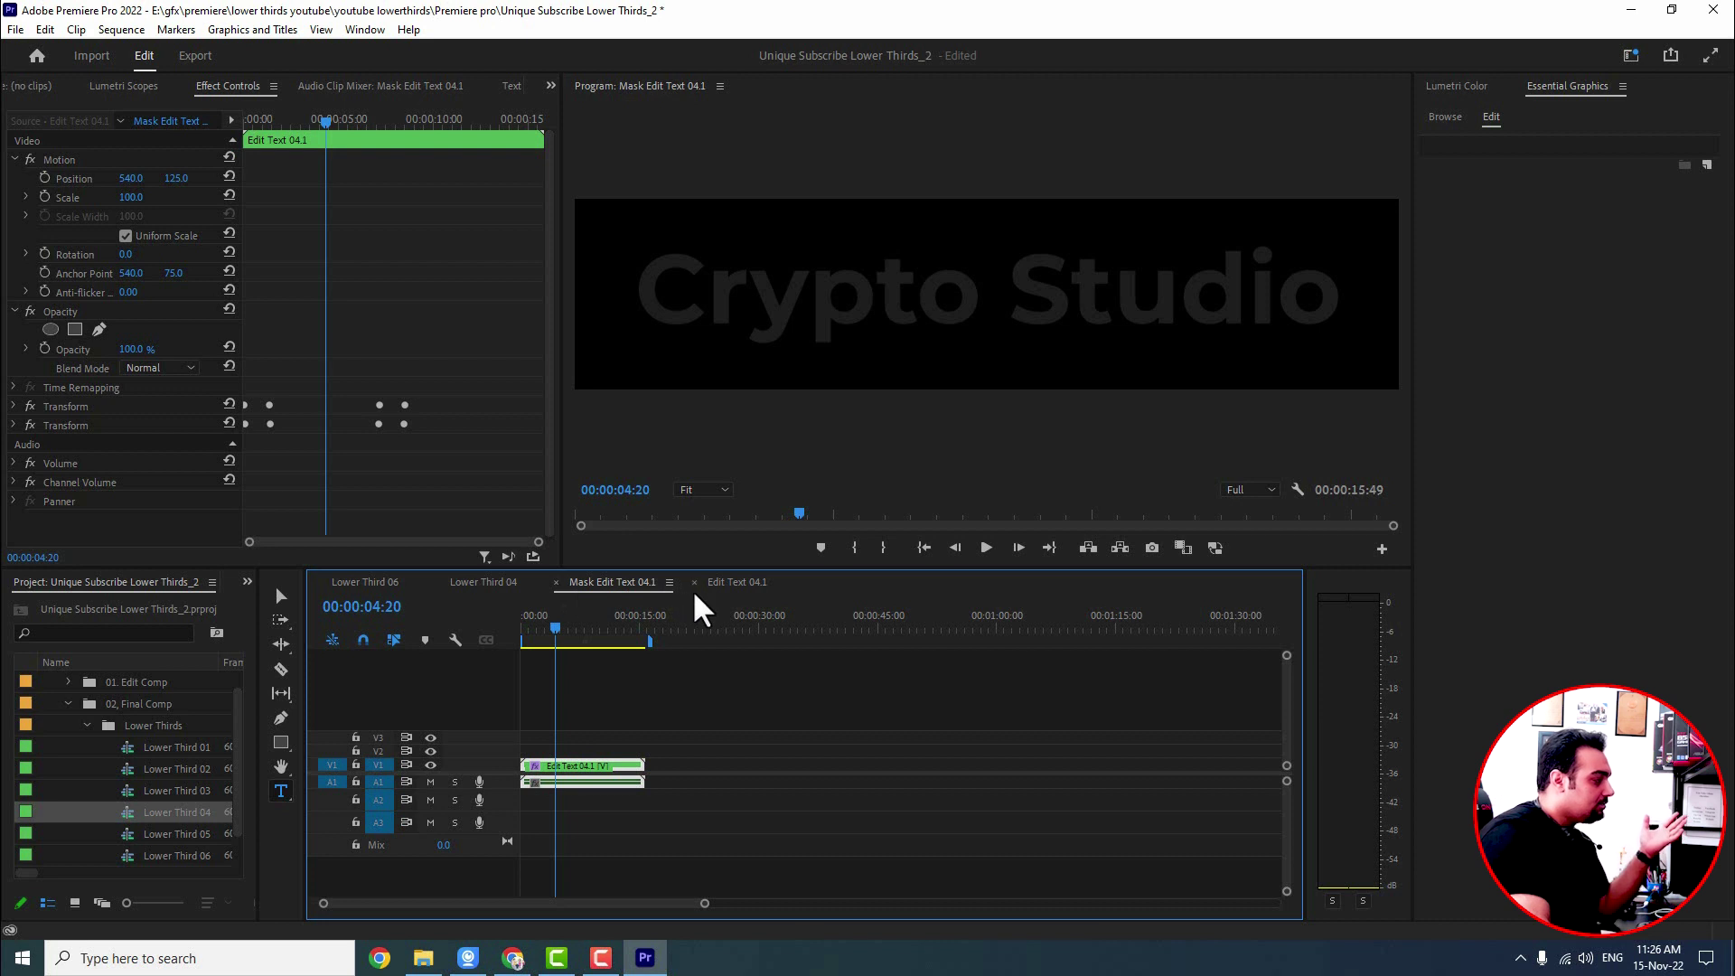
pyautogui.click(737, 582)
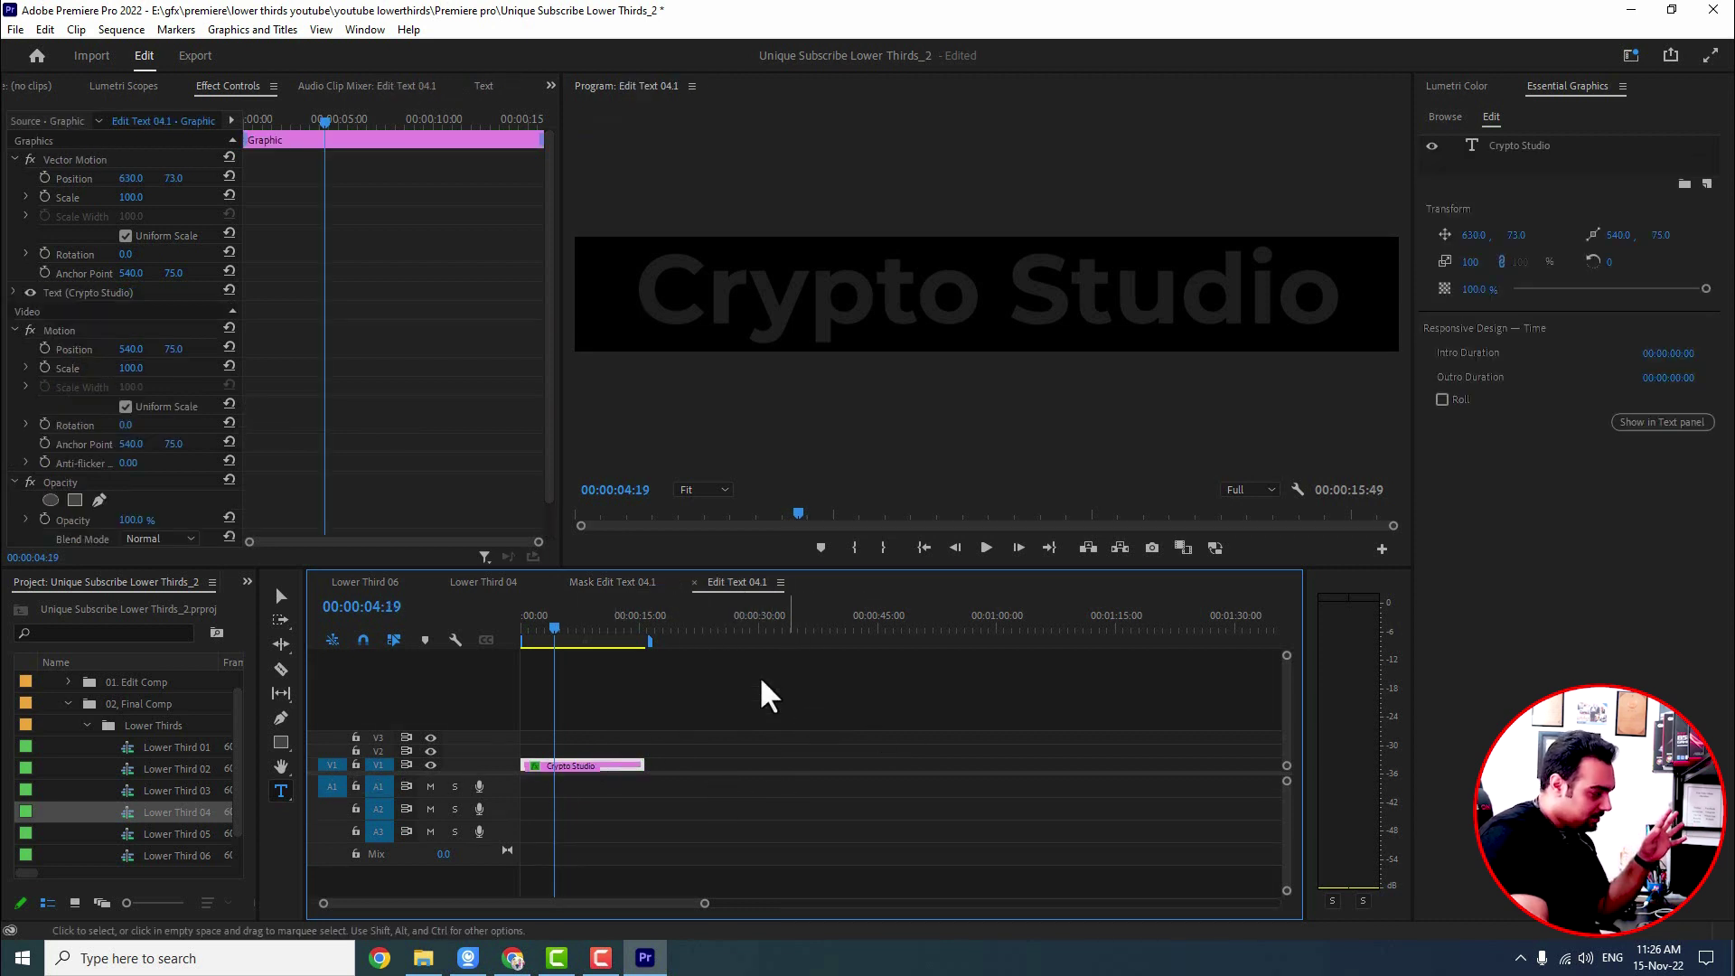
pyautogui.click(735, 709)
pyautogui.click(136, 33)
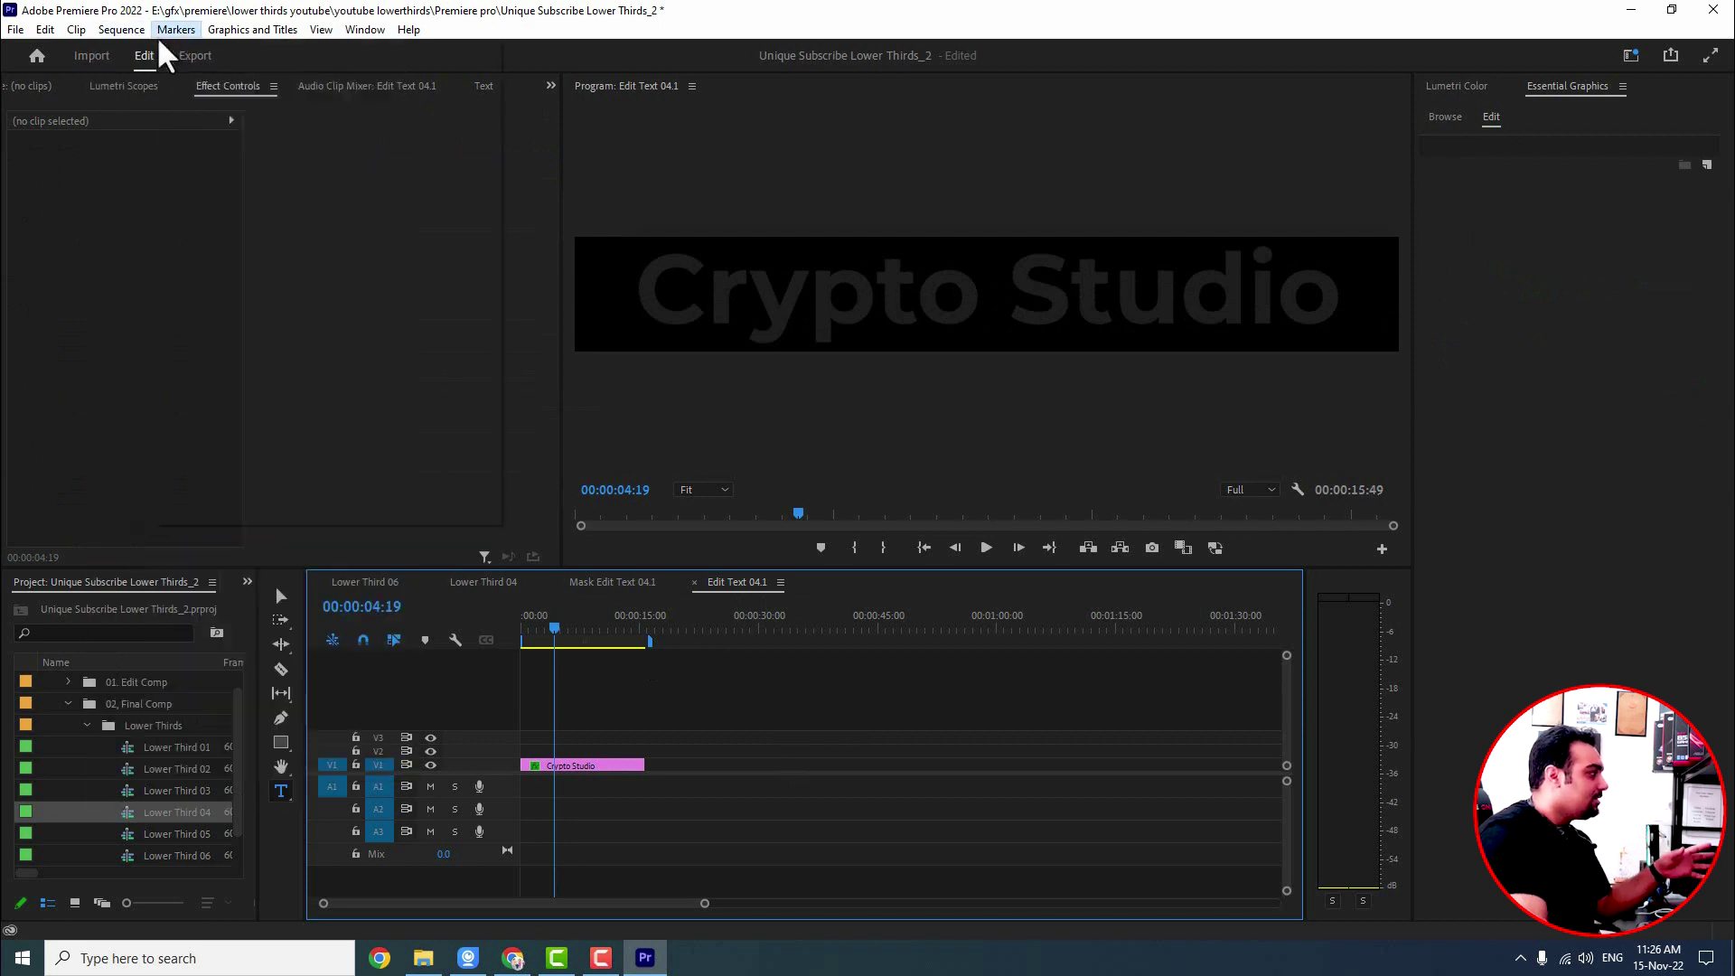
pyautogui.click(737, 785)
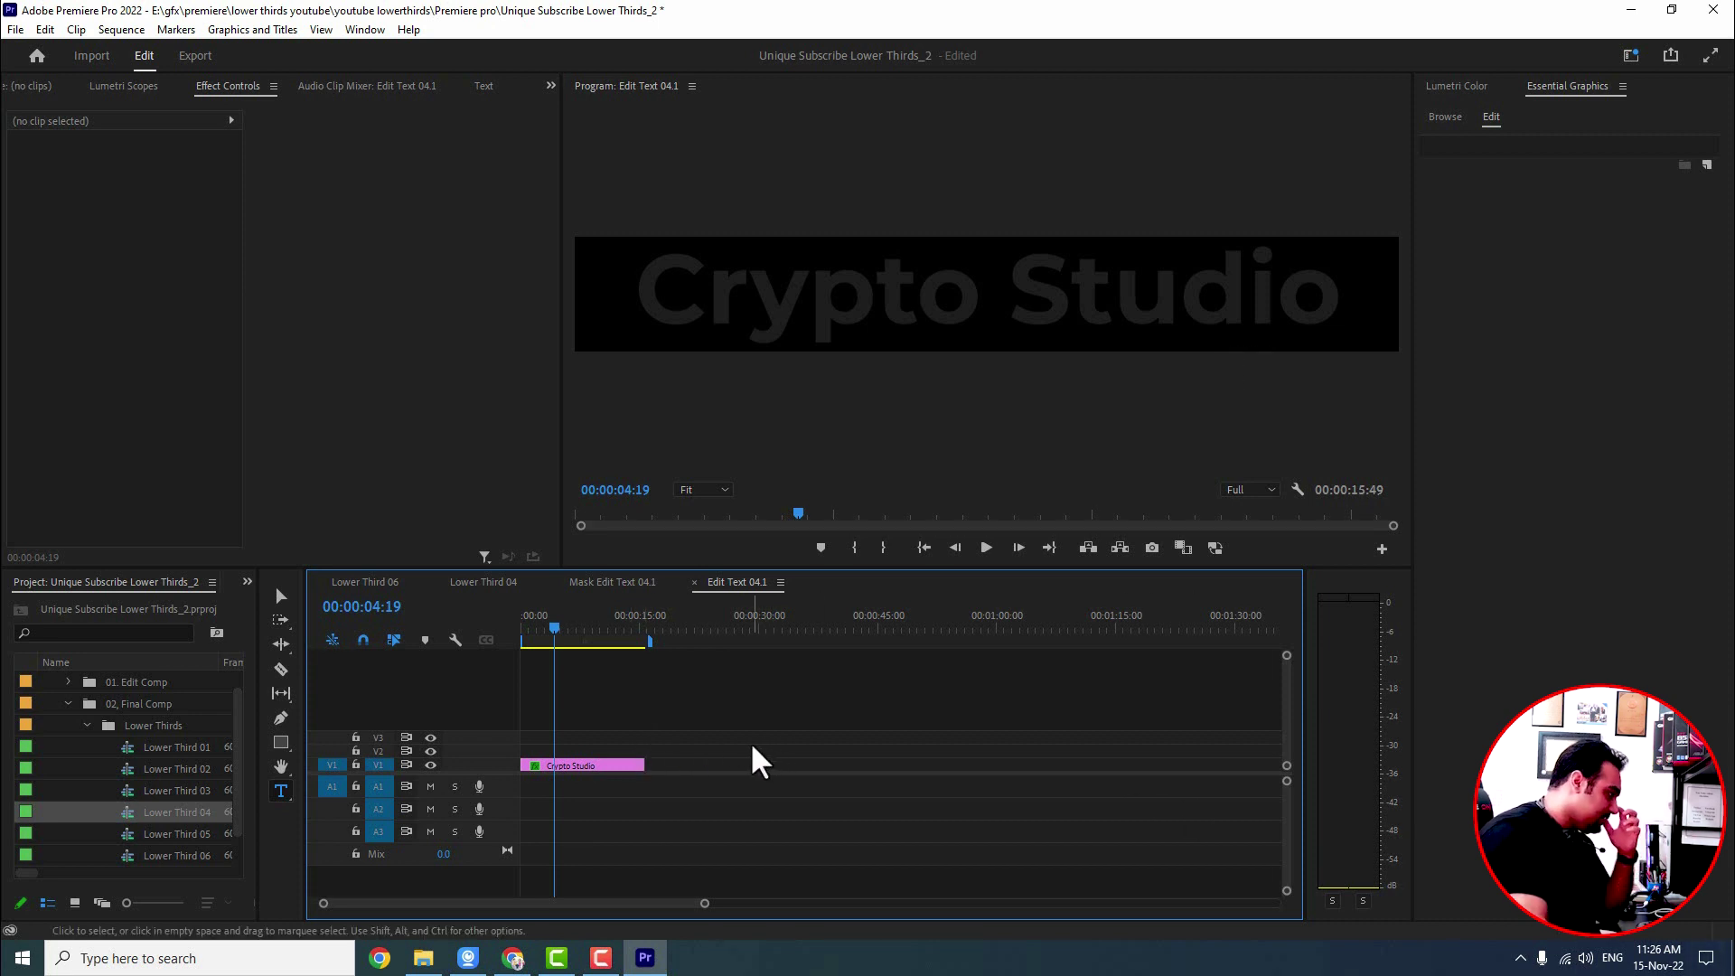
# - Open the Mask Edit Placeholder 04.1 clip from Lower Third 04 and go into its nested Edit Placeholder 04.1(Mask) sequence
pyautogui.click(485, 583)
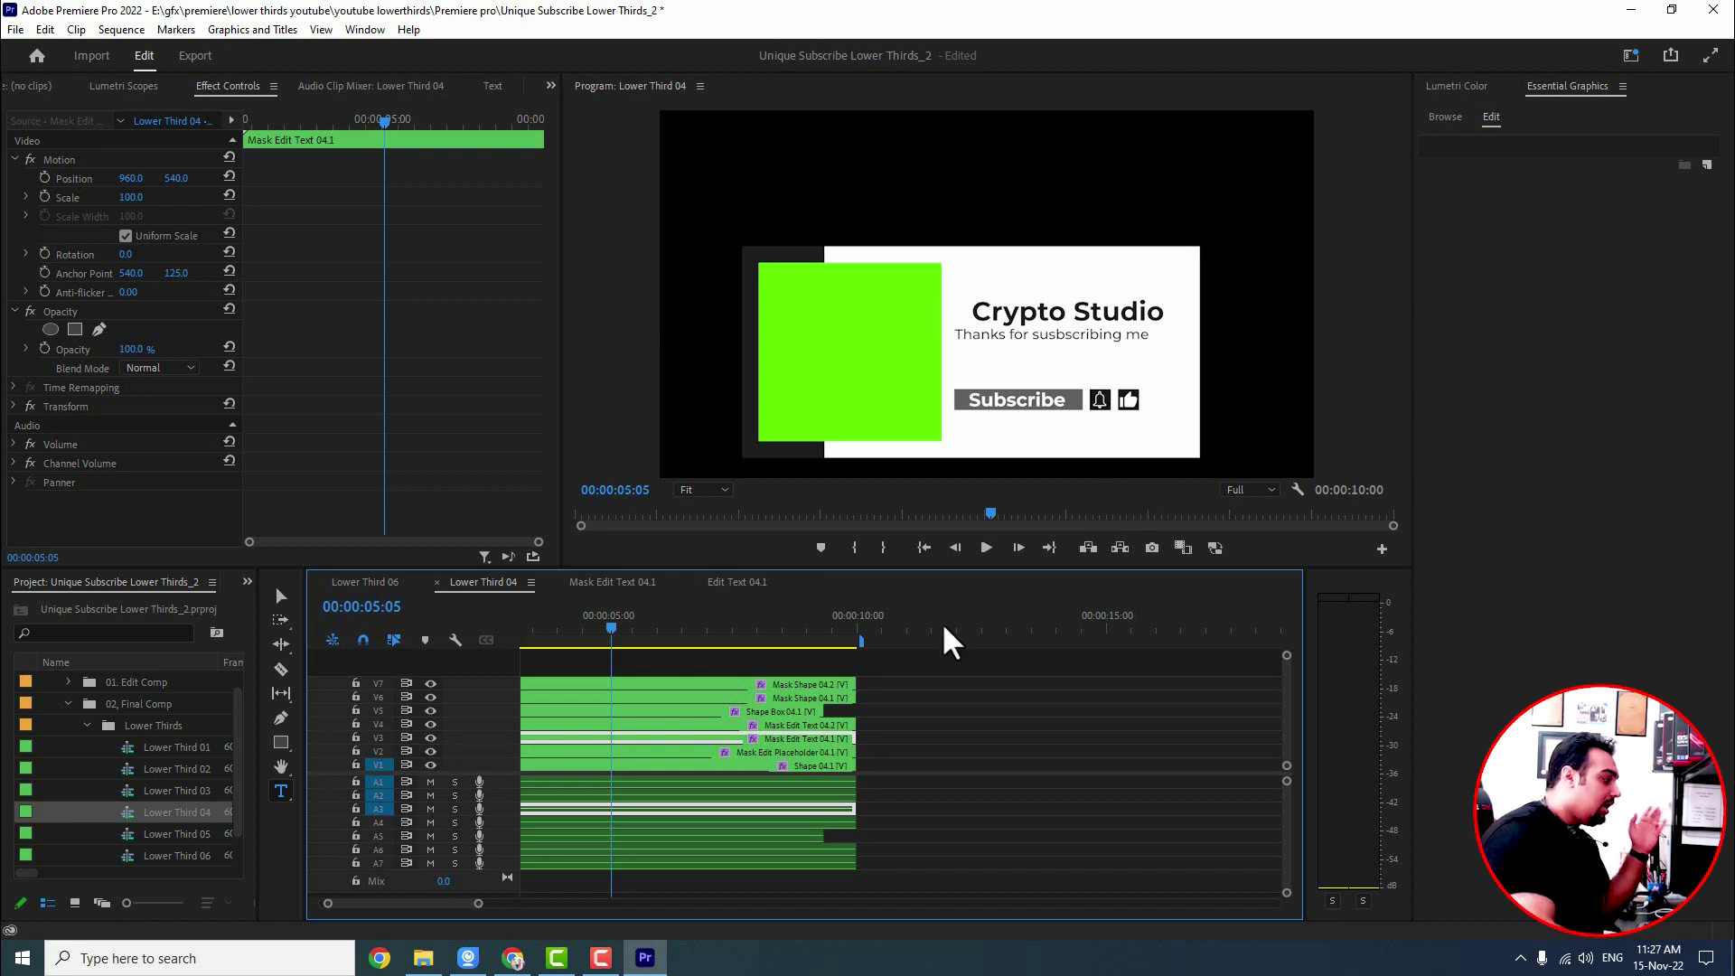
pyautogui.click(792, 752)
pyautogui.click(743, 738)
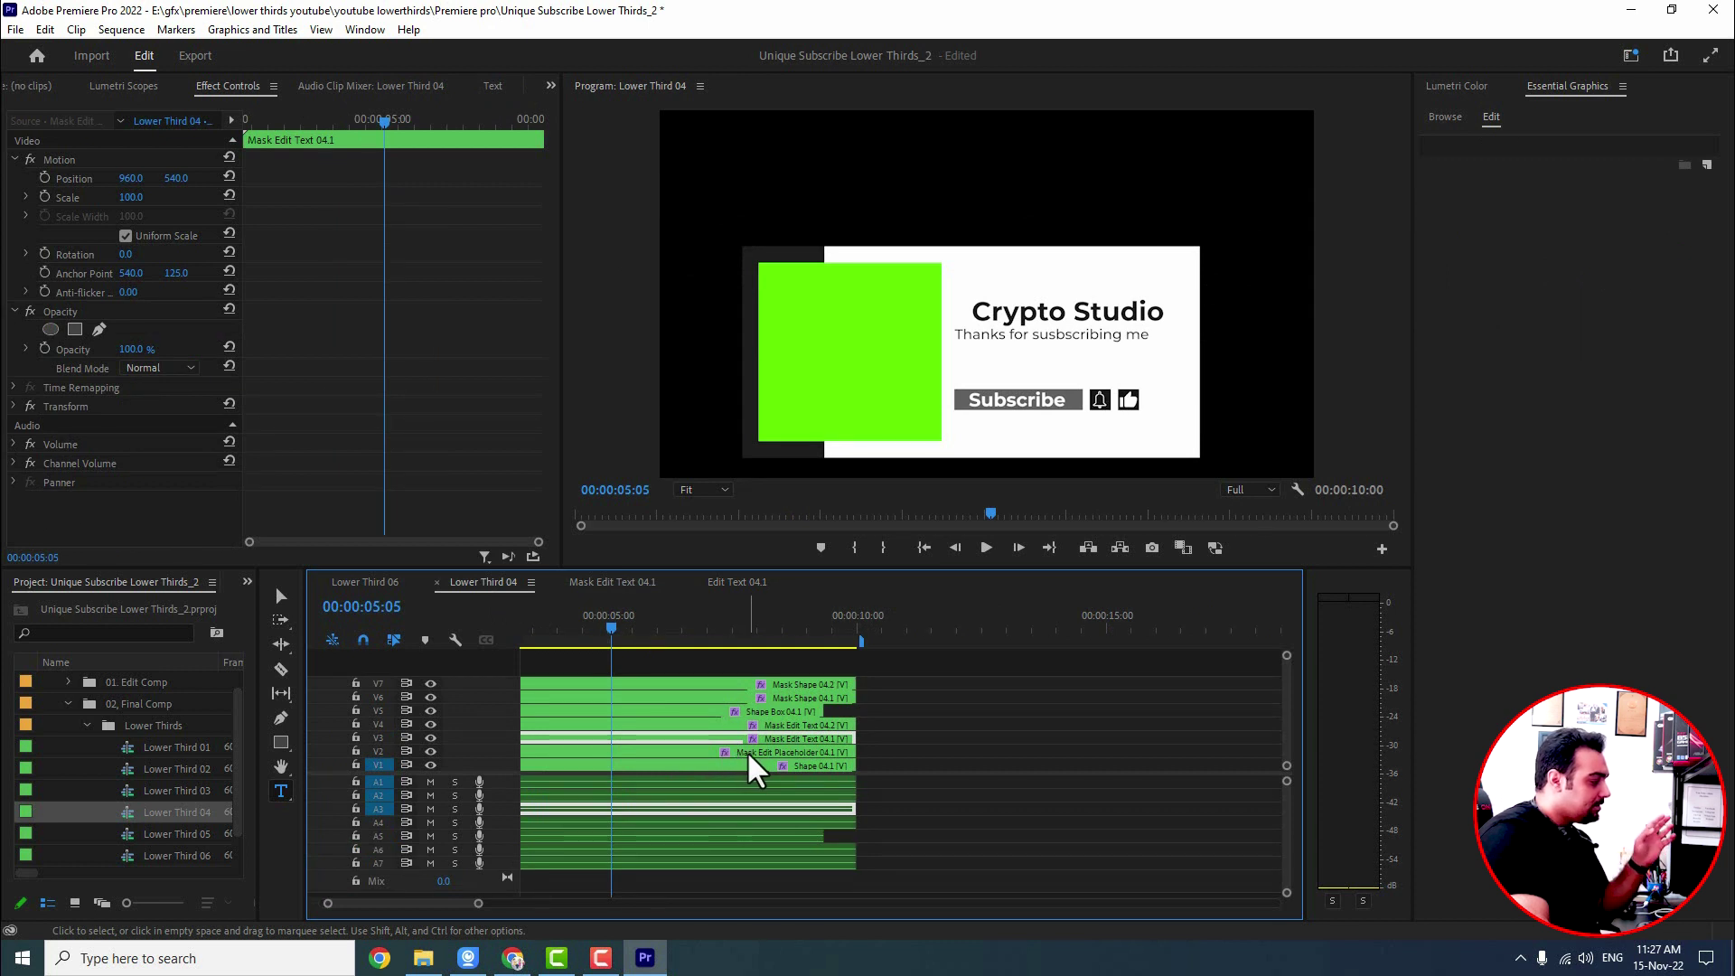
pyautogui.doubleClick(799, 750)
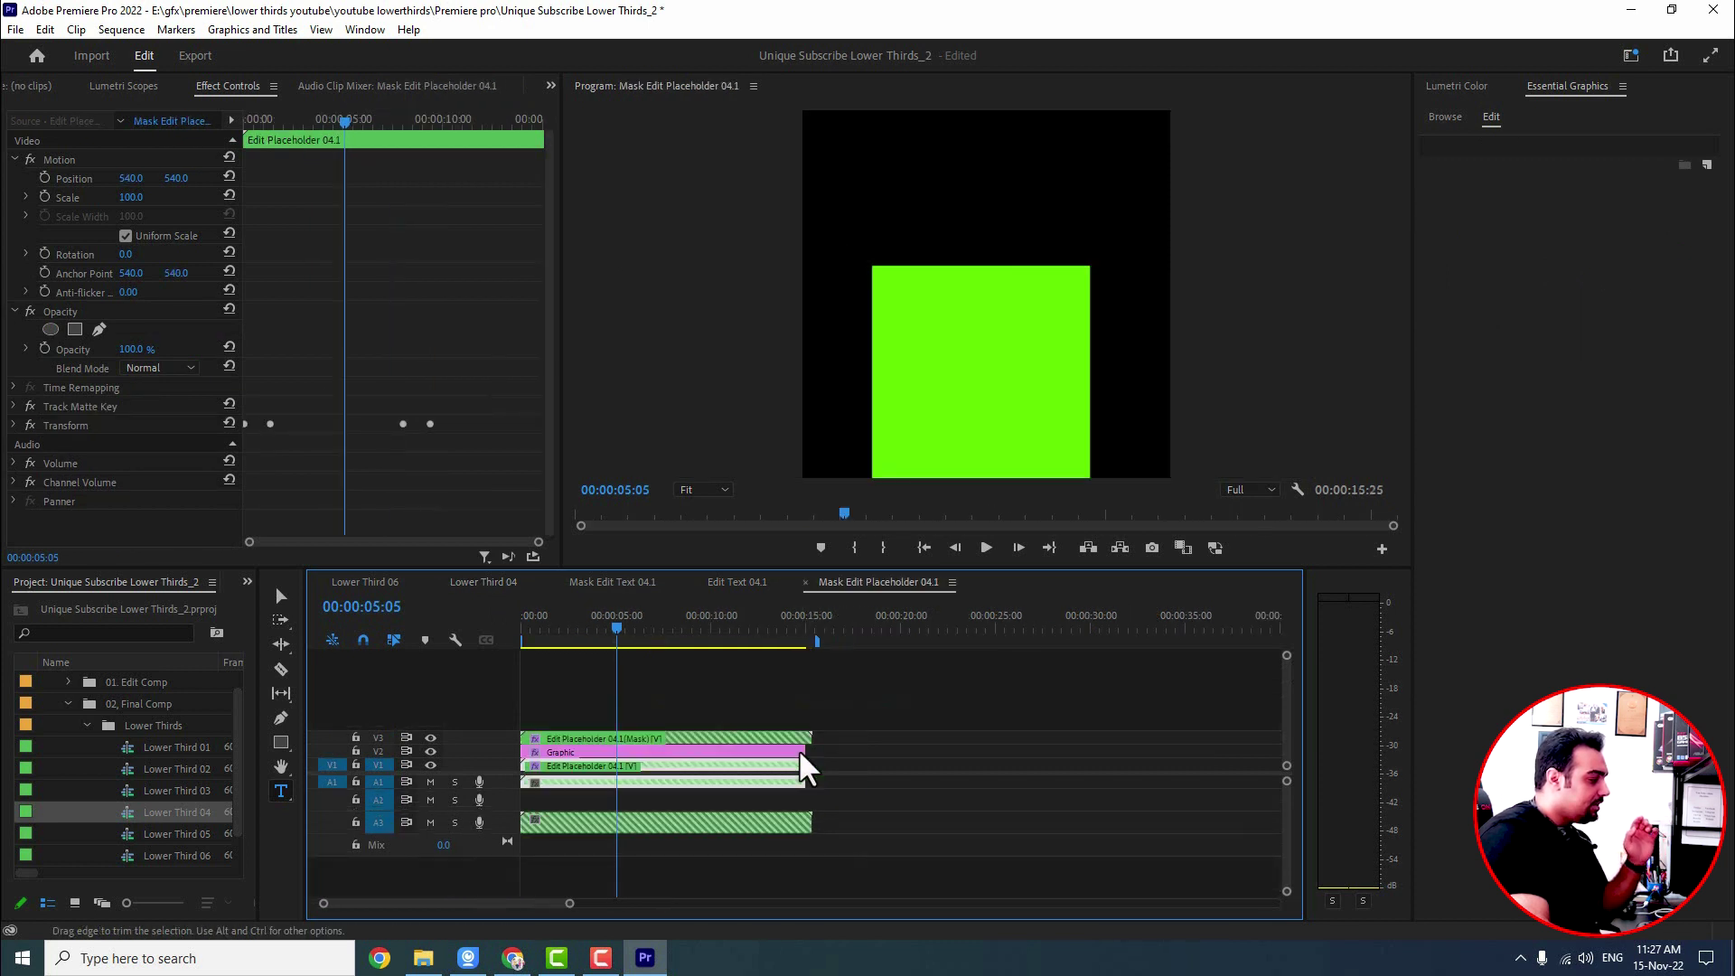
pyautogui.click(559, 582)
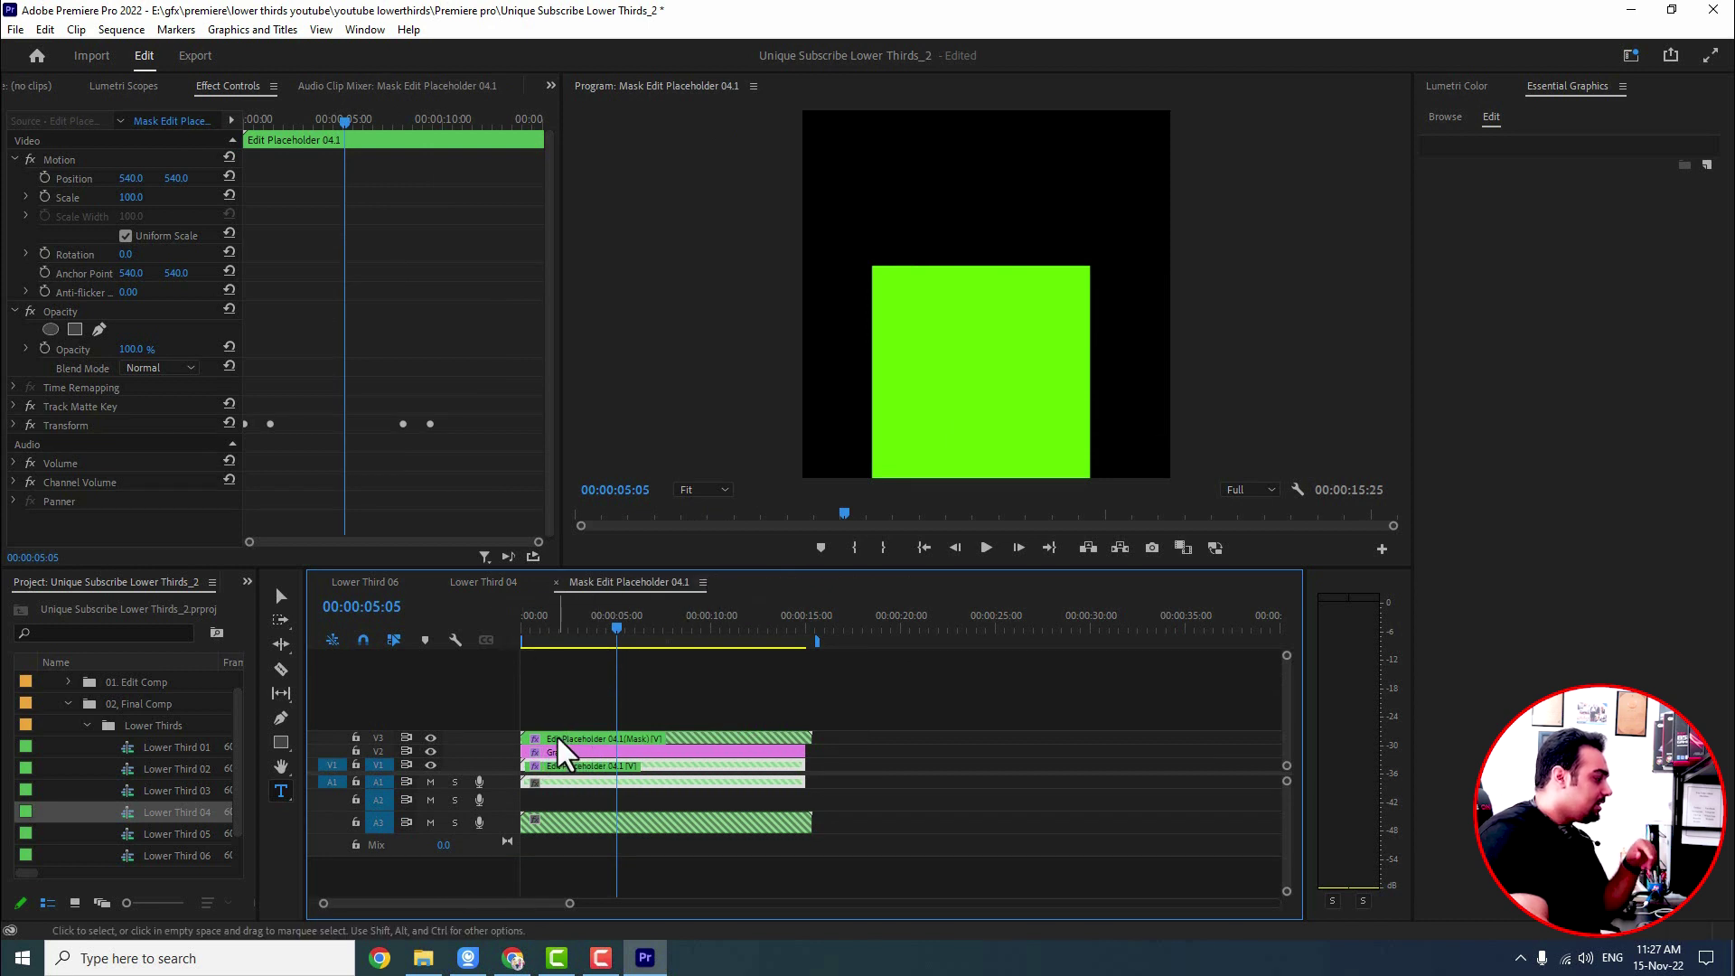
pyautogui.click(614, 736)
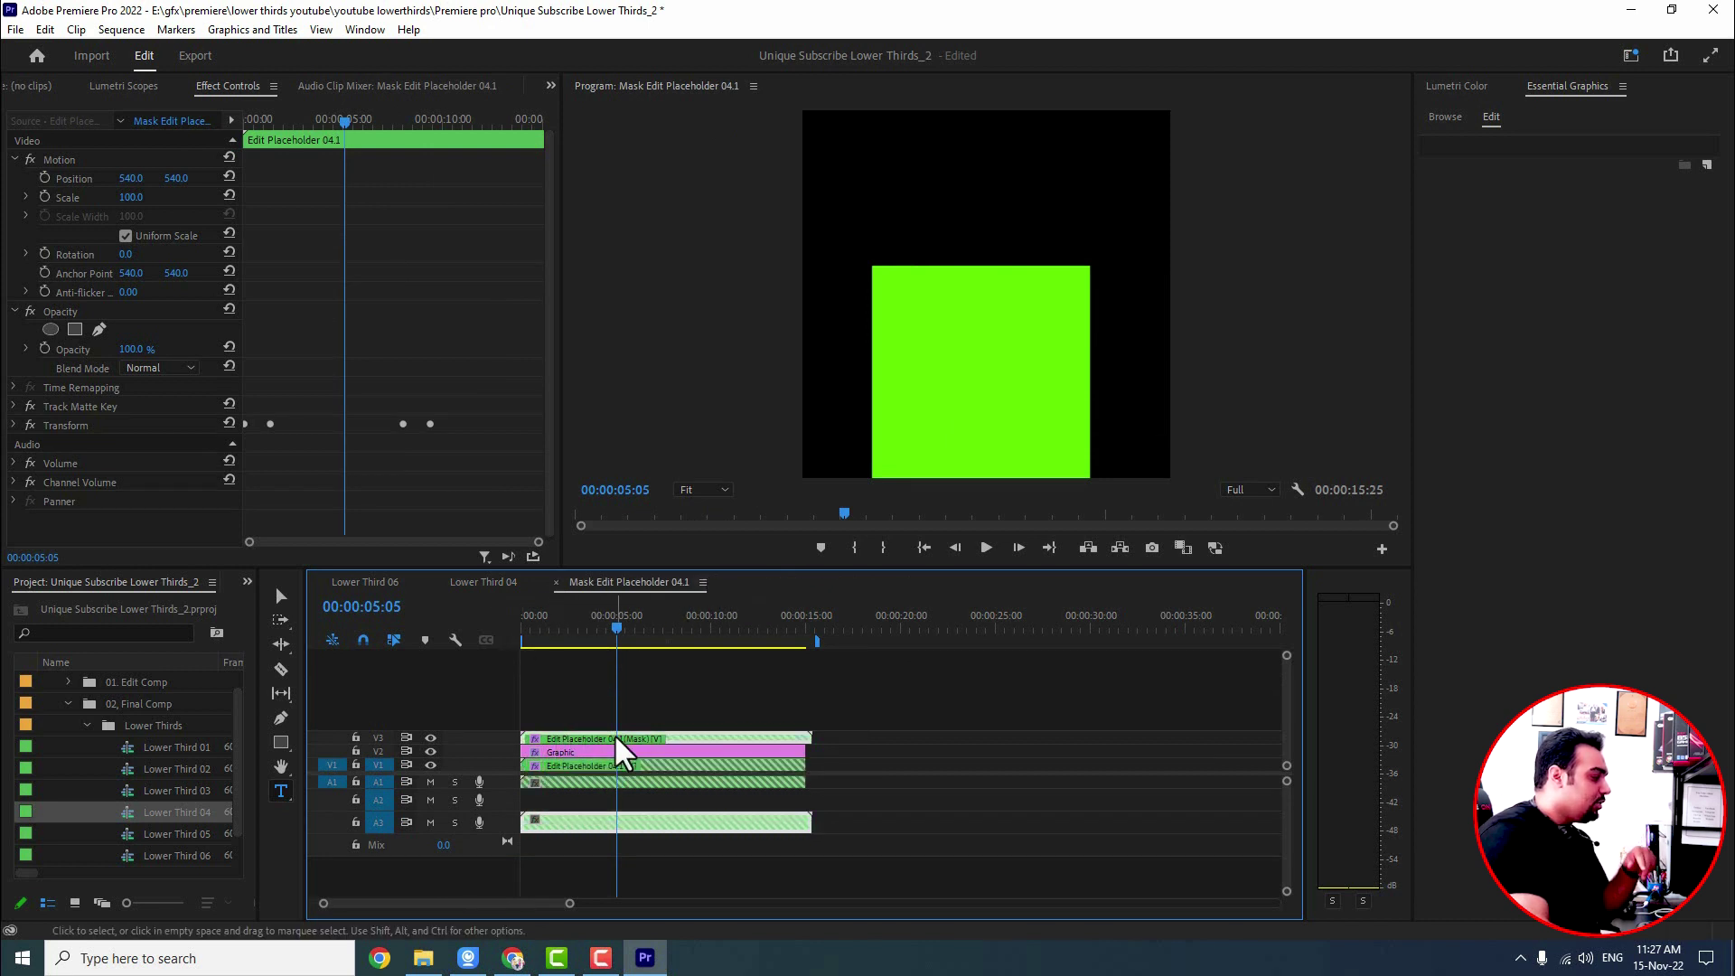
pyautogui.doubleClick(568, 735)
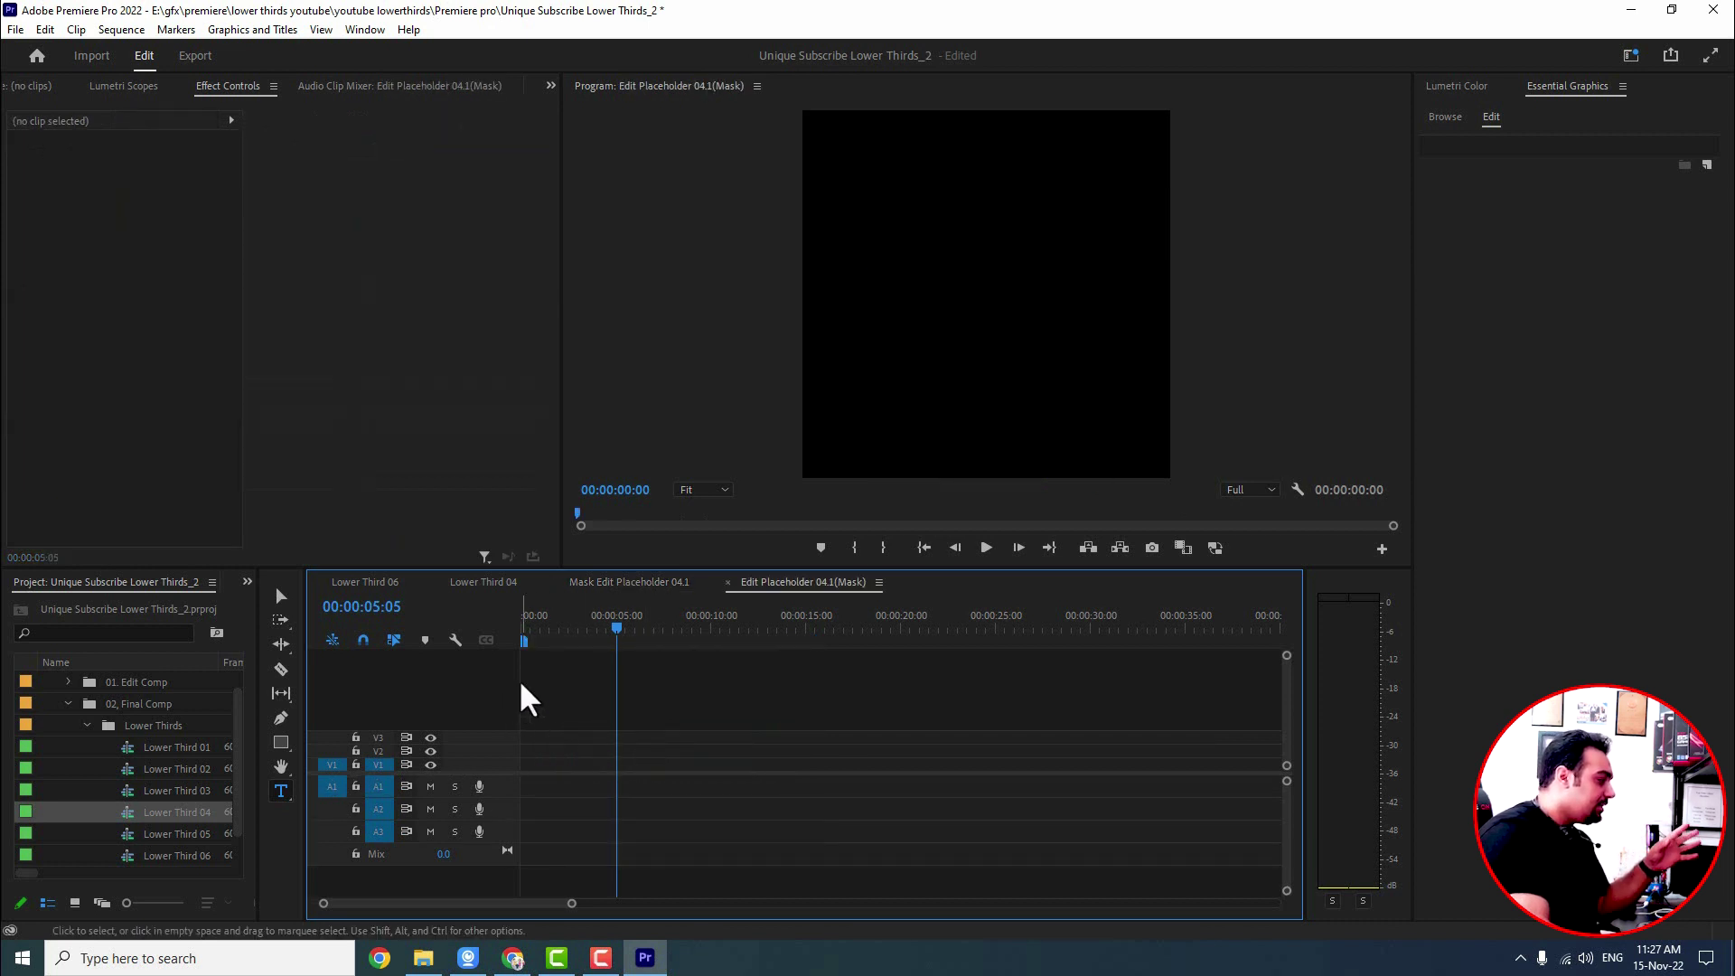
pyautogui.click(599, 582)
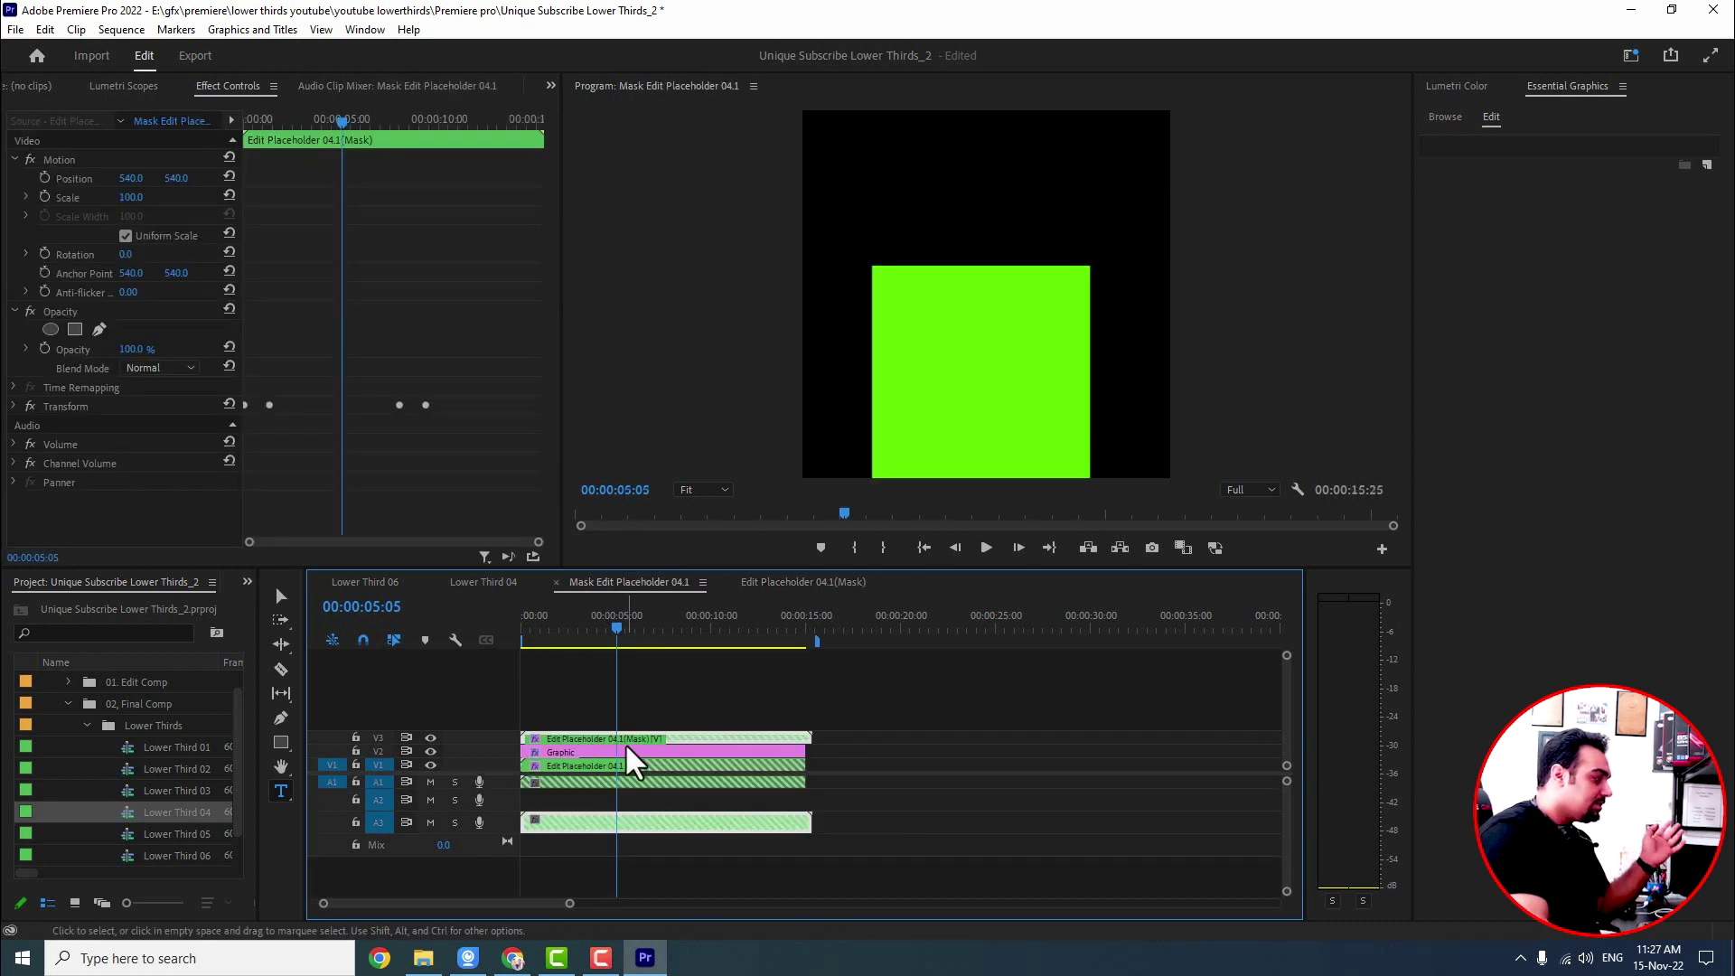
pyautogui.click(799, 581)
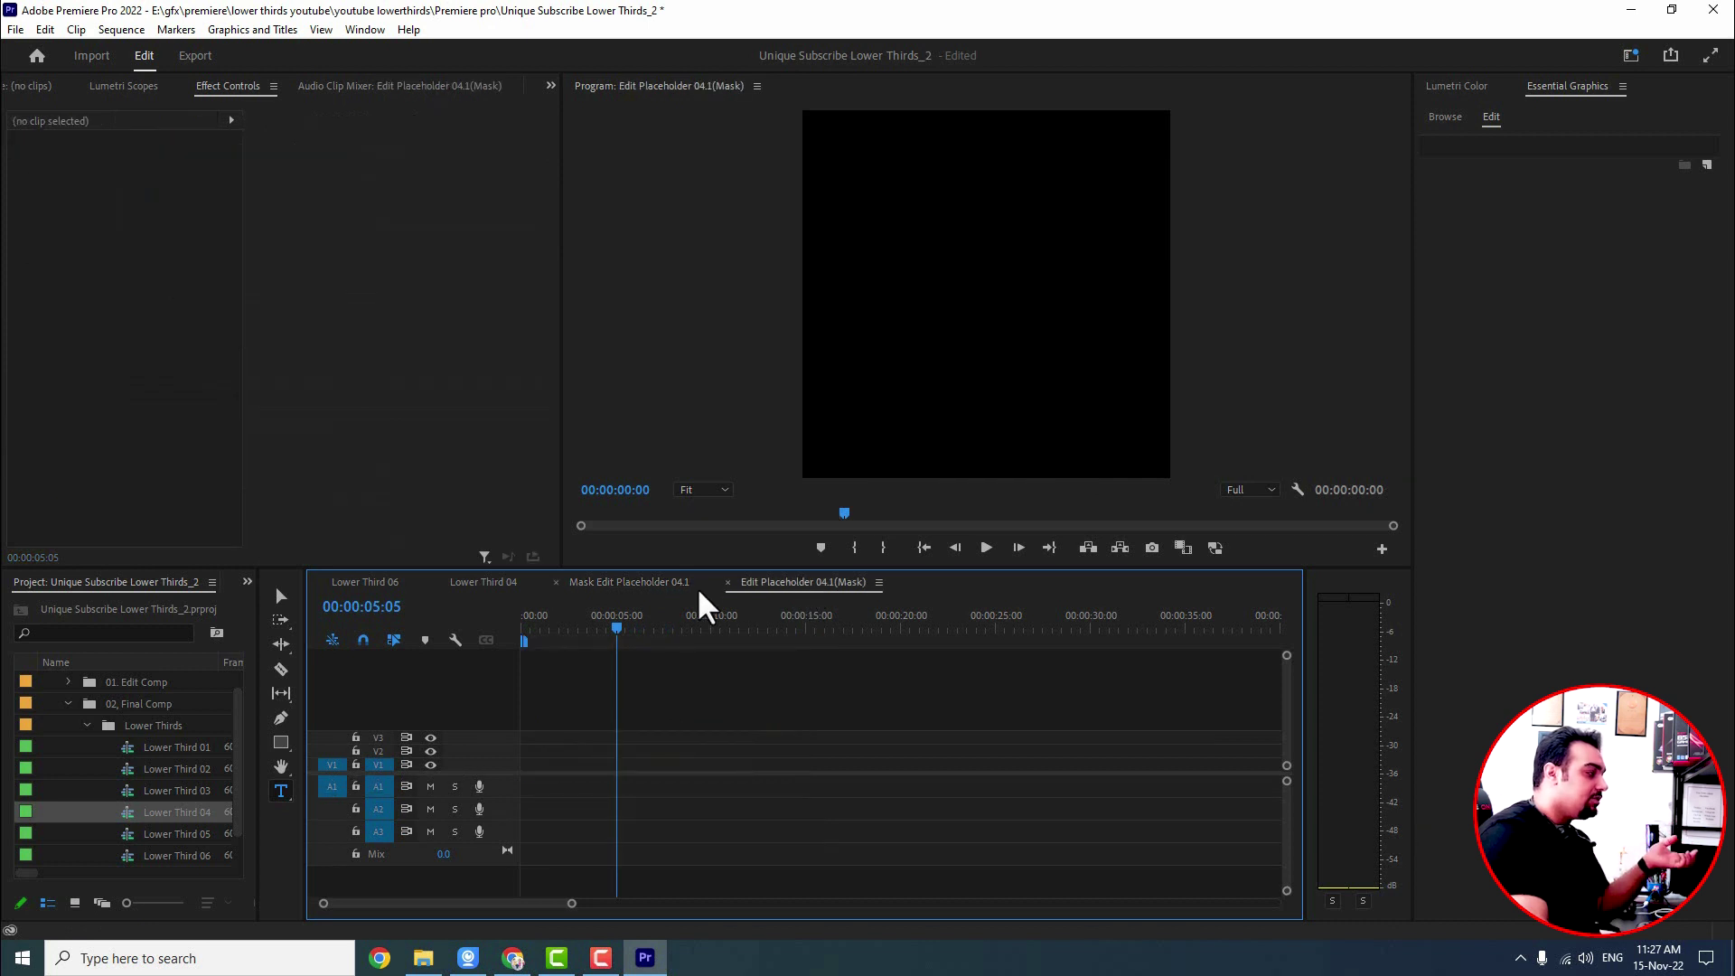
# - Insert the picture me normal00.jpg at the start of V1 in Edit Placeholder 04.1(Mask) and extend it to about 36 seconds
pyautogui.moveTo(427, 964)
pyautogui.moveTo(426, 964); pyautogui.dragTo(518, 759)
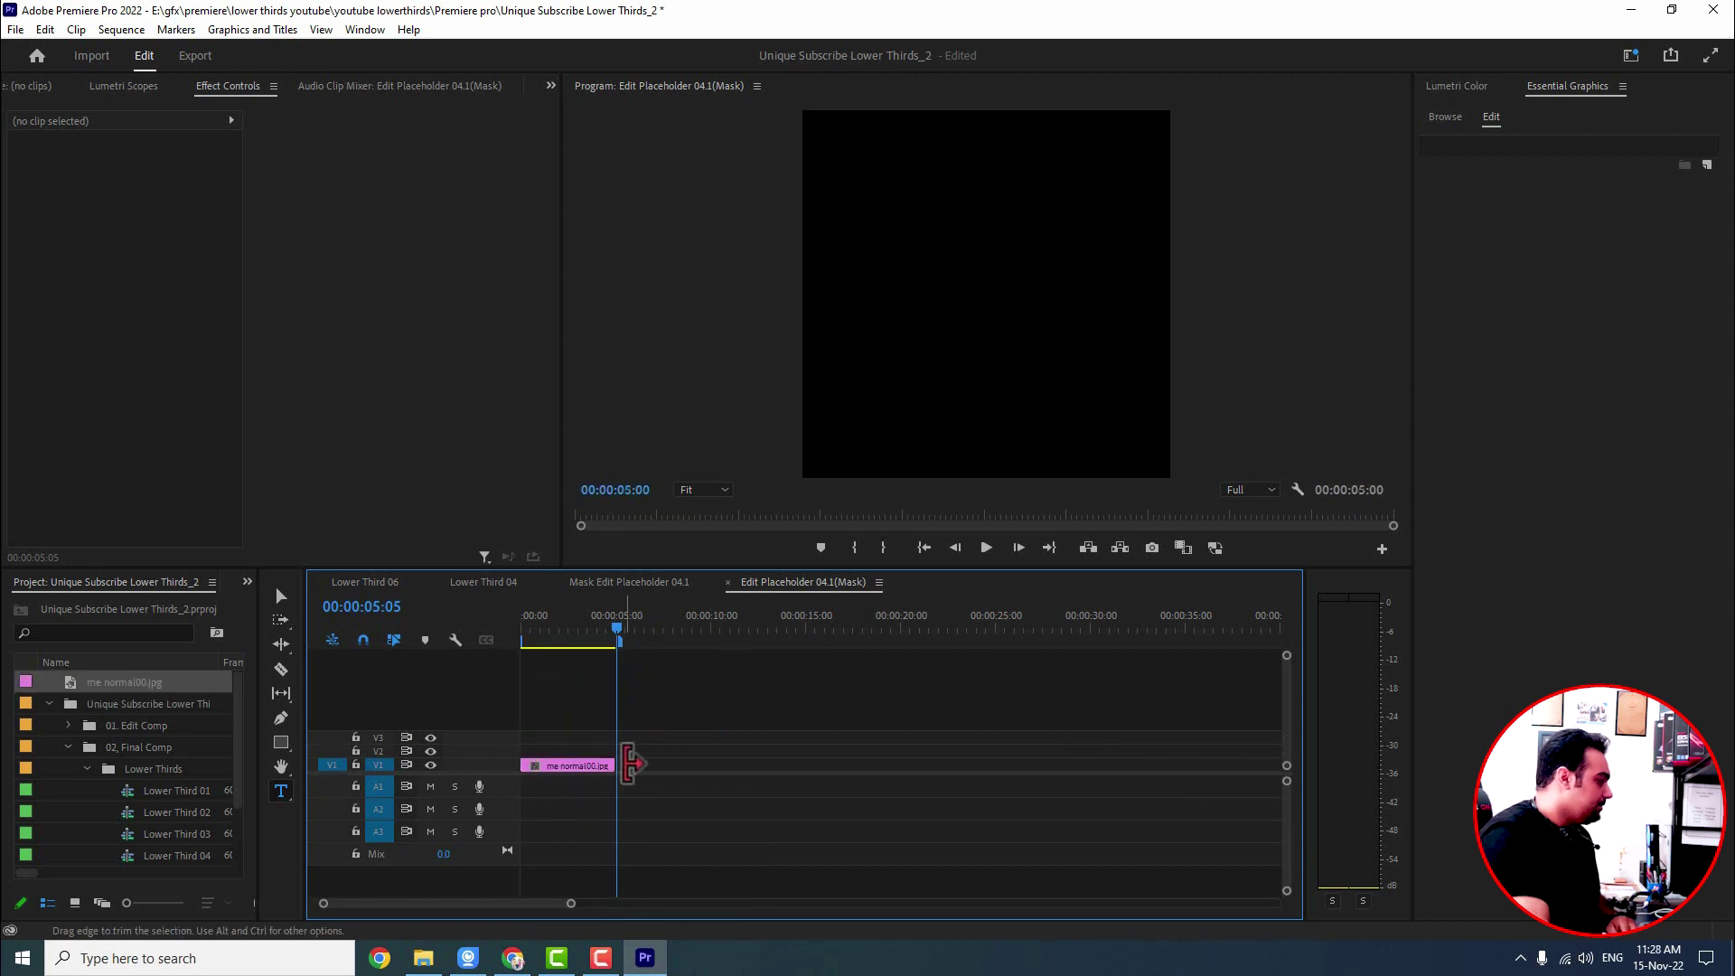
pyautogui.moveTo(631, 764); pyautogui.dragTo(1208, 765)
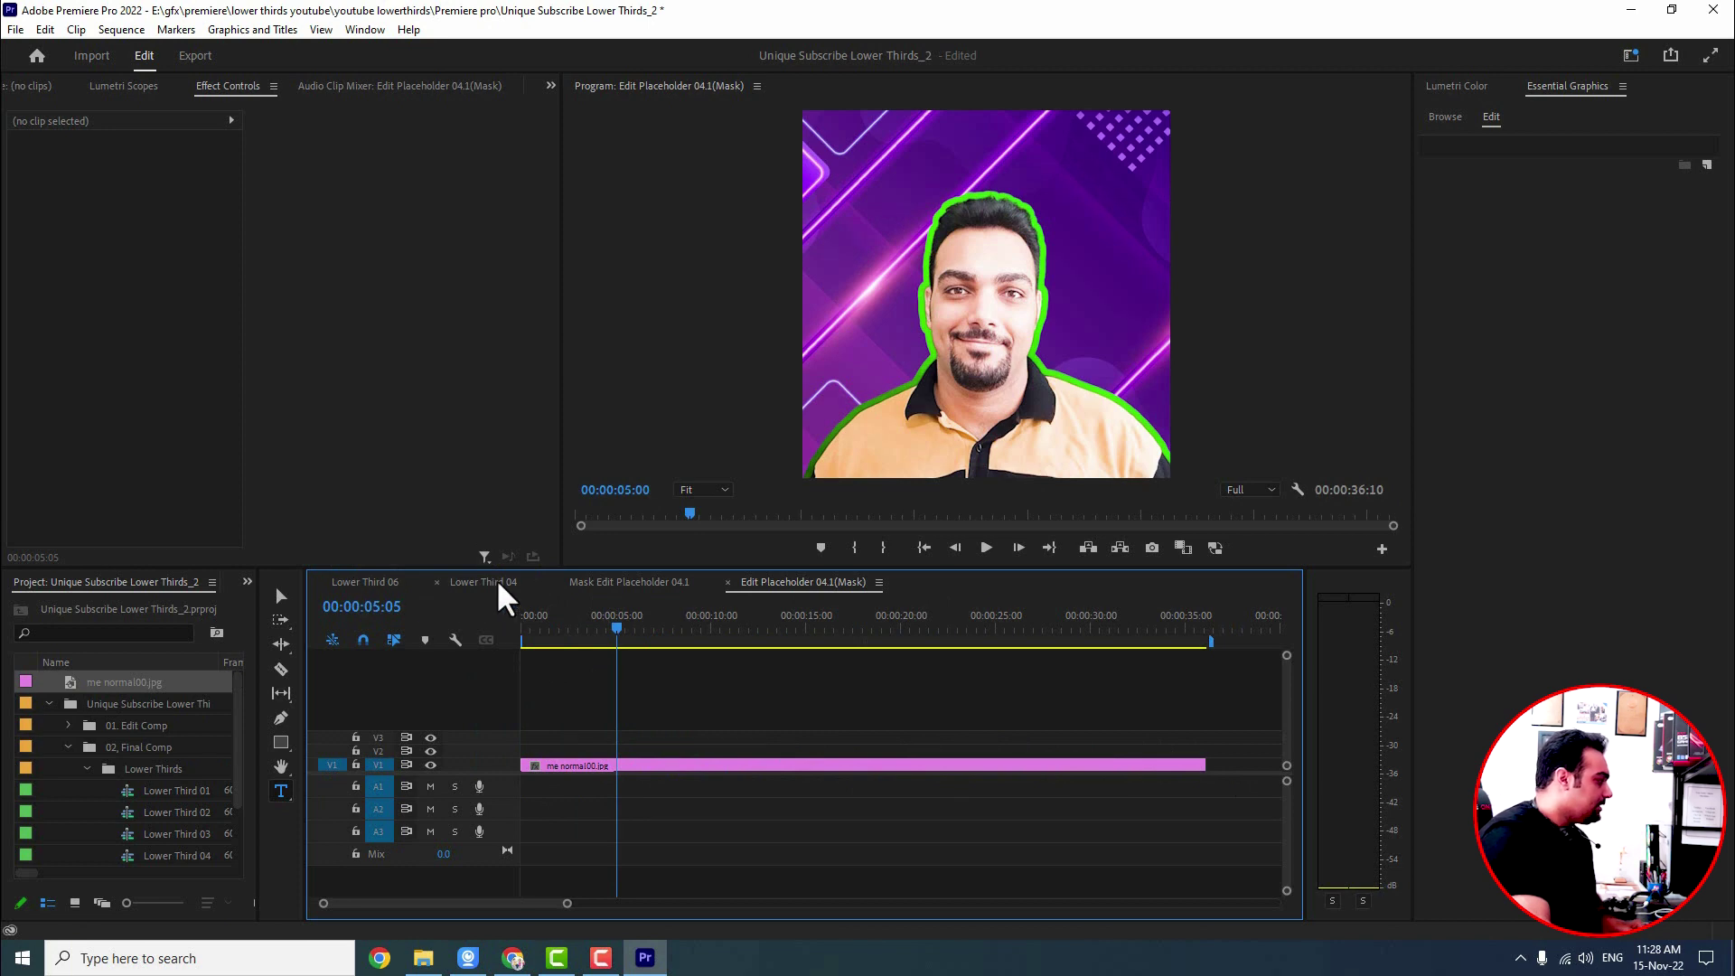
# - Play Lower Third 04 from the beginning to check how the inserted picture animates
pyautogui.click(498, 581)
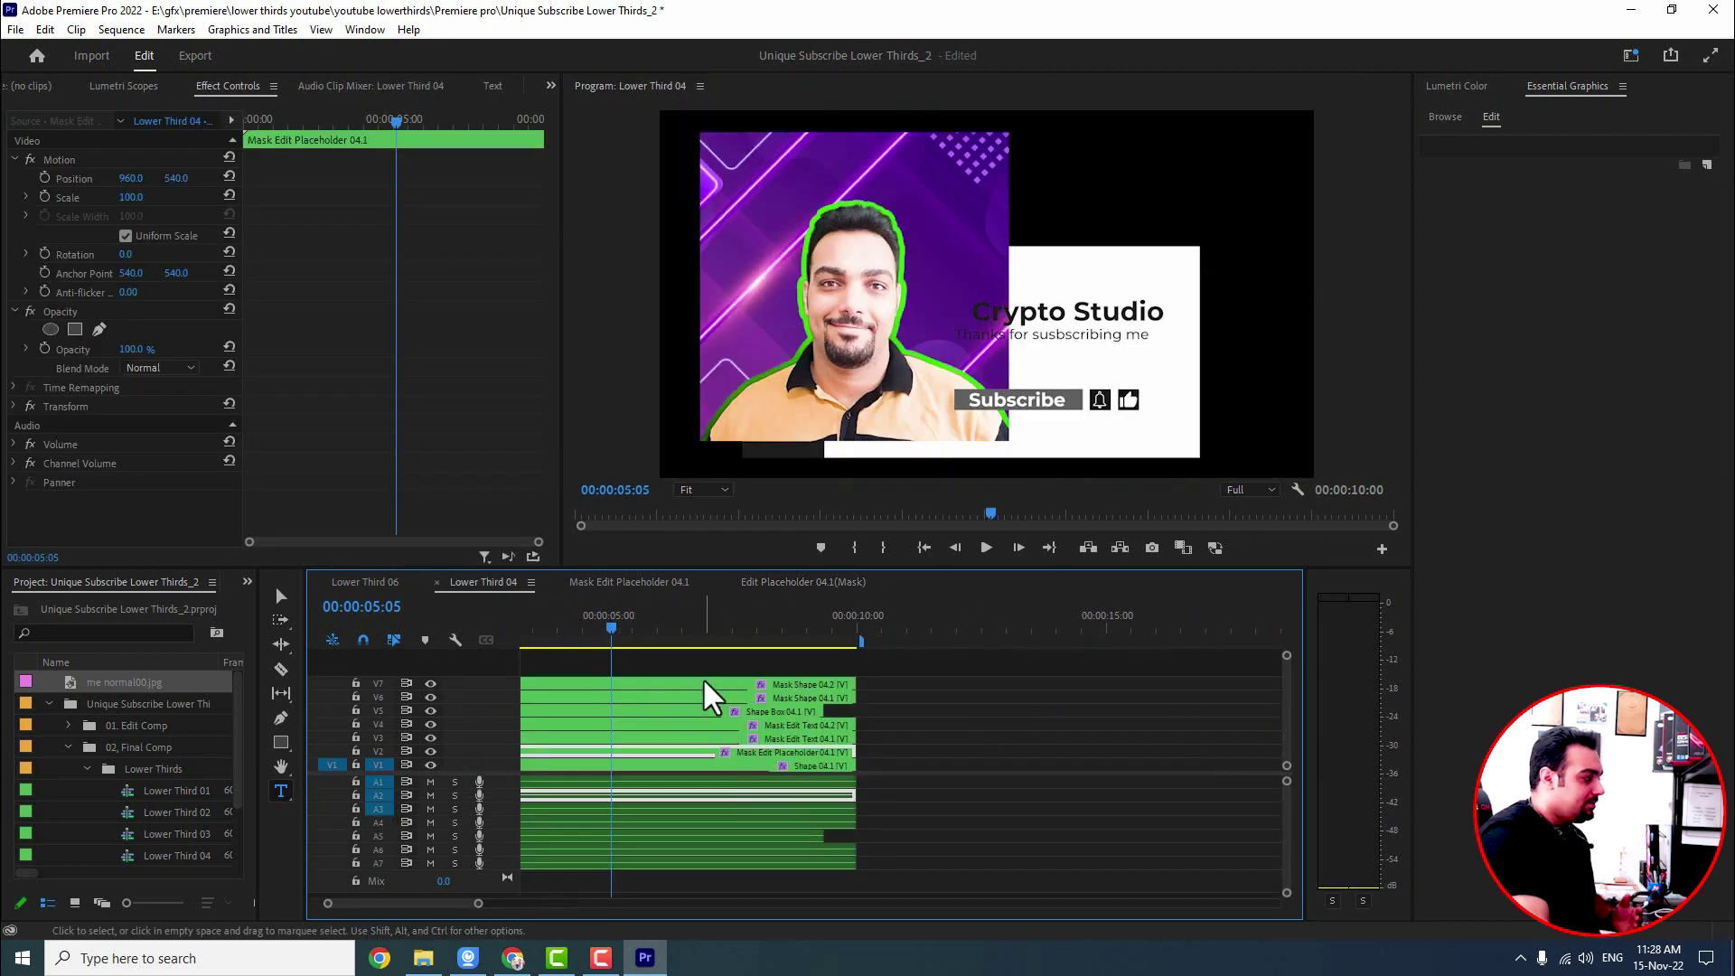
pyautogui.moveTo(616, 630); pyautogui.dragTo(507, 627)
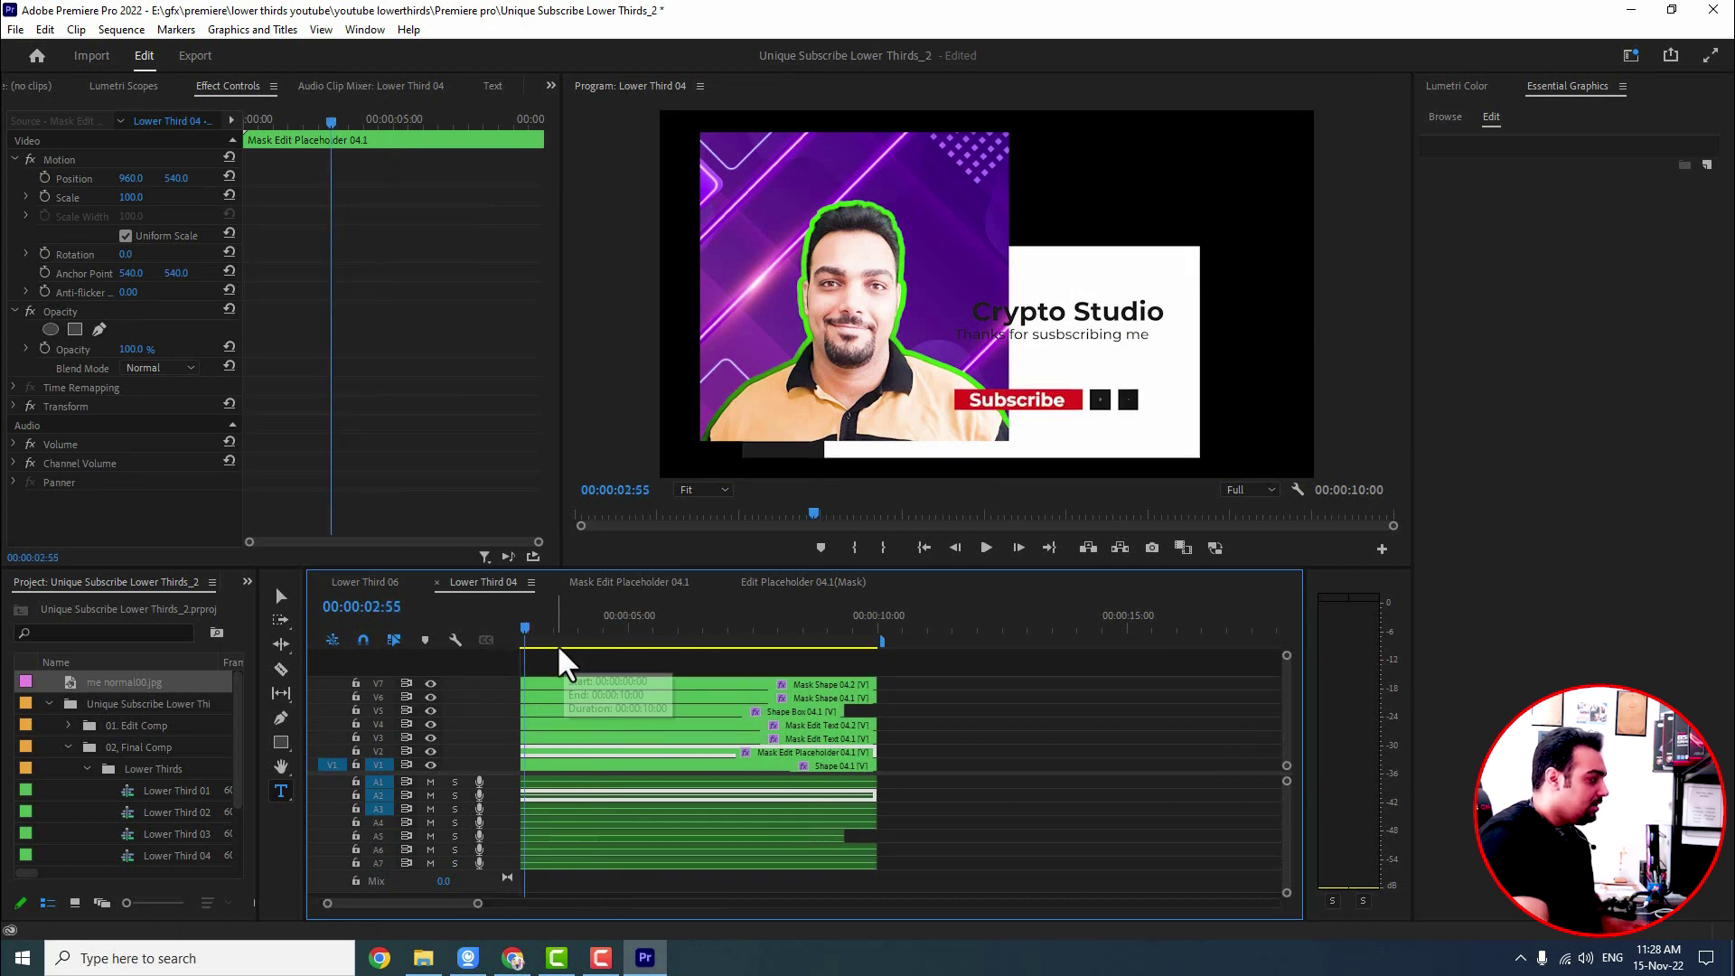
pyautogui.press('Home')
pyautogui.press('space')
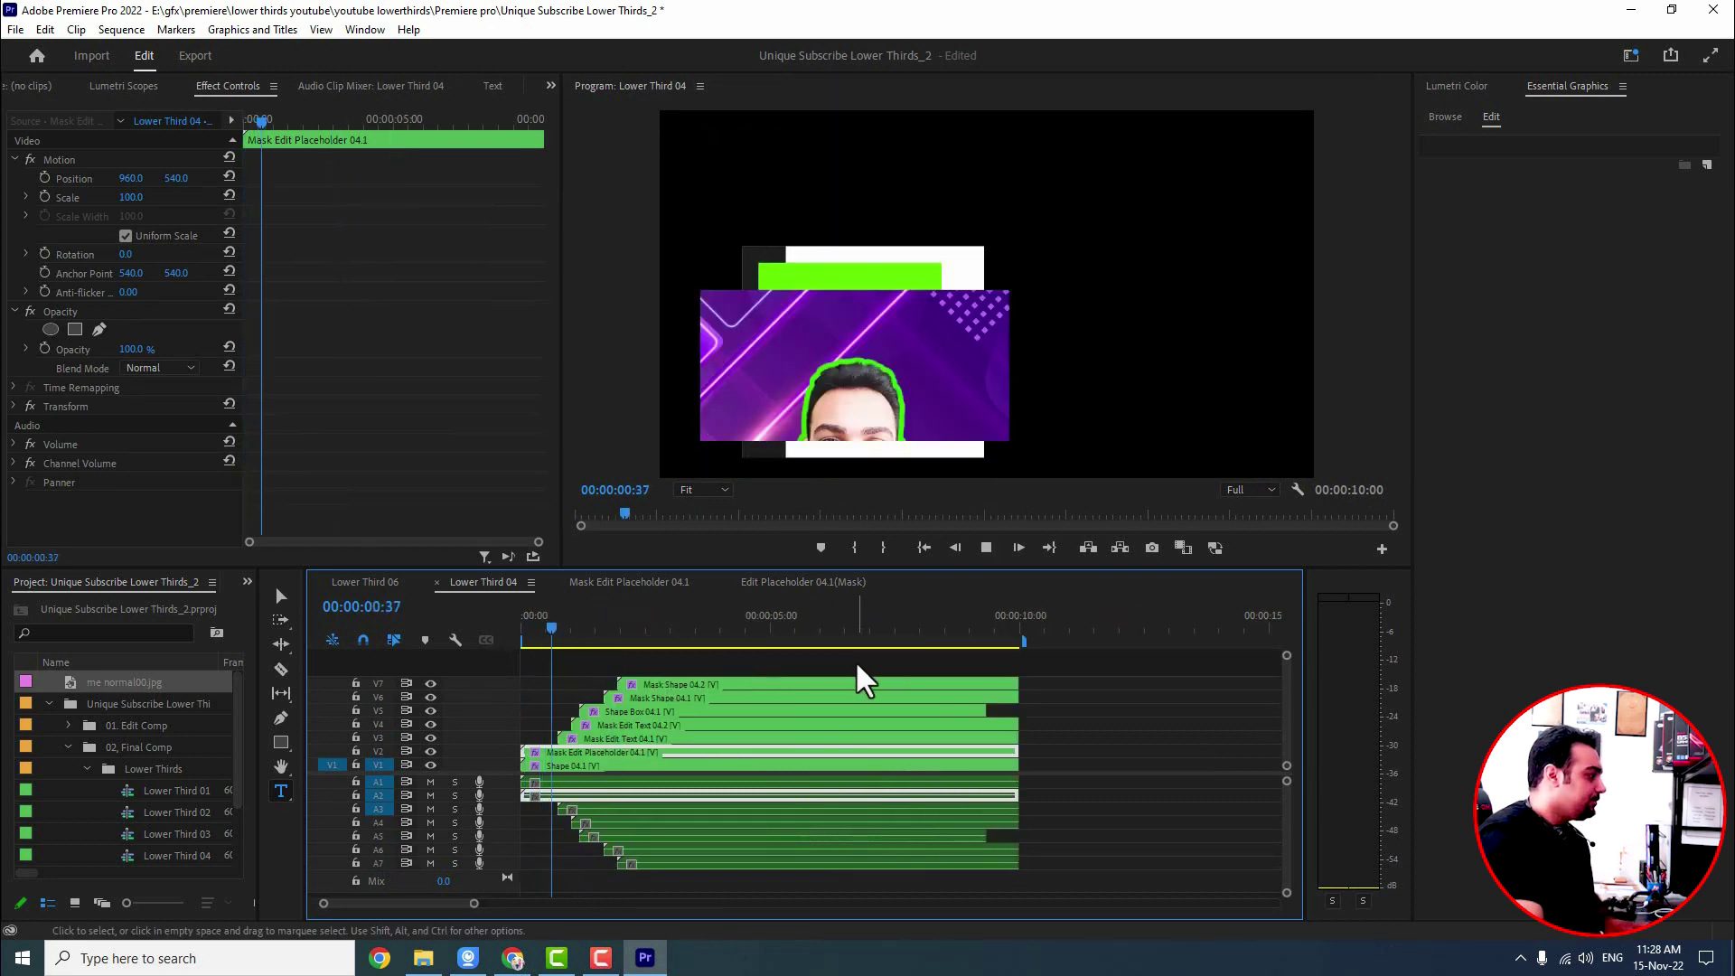
pyautogui.click(711, 643)
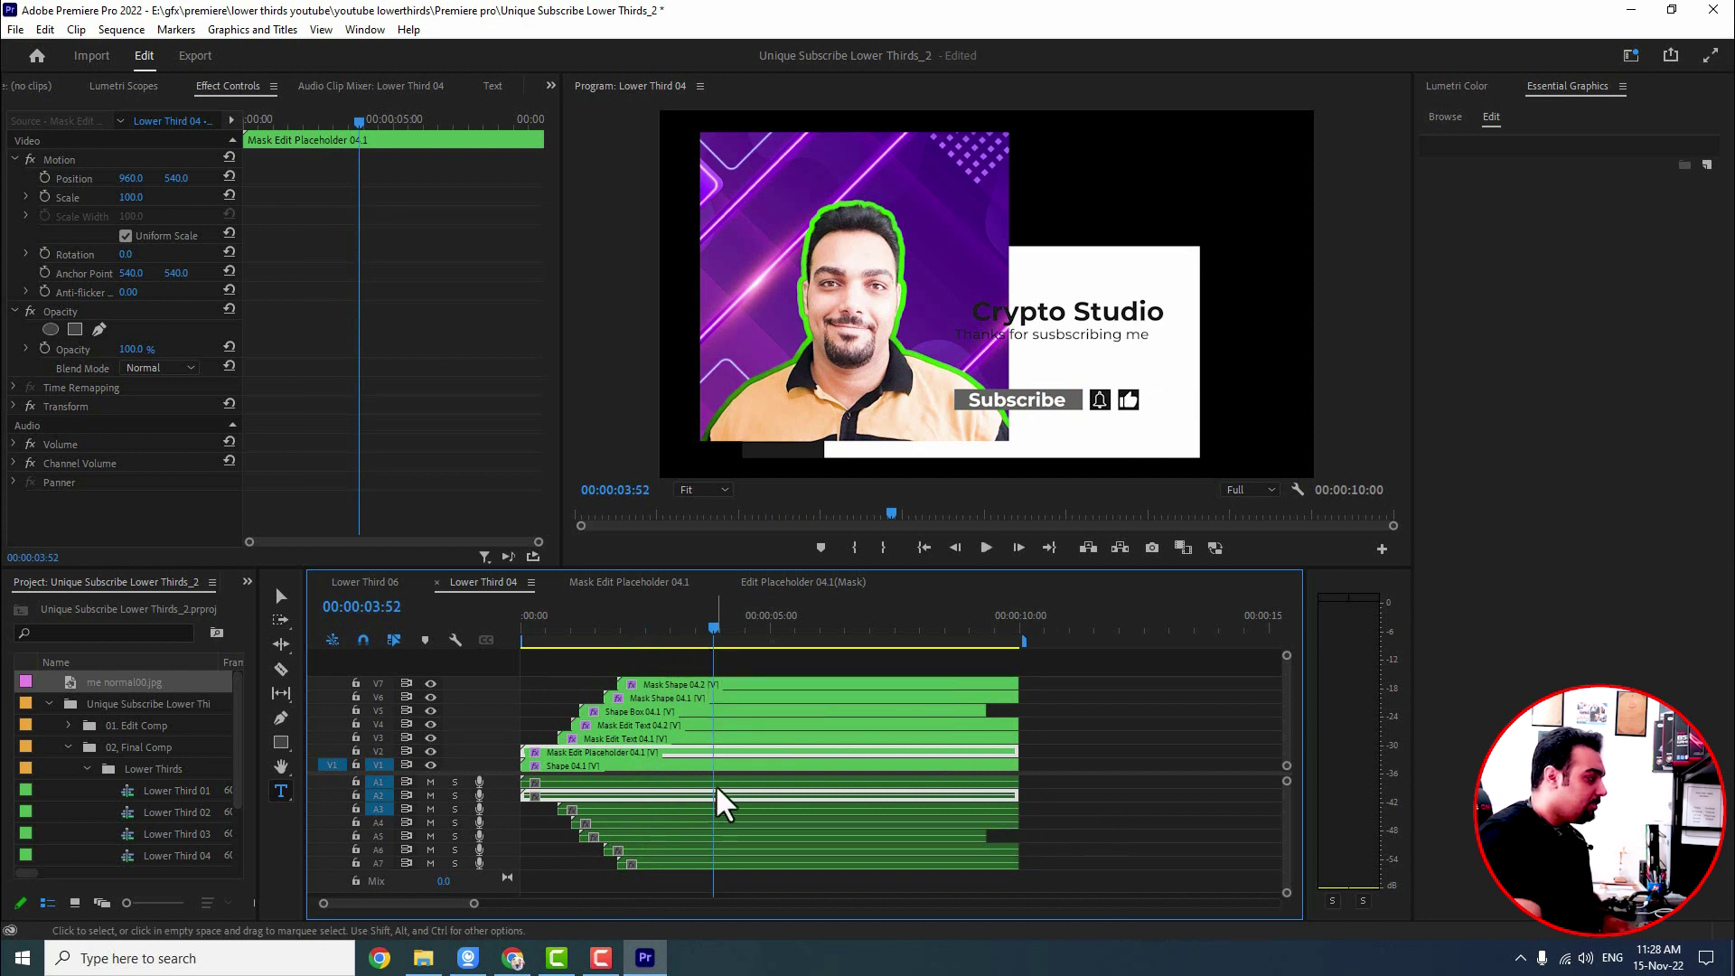
# - Scale the me normal00.jpg clip in Edit Placeholder 04.1(Mask) down to about 75% and check it in Lower Third 04
pyautogui.click(790, 583)
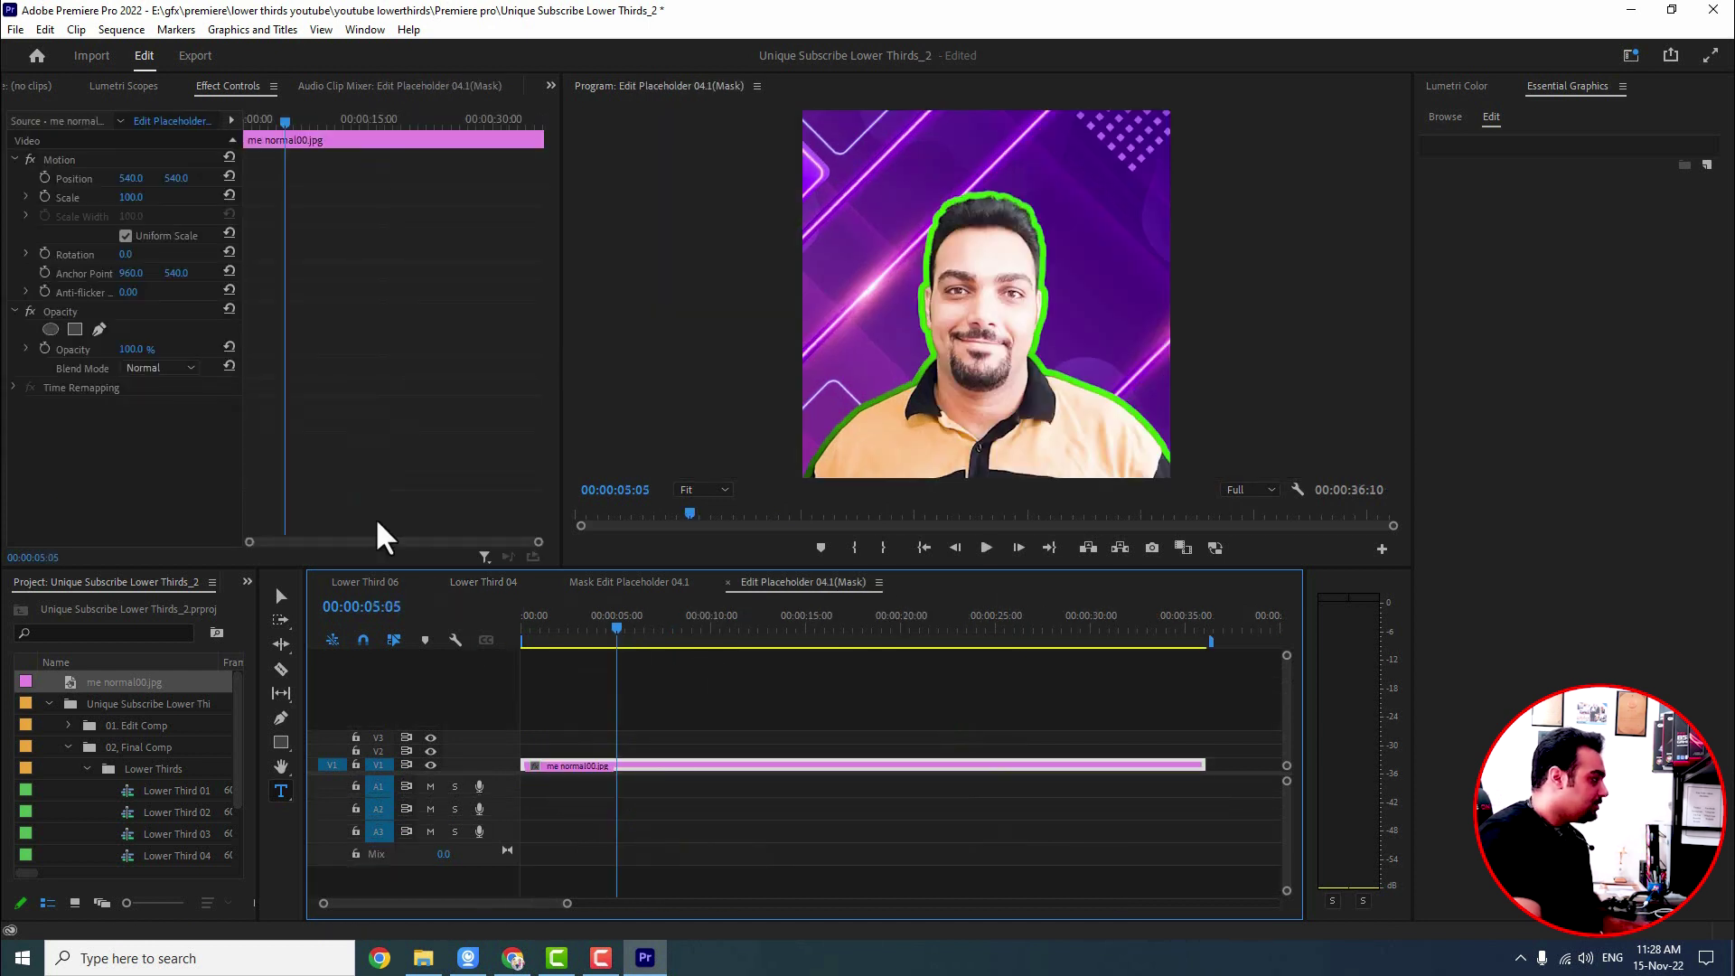
pyautogui.click(64, 160)
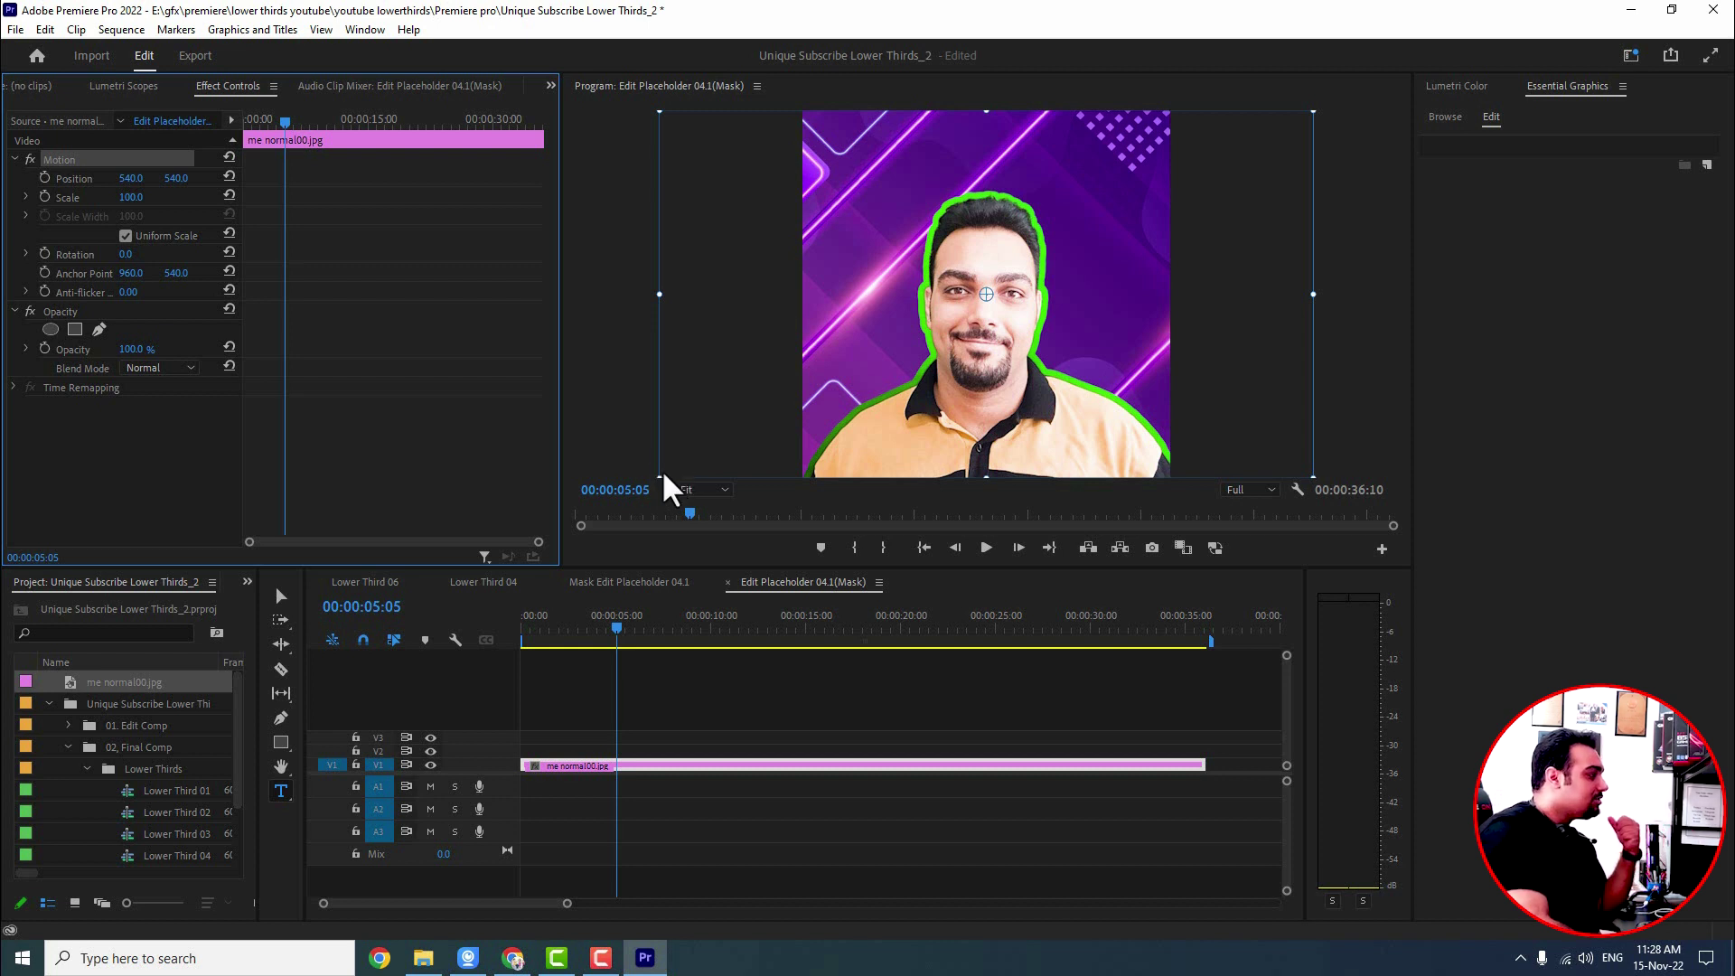
pyautogui.moveTo(660, 476); pyautogui.dragTo(817, 435)
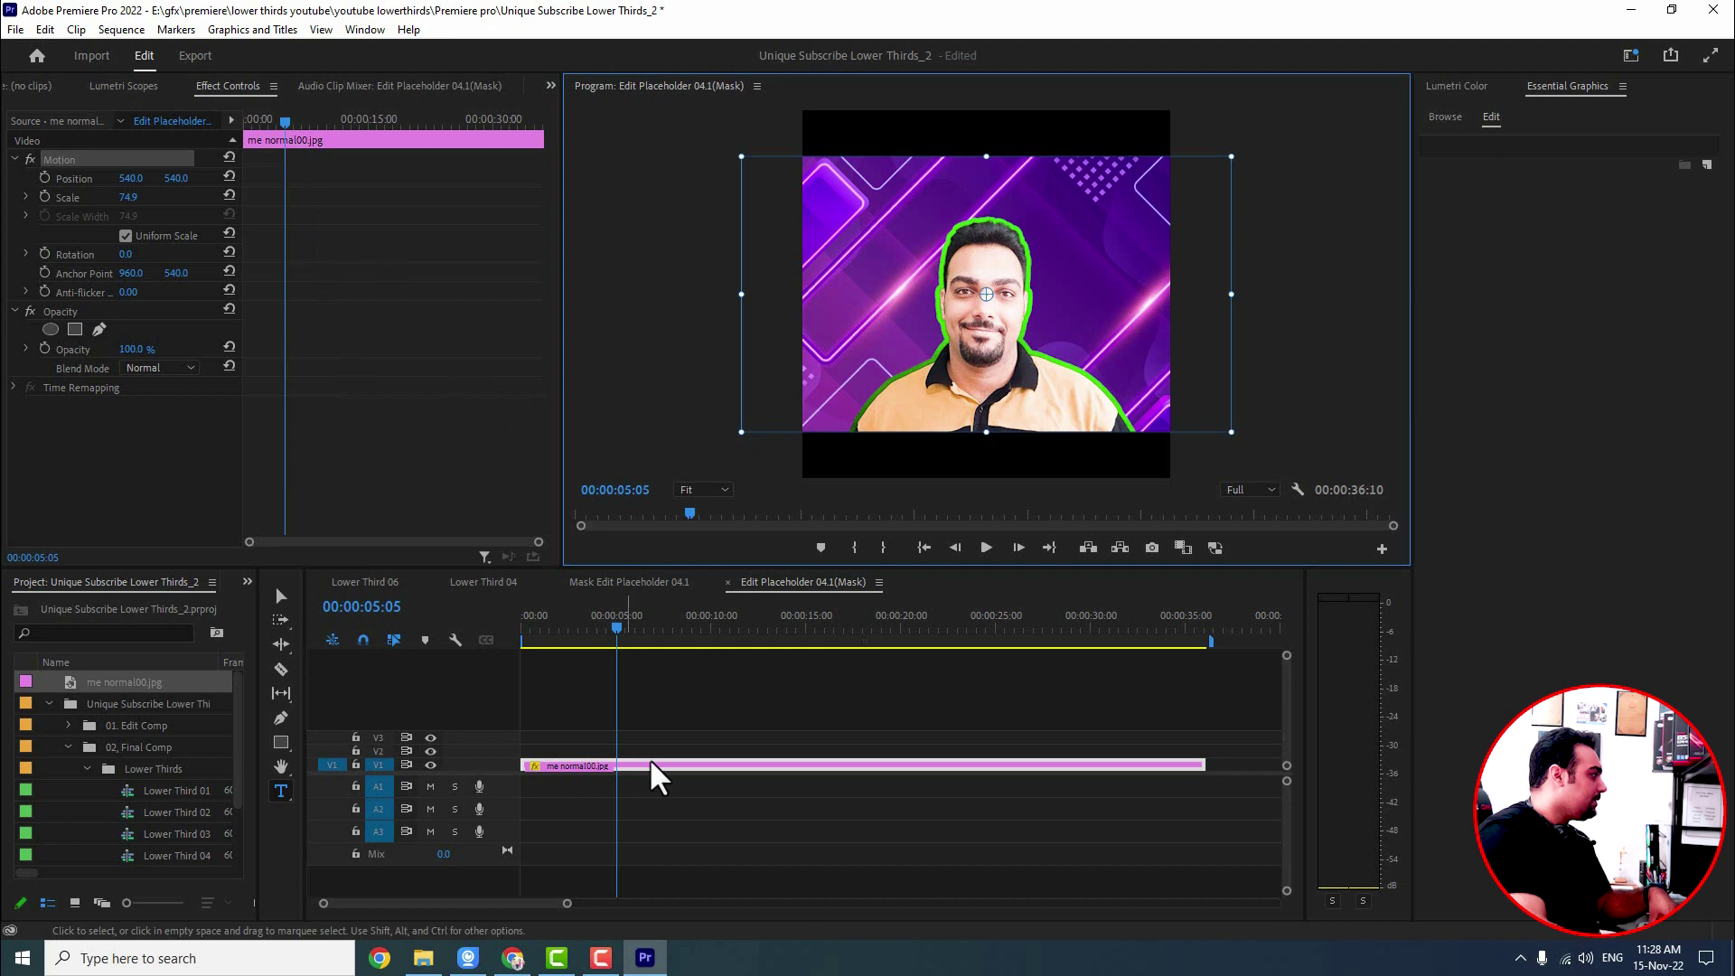
pyautogui.click(480, 582)
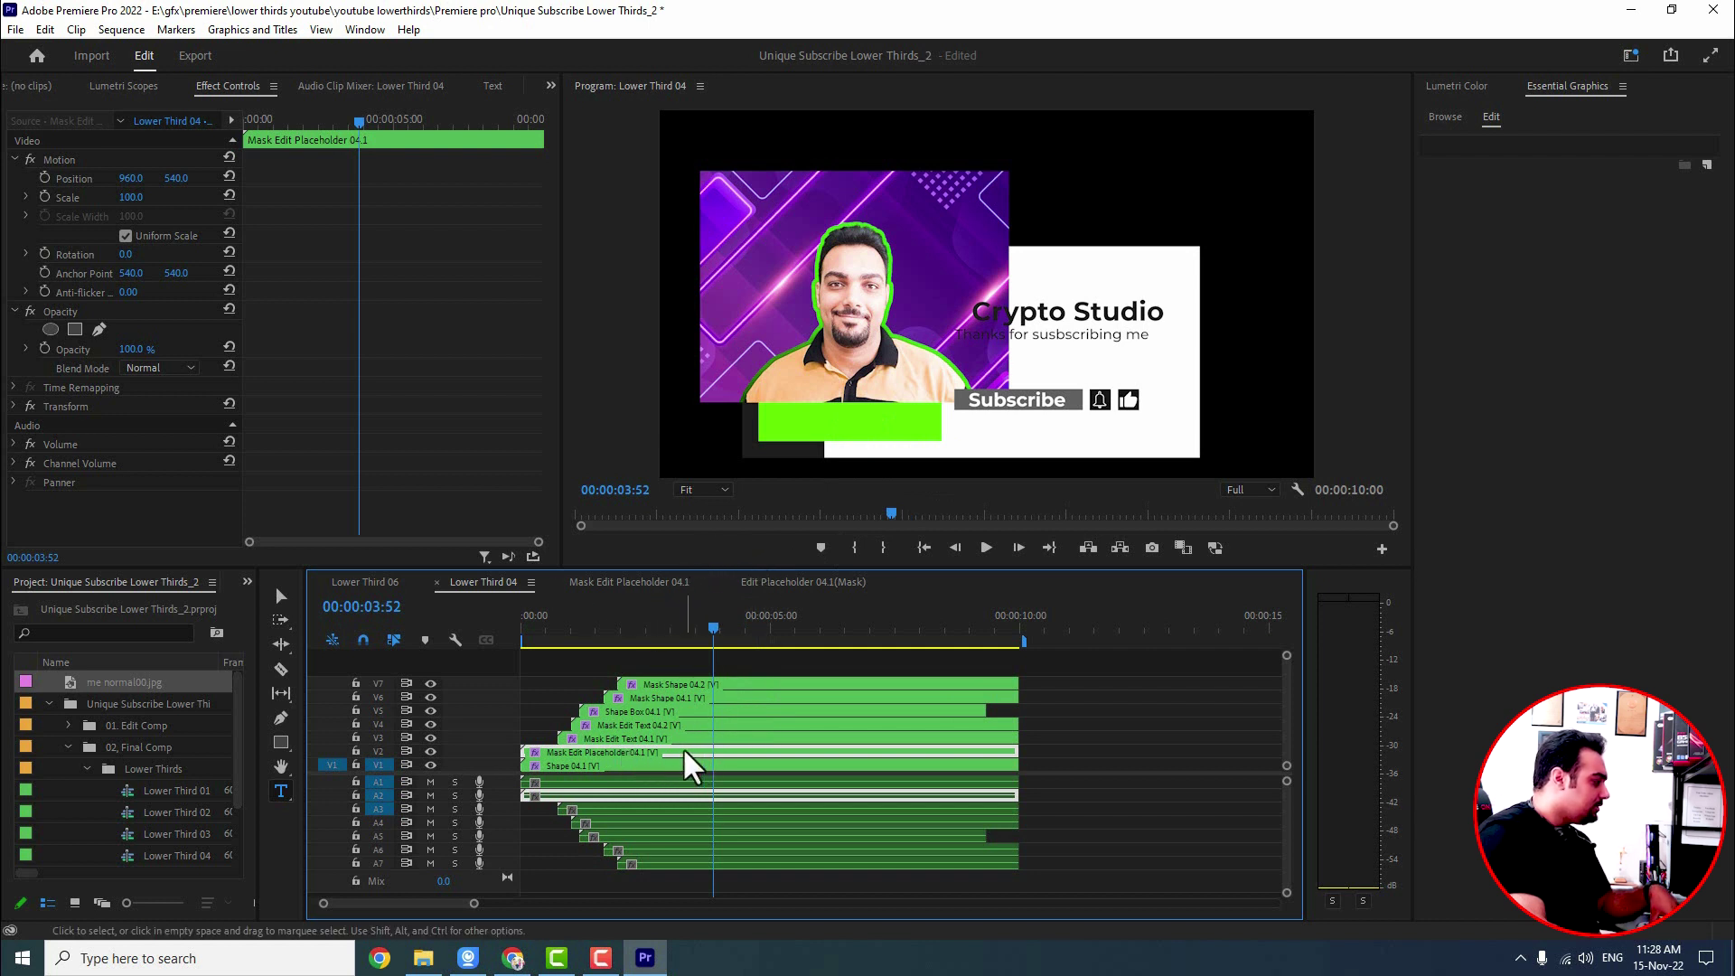
# - Insert me normal00.jpg on V1 of the Edit Placeholder 04.1 sequence nested in Mask Edit Placeholder 04.1, lasting about 21 seconds, and check Lower Third 04
pyautogui.doubleClick(616, 747)
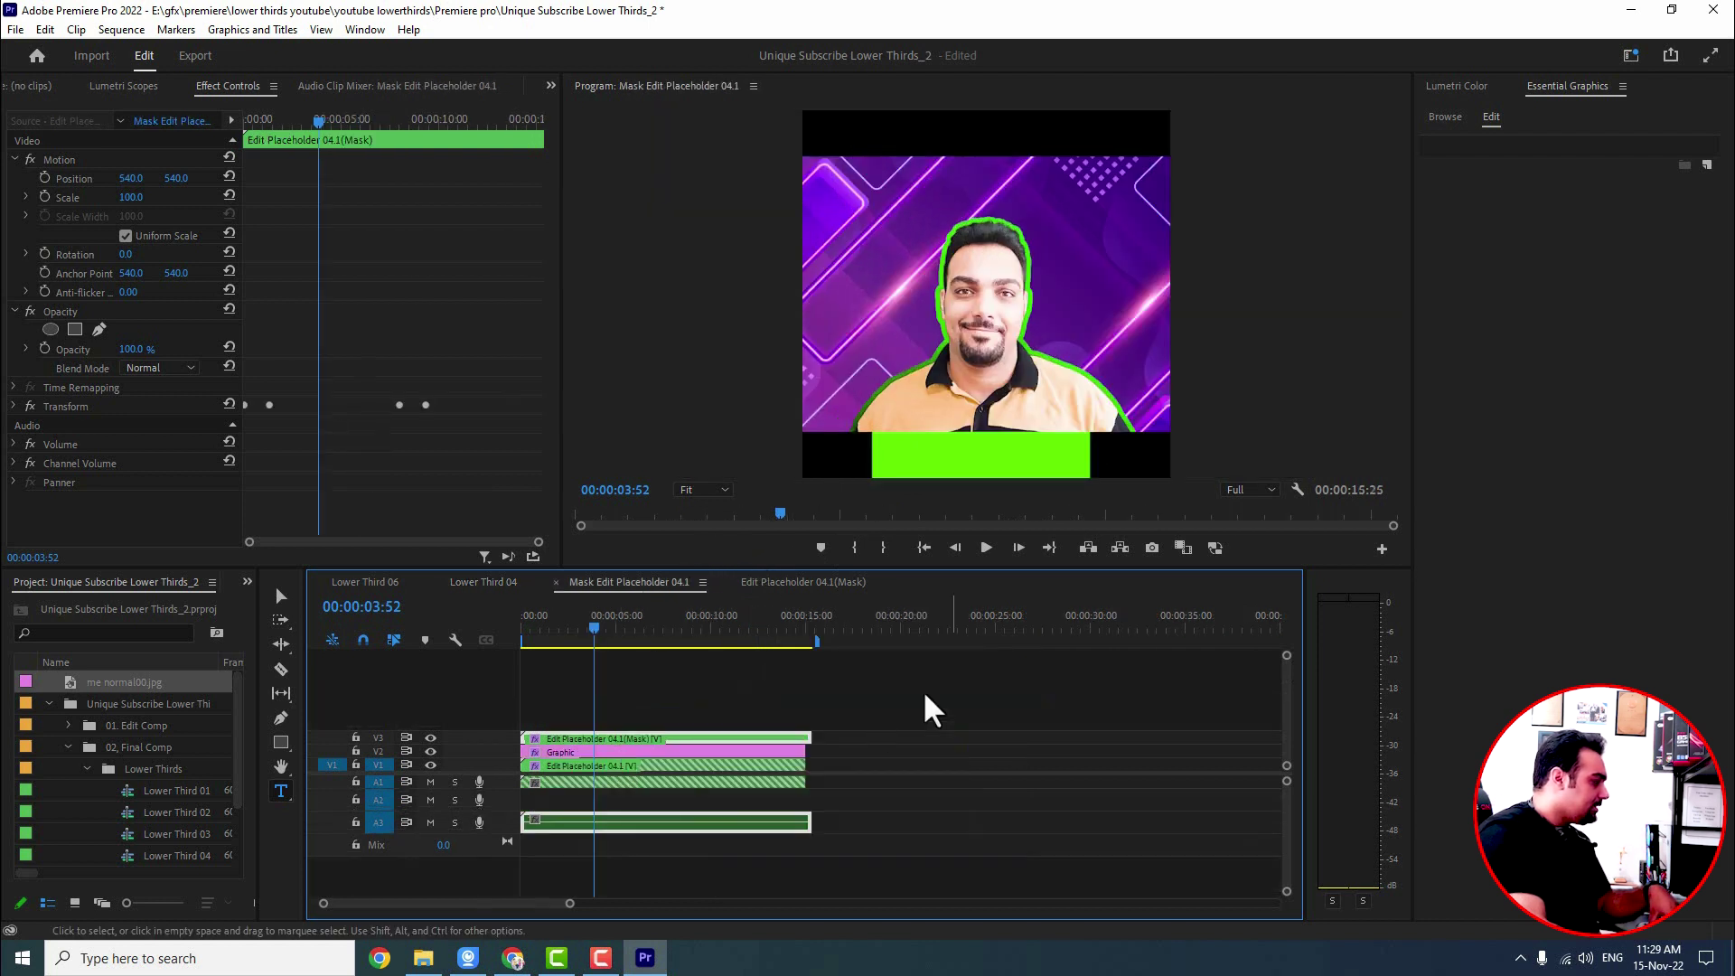
pyautogui.doubleClick(611, 766)
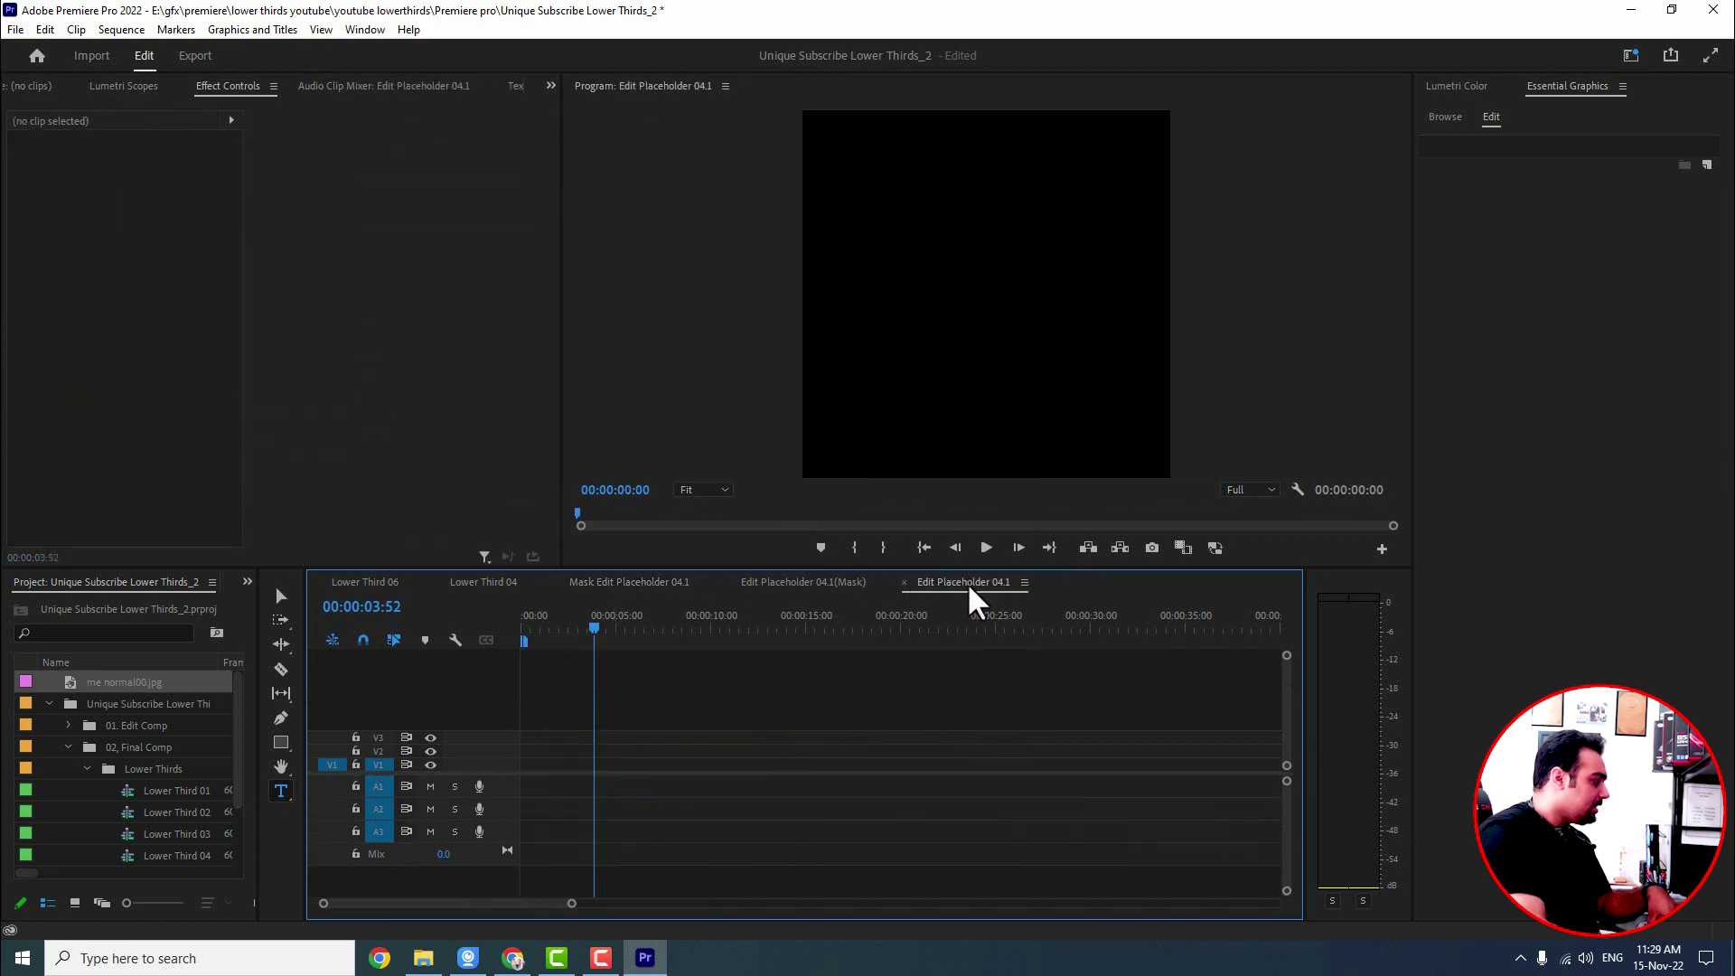
pyautogui.moveTo(604, 956)
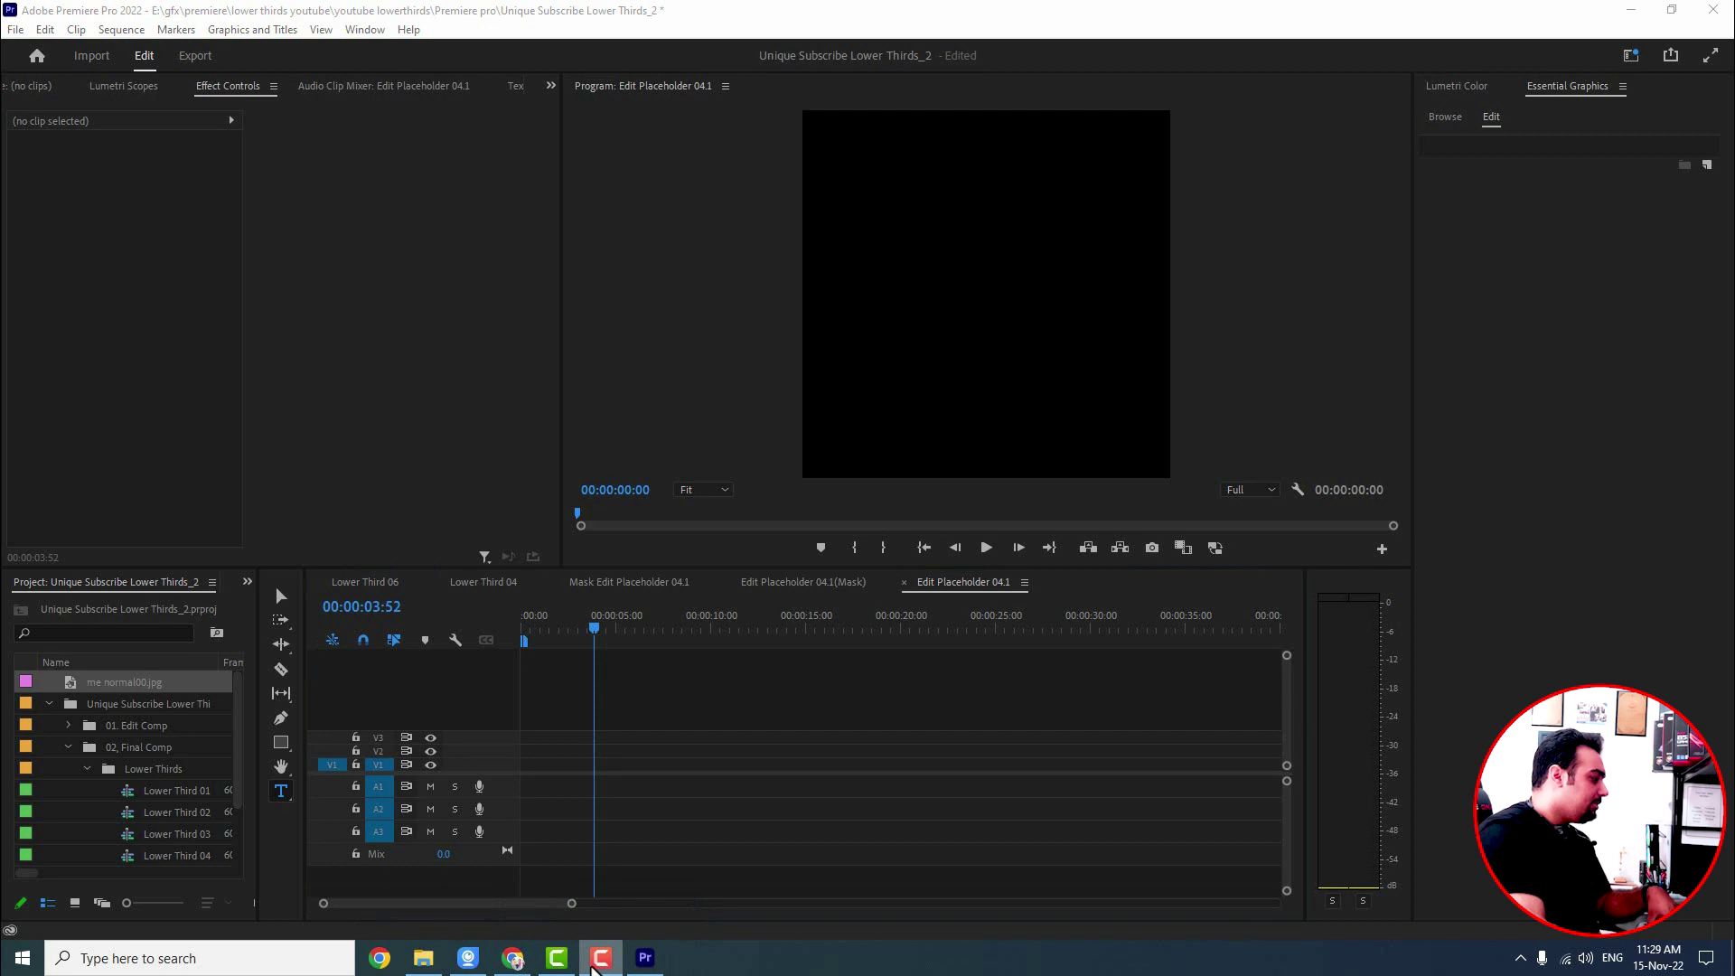
pyautogui.click(423, 957)
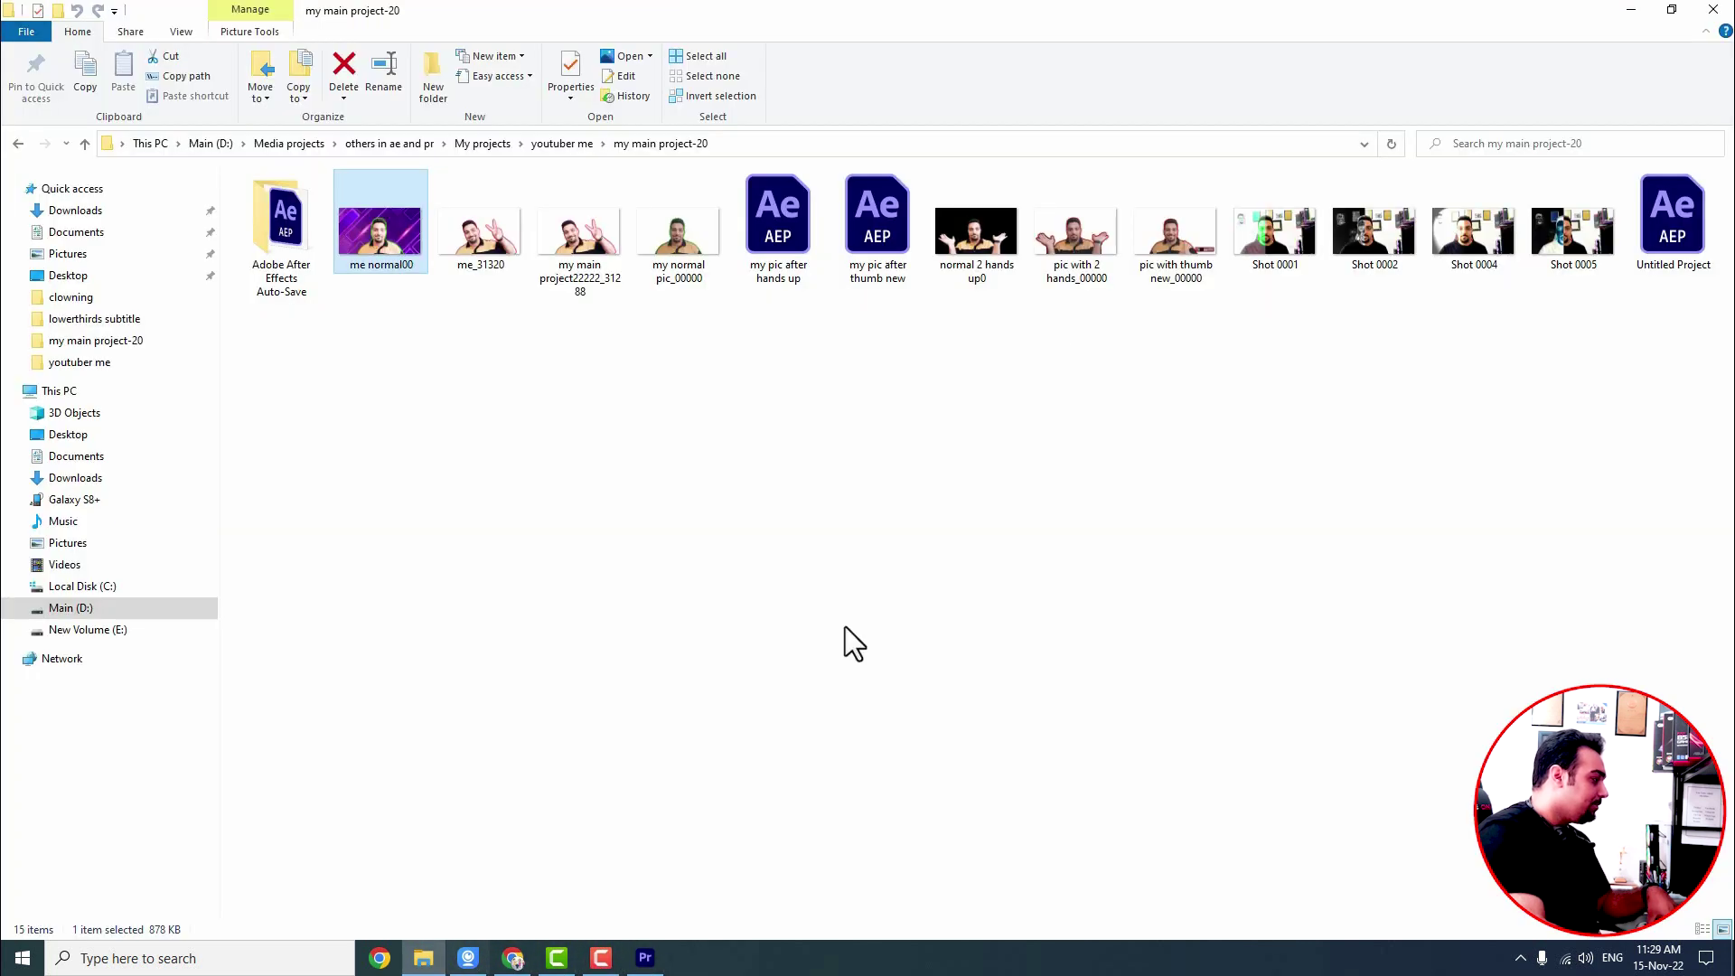
pyautogui.moveTo(384, 234); pyautogui.dragTo(918, 765)
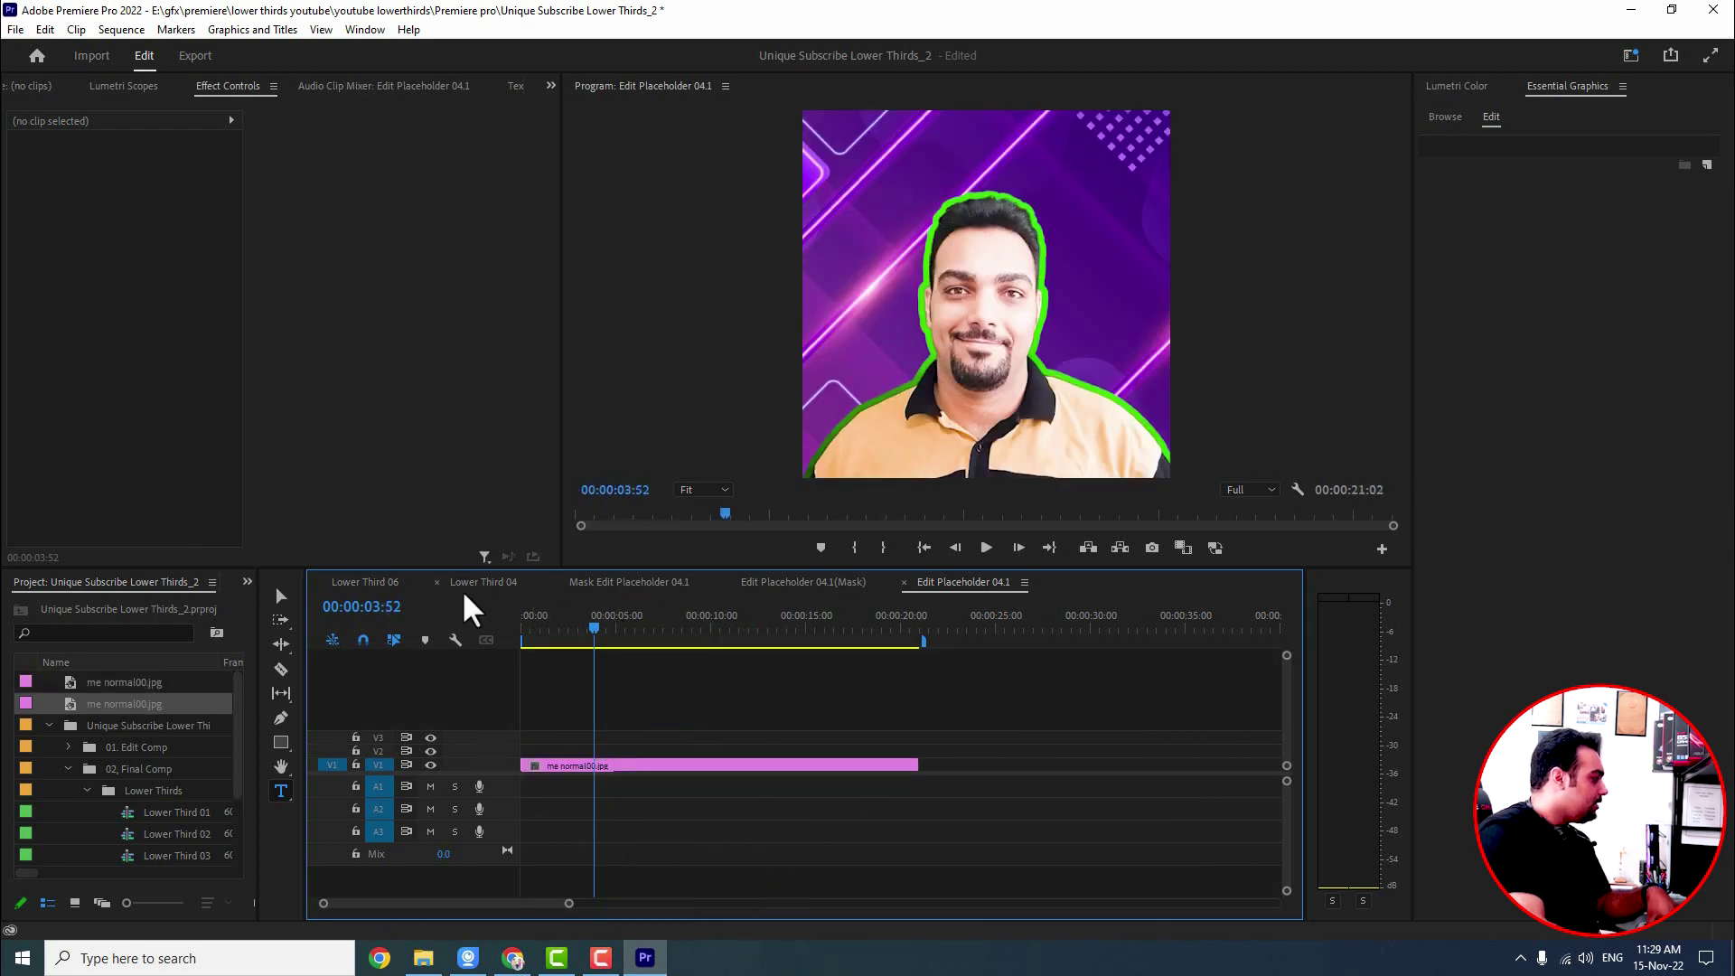
pyautogui.click(488, 582)
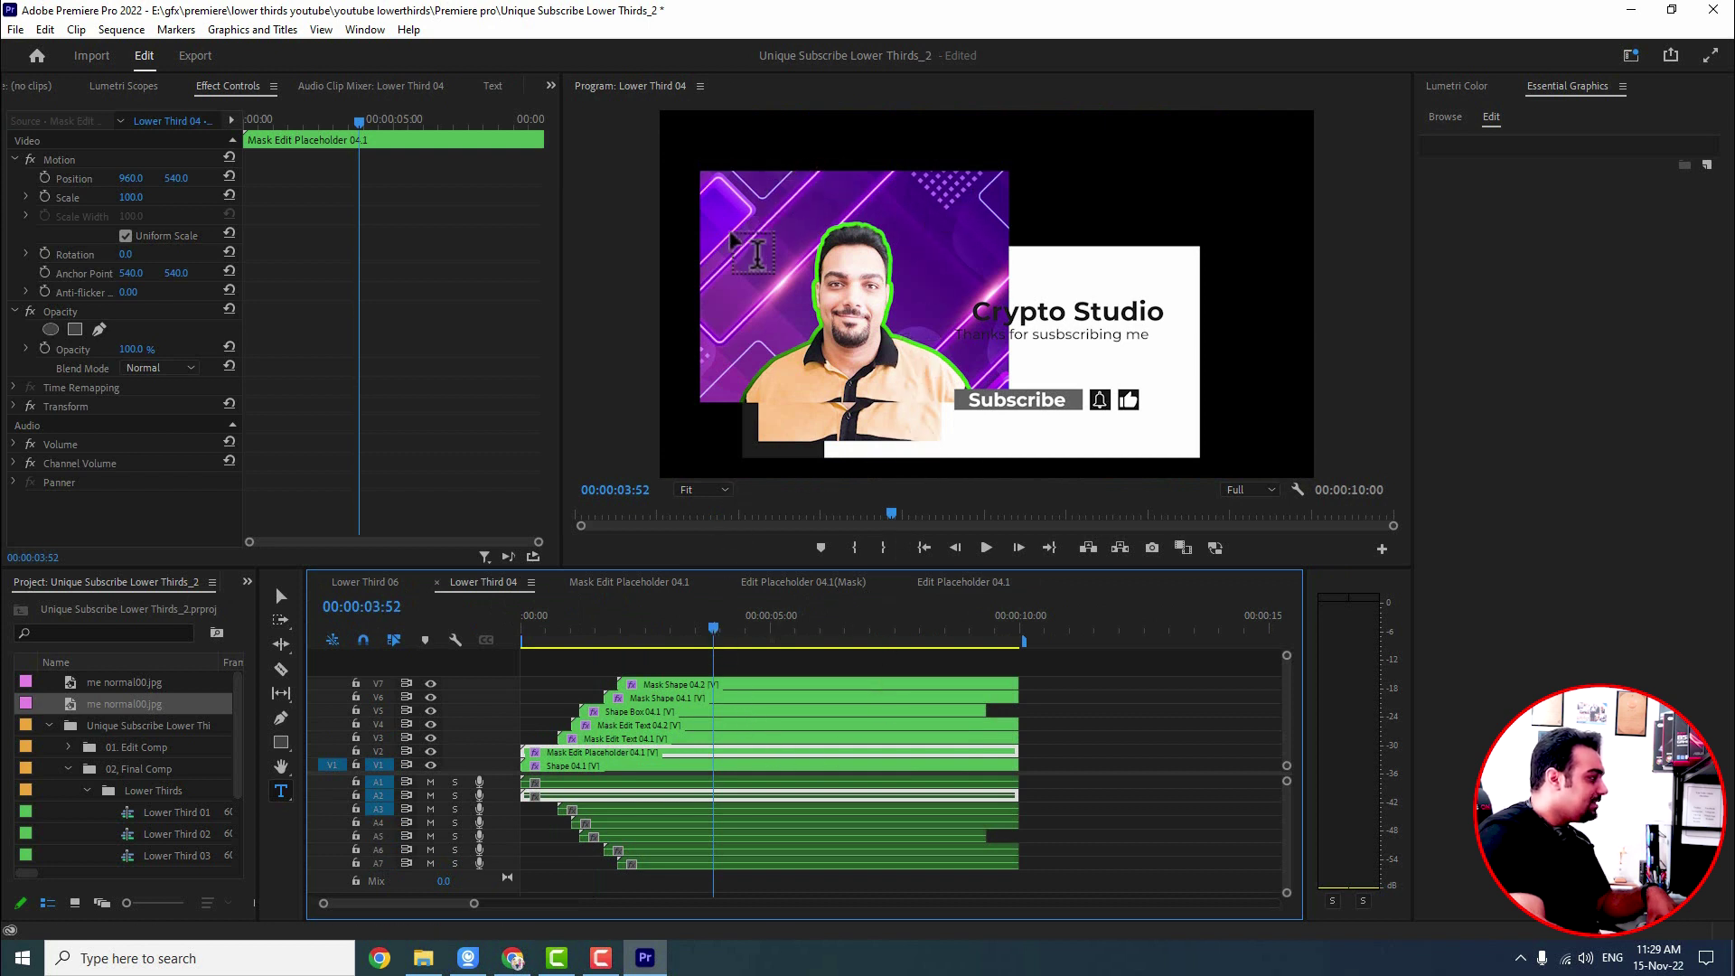
# - Delete the me normal00.jpg clip from the Edit Placeholder 04.1(Mask) sequence and return to Lower Third 04
pyautogui.click(774, 167)
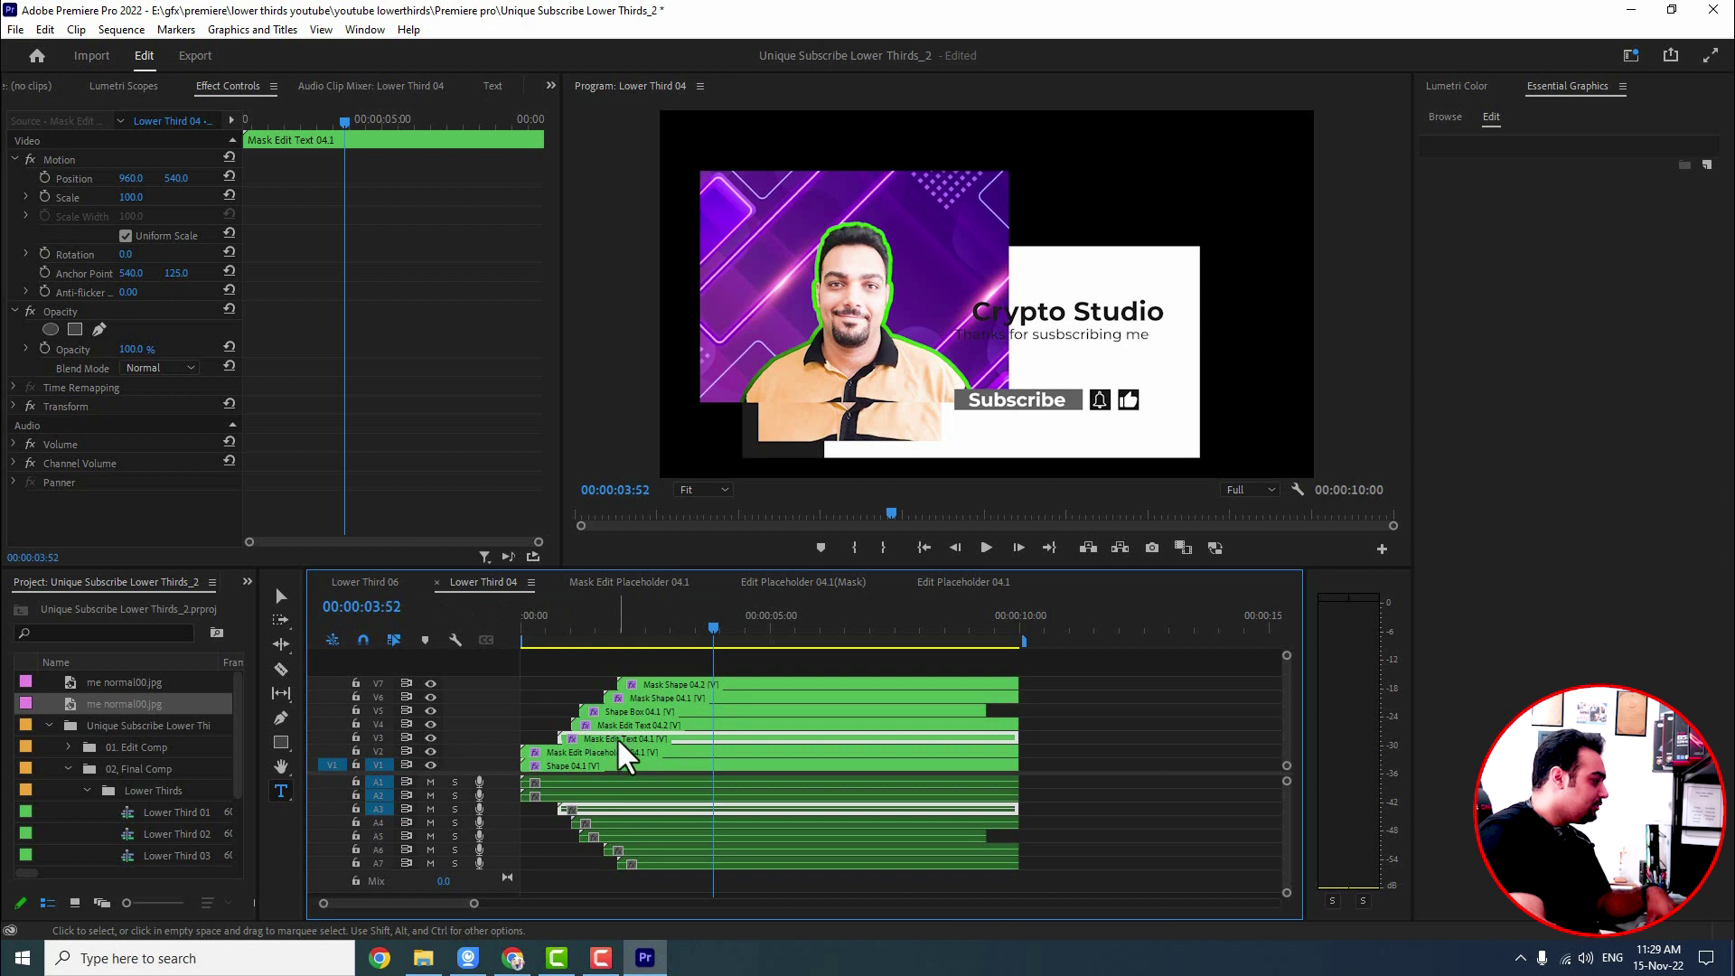
pyautogui.click(571, 753)
pyautogui.doubleClick(571, 750)
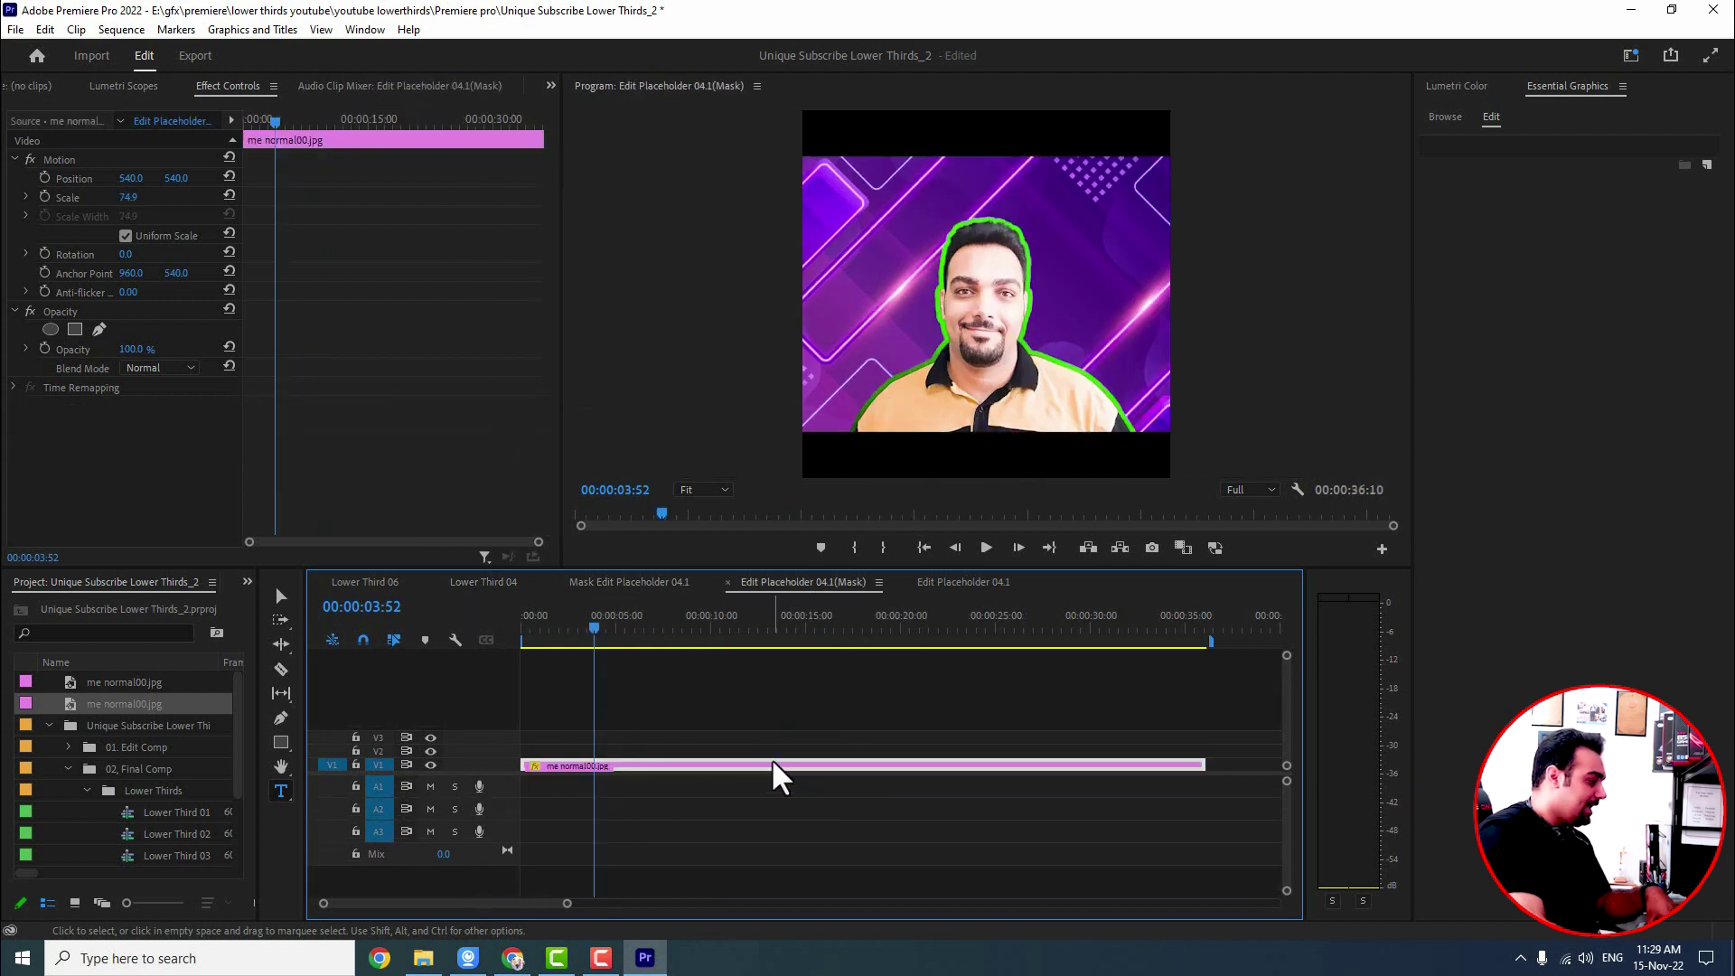
pyautogui.press('Delete')
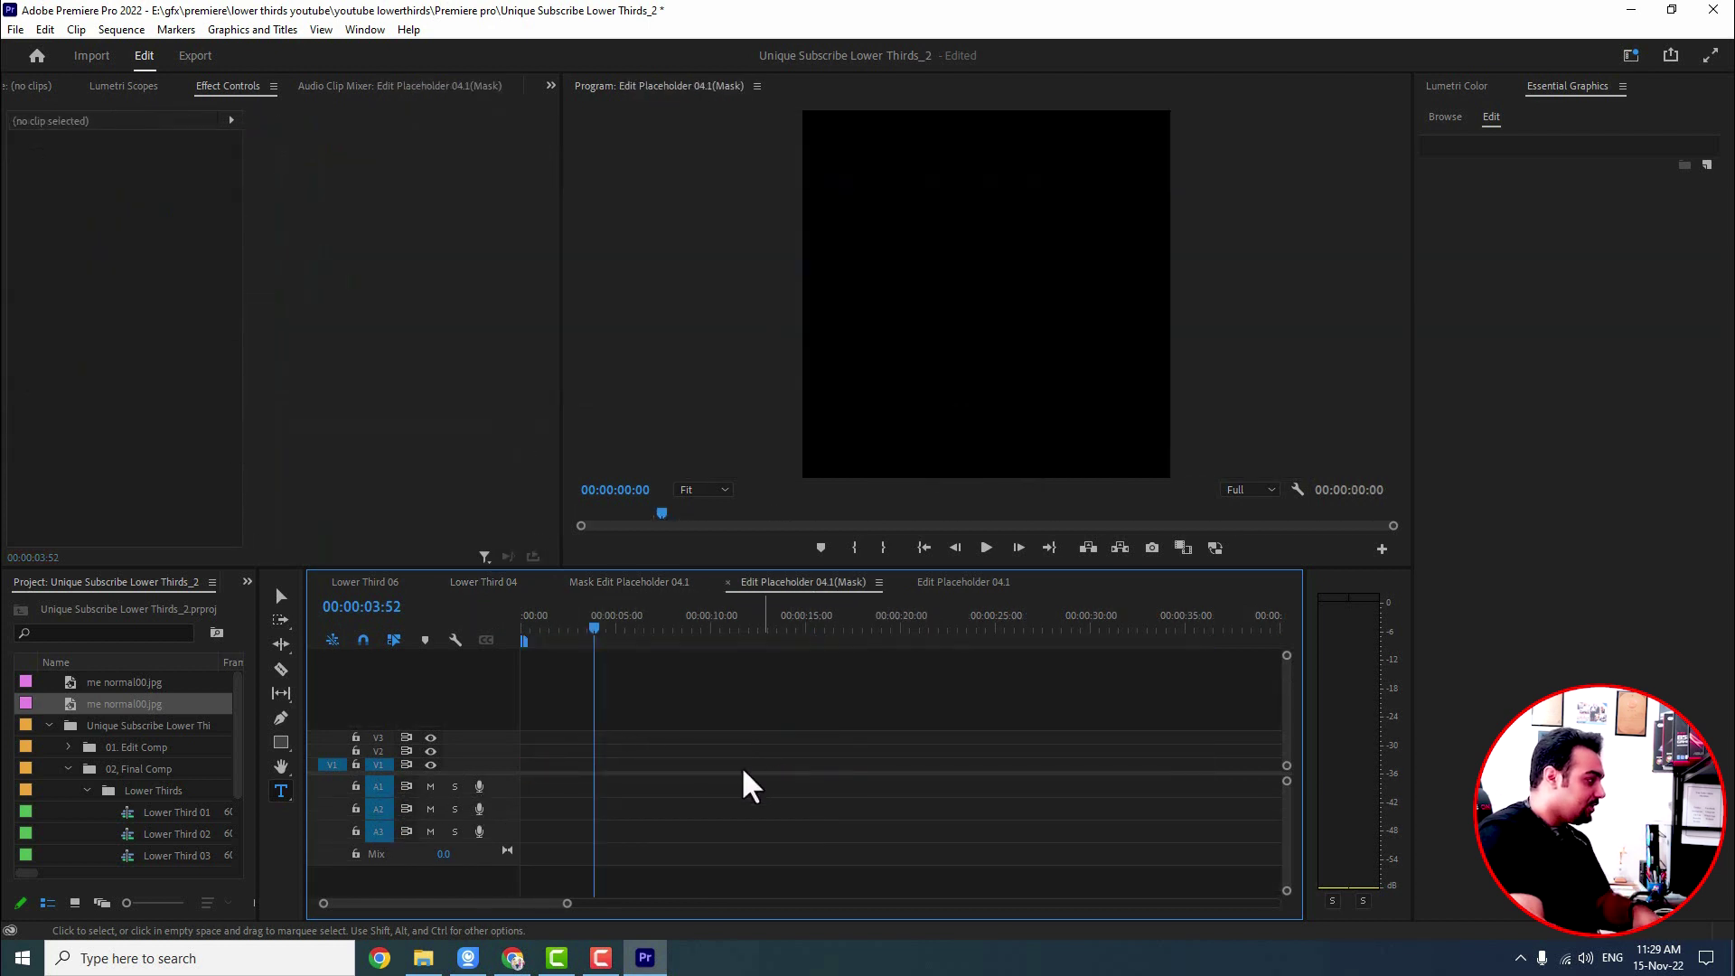
pyautogui.click(483, 585)
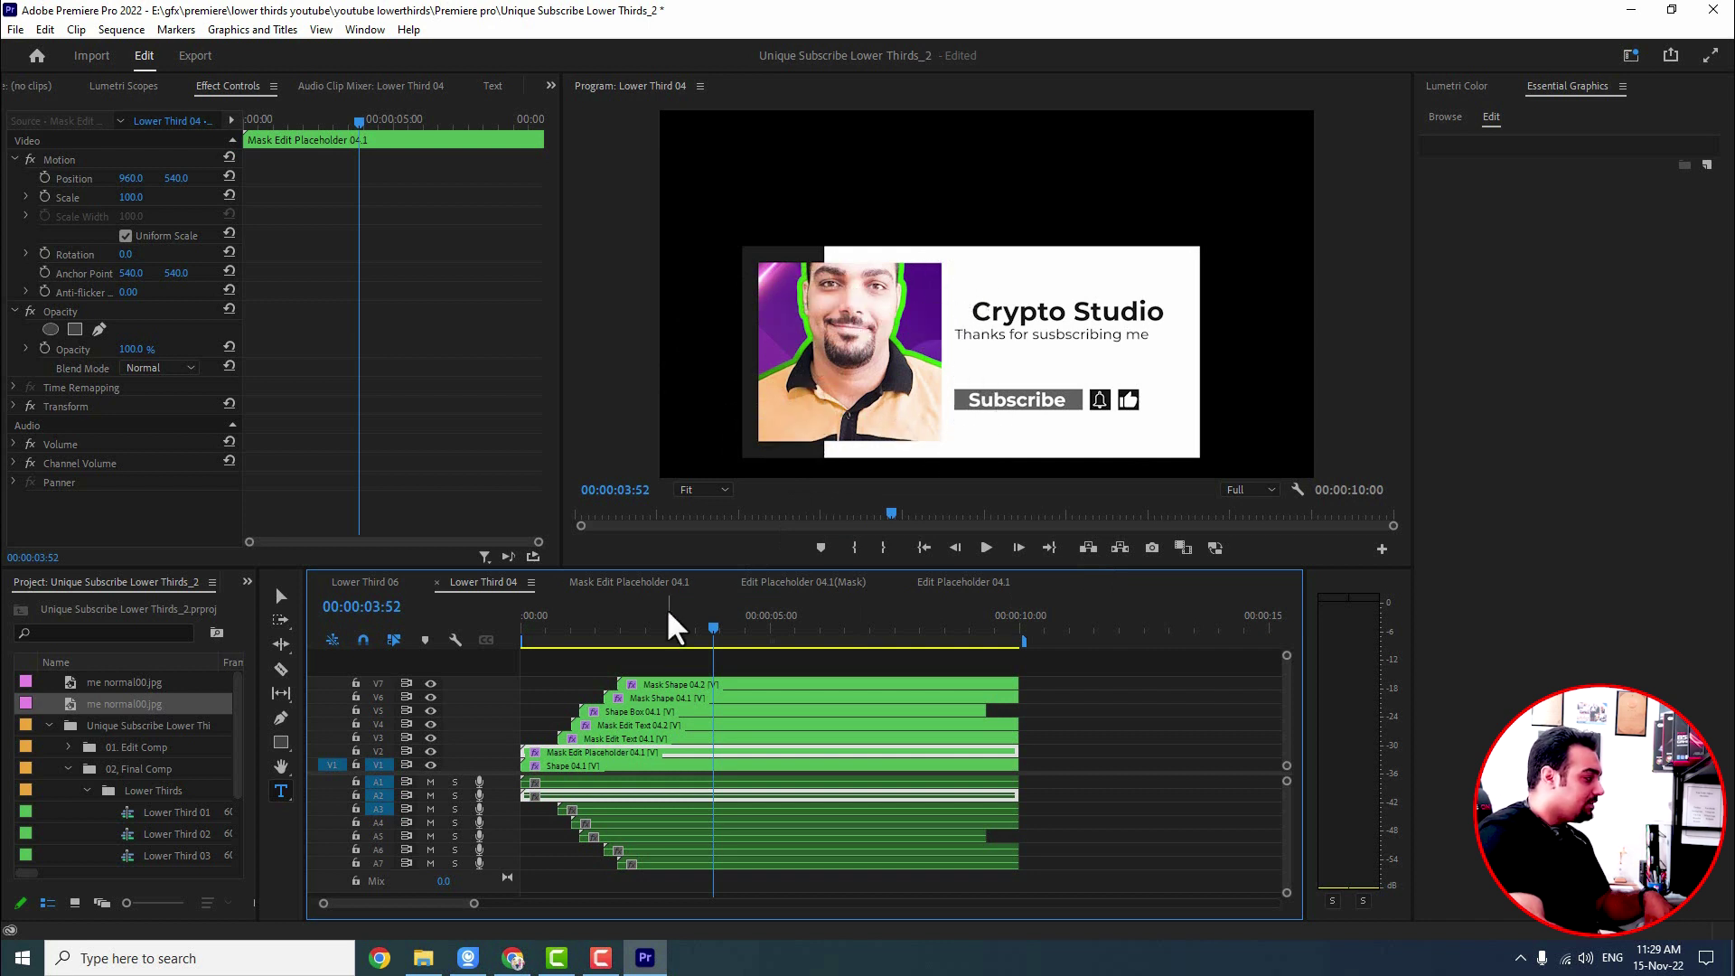
# - Scale the me normal00.jpg clip in Edit Placeholder 04.1 to about 75%, lower it to about 540, 670, and check Lower Third 04
pyautogui.click(964, 583)
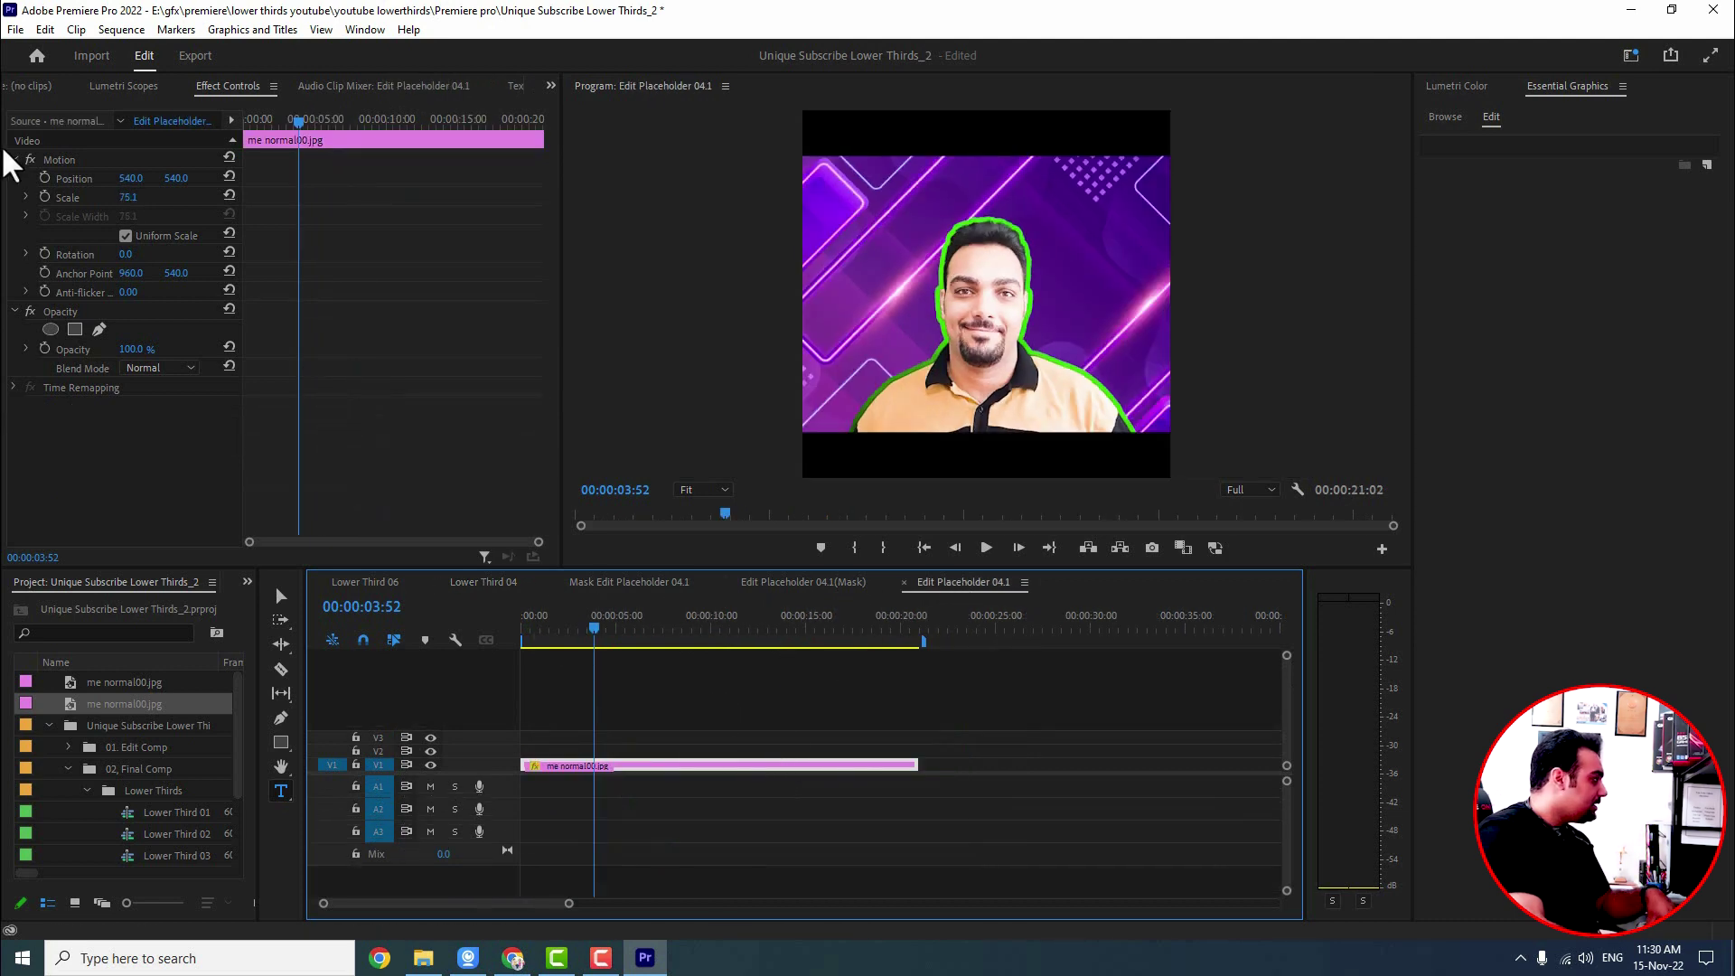
pyautogui.click(51, 160)
pyautogui.moveTo(1029, 309); pyautogui.dragTo(1054, 362)
pyautogui.click(488, 583)
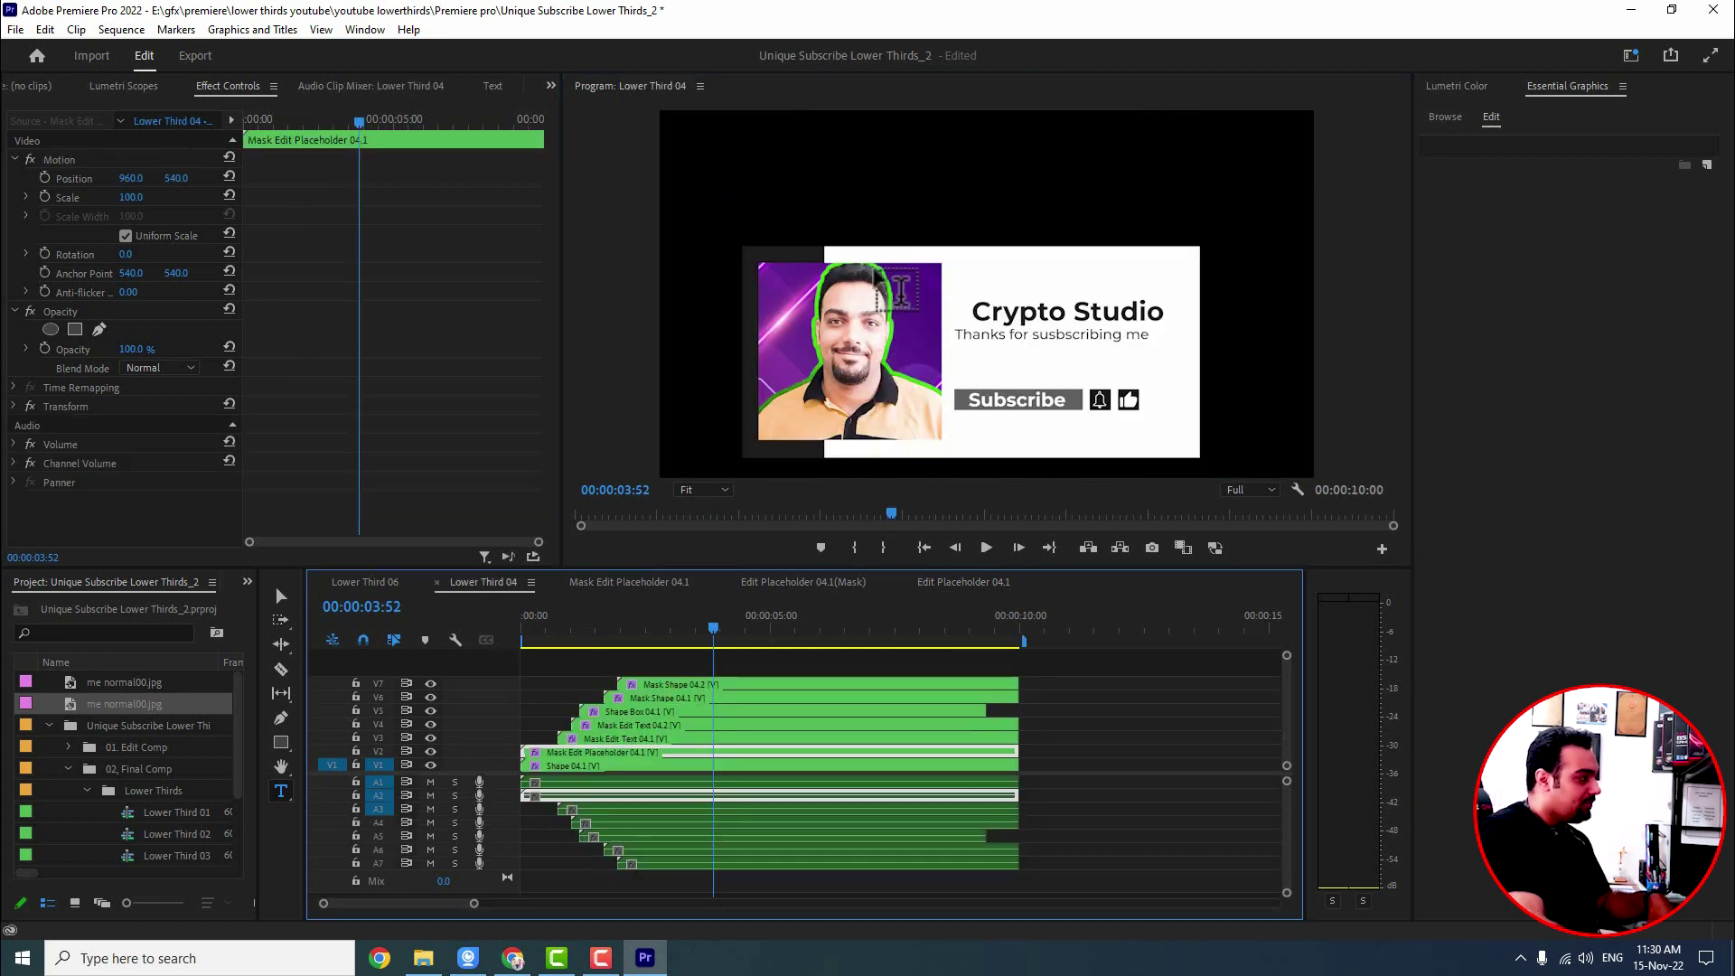
# - Reduce the me normal00.jpg clip in Edit Placeholder 04.1 to about 68%, place it at about 537, 731, and check Lower Third 04
pyautogui.click(958, 583)
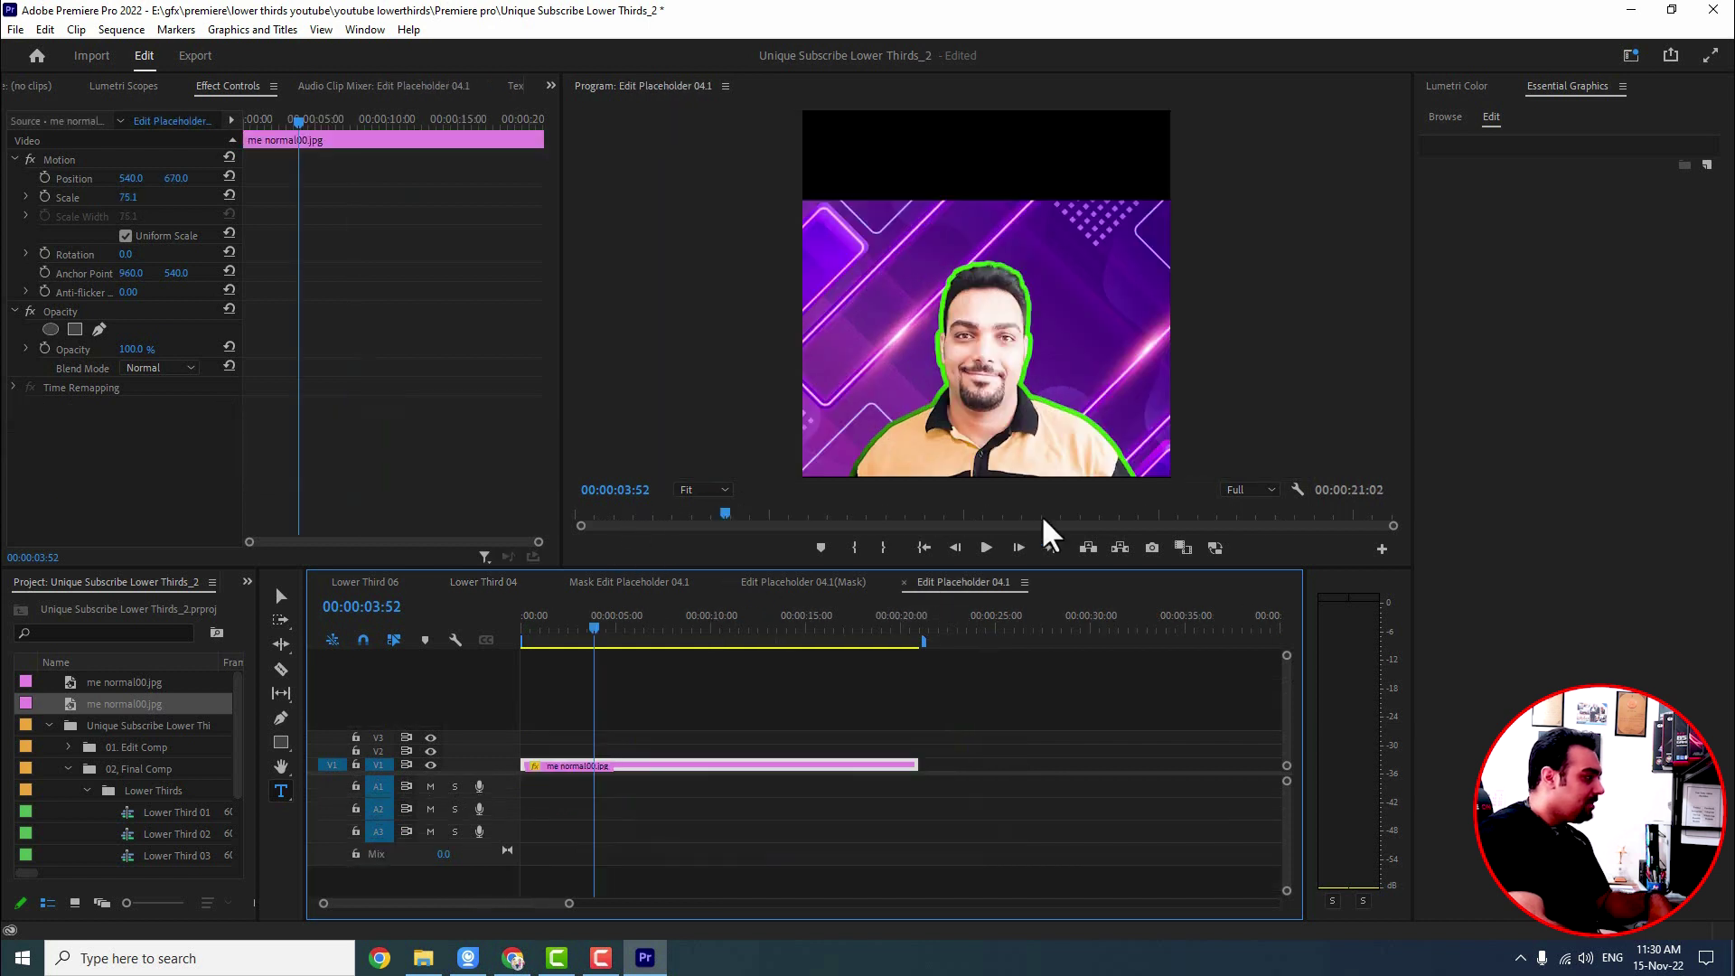
pyautogui.click(74, 168)
pyautogui.moveTo(1018, 388); pyautogui.dragTo(1016, 402)
pyautogui.moveTo(742, 213); pyautogui.dragTo(763, 225)
pyautogui.moveTo(924, 394); pyautogui.dragTo(924, 402)
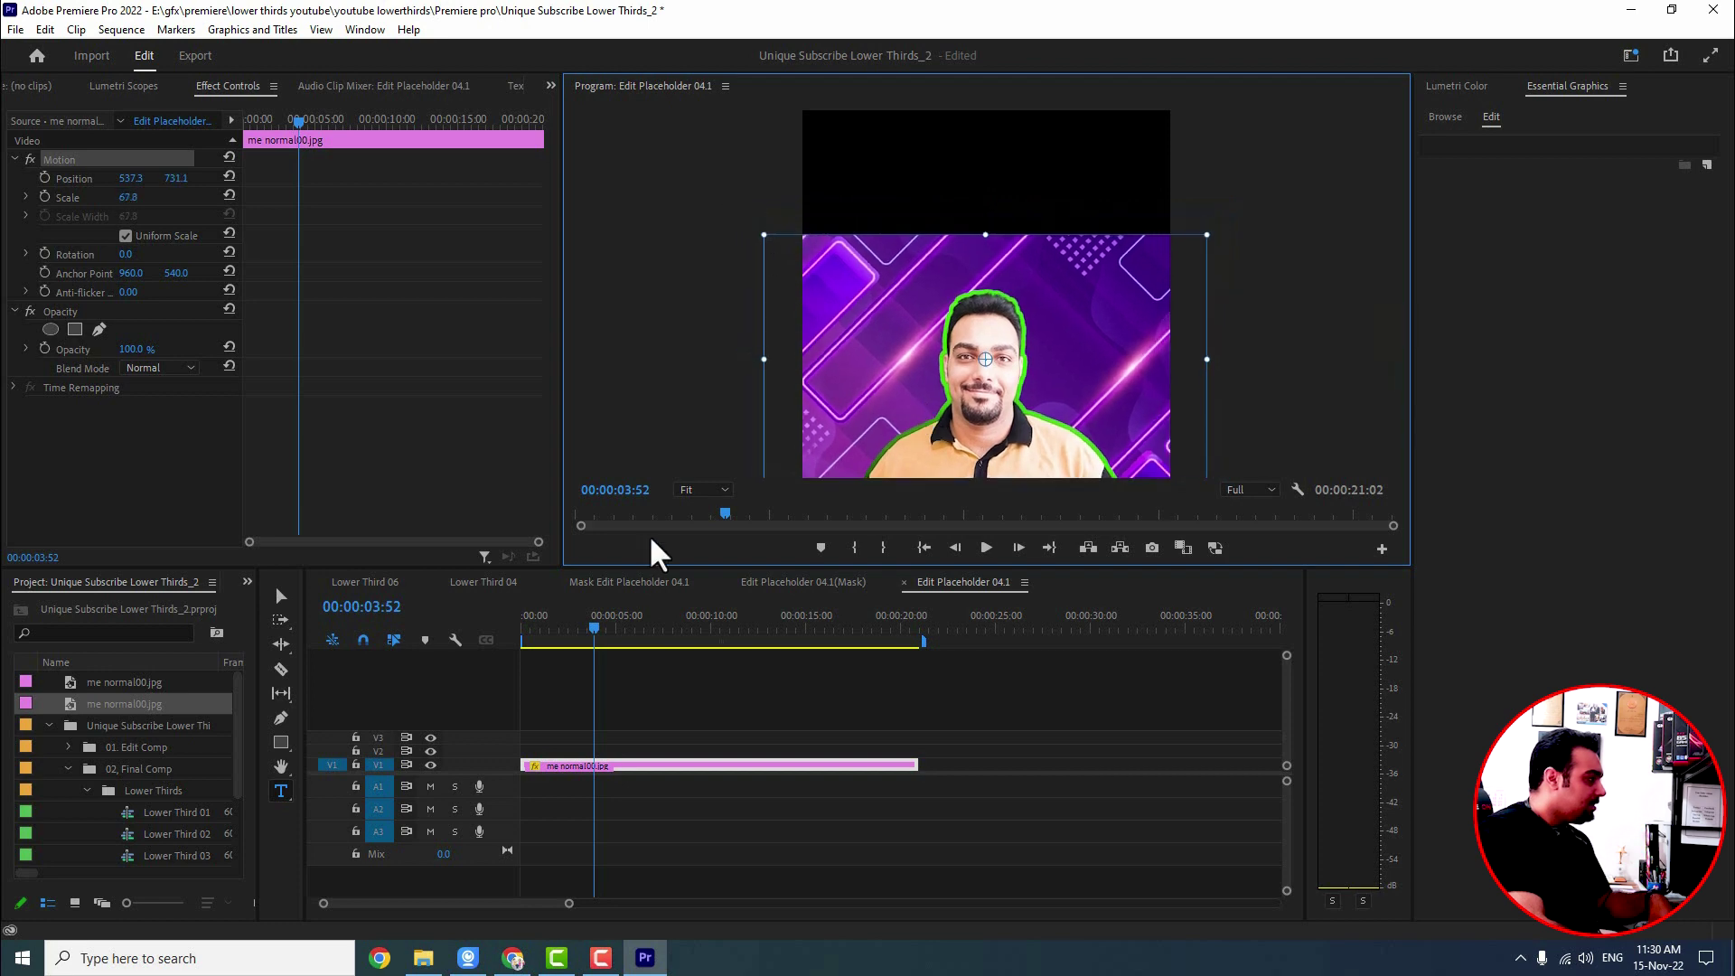
pyautogui.click(366, 582)
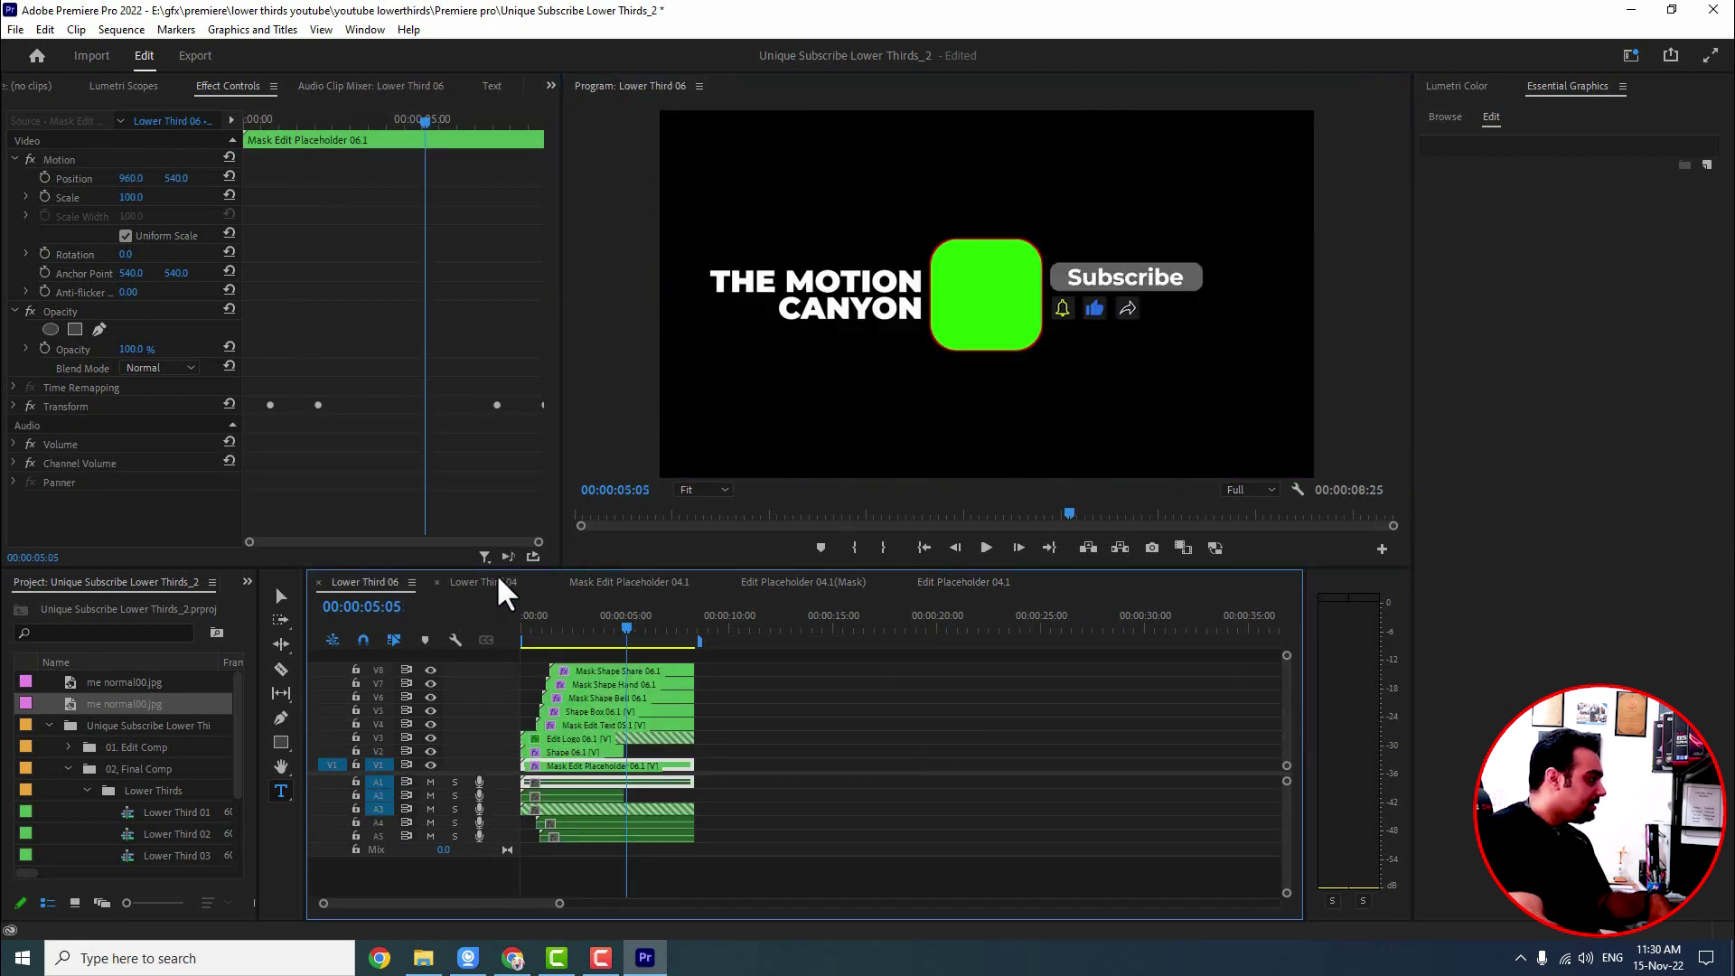
pyautogui.click(496, 582)
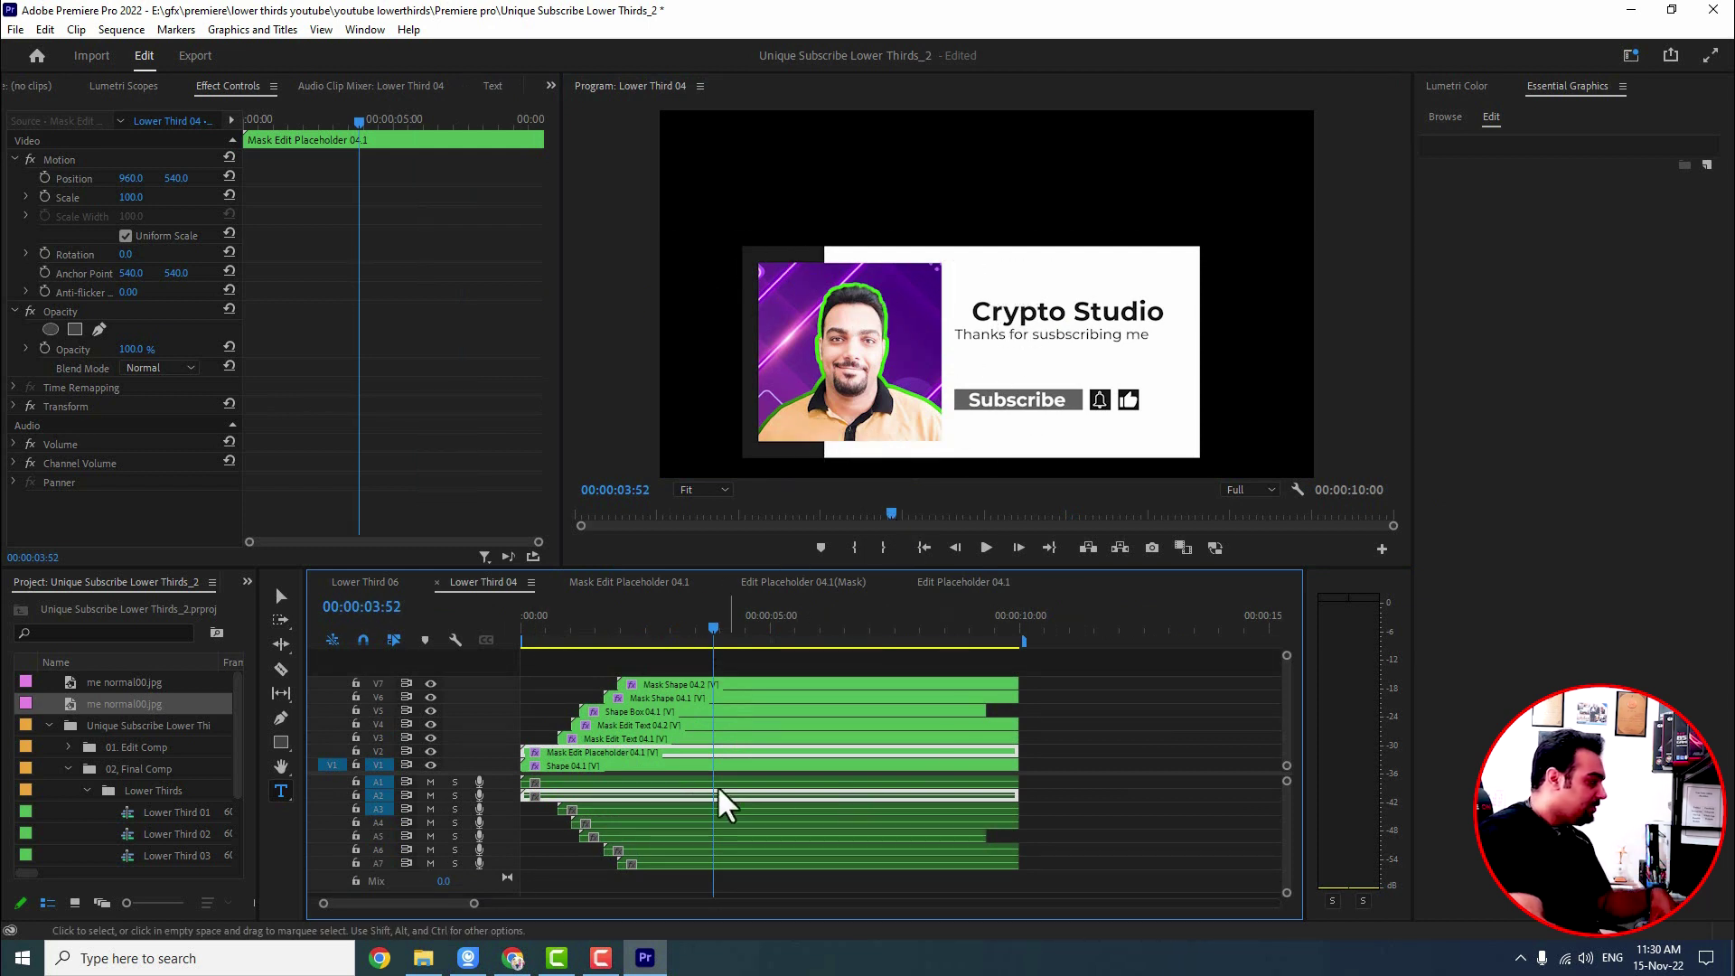
# - Look inside the Shape 04.1 background sequence, and play Lower Third 04 from the start to review the finished animation
pyautogui.doubleClick(599, 767)
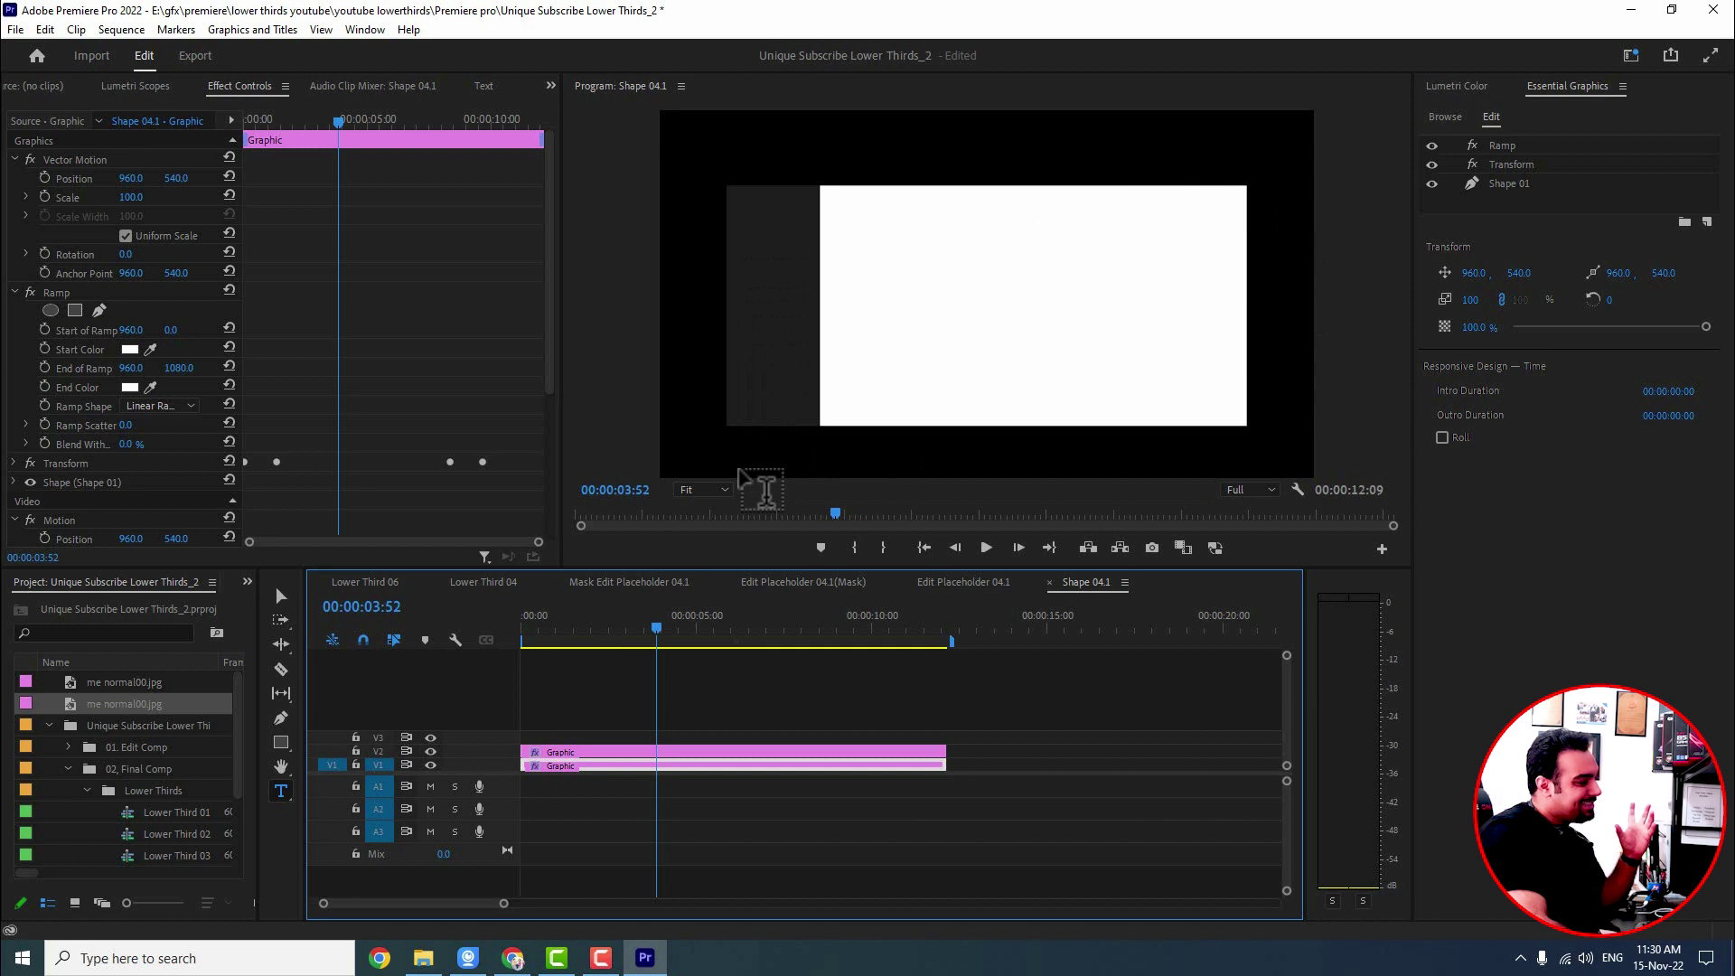
pyautogui.click(511, 589)
pyautogui.click(525, 616)
pyautogui.press('space')
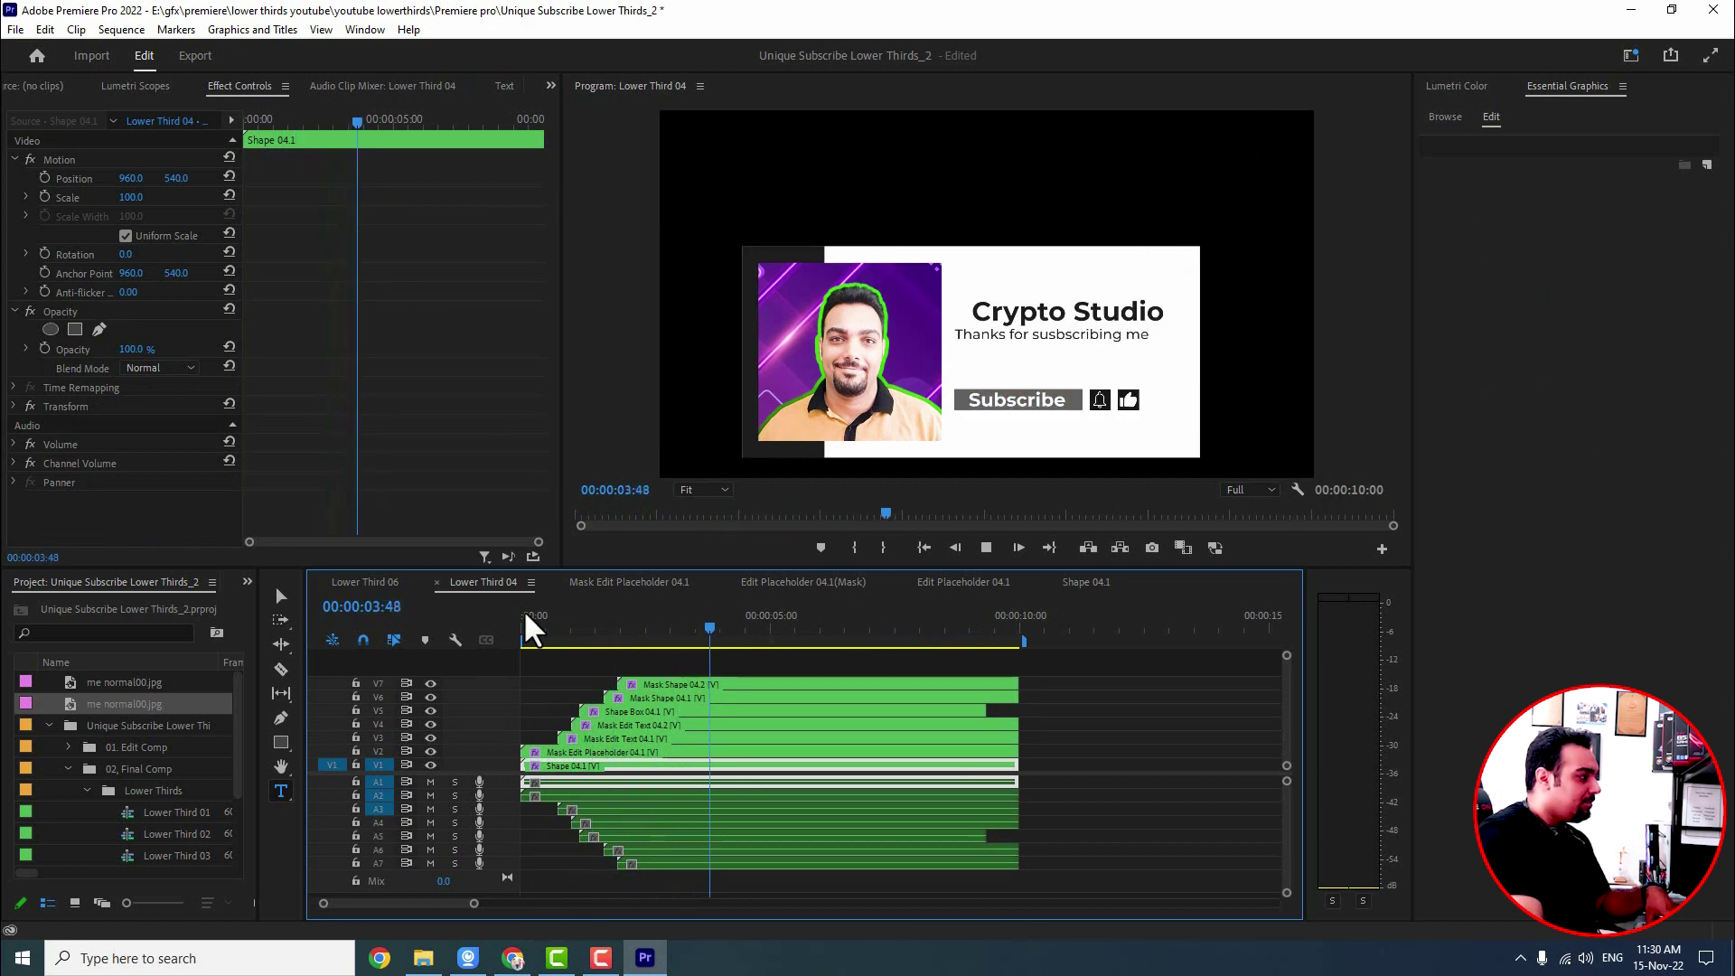
pyautogui.press('space')
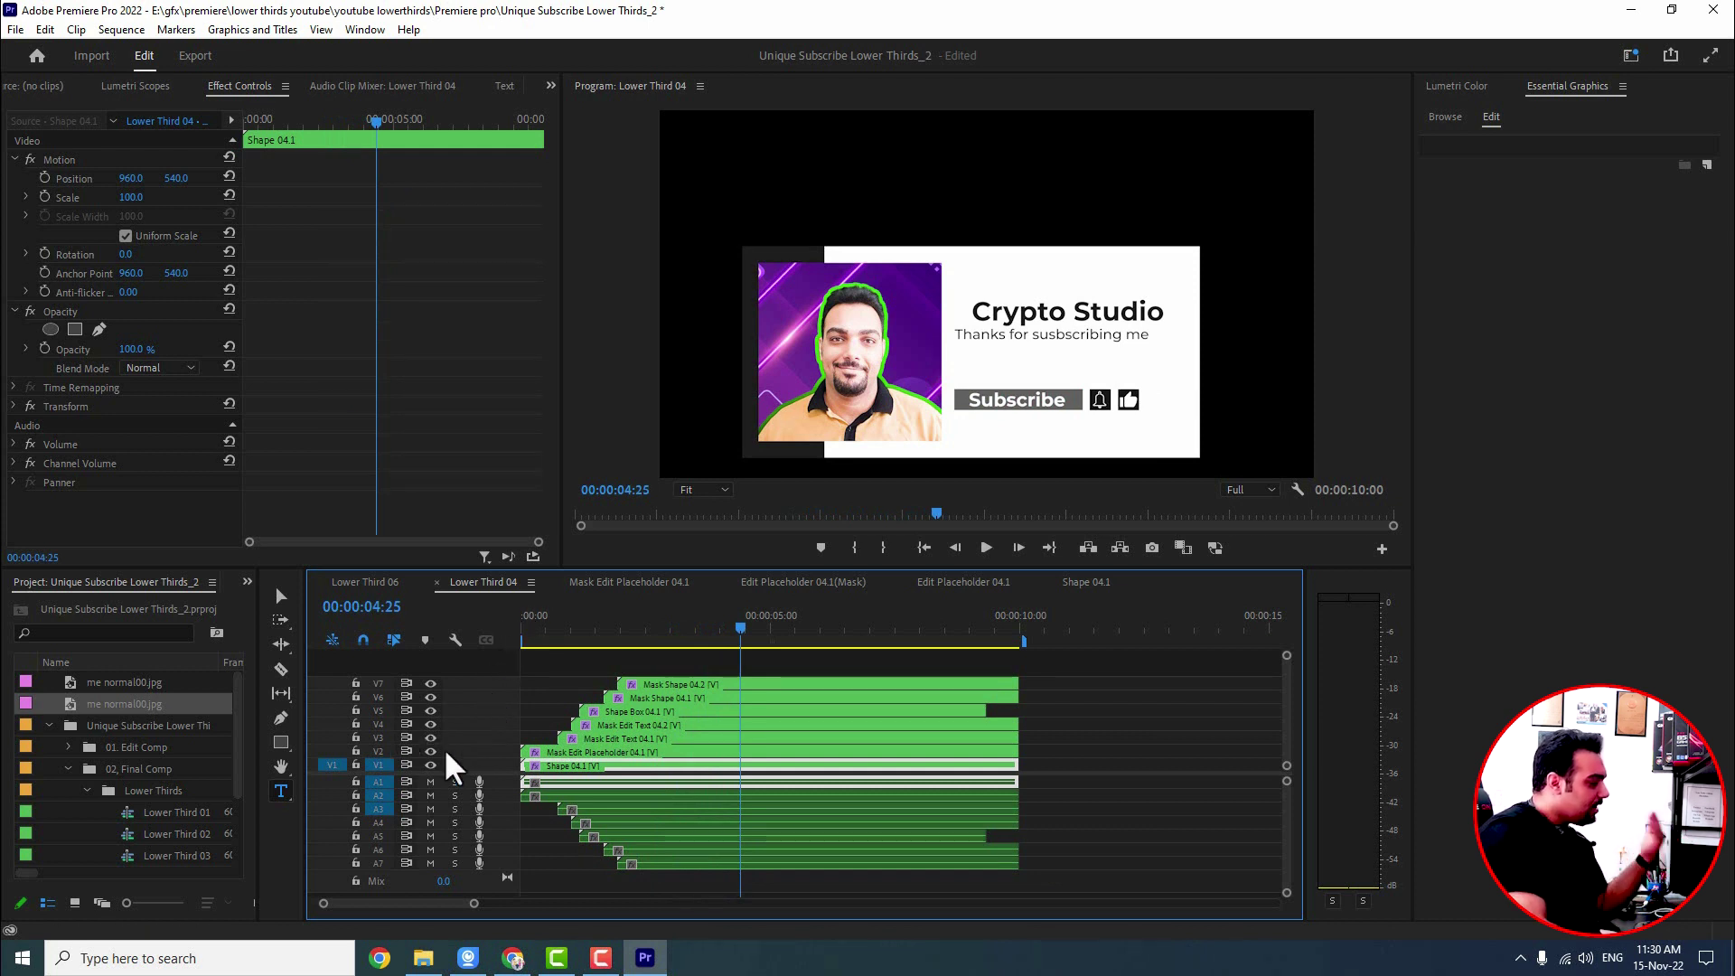
# - Insert my main project22222_31288.png at the start of V1 in Edit Logo 06.1, extend it to about 9 seconds, and check Lower Third 06
pyautogui.click(369, 584)
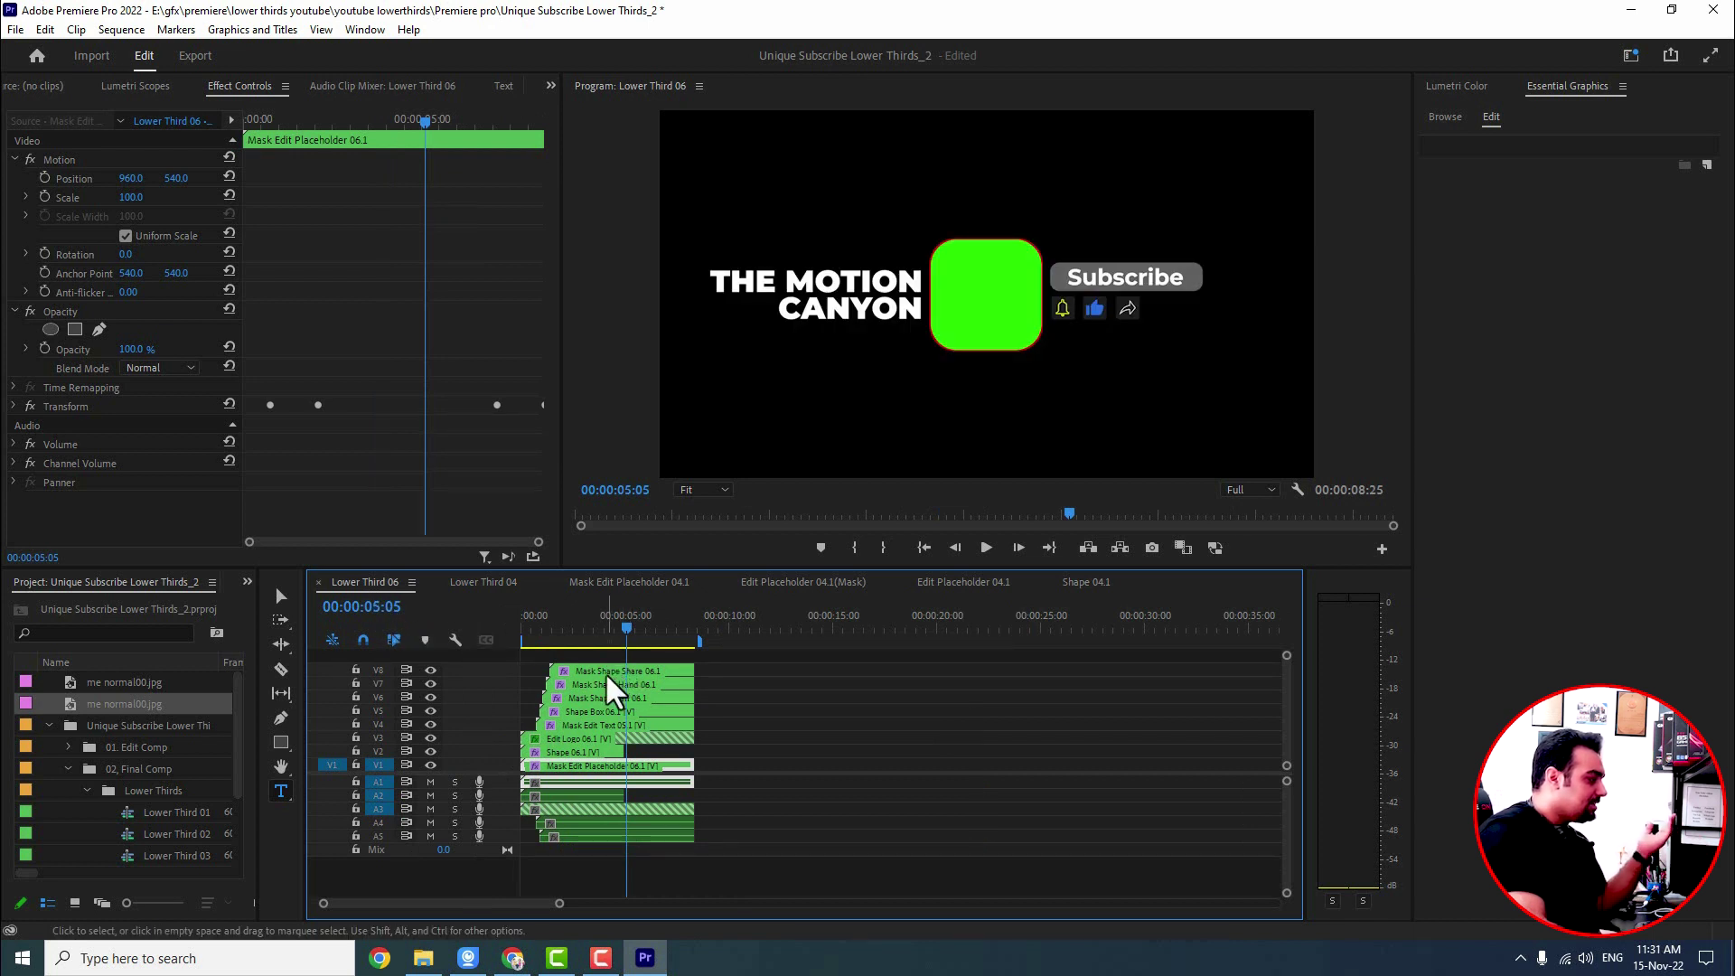
pyautogui.doubleClick(573, 739)
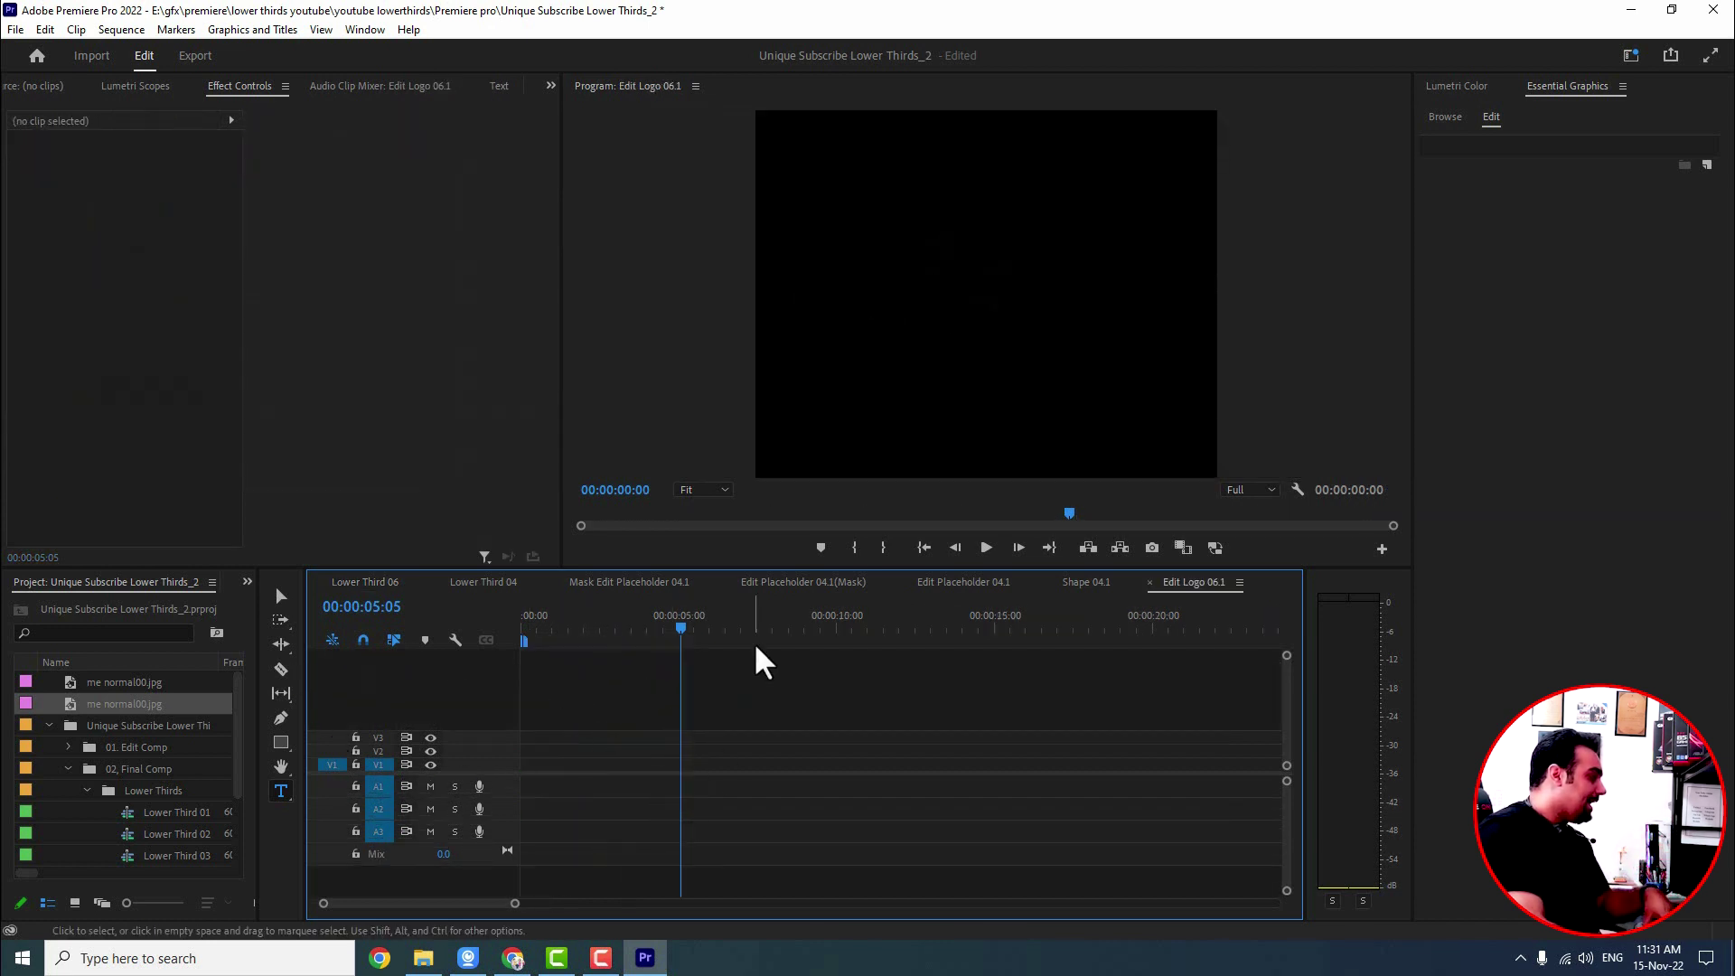
pyautogui.click(424, 958)
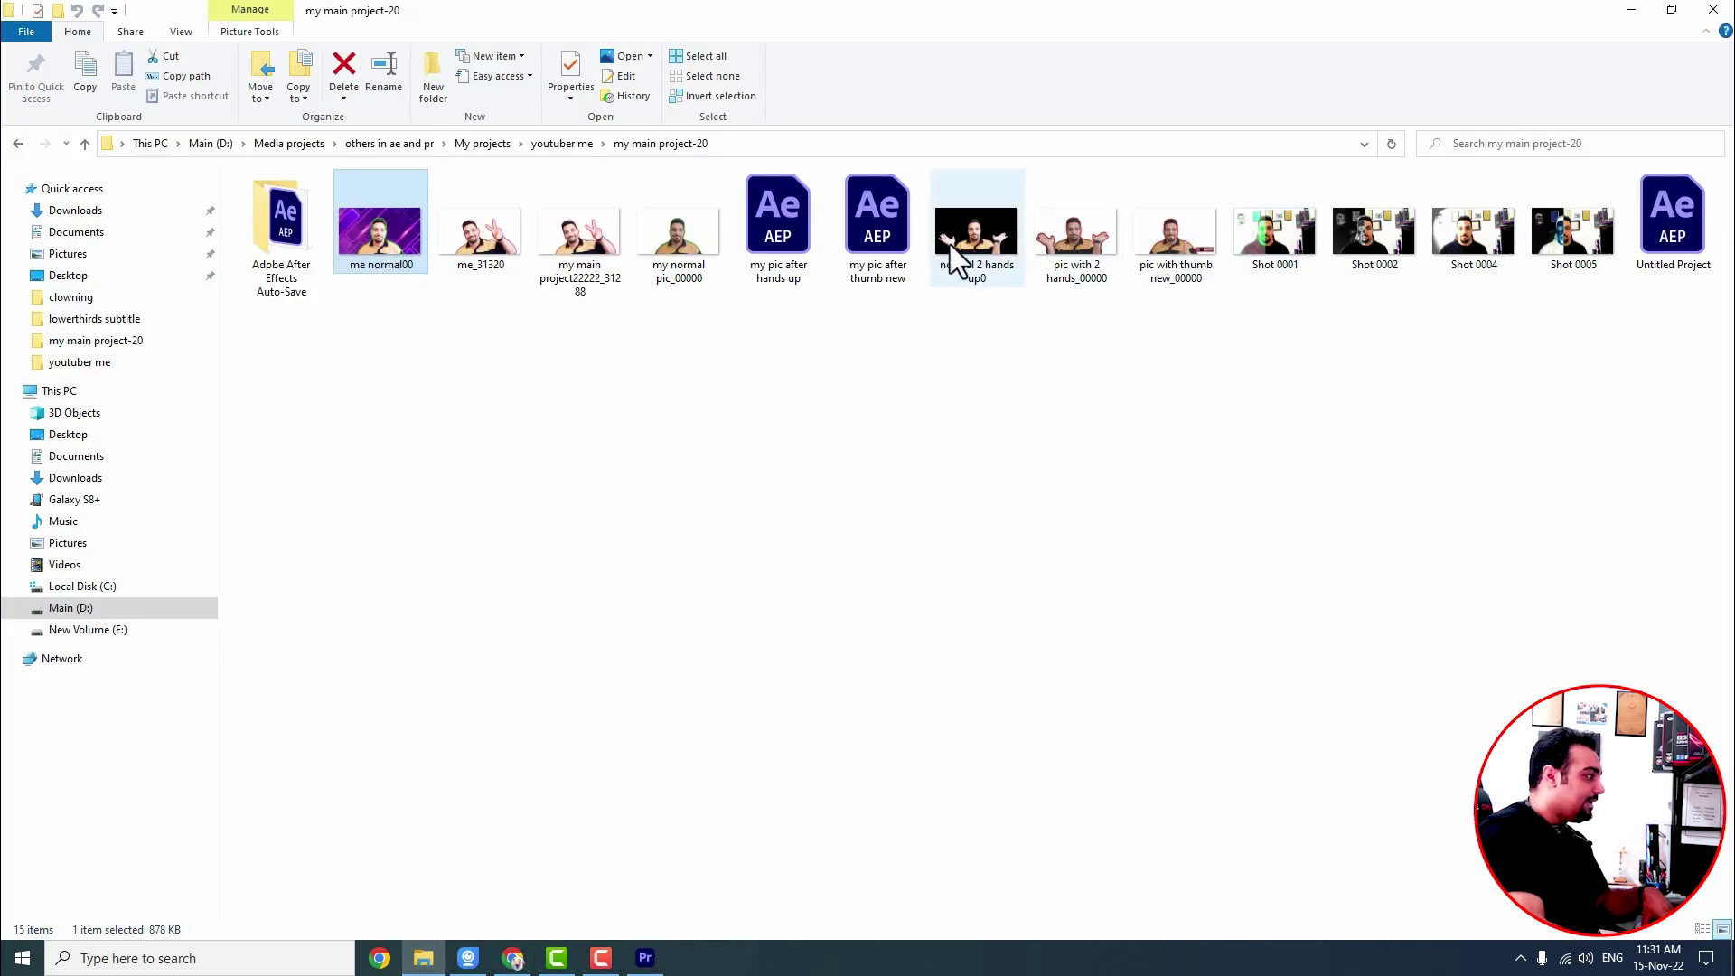
pyautogui.moveTo(579, 234); pyautogui.dragTo(528, 767)
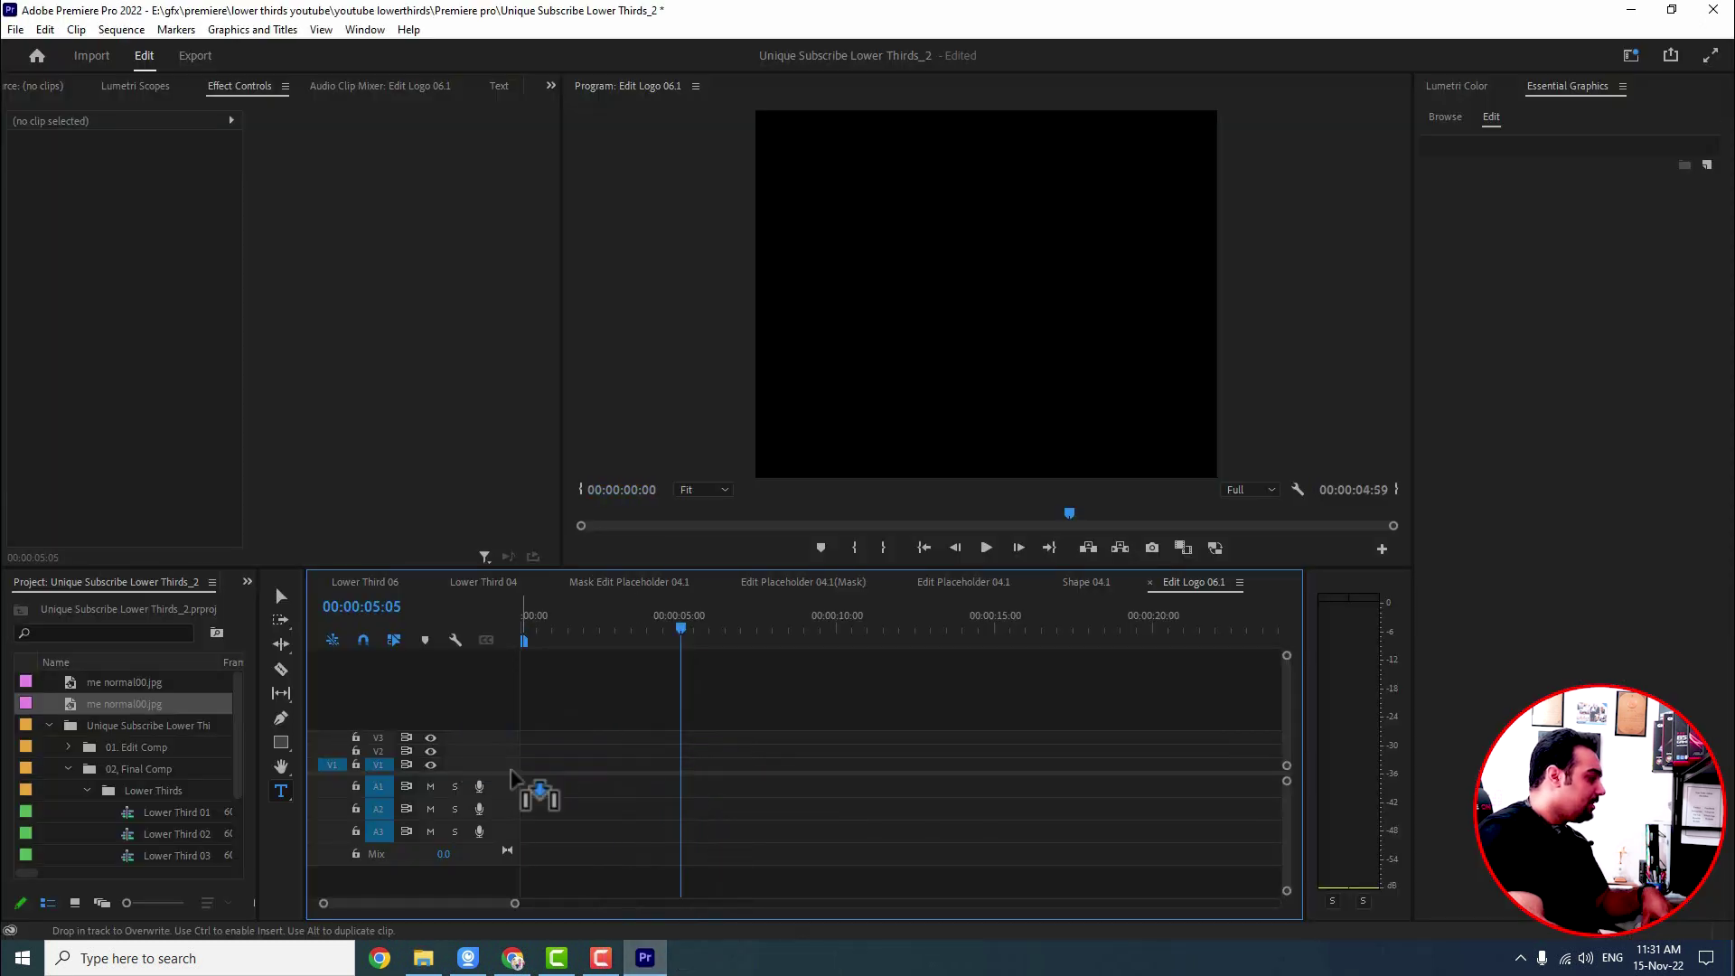
pyautogui.moveTo(692, 764); pyautogui.dragTo(815, 774)
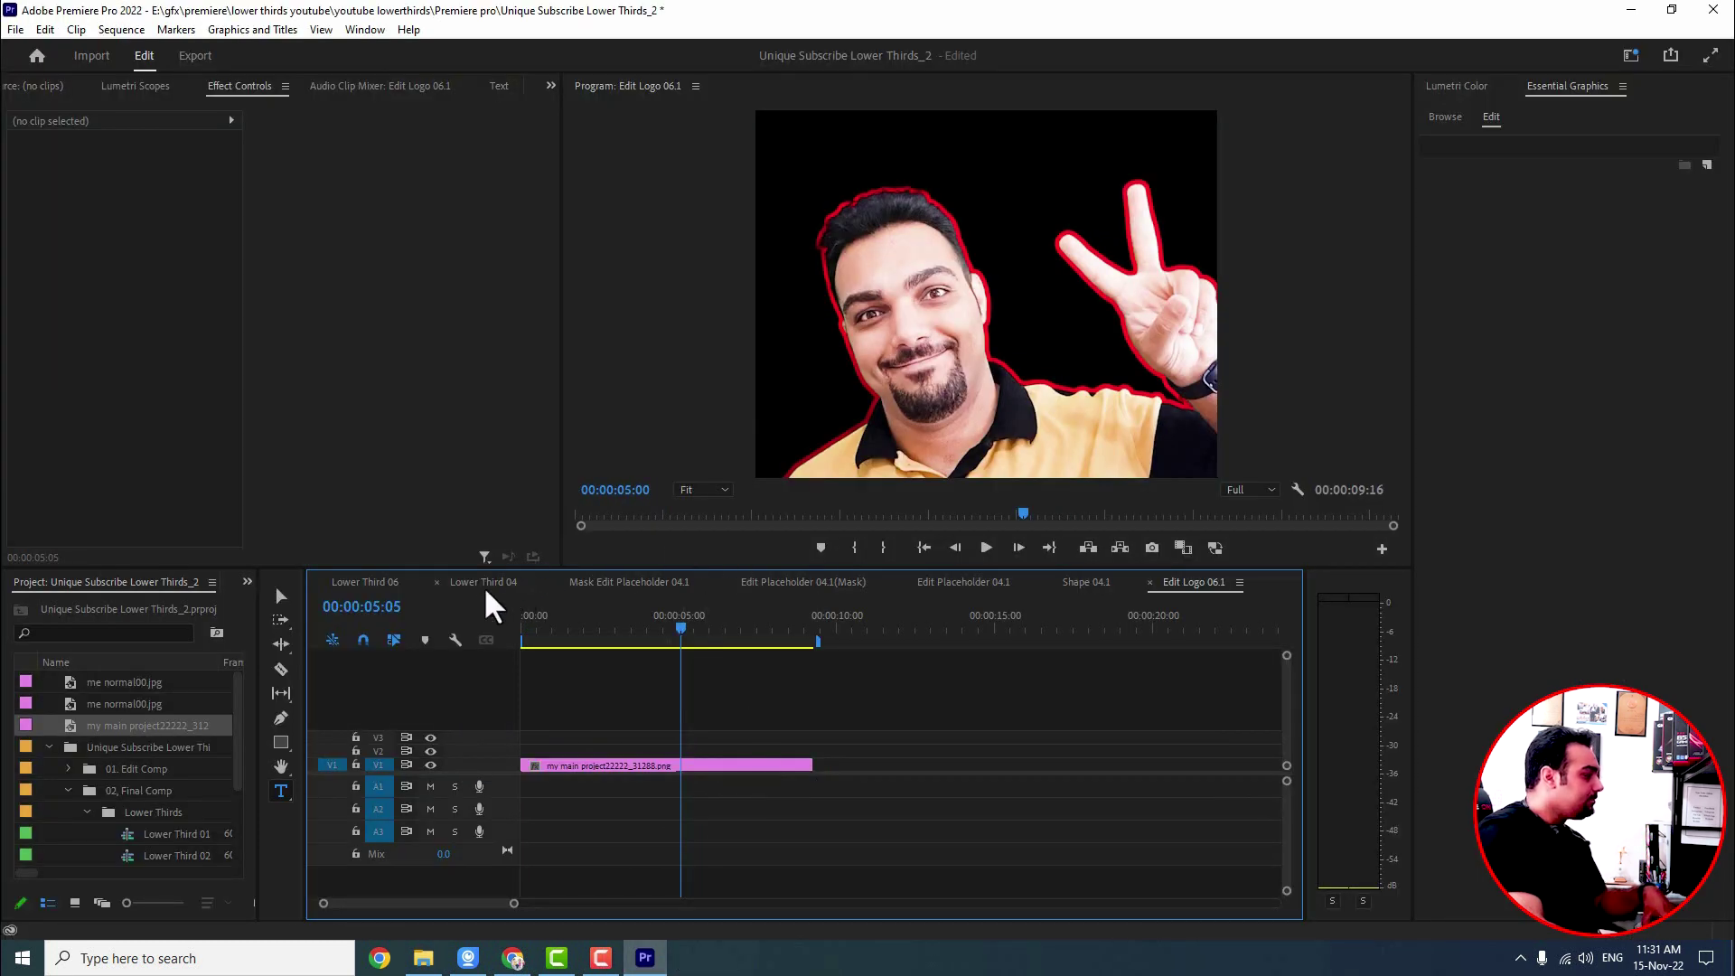
pyautogui.click(384, 583)
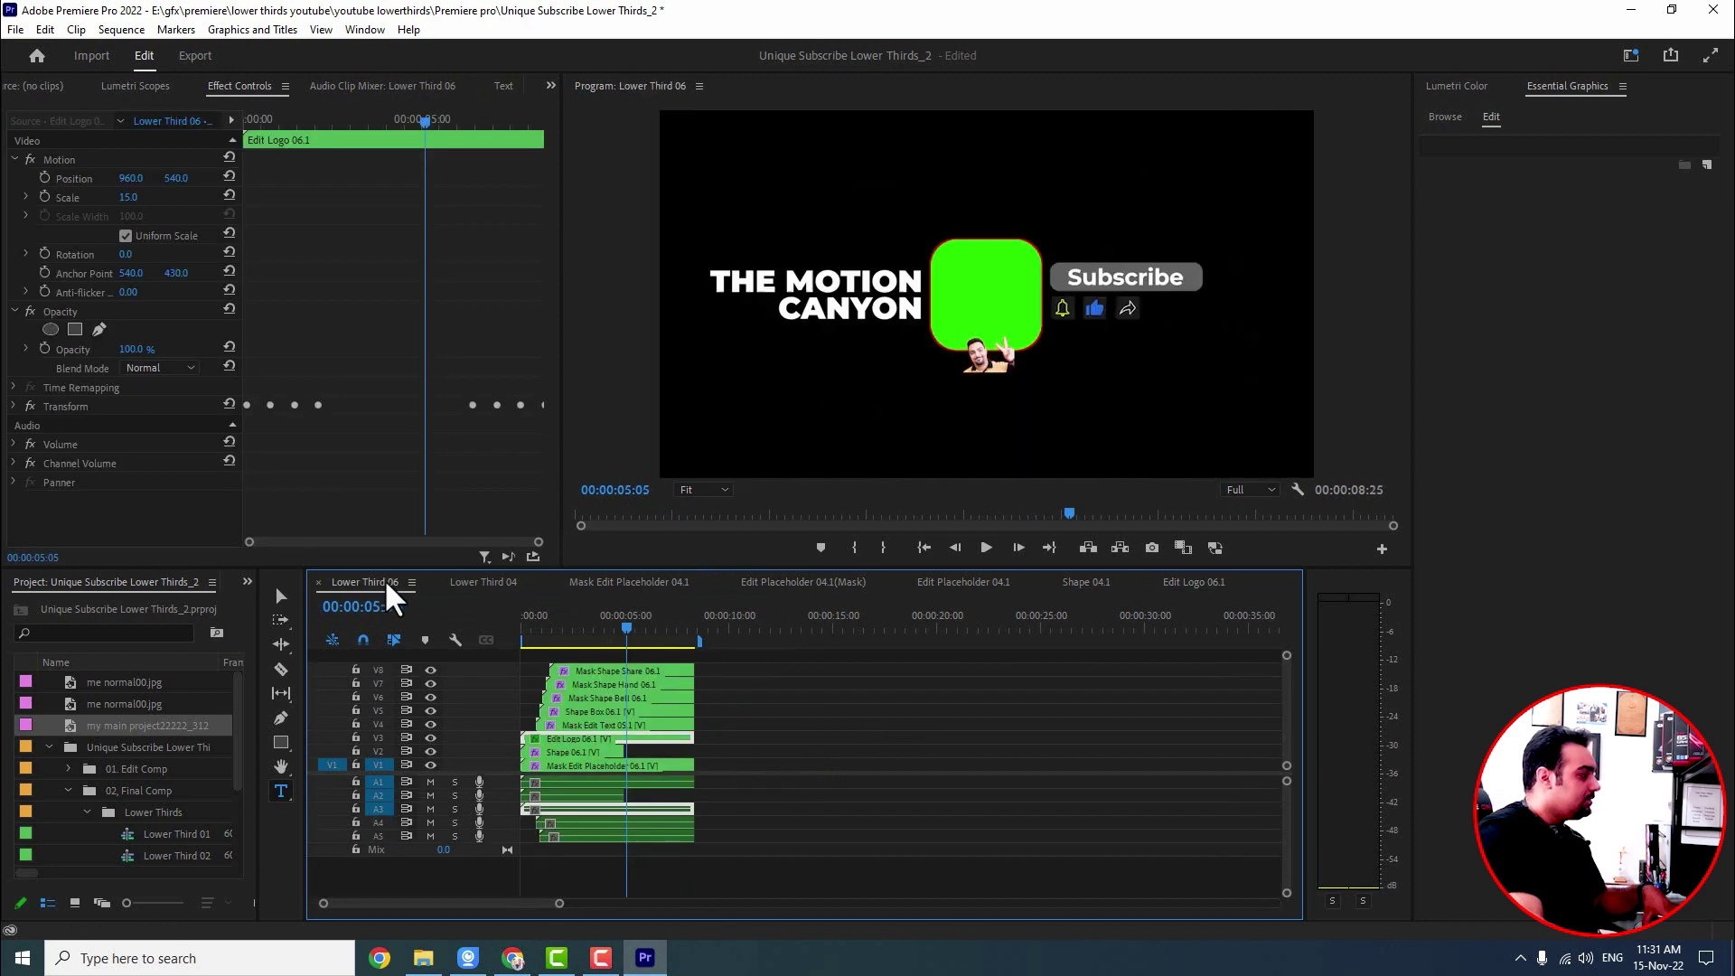
# - Close the Shape 04.1, Edit Placeholder 04.1, Edit Placeholder 04.1(Mask) and Mask Edit Placeholder 04.1 sequences
pyautogui.click(1046, 581)
pyautogui.click(907, 582)
pyautogui.click(734, 583)
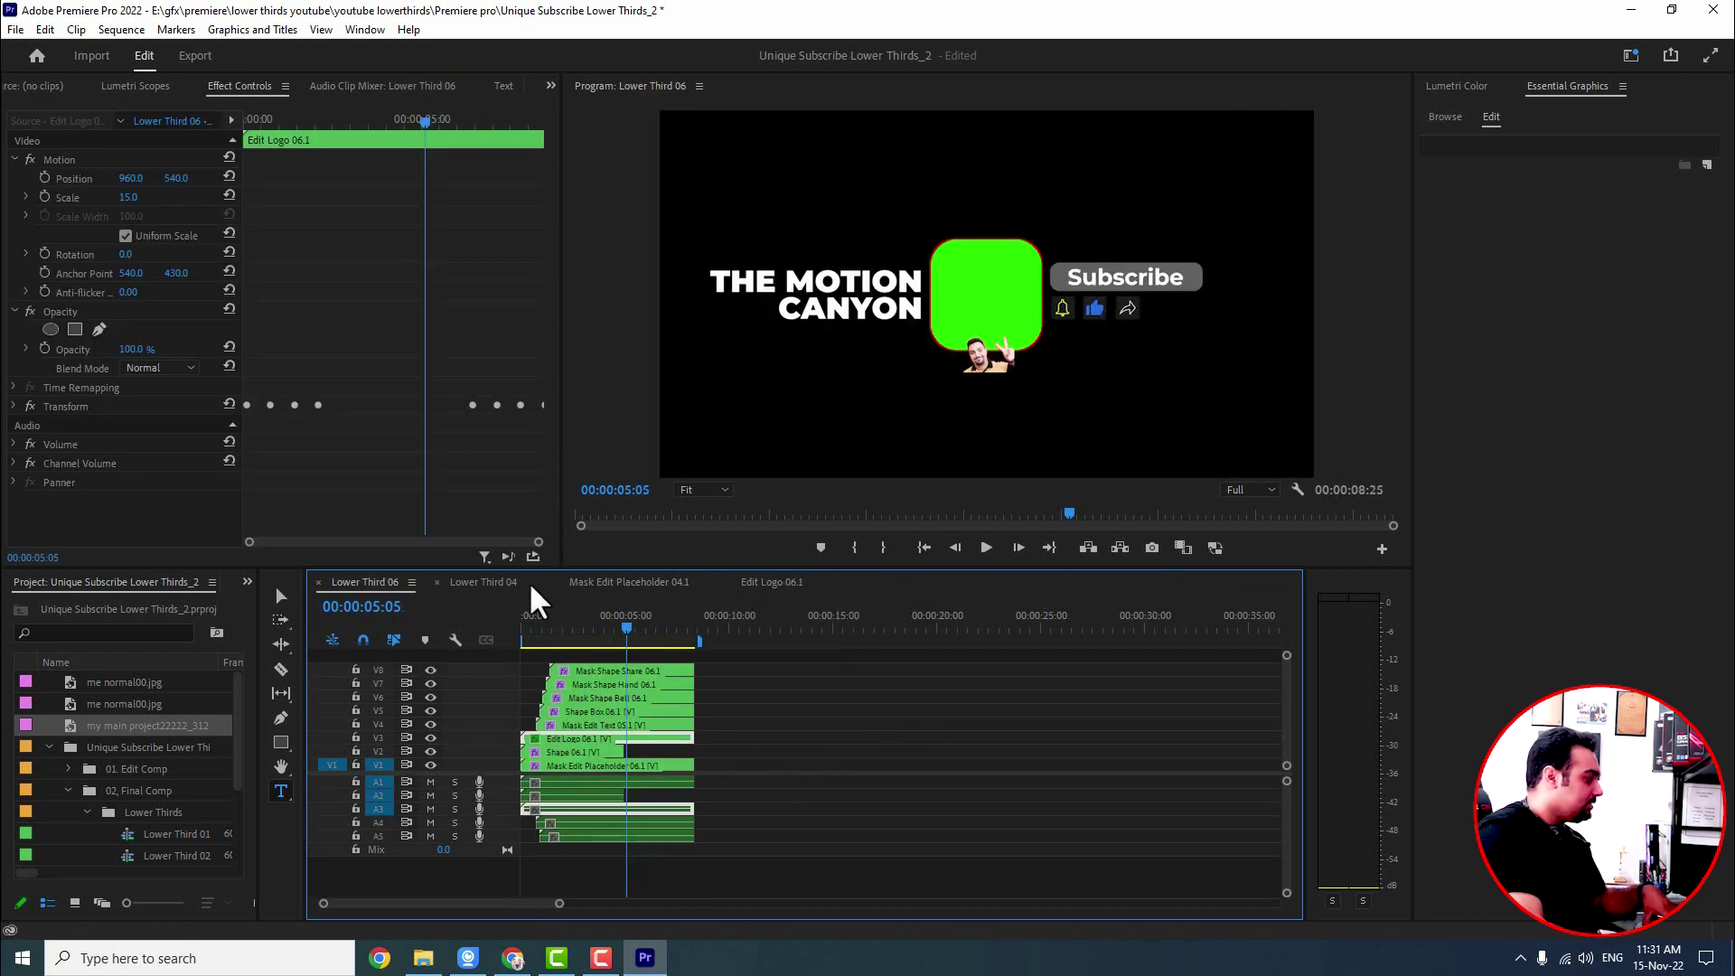
pyautogui.click(554, 582)
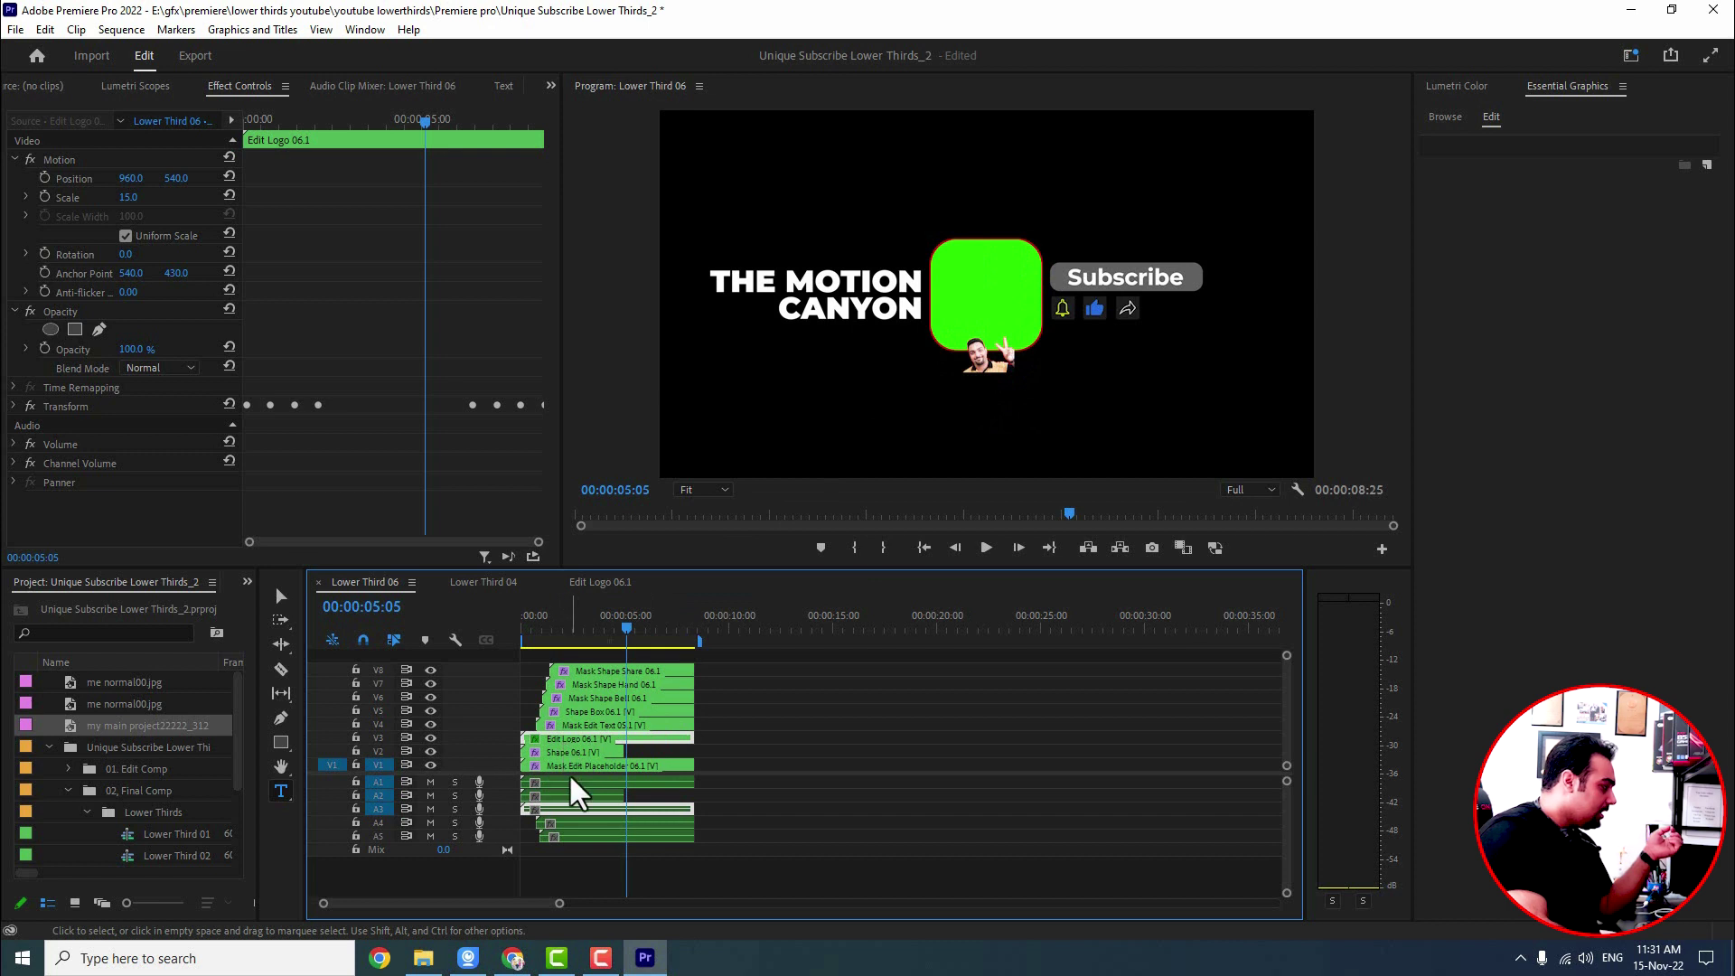
# - Insert me normal00.jpg at the start of V1 in Edit Placeholder 06.1, nested in Mask Edit Placeholder 06.1, and extend it to about 15 seconds
pyautogui.doubleClick(602, 765)
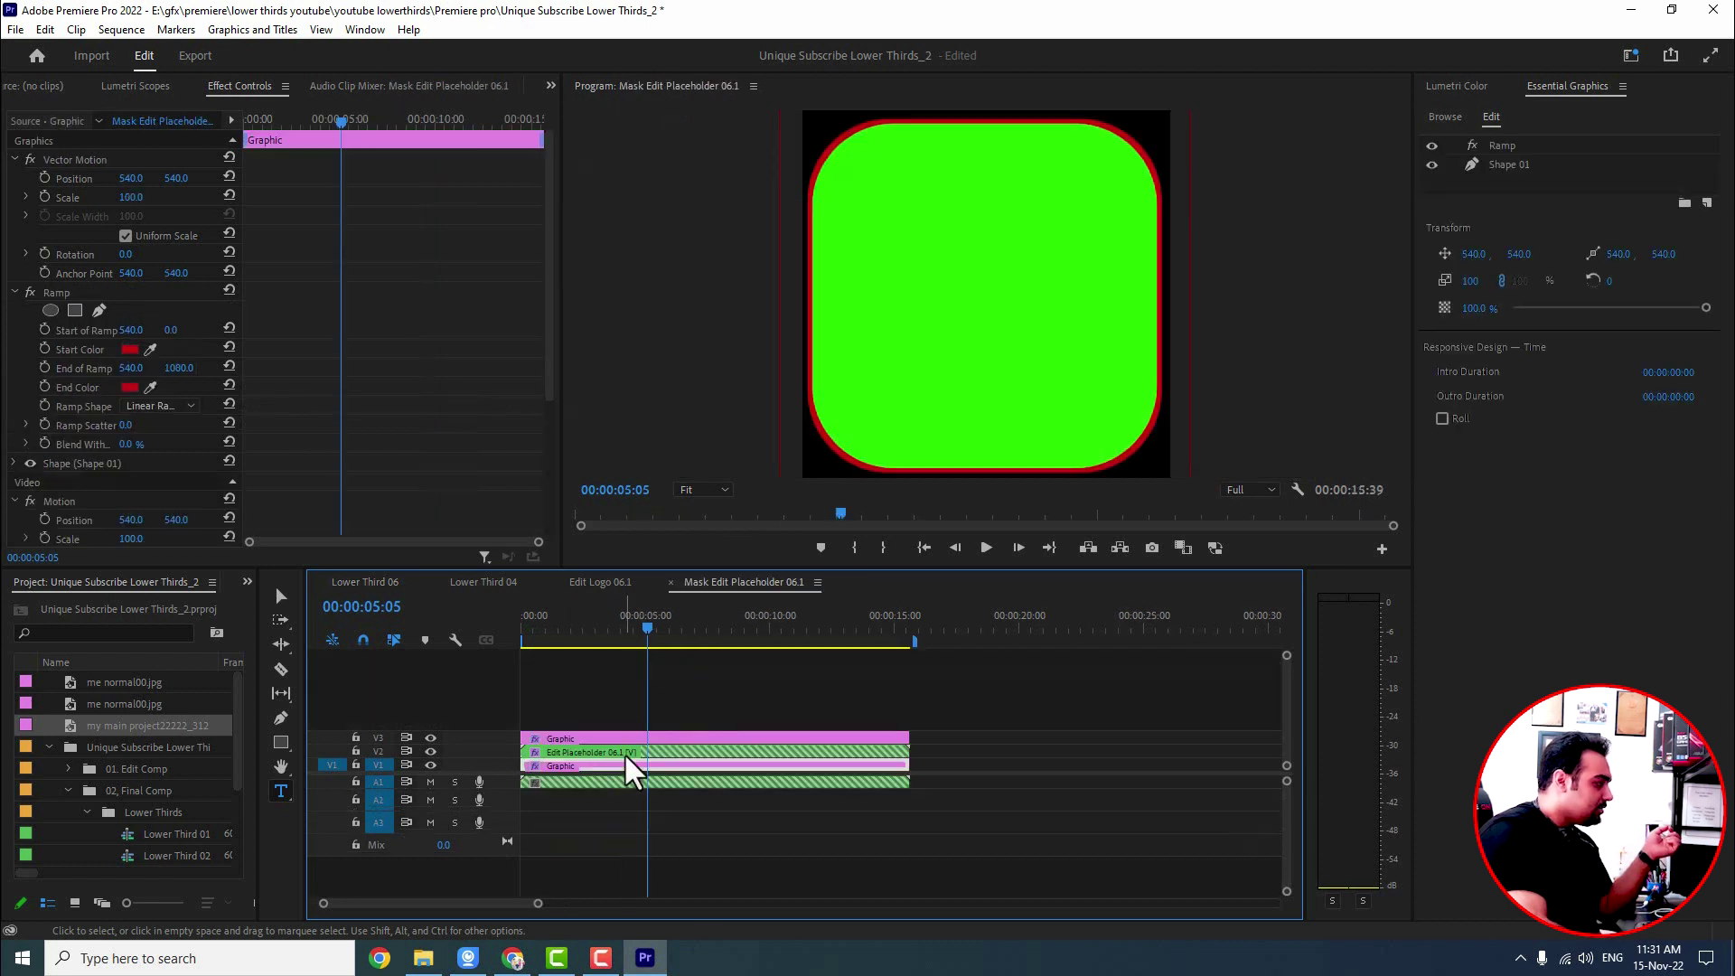
pyautogui.doubleClick(566, 753)
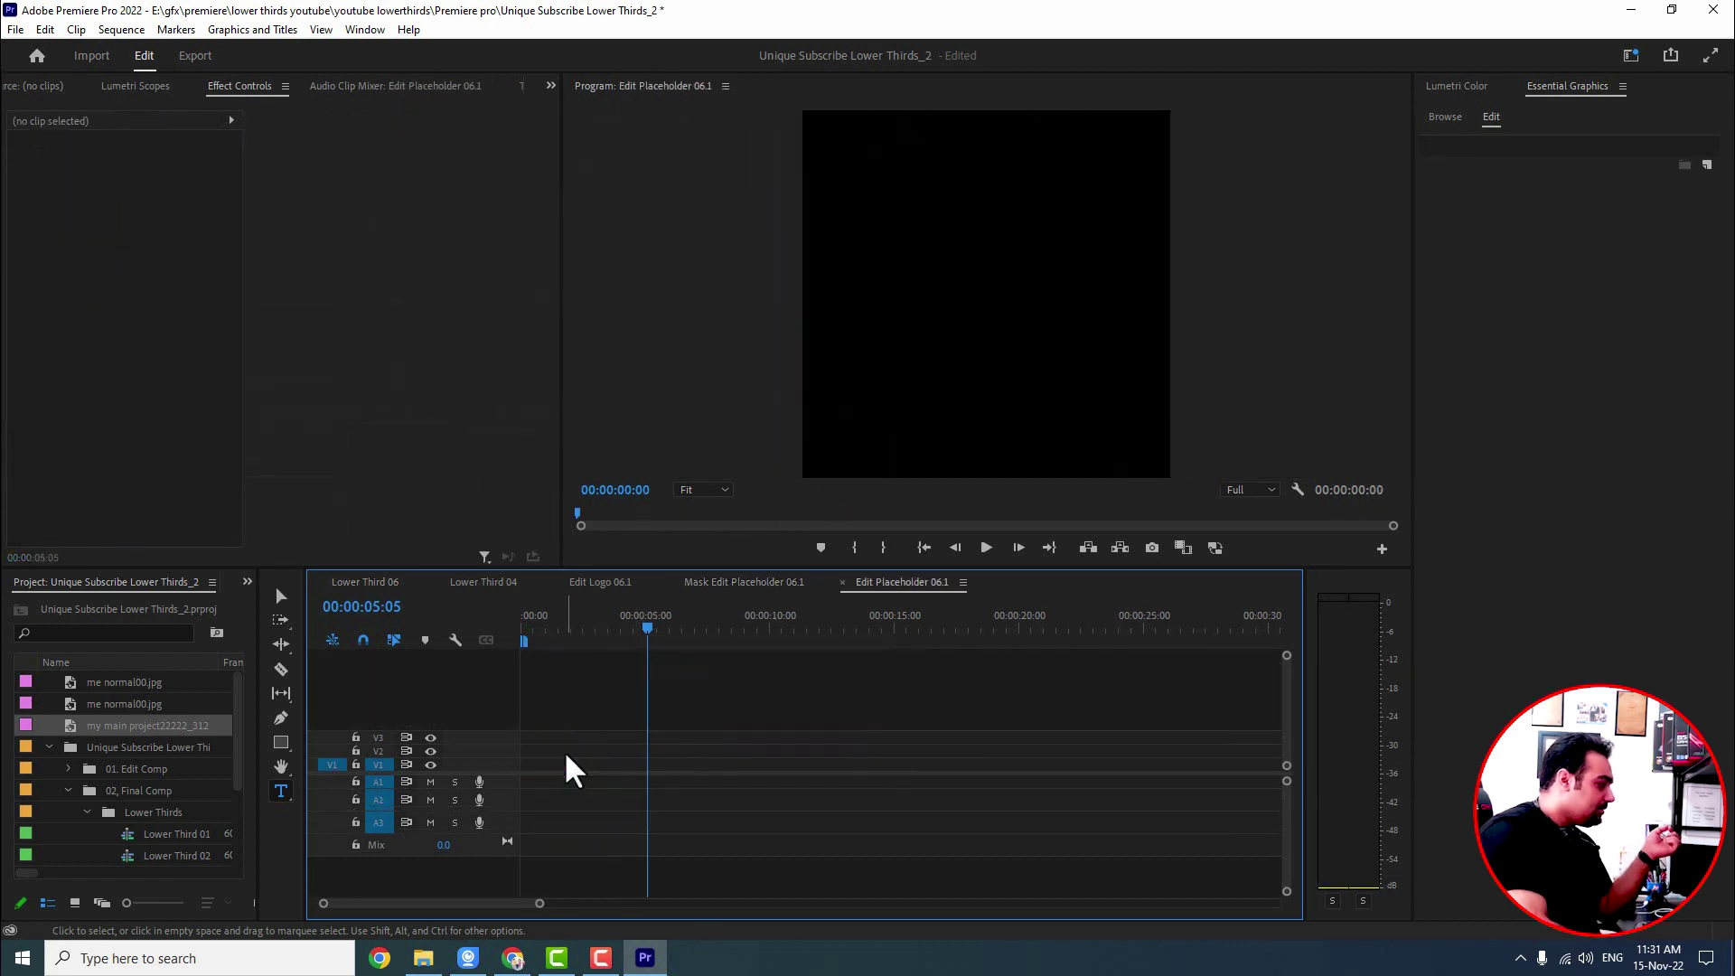
pyautogui.click(424, 958)
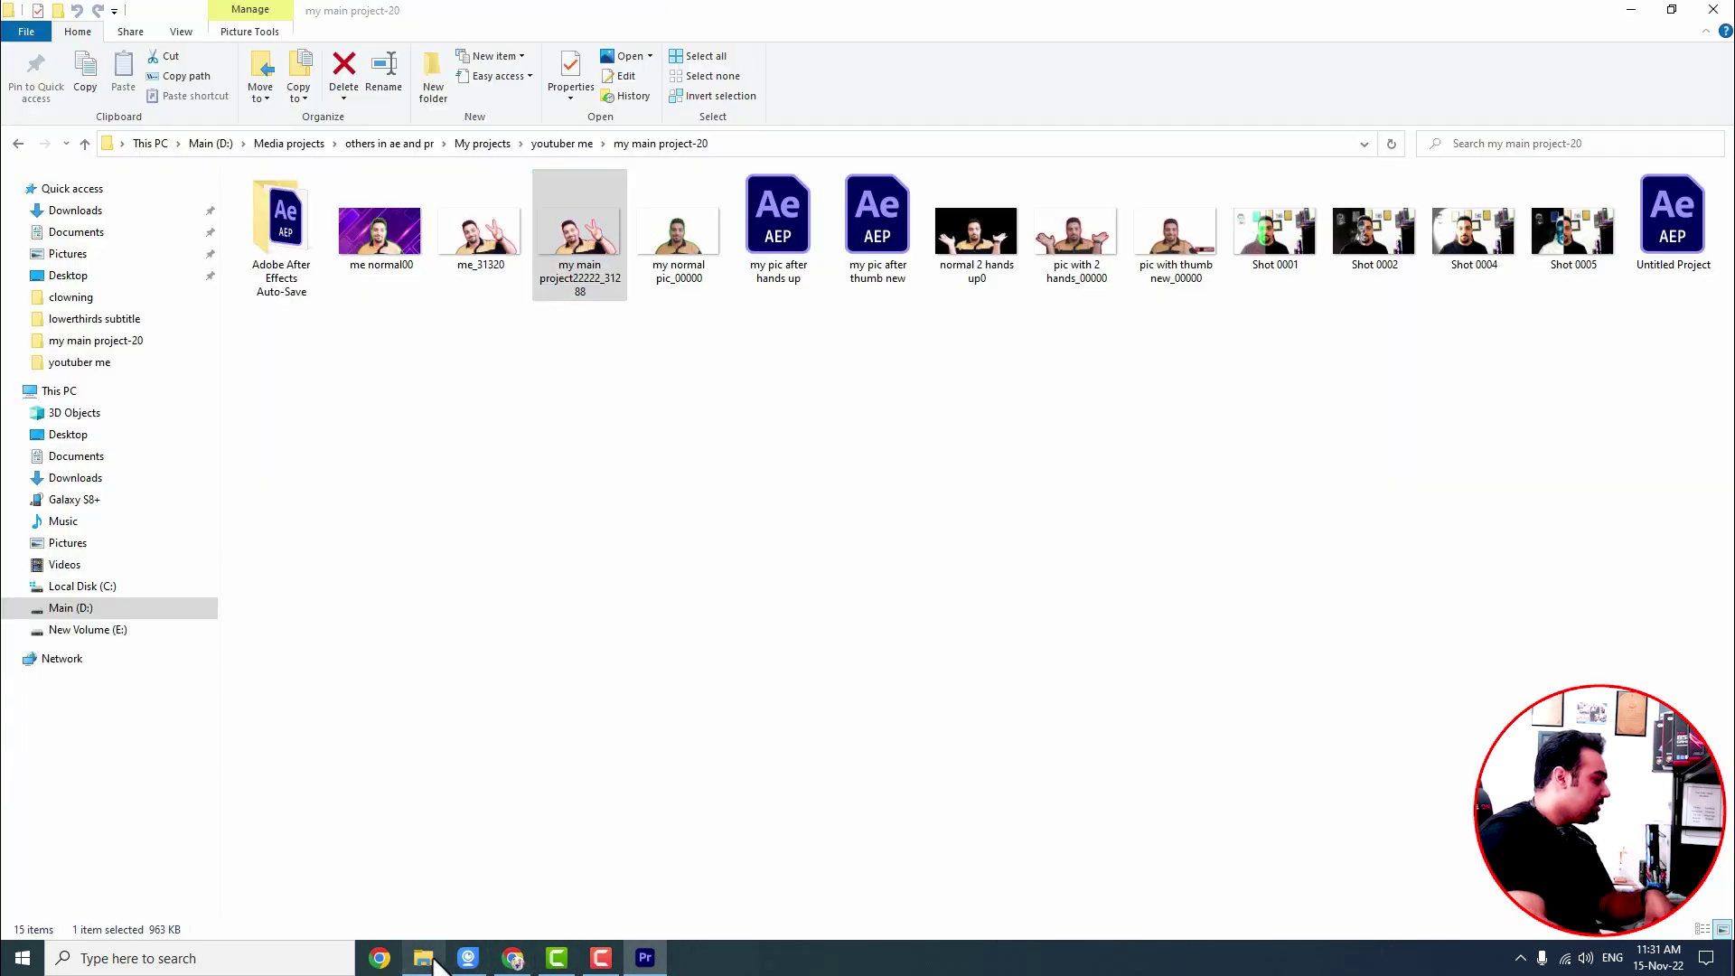
pyautogui.moveTo(379, 231); pyautogui.dragTo(525, 768)
pyautogui.moveTo(644, 765); pyautogui.dragTo(905, 758)
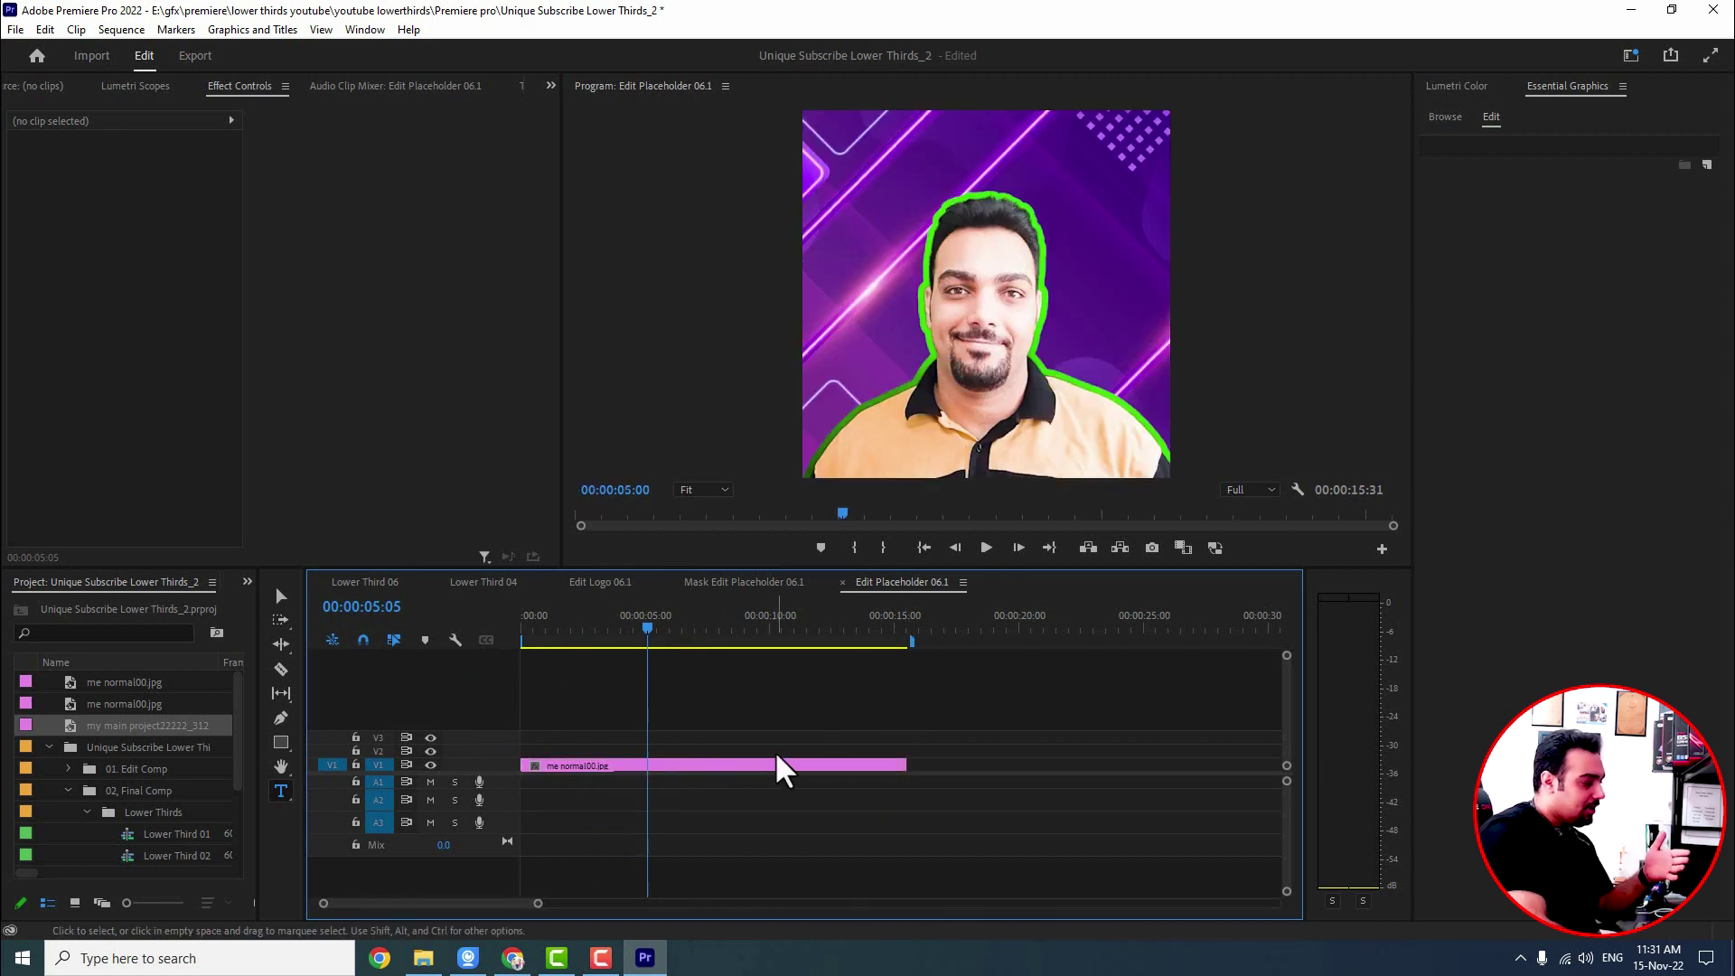
# - Shorten the me normal00.jpg clip in Edit Placeholder 06.1 to about 3.5 seconds and inspect Mask Edit Placeholder 06.1 around 10 seconds
pyautogui.moveTo(905, 764); pyautogui.dragTo(602, 766)
pyautogui.click(353, 579)
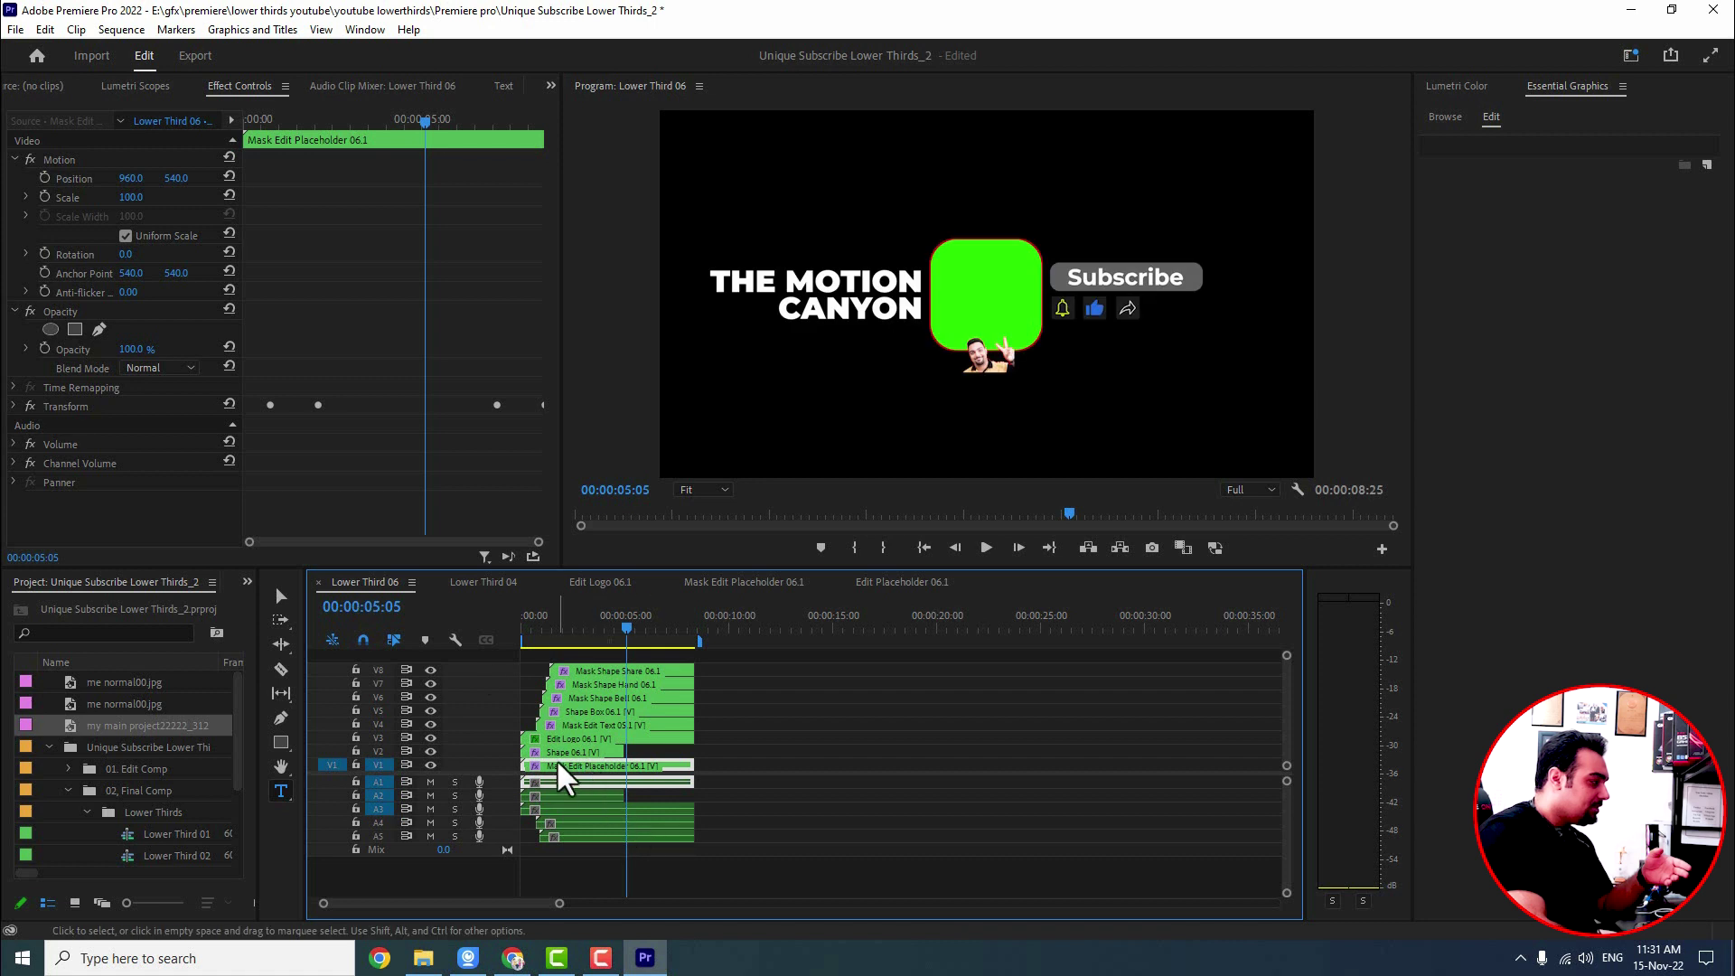
pyautogui.doubleClick(578, 766)
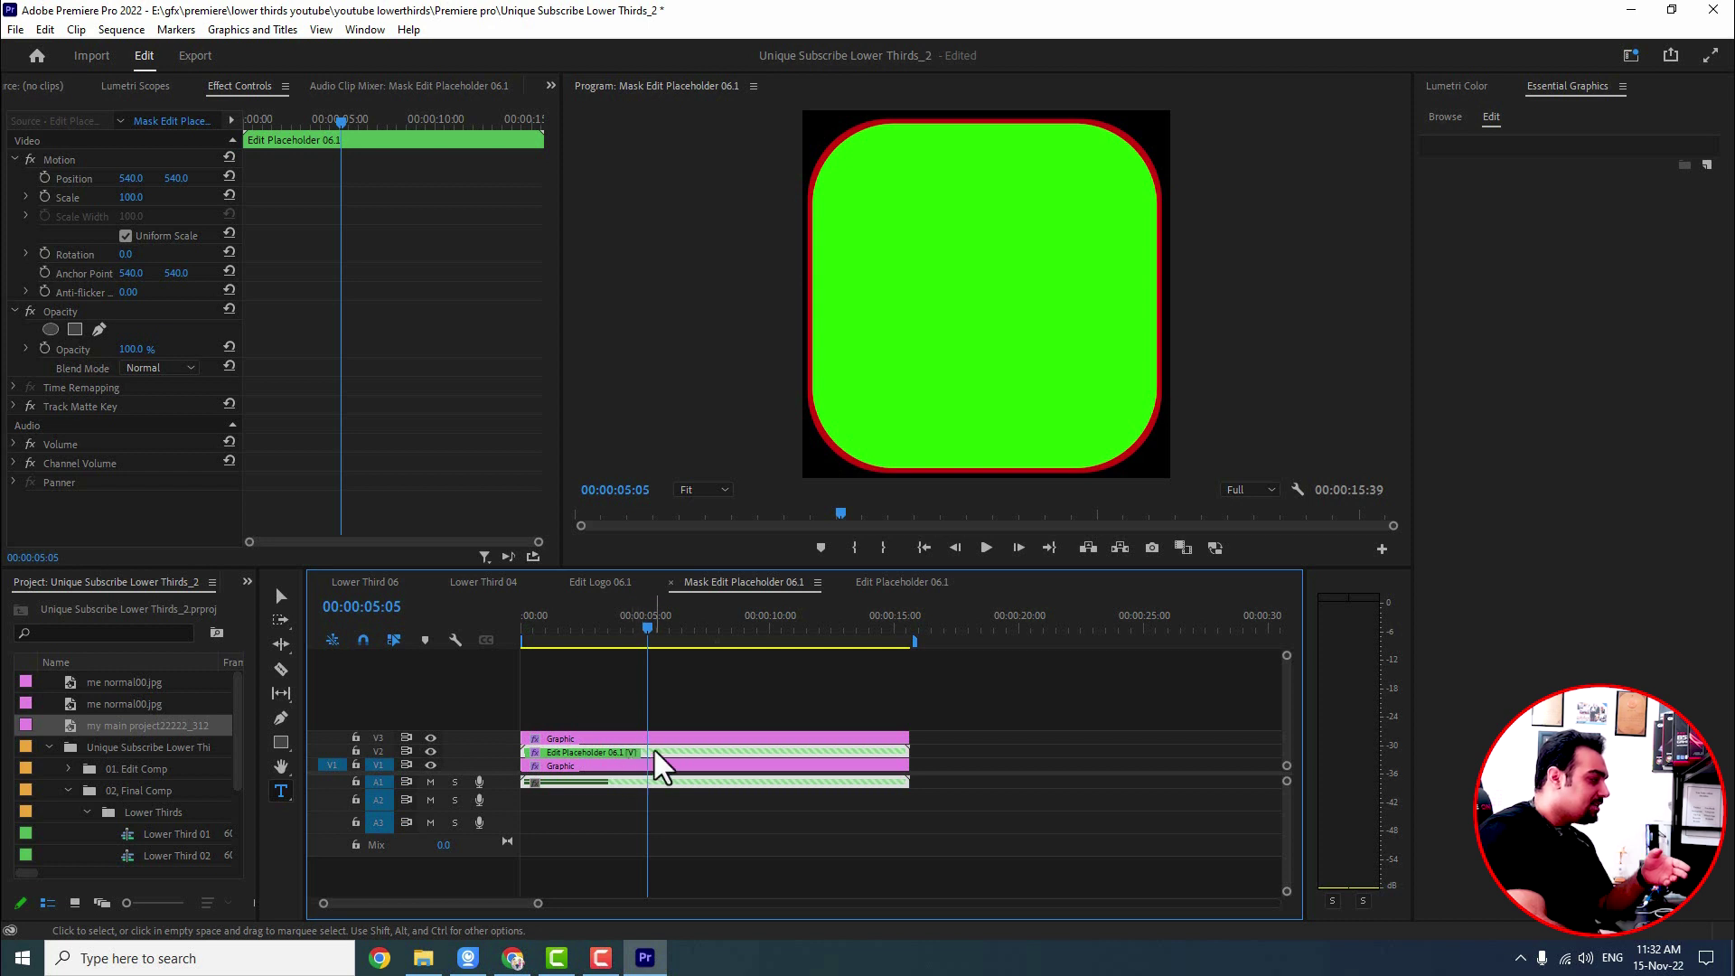
pyautogui.moveTo(643, 626); pyautogui.dragTo(770, 631)
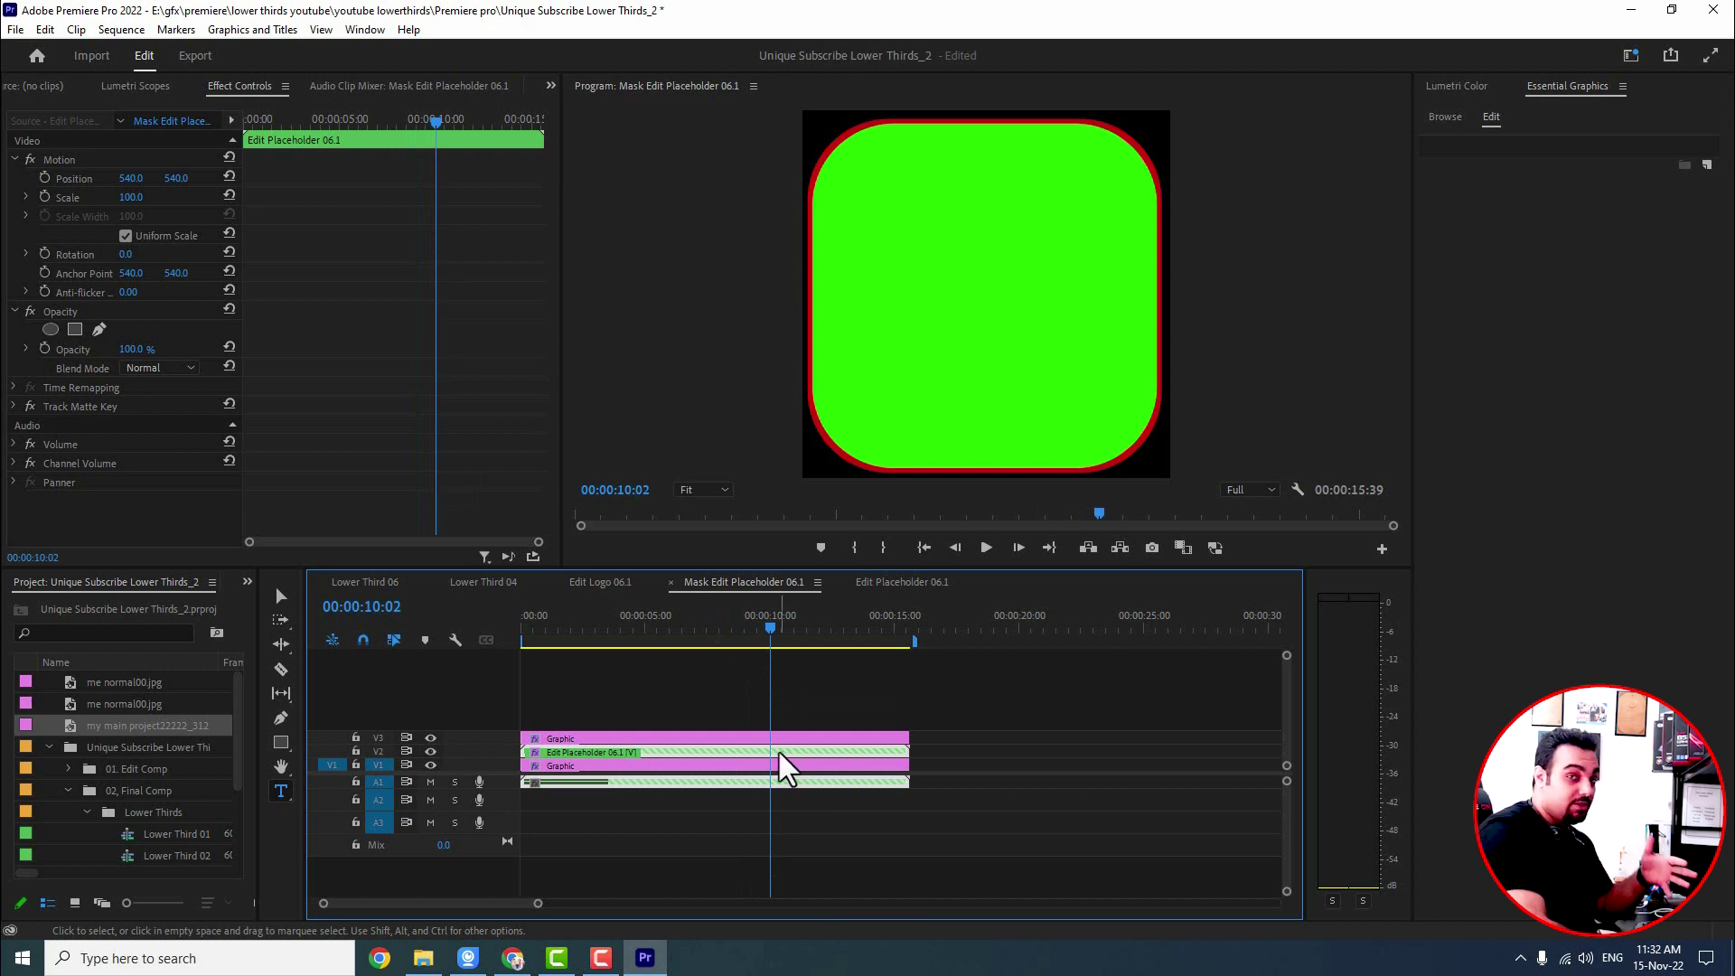
# - Extend the me normal00.jpg clip in Edit Placeholder 06.1 to 22 seconds
pyautogui.click(902, 583)
pyautogui.moveTo(611, 765); pyautogui.dragTo(1082, 751)
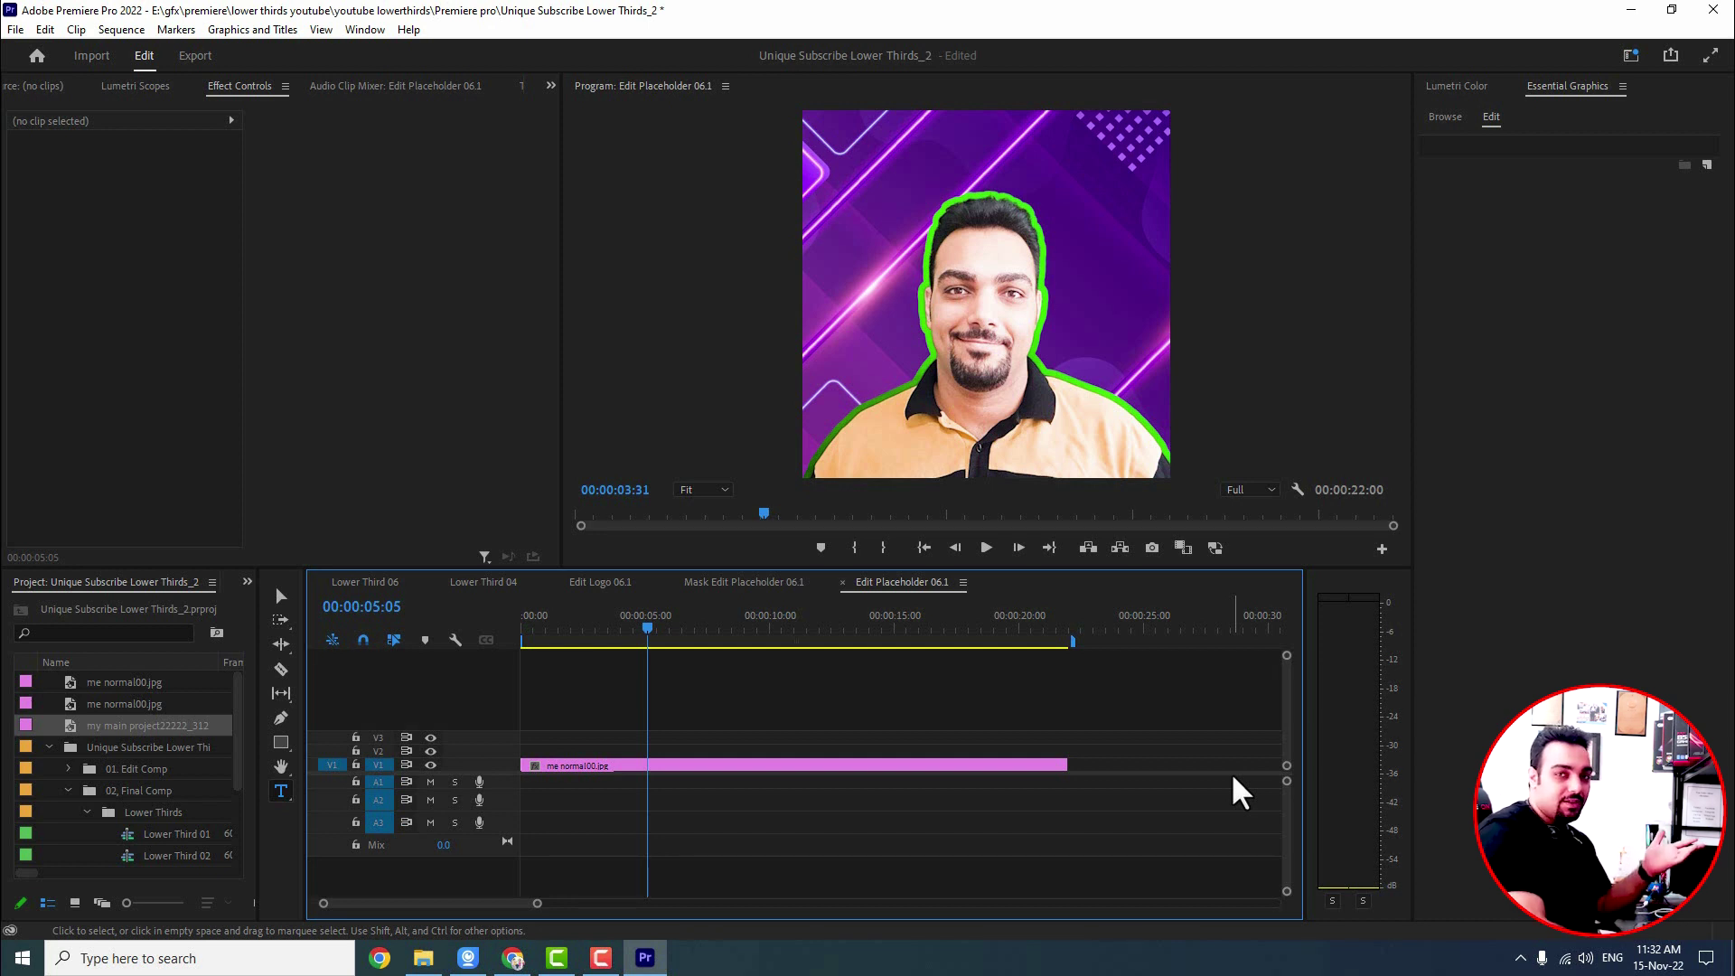
# - Open the THE MOTION CANYON title for text editing in Edit Text 06.1, nested through Mask Edit Text 06.1 in Lower Third 06
pyautogui.click(351, 591)
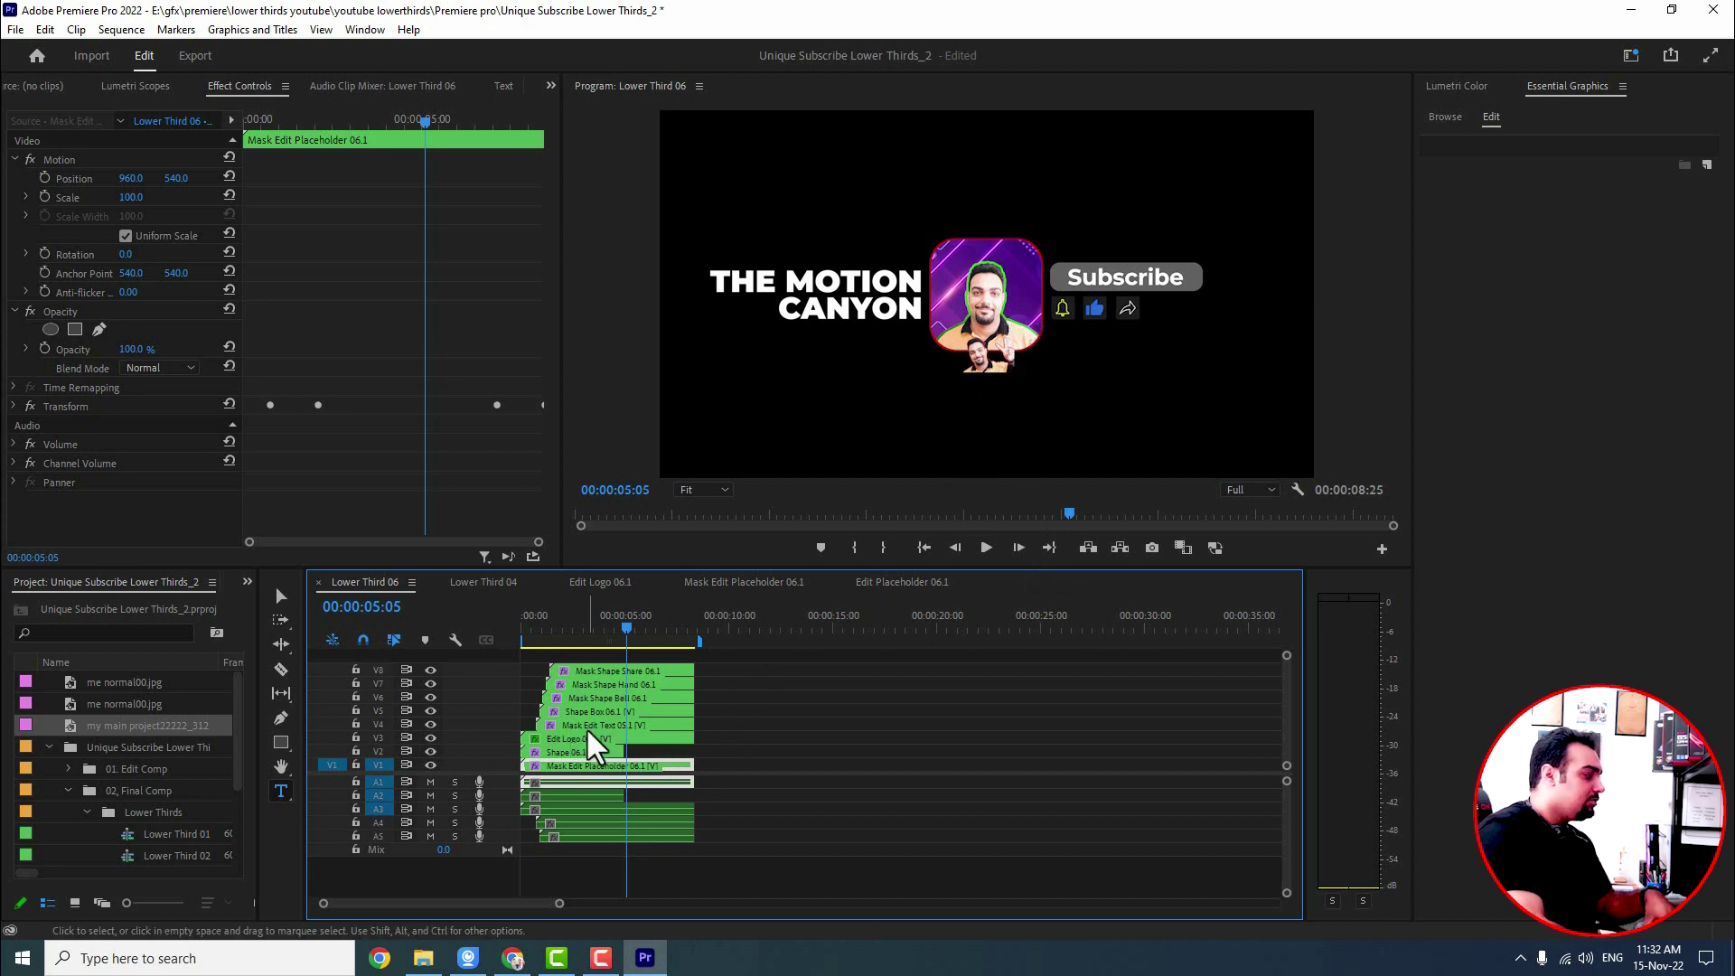
pyautogui.doubleClick(611, 727)
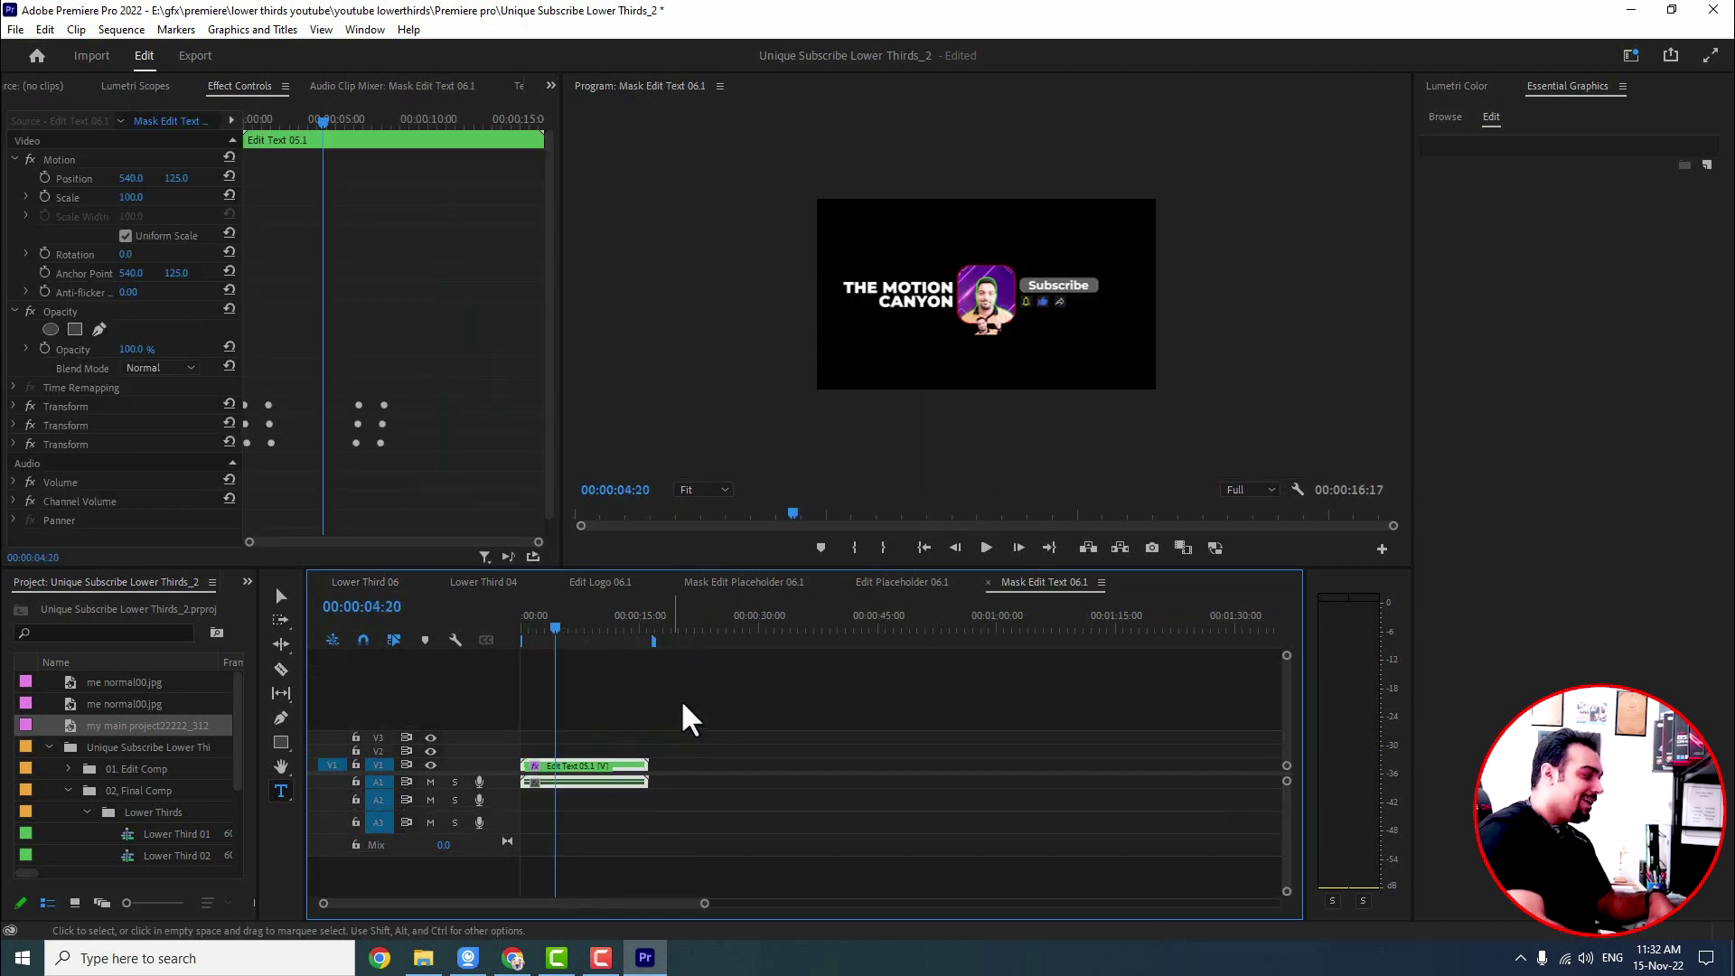
pyautogui.doubleClick(579, 767)
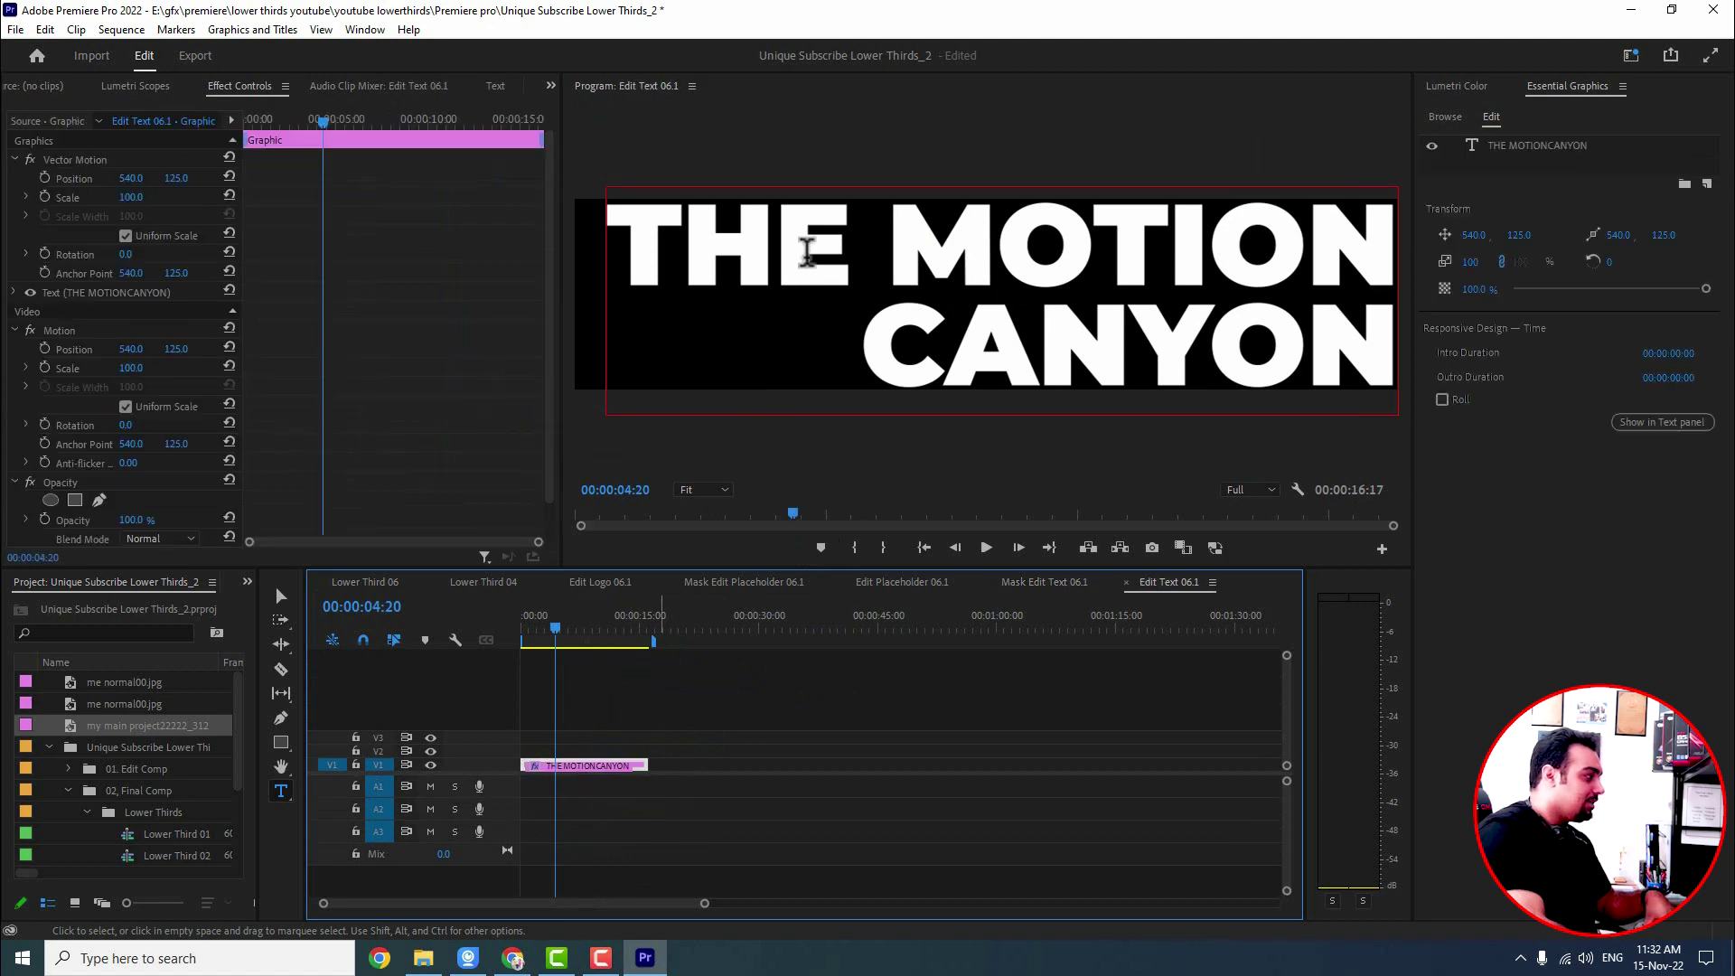
pyautogui.doubleClick(1175, 289)
pyautogui.doubleClick(1076, 330)
pyautogui.click(760, 264)
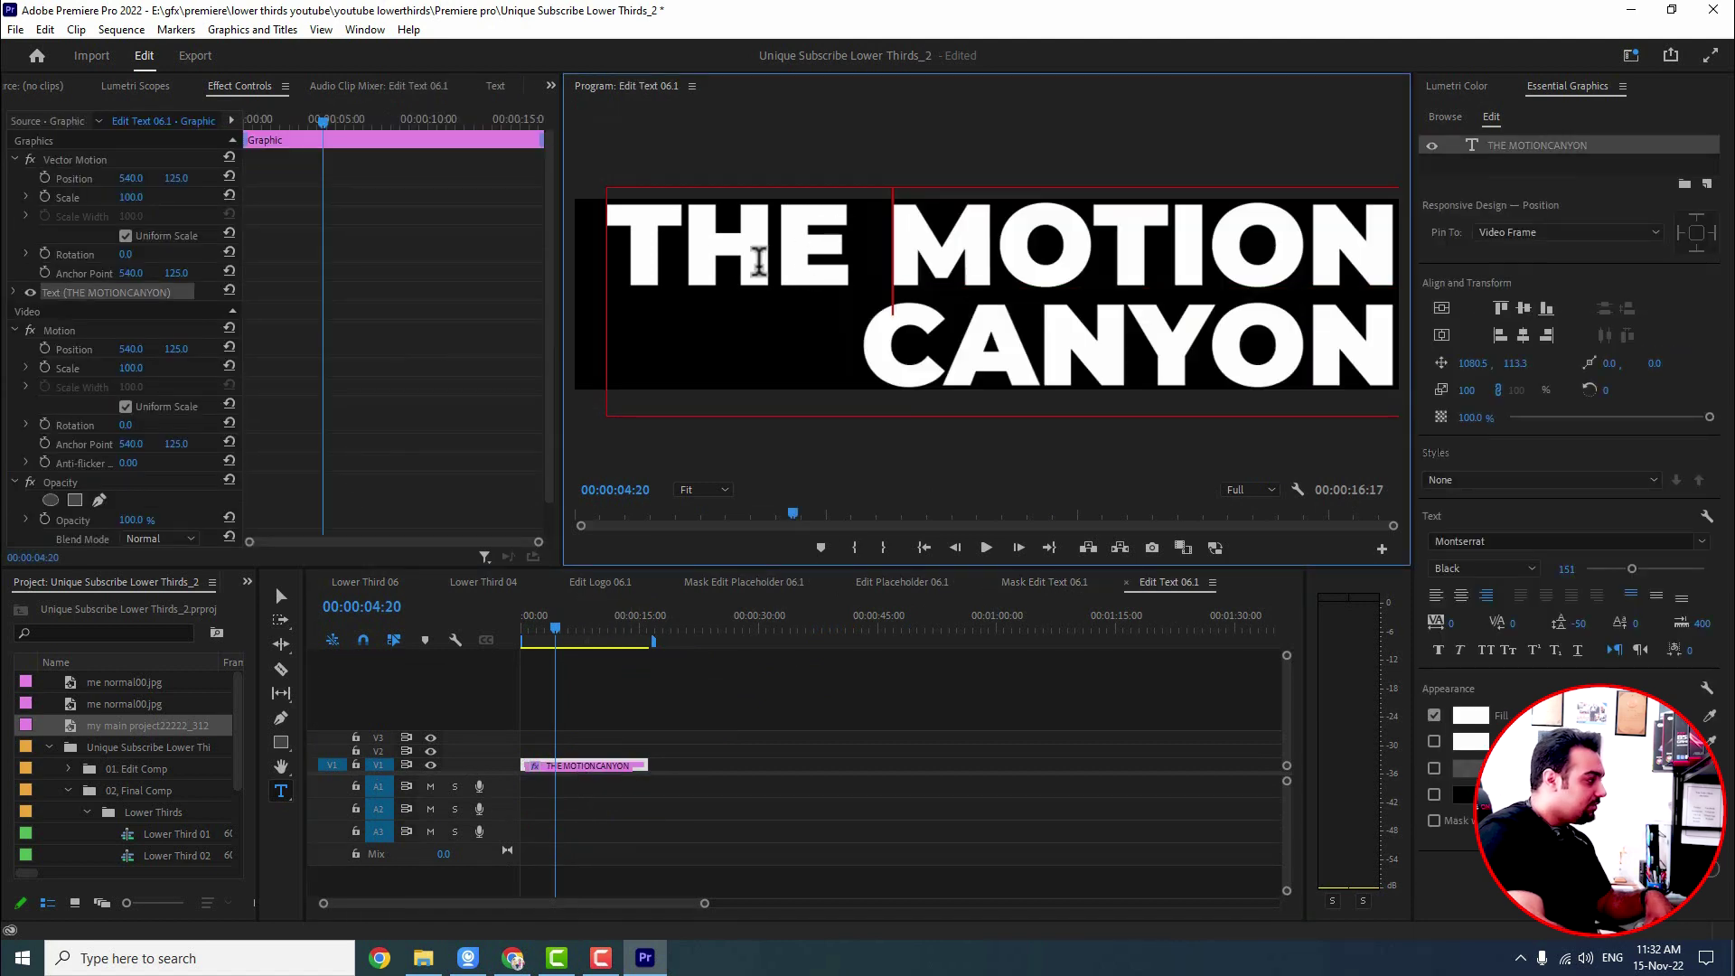
# - Mark the whole Lower Third 06 sequence with In and Out points, from 00:00:00:00 to 00:00:08:25, and play back its ending in reverse
pyautogui.click(367, 582)
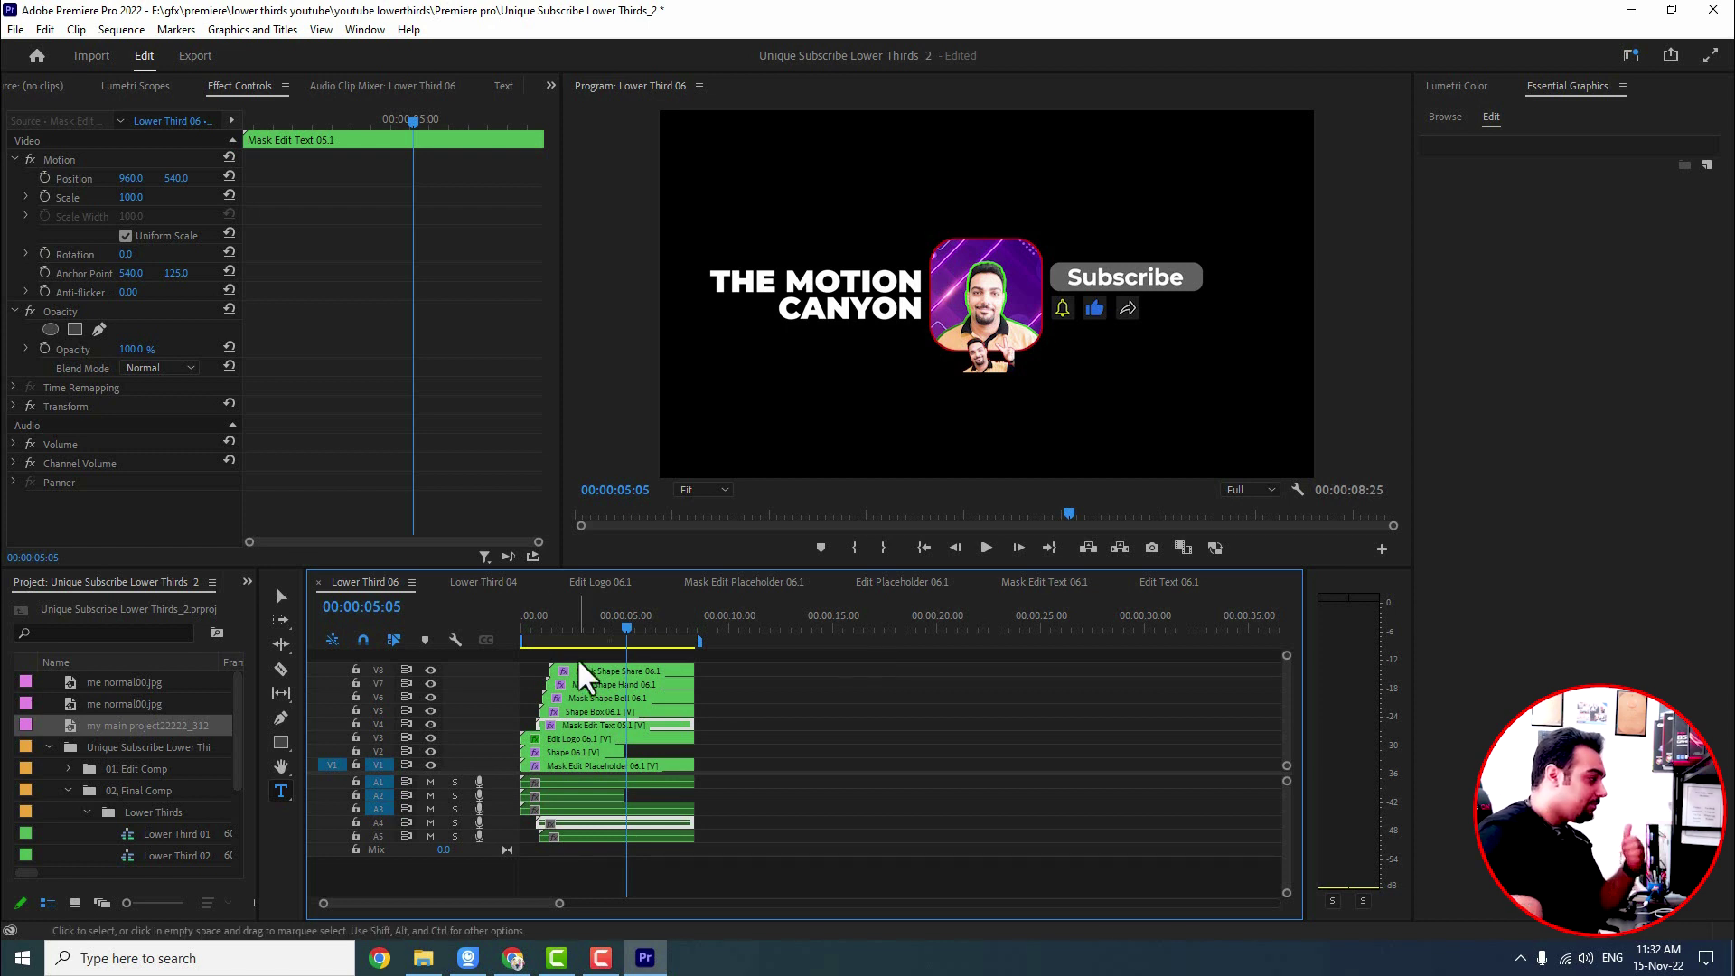
pyautogui.moveTo(627, 622); pyautogui.dragTo(511, 644)
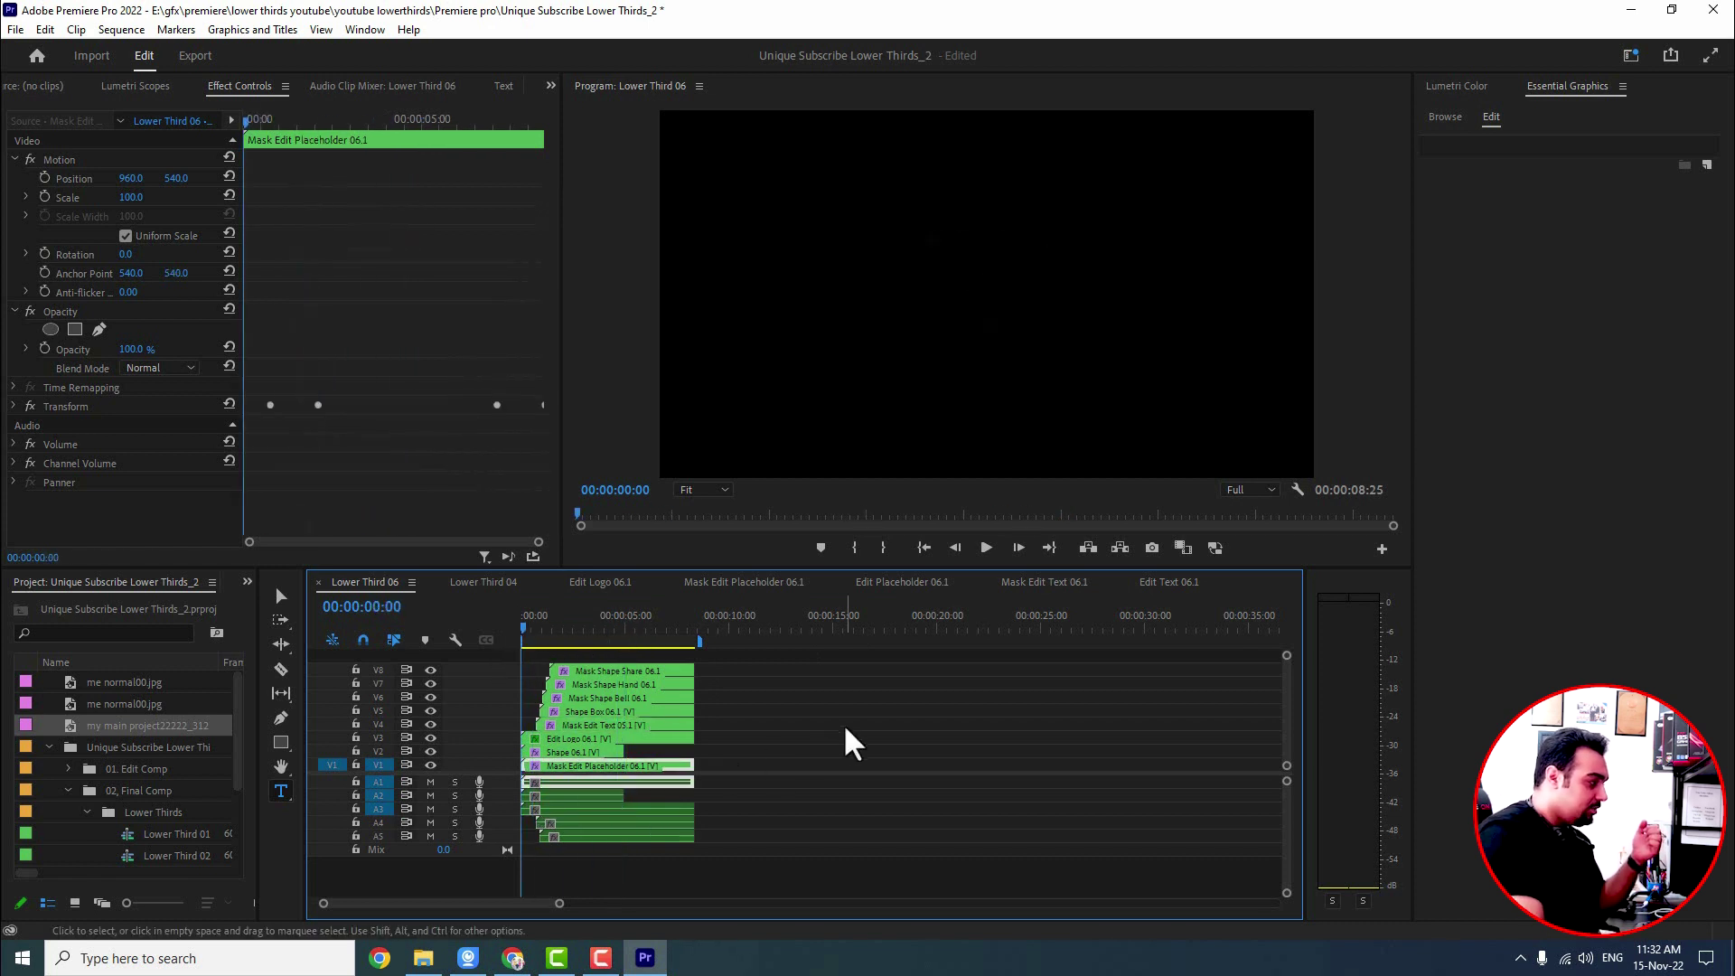
pyautogui.click(846, 696)
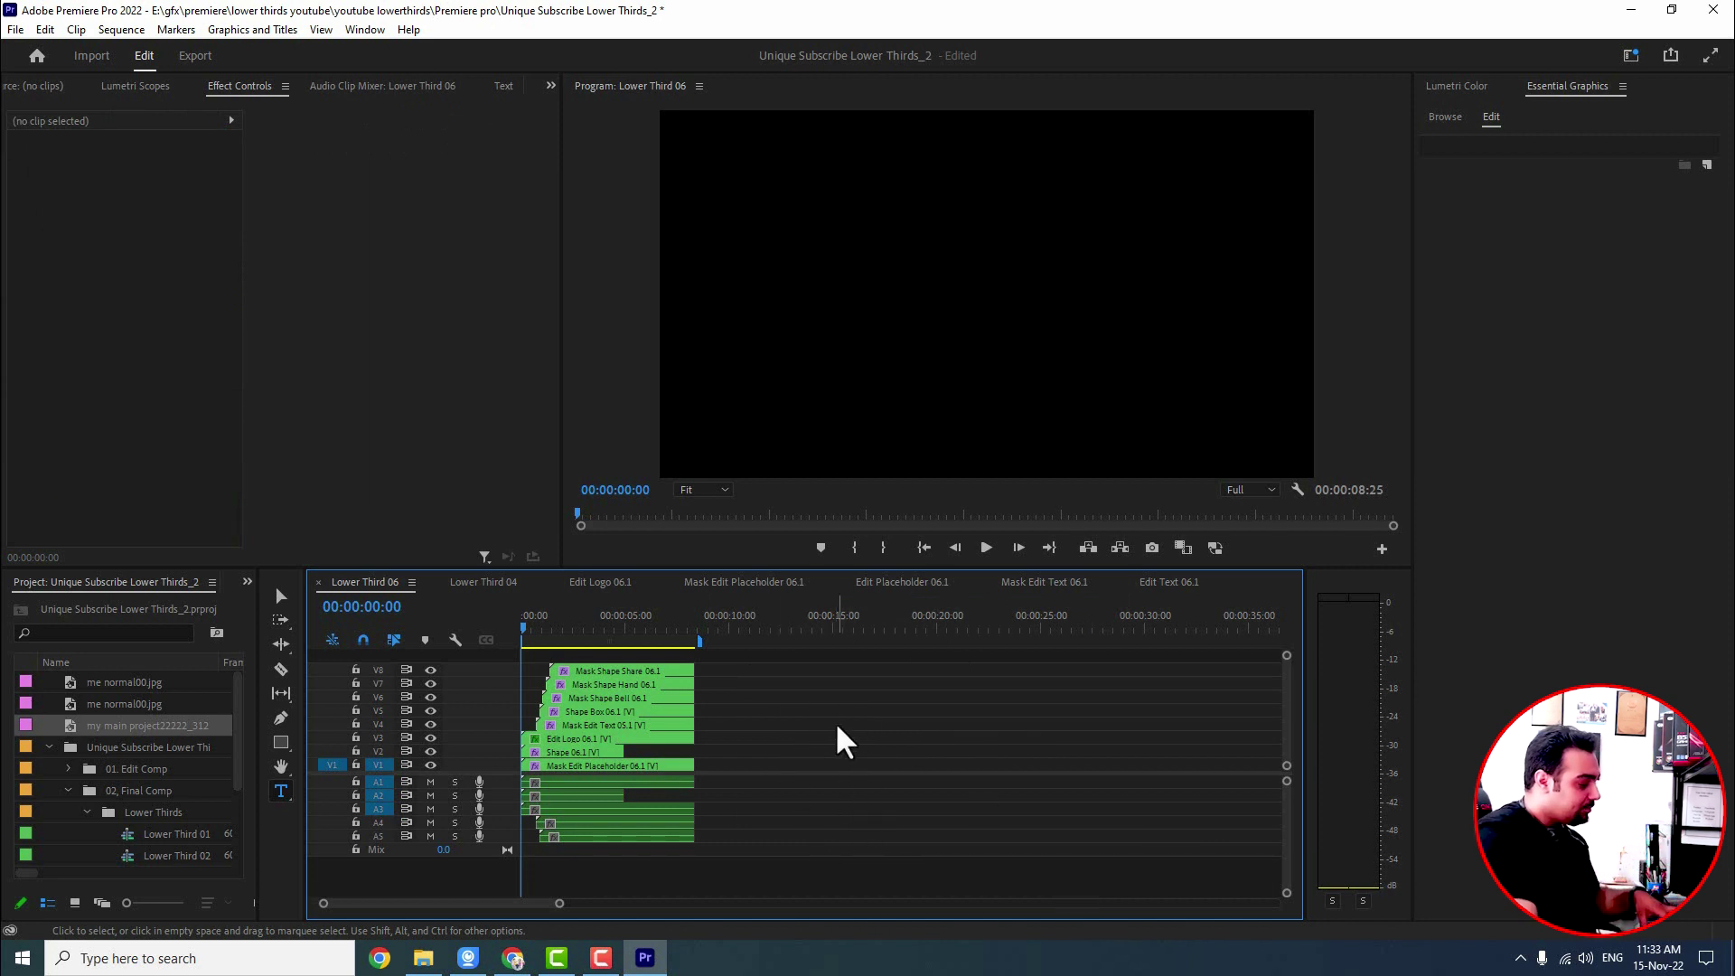
pyautogui.press('i')
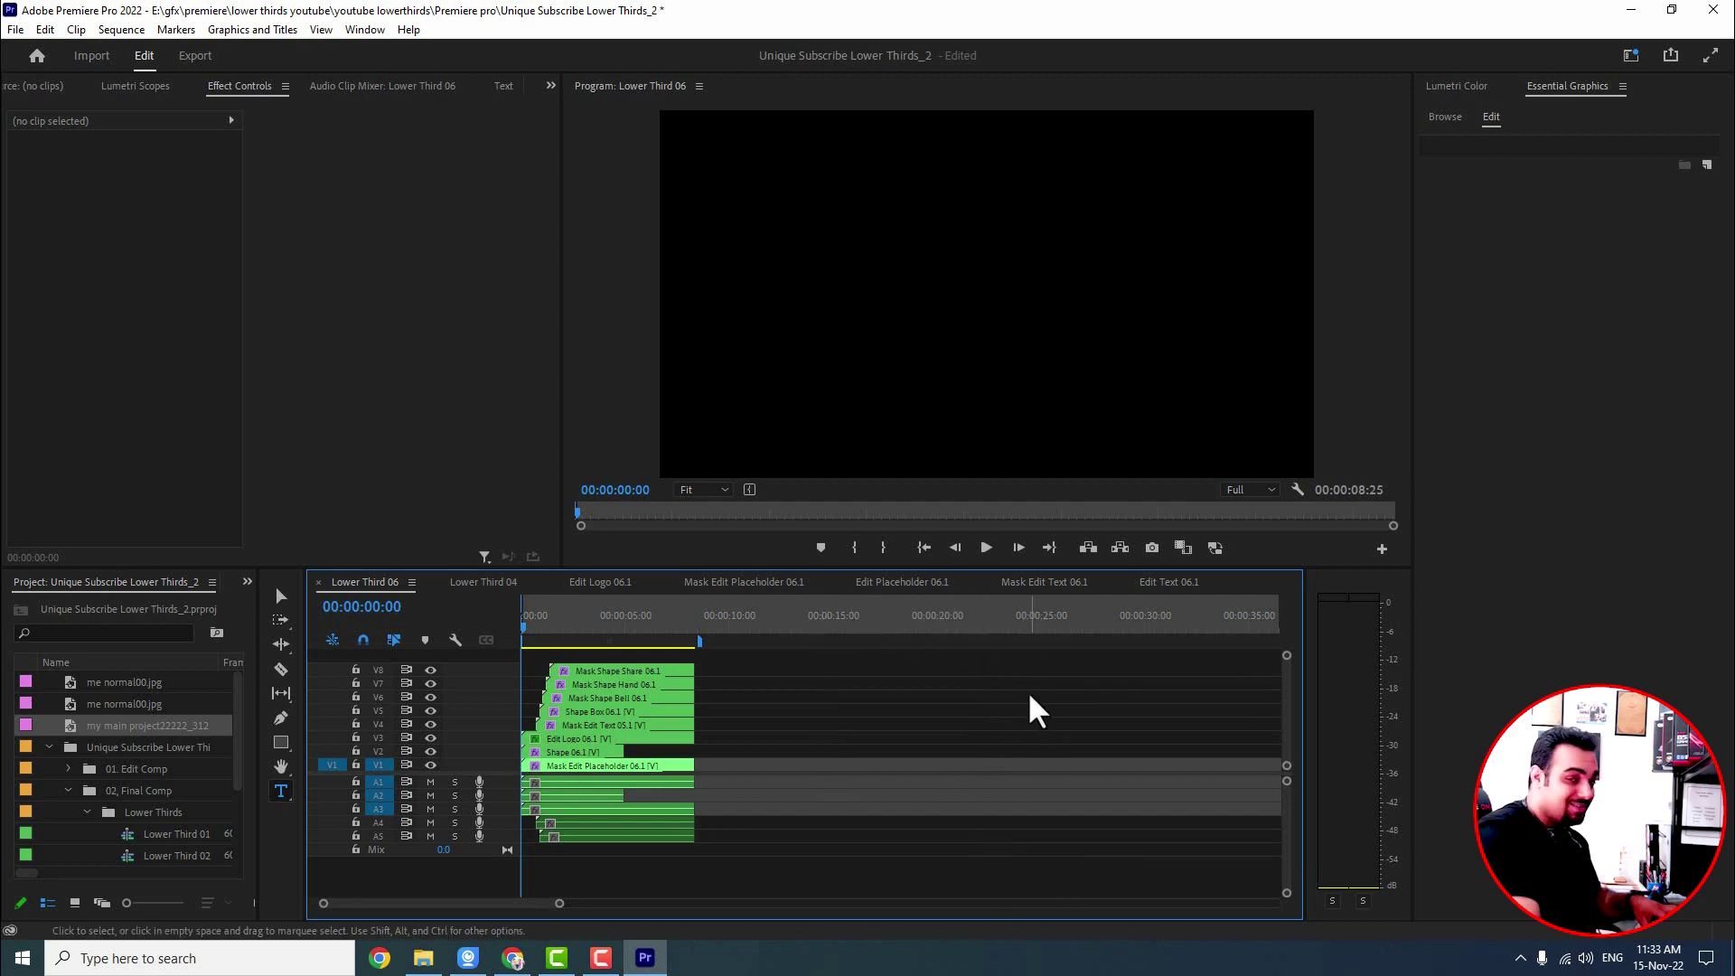
pyautogui.press('End')
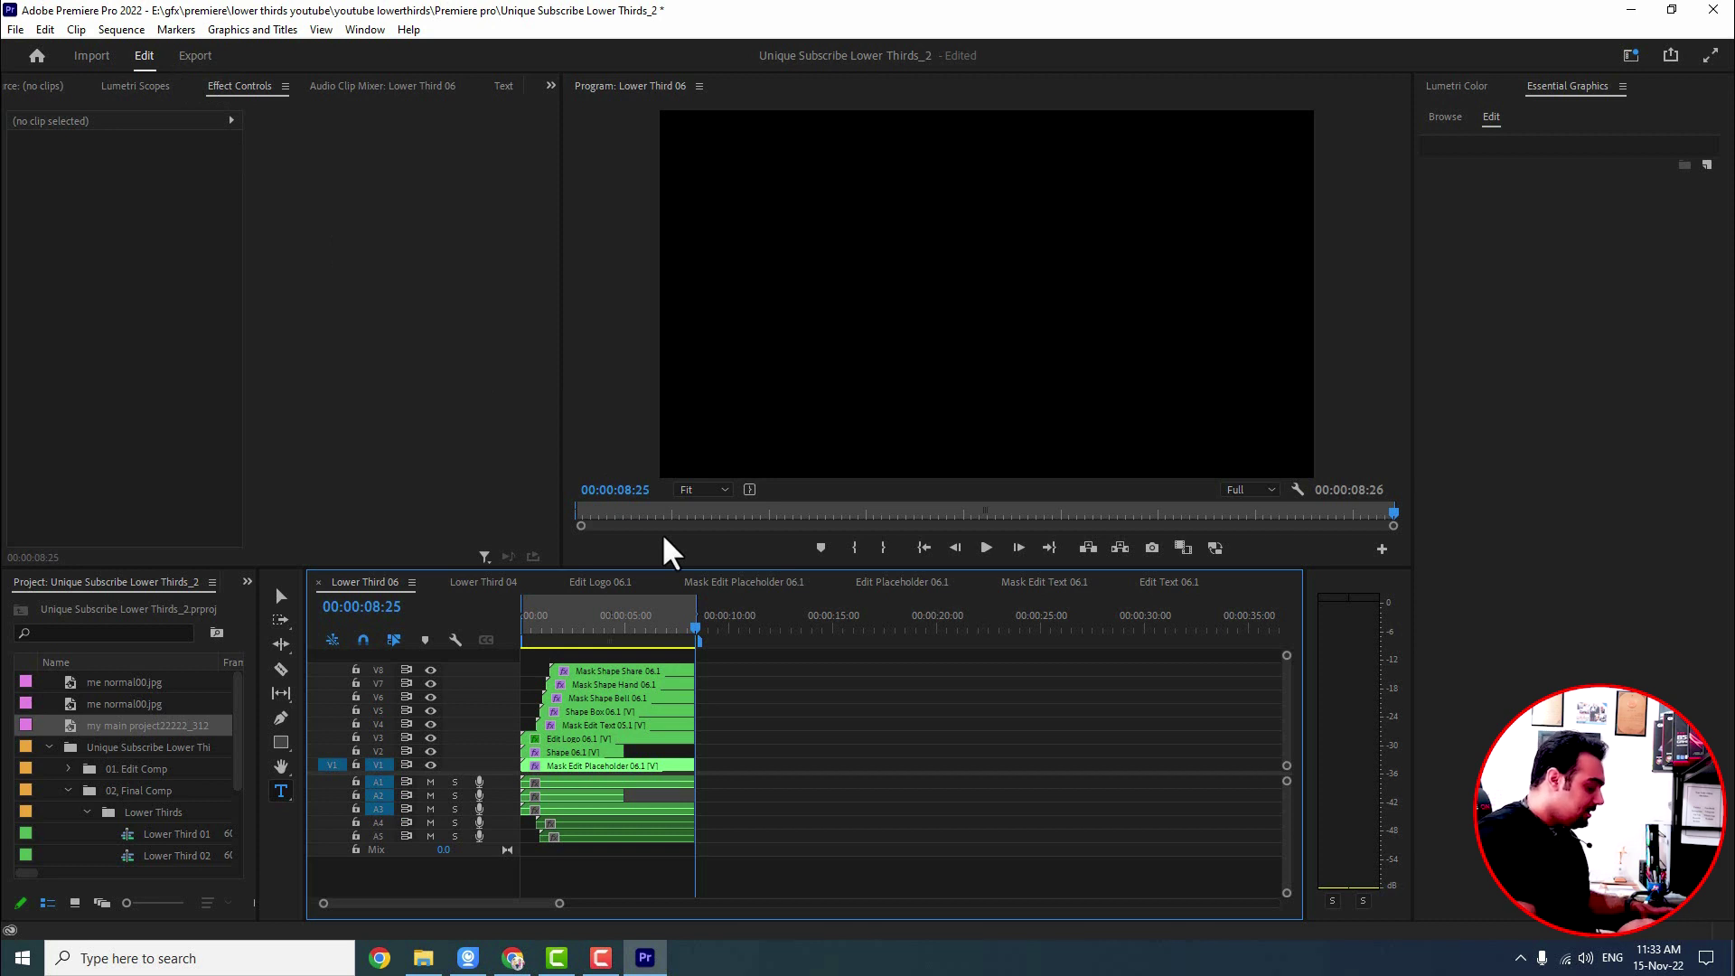
pyautogui.press('j')
pyautogui.press('k')
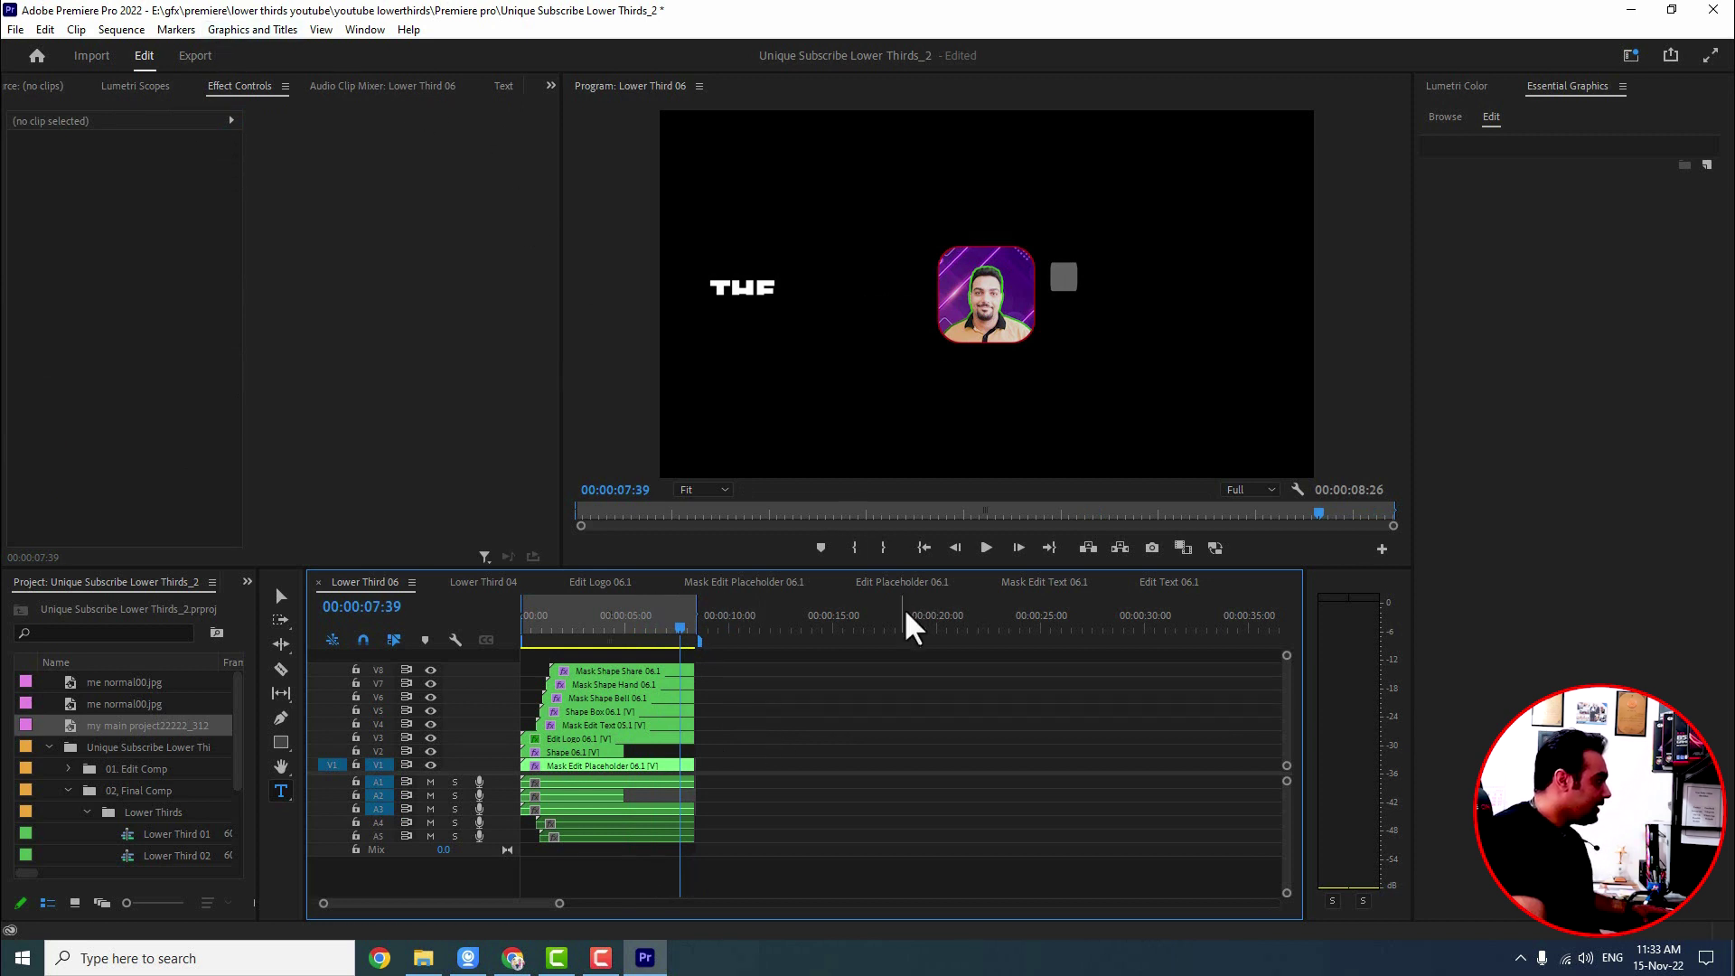
# - Open the export settings for Lower Third 06 and choose the QuickTime format with the Apple ProRes 4444 video codec
pyautogui.hotkey('ctrl', 'm')
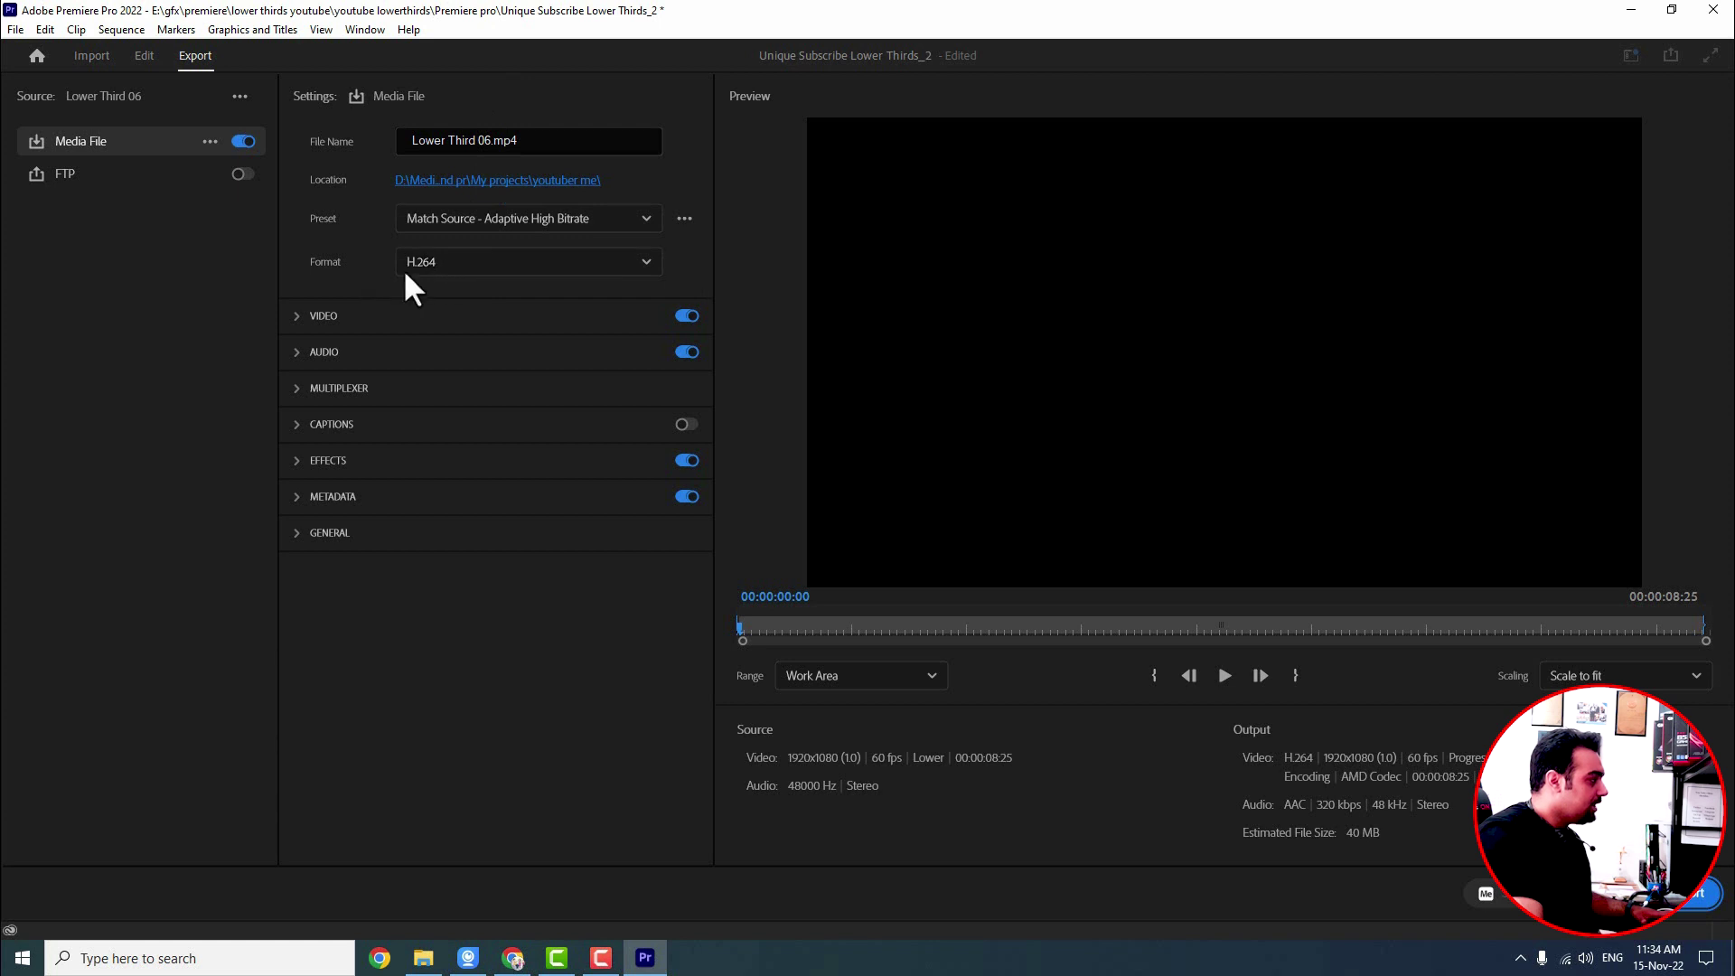
pyautogui.click(457, 264)
pyautogui.scroll(-5, 534, 519)
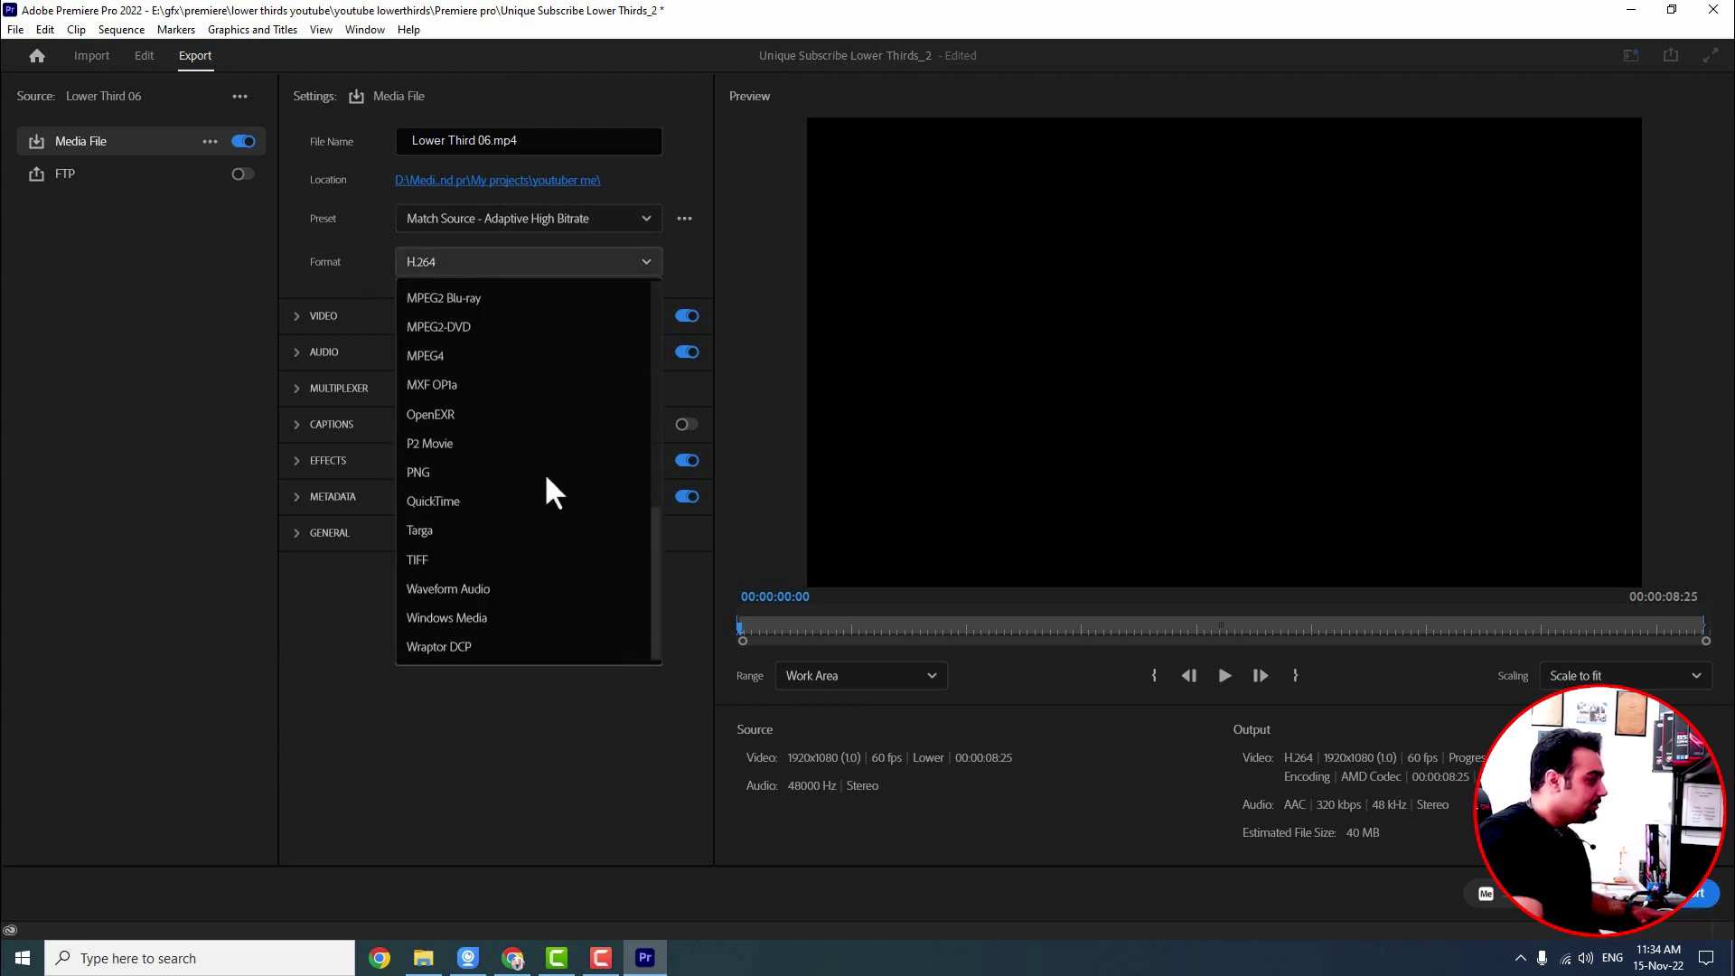
pyautogui.click(443, 503)
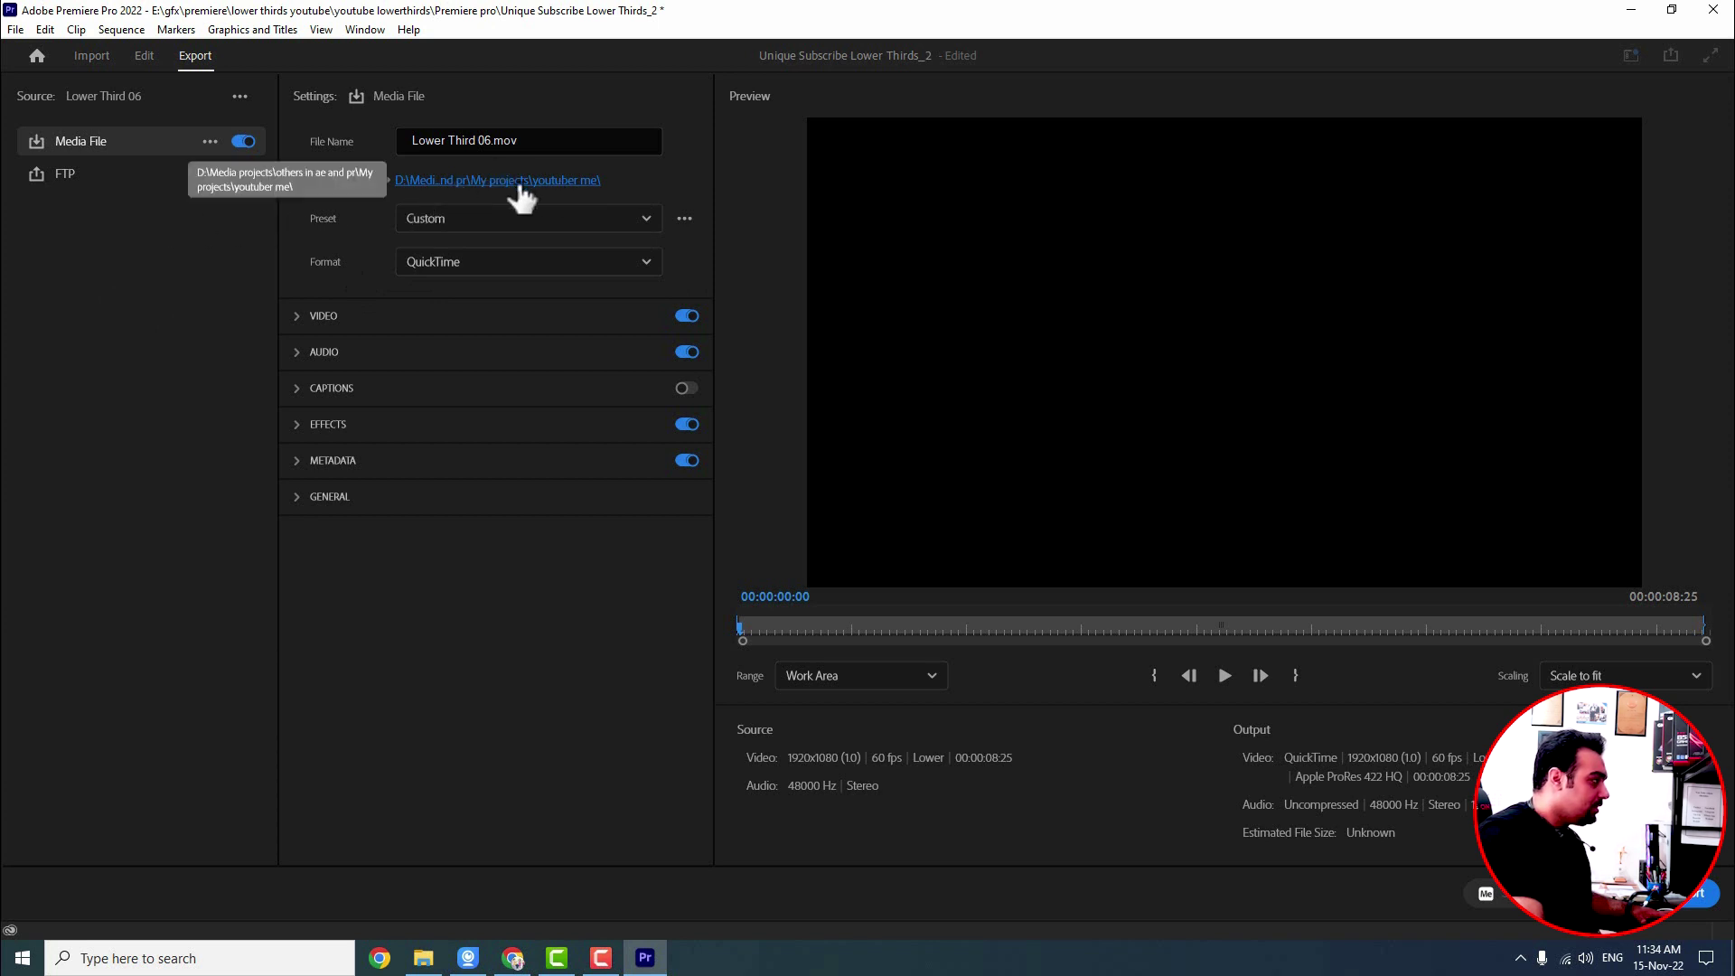
pyautogui.click(304, 318)
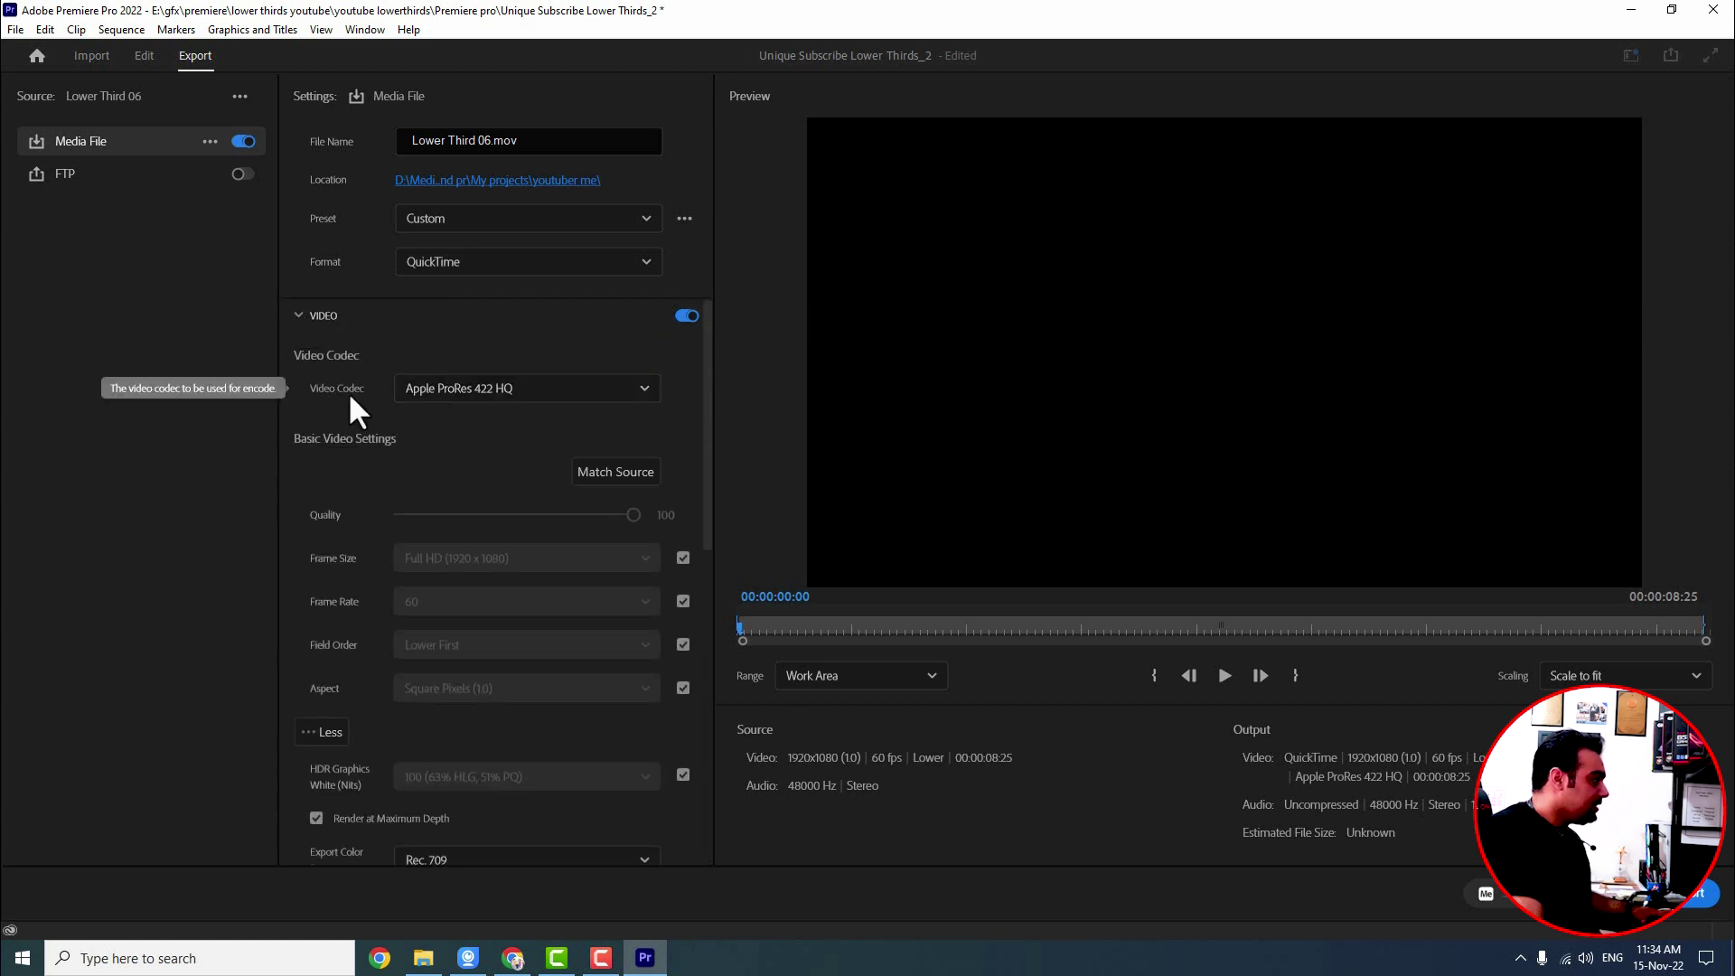
pyautogui.click(468, 388)
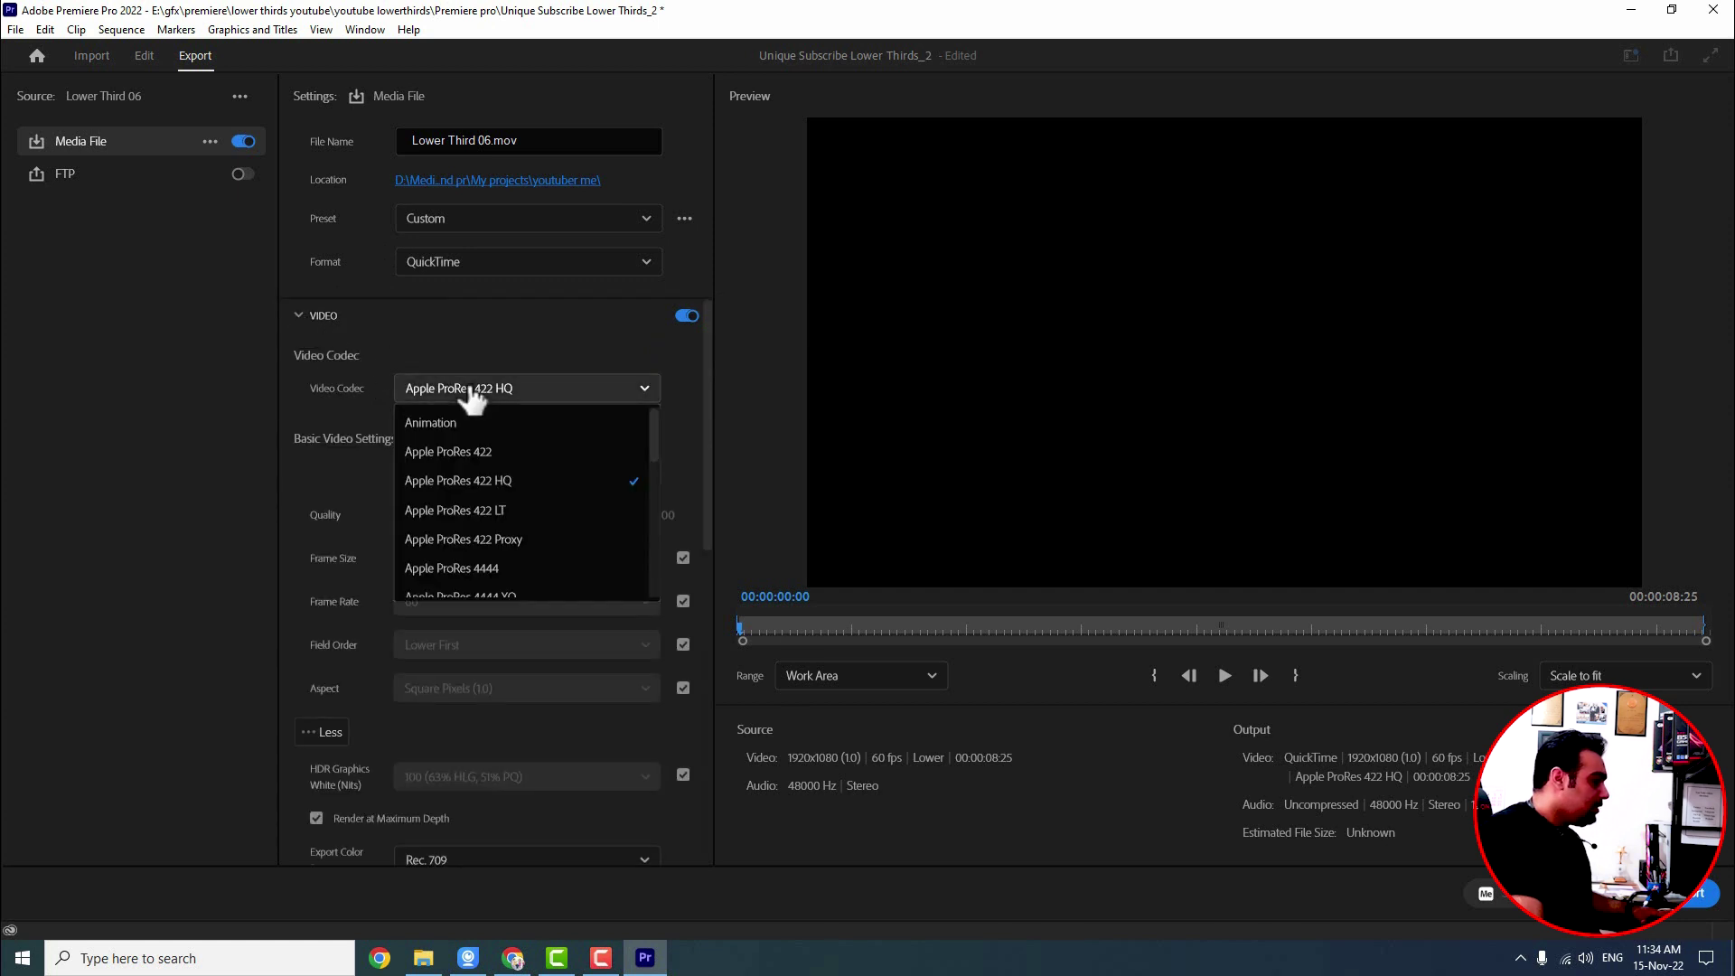
pyautogui.click(471, 571)
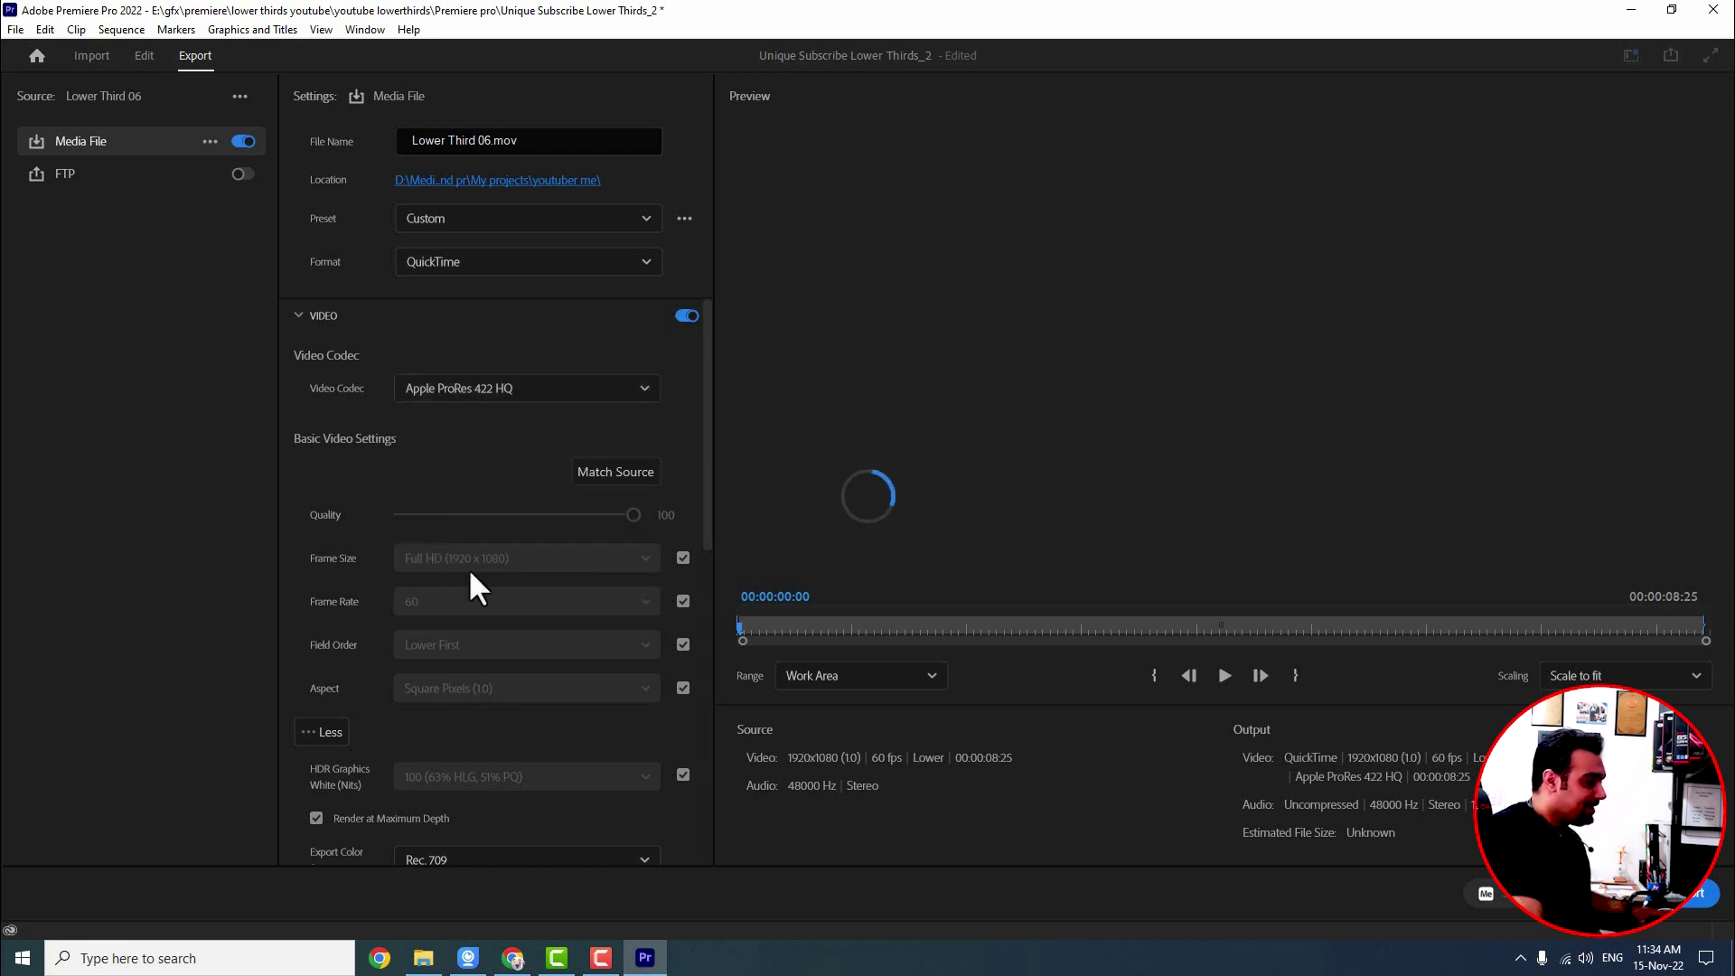
# - Set the export depth to 8-bpc + alpha and return to the editing workspace without exporting
pyautogui.scroll(-2, 455, 452)
pyautogui.scroll(-2, 452, 488)
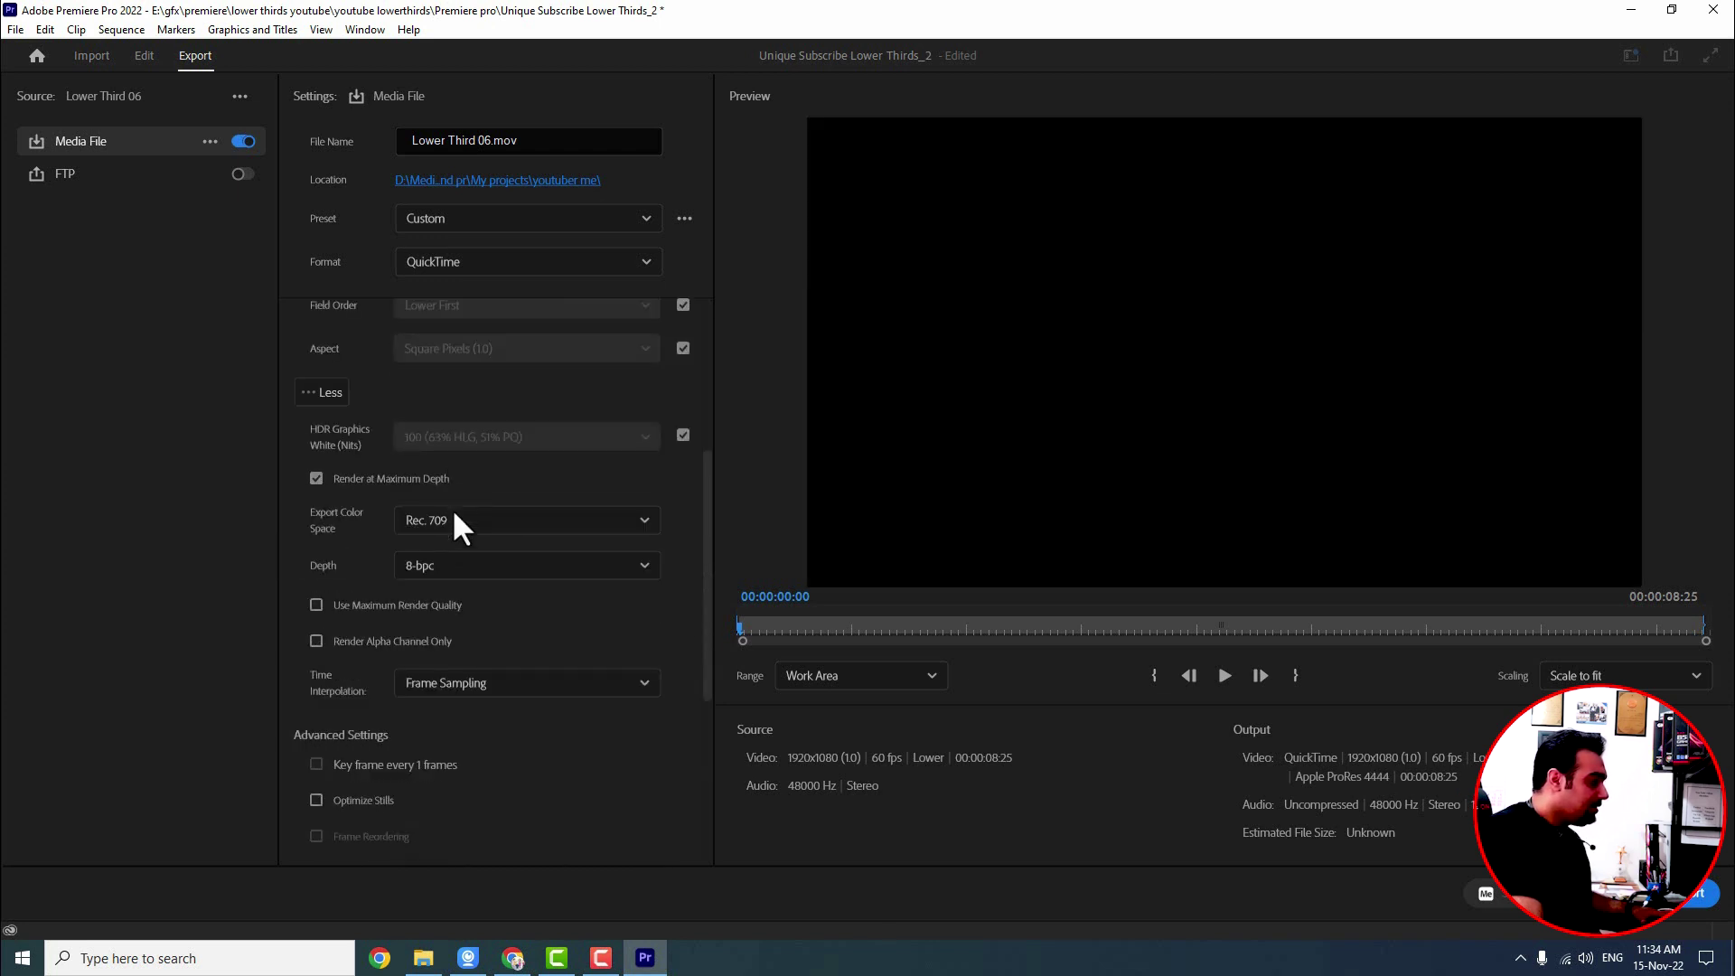
pyautogui.click(435, 564)
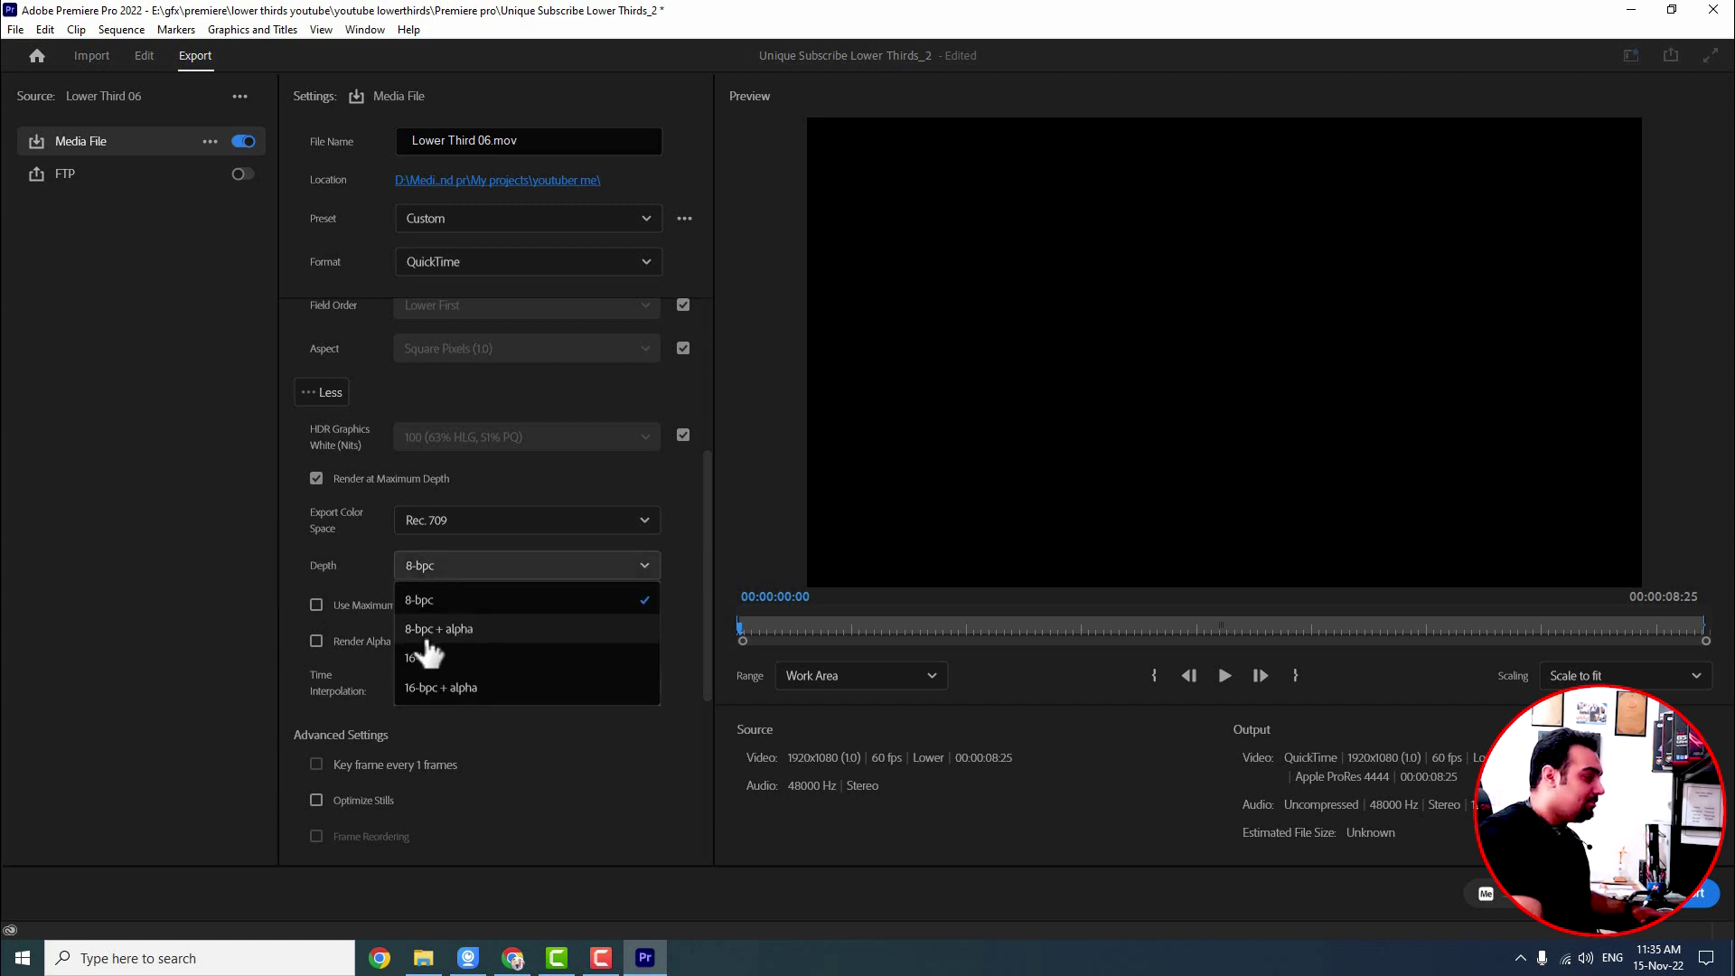
pyautogui.click(461, 633)
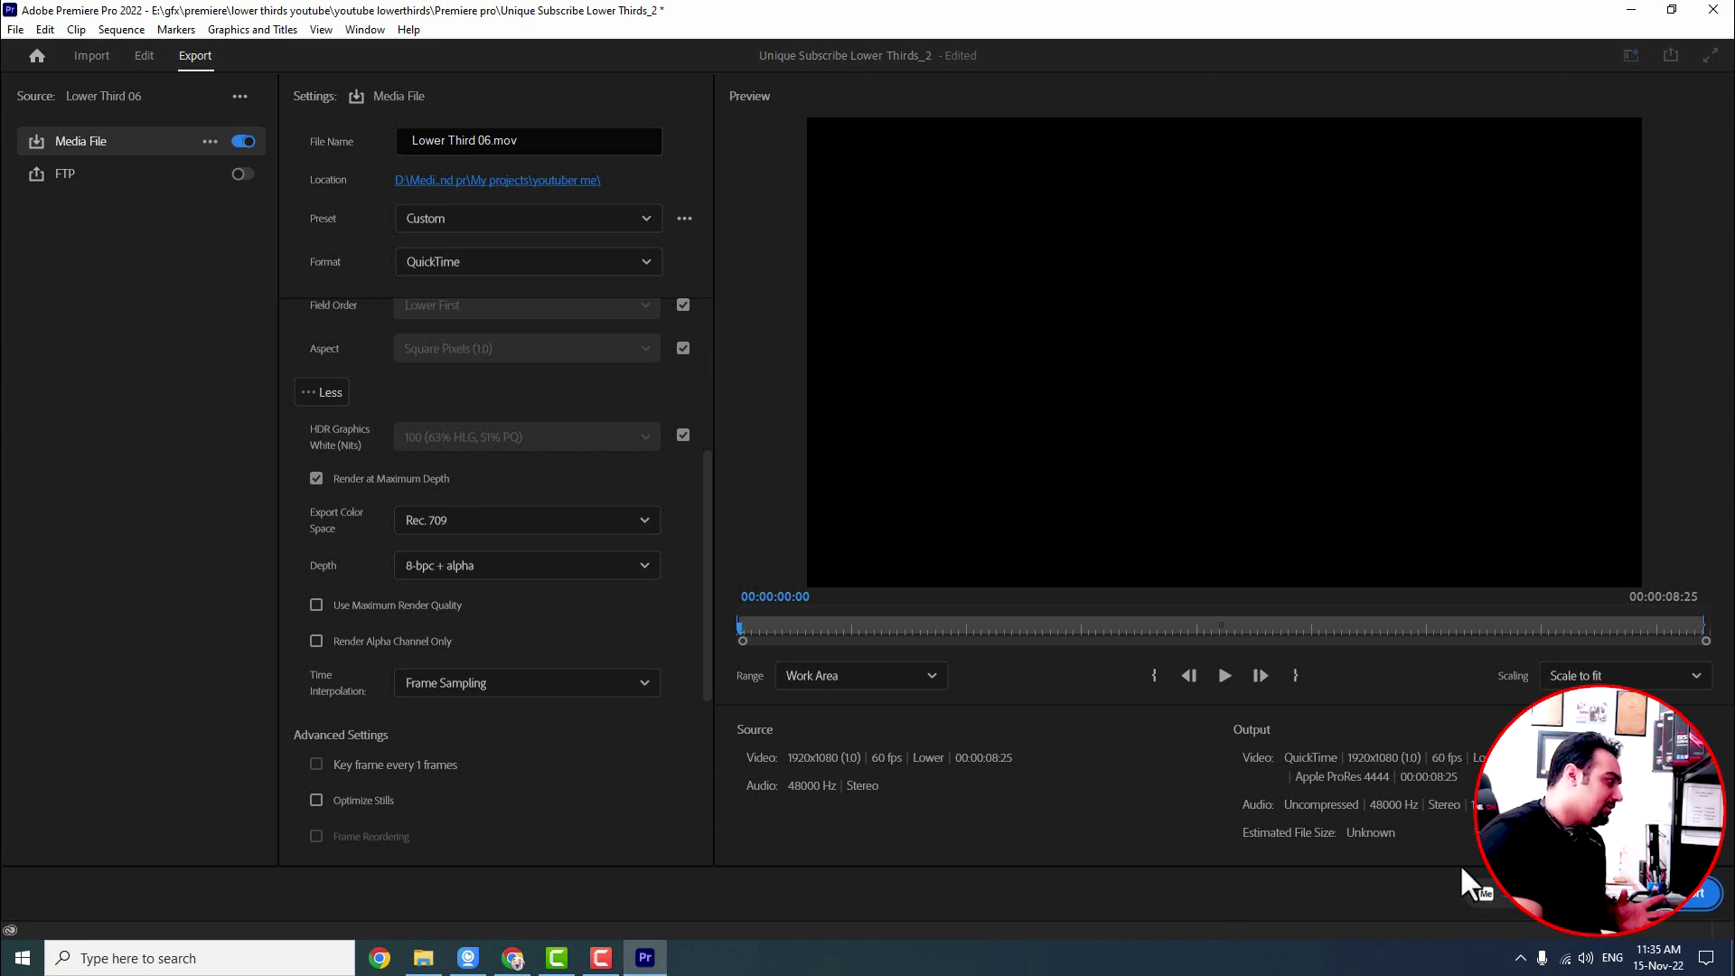
pyautogui.click(145, 56)
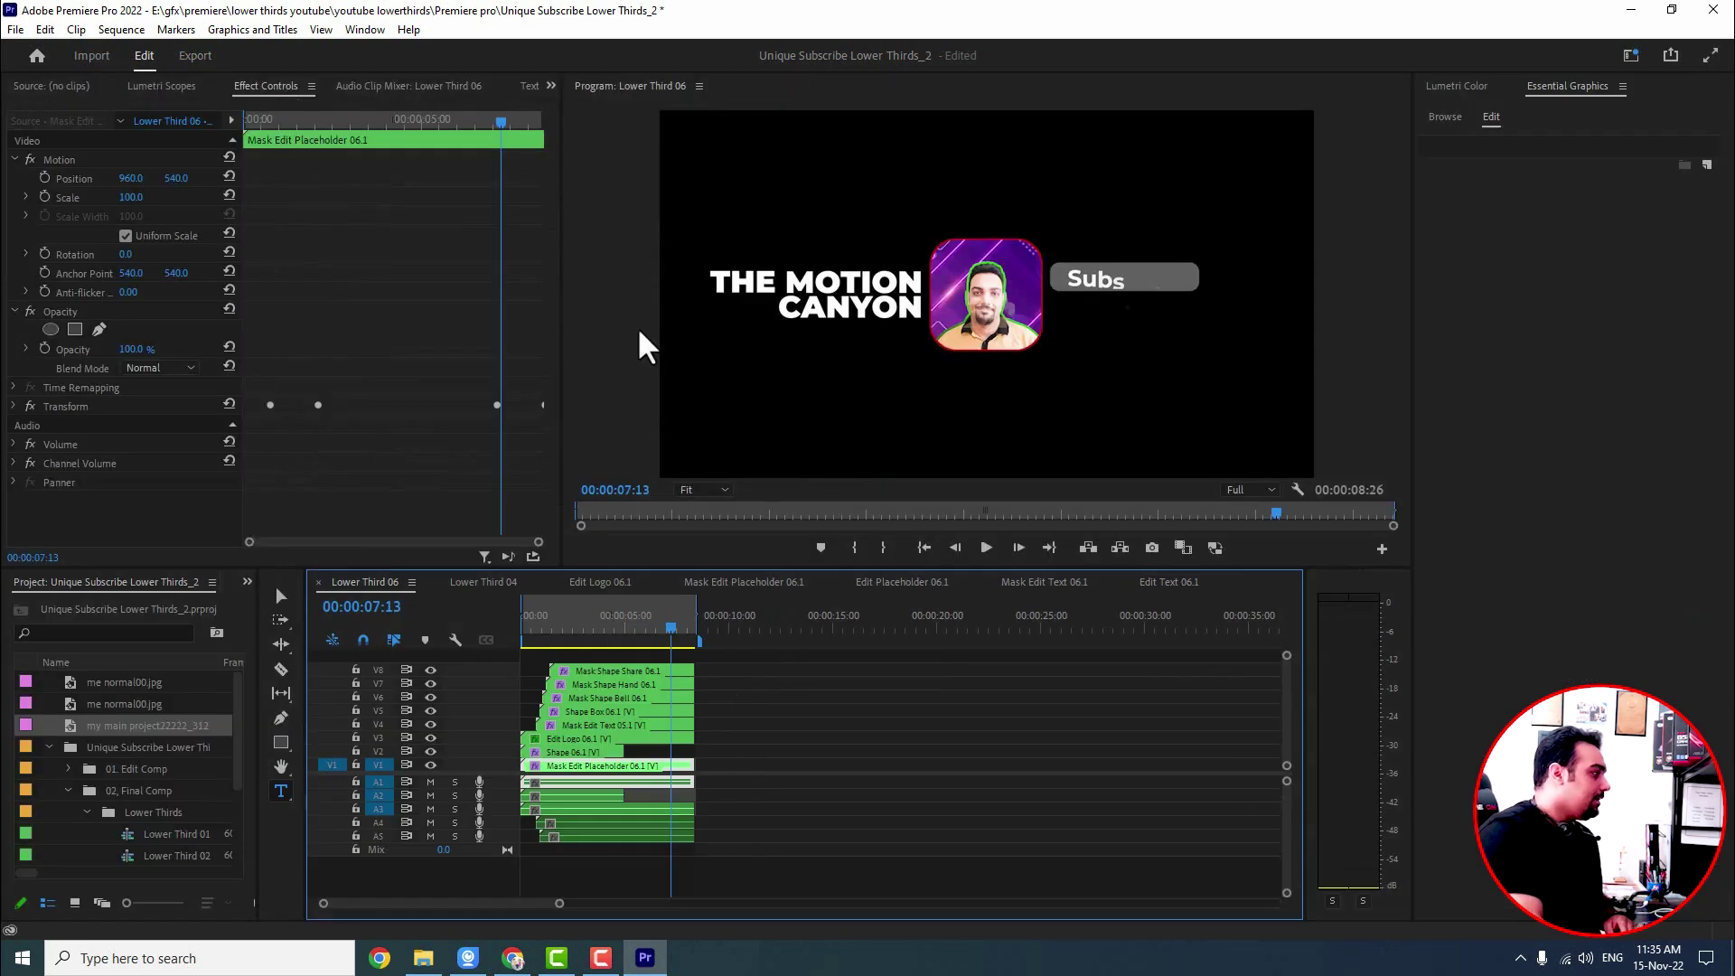